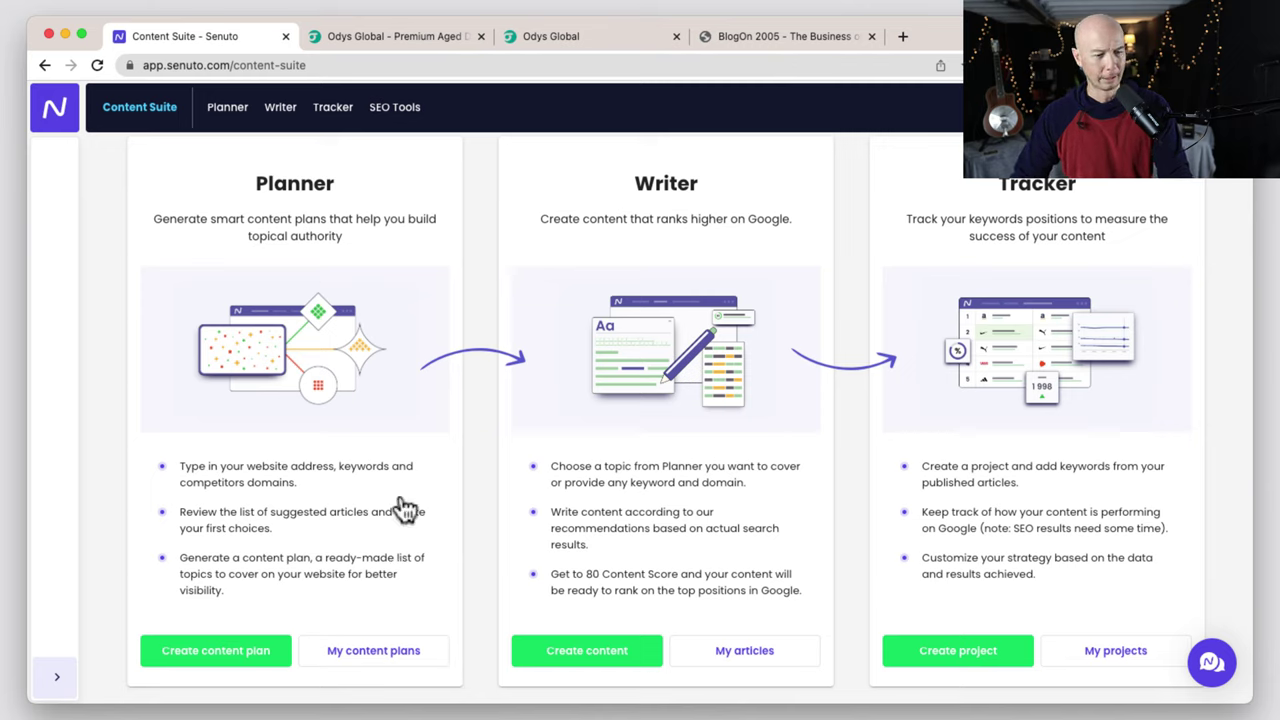
Open the niche site draft from the saved content plans and look over its potential articles.
click(385, 655)
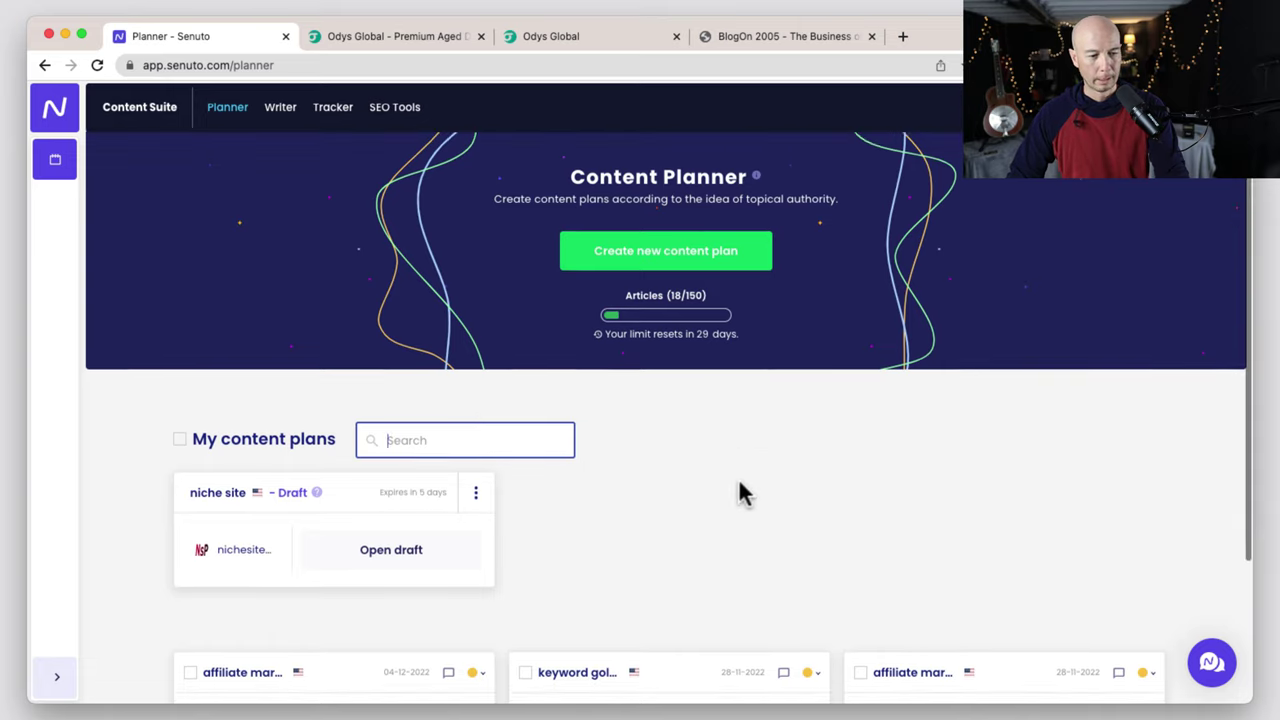
scroll(740, 490, down, 1)
scroll(740, 490, down, 3)
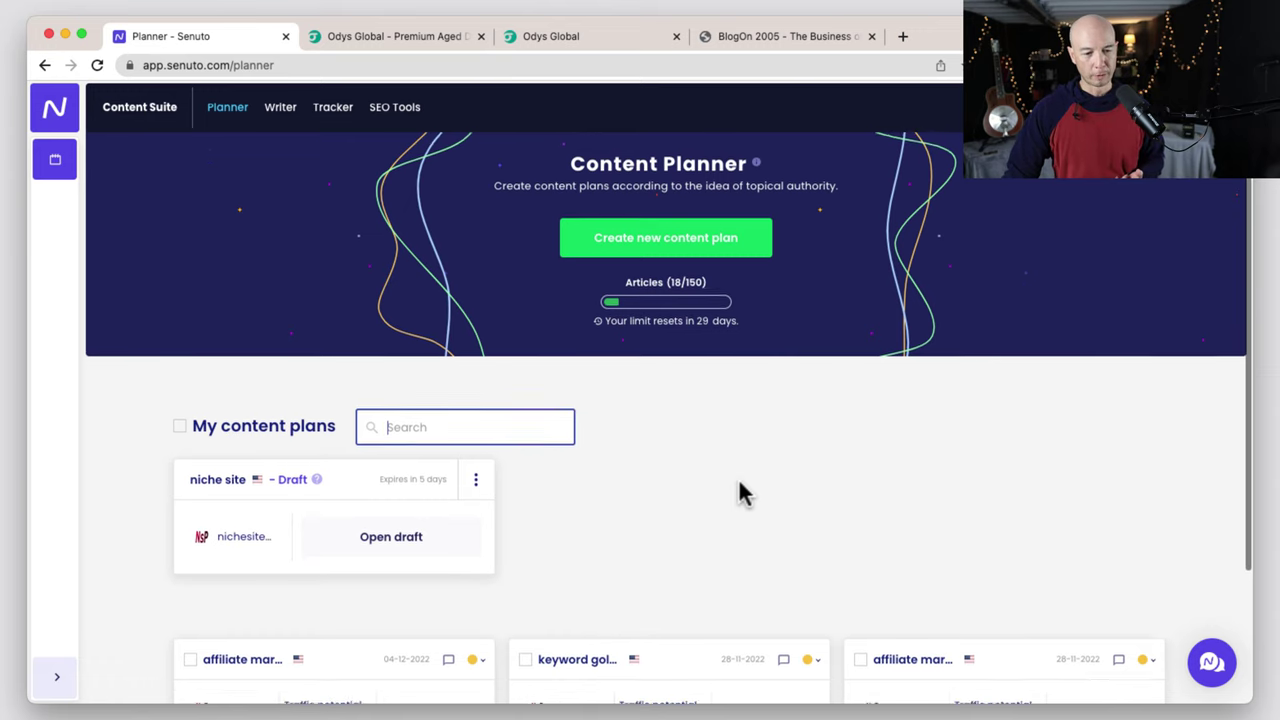
scroll(738, 480, down, 3)
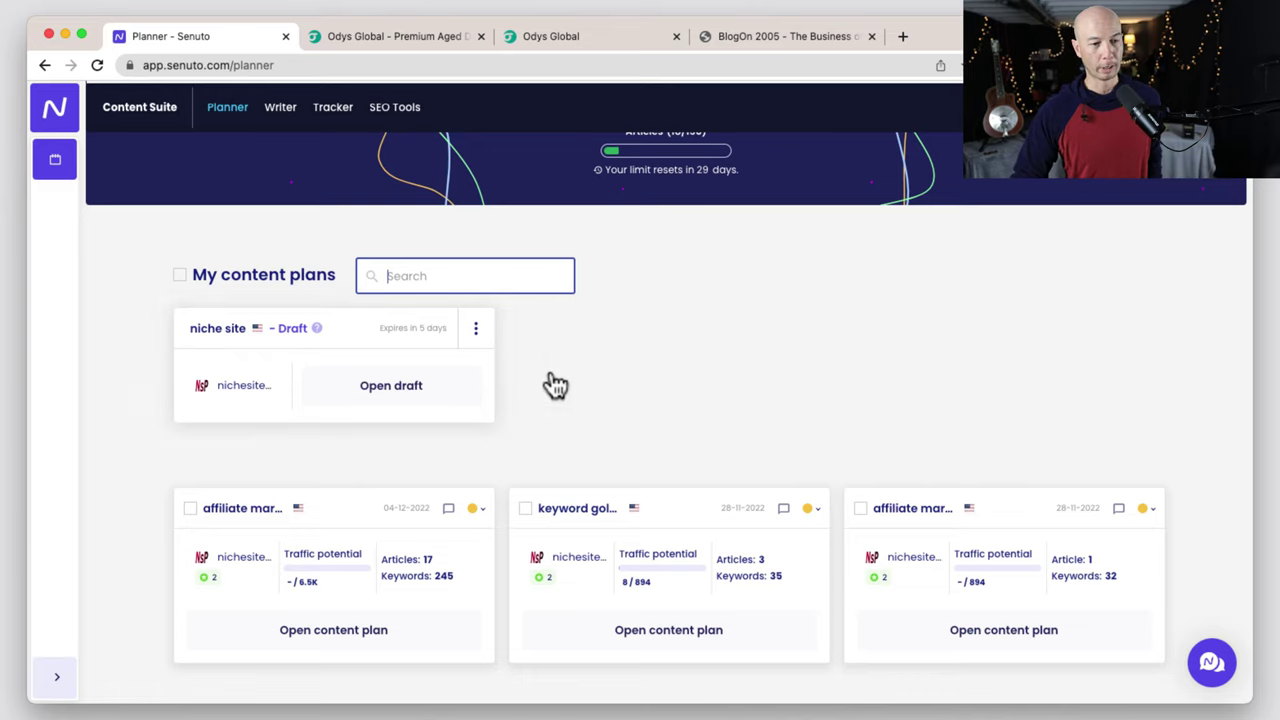
click(437, 392)
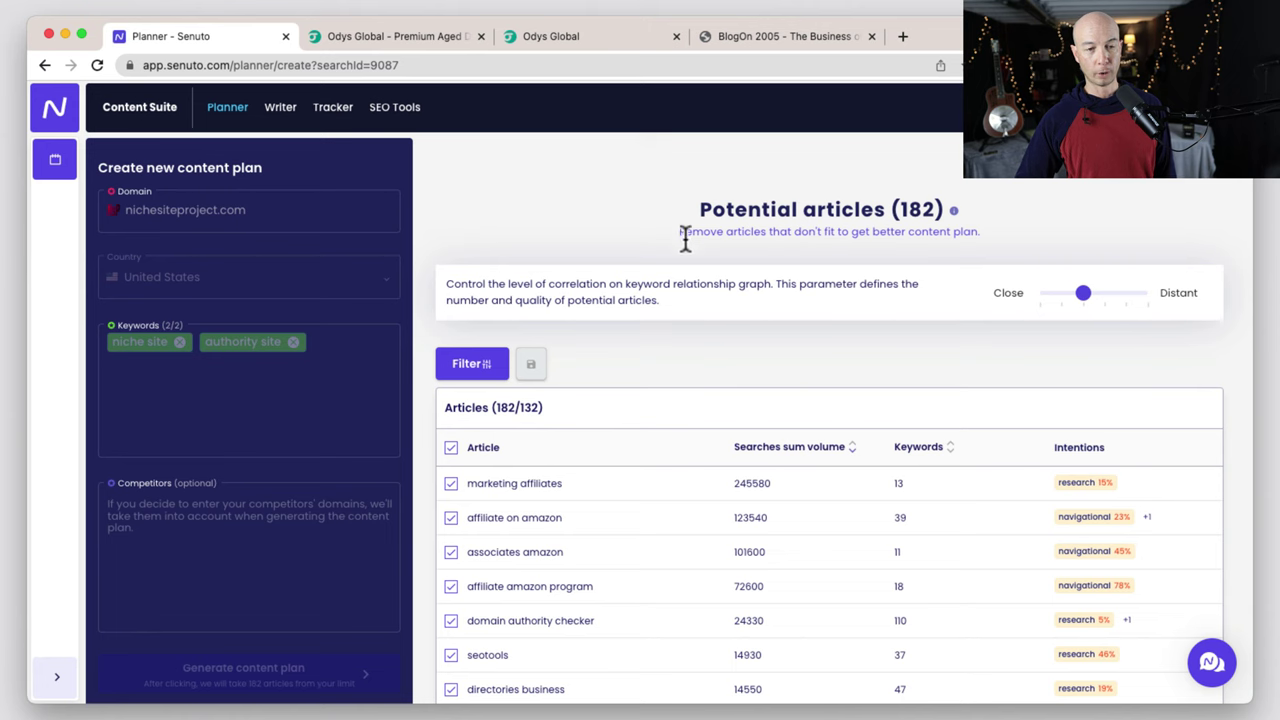
scroll(628, 378, down, 2)
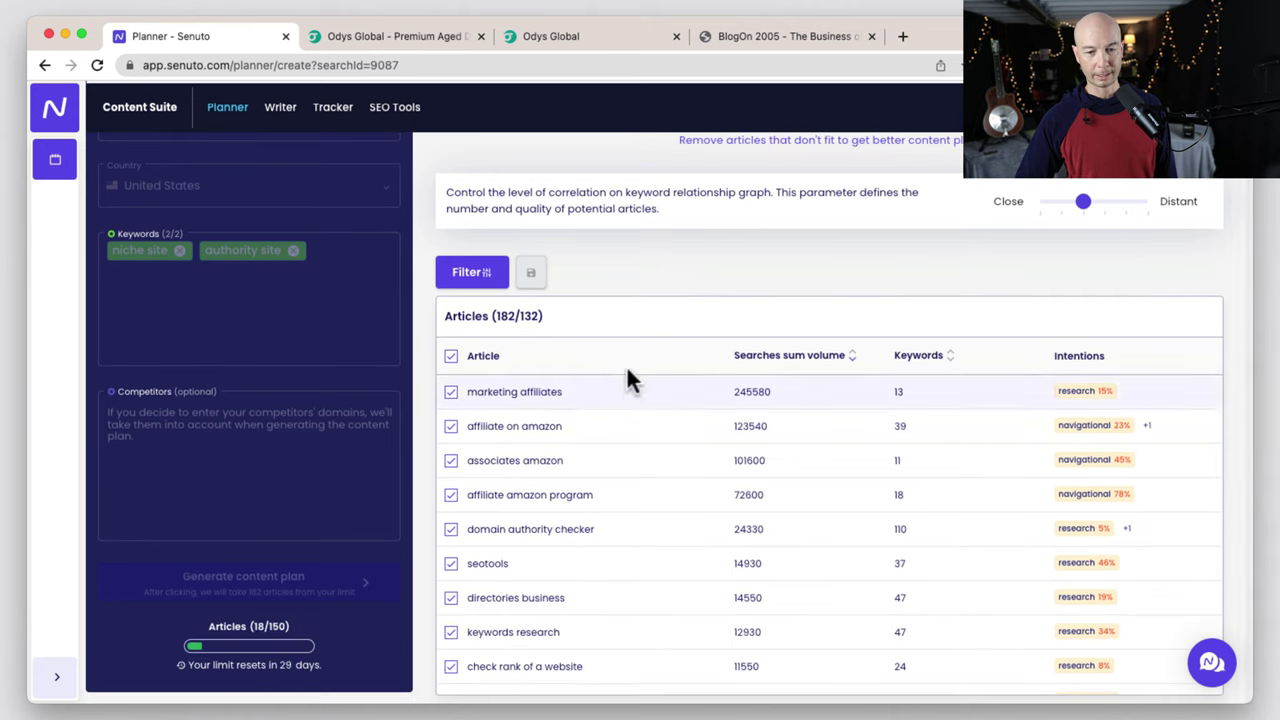
scroll(678, 266, up, 2)
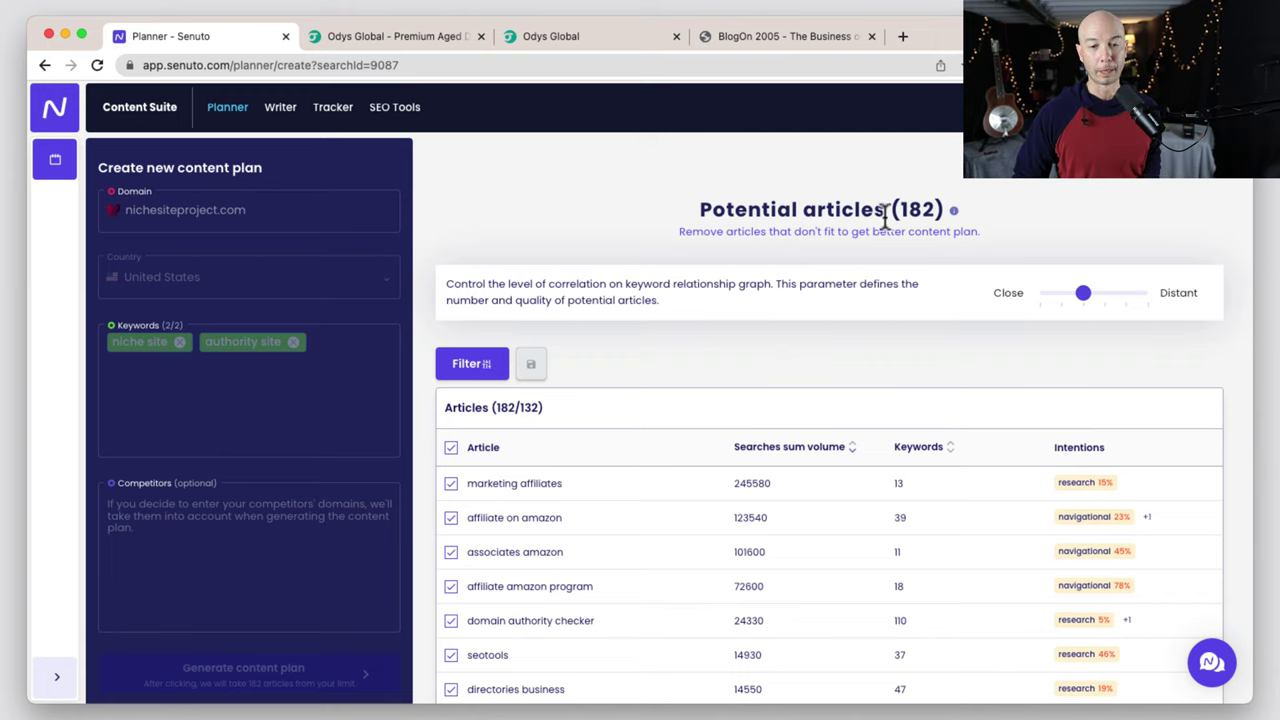
Try a more distant, a closer and the closest keyword correlation level, then restore the middle level.
click(1130, 291)
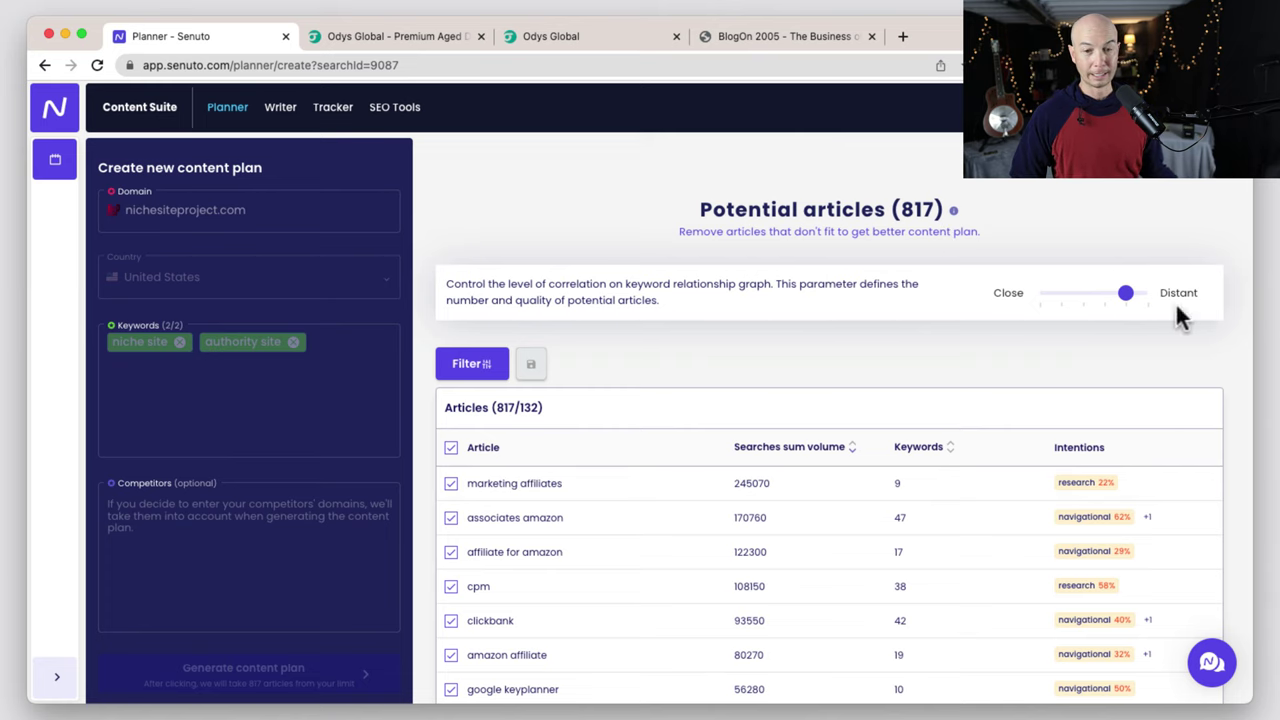
click(1062, 292)
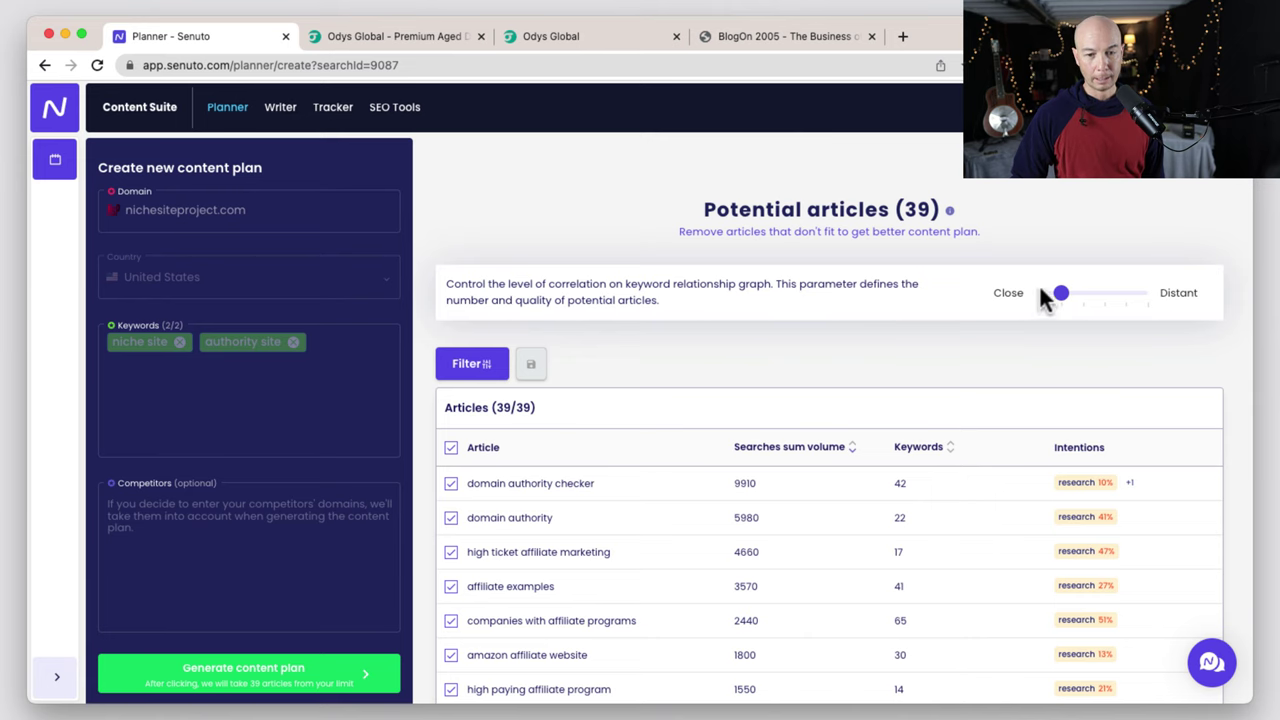
click(1043, 293)
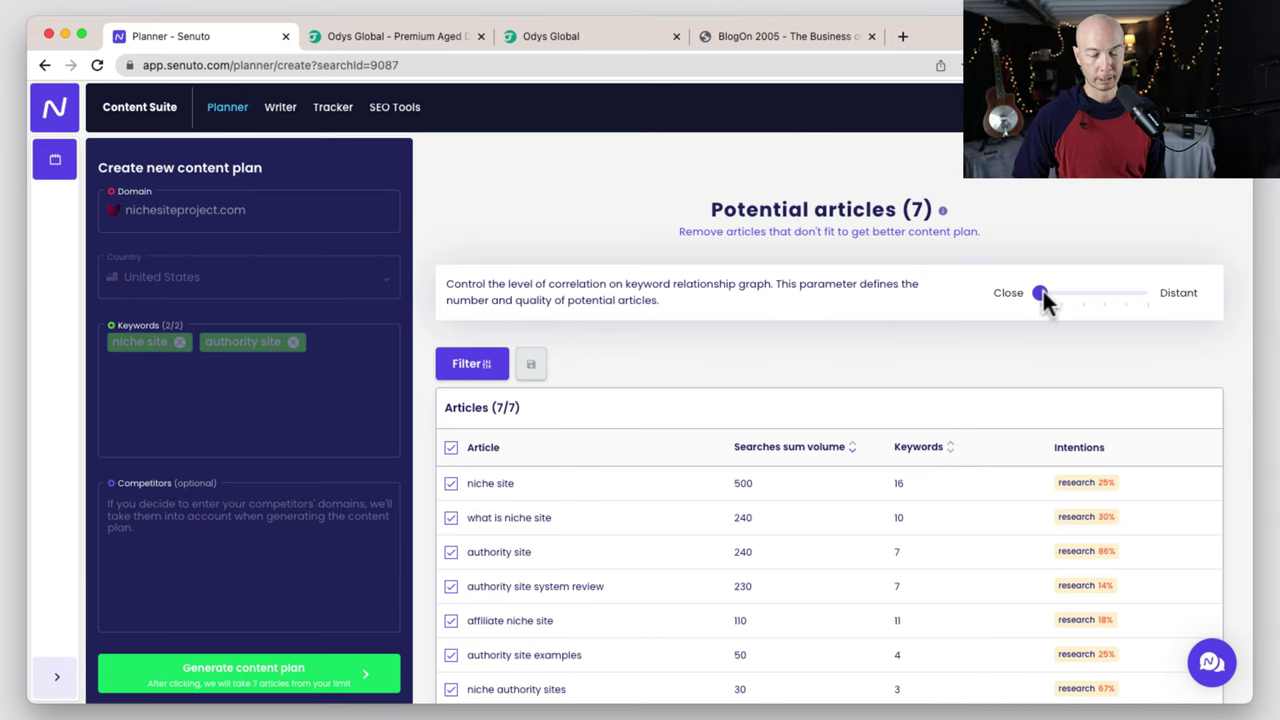
click(1085, 295)
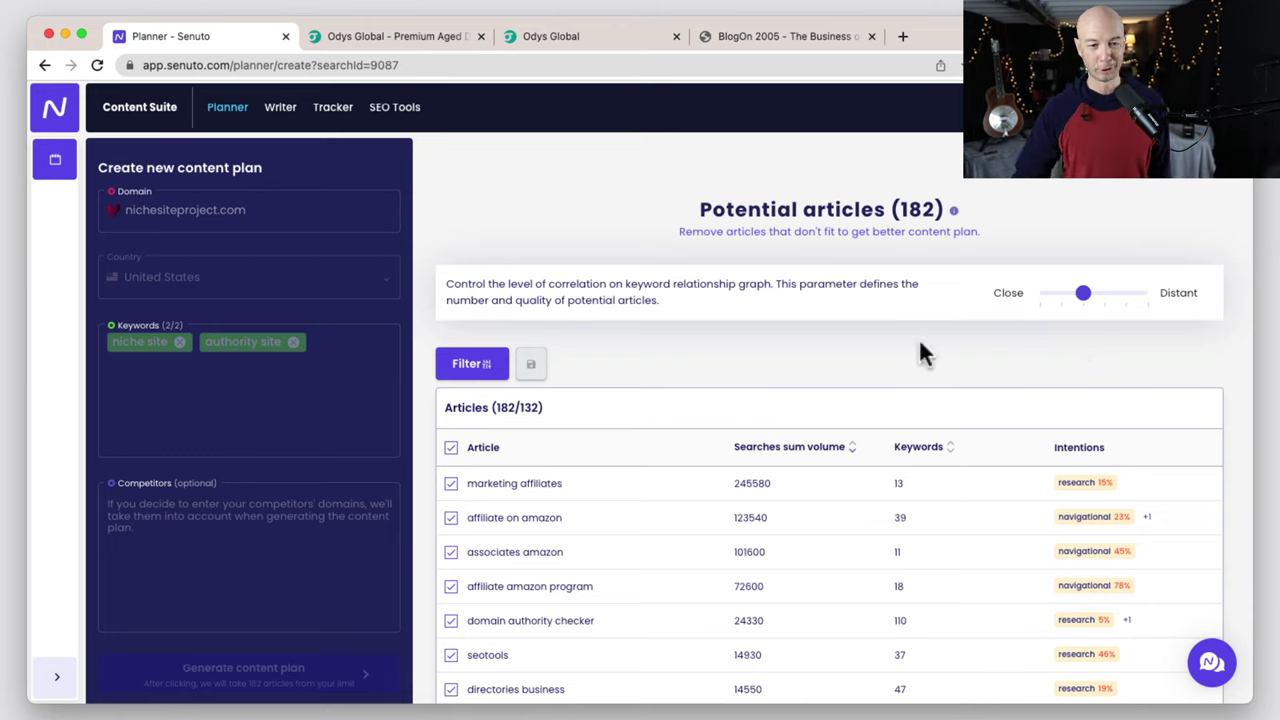
Deselect all the potential articles in the draft plan.
scroll(733, 355, down, 1)
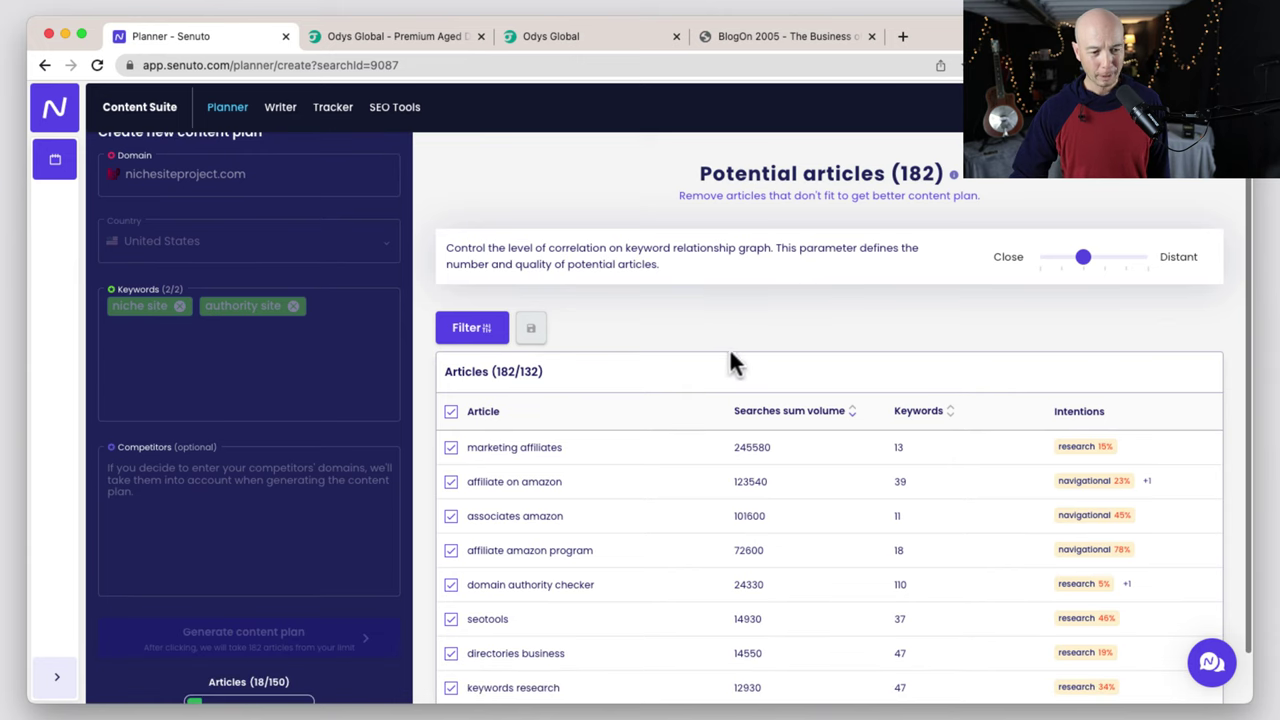
click(451, 413)
Review the predefined filters and the searches, name and keywords count filters available for the article list.
click(463, 336)
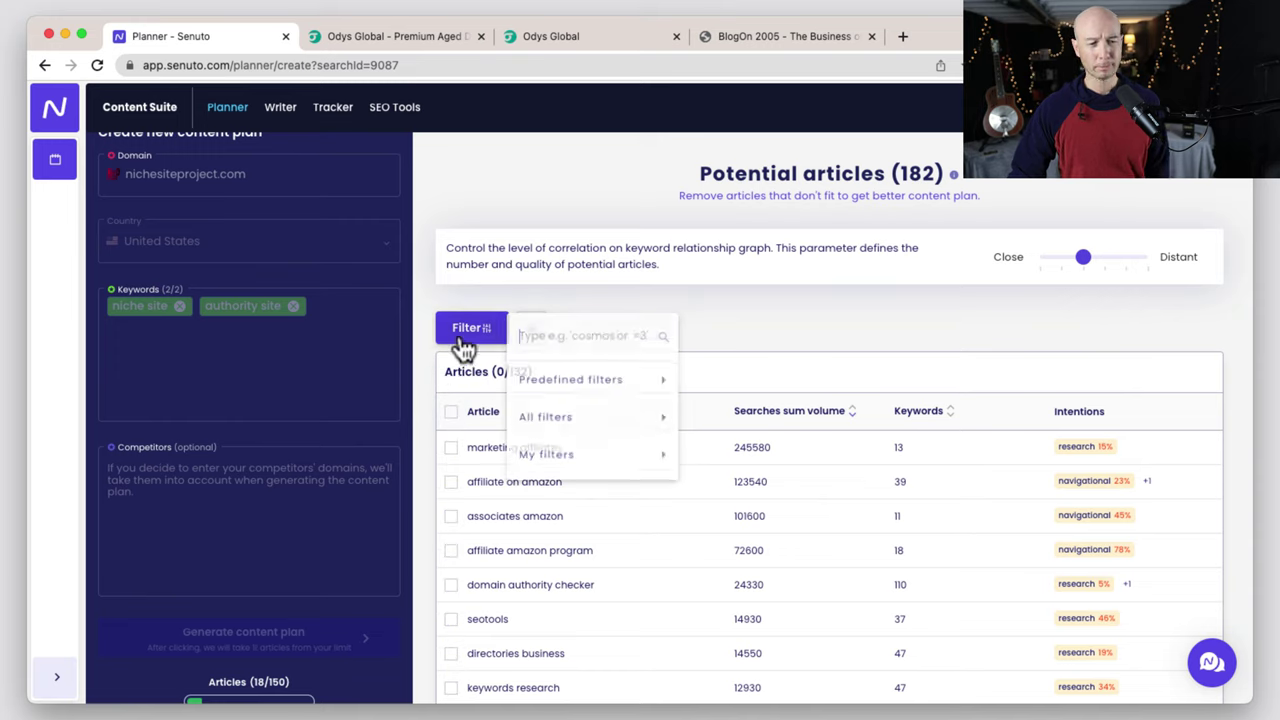
mouse_move(608, 378)
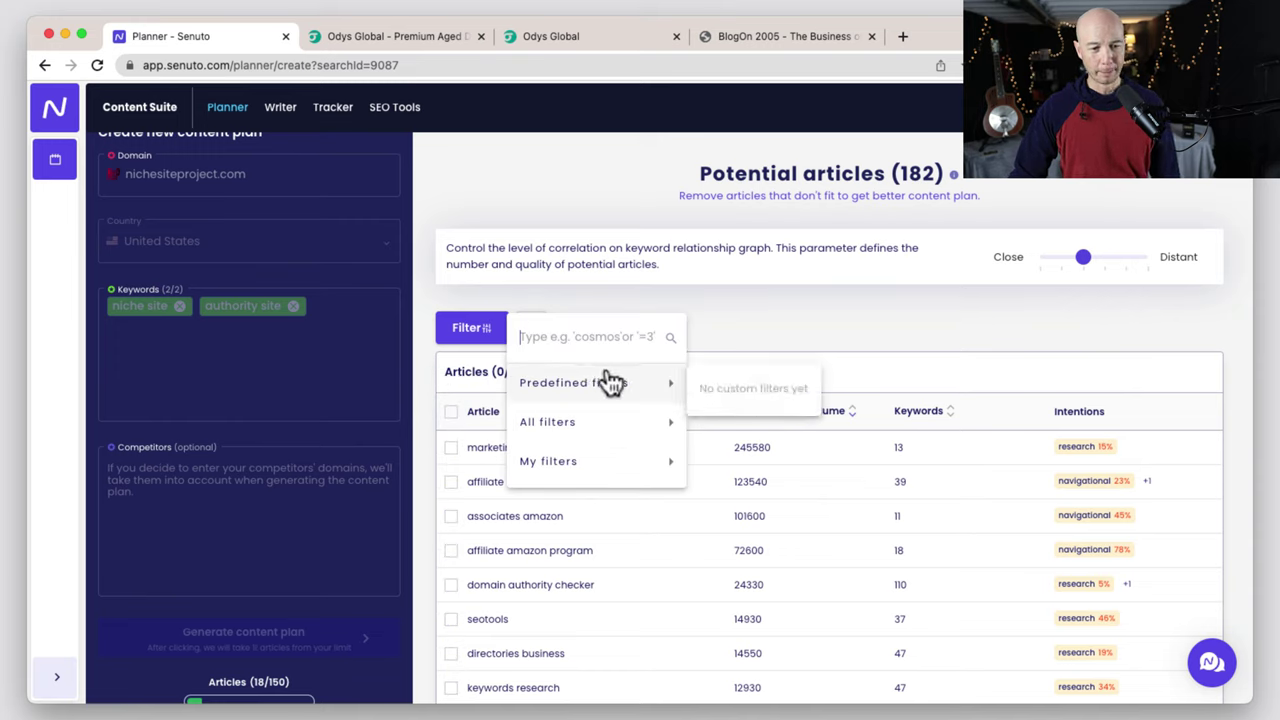
mouse_move(662, 425)
mouse_move(720, 432)
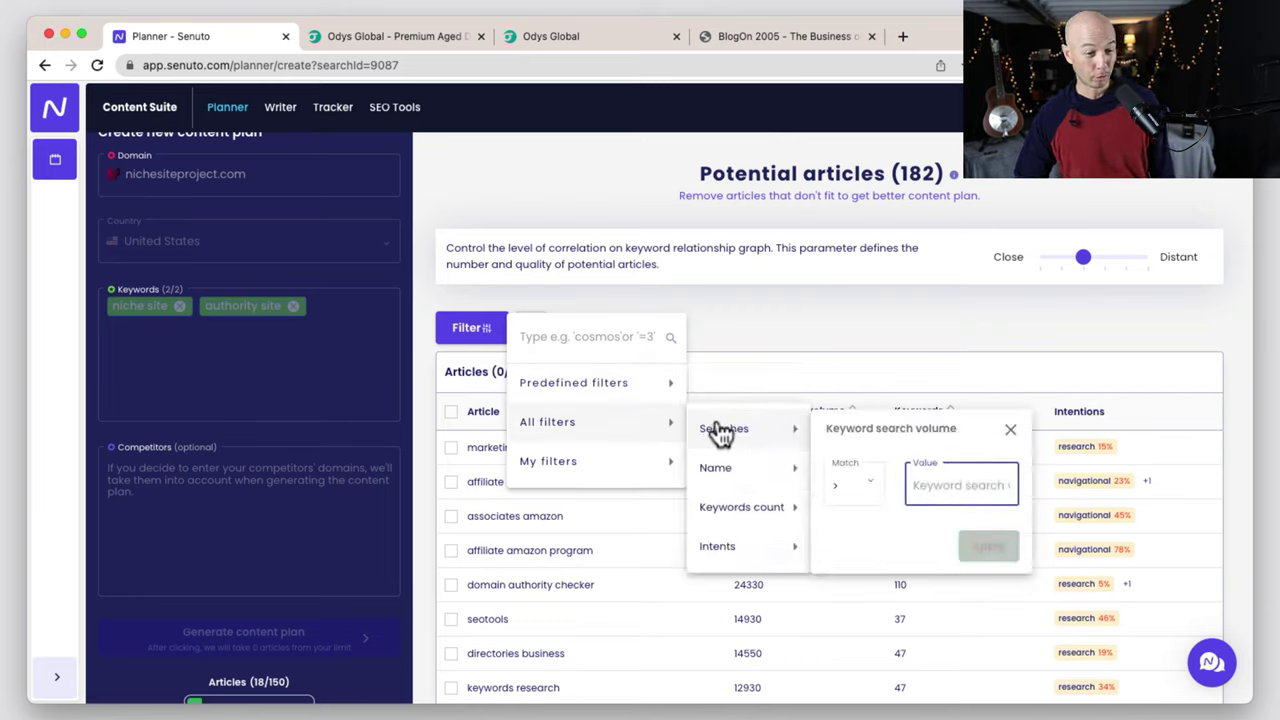
mouse_move(737, 472)
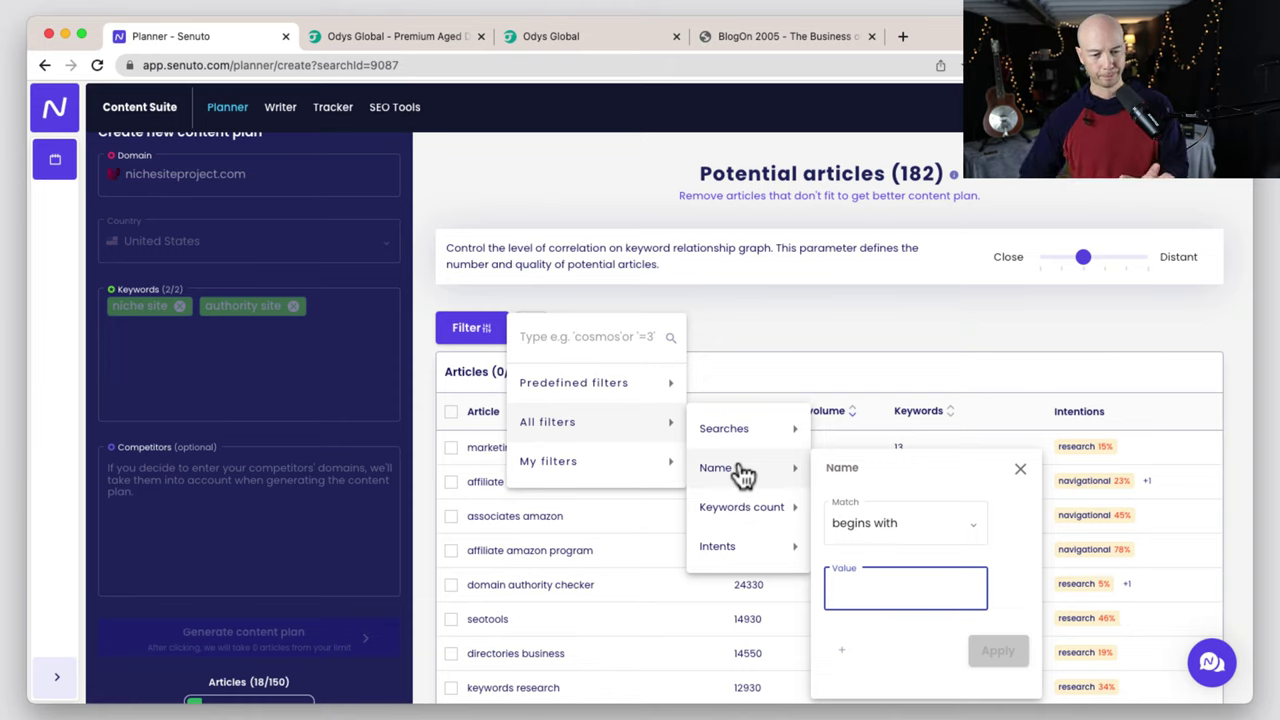
mouse_move(757, 512)
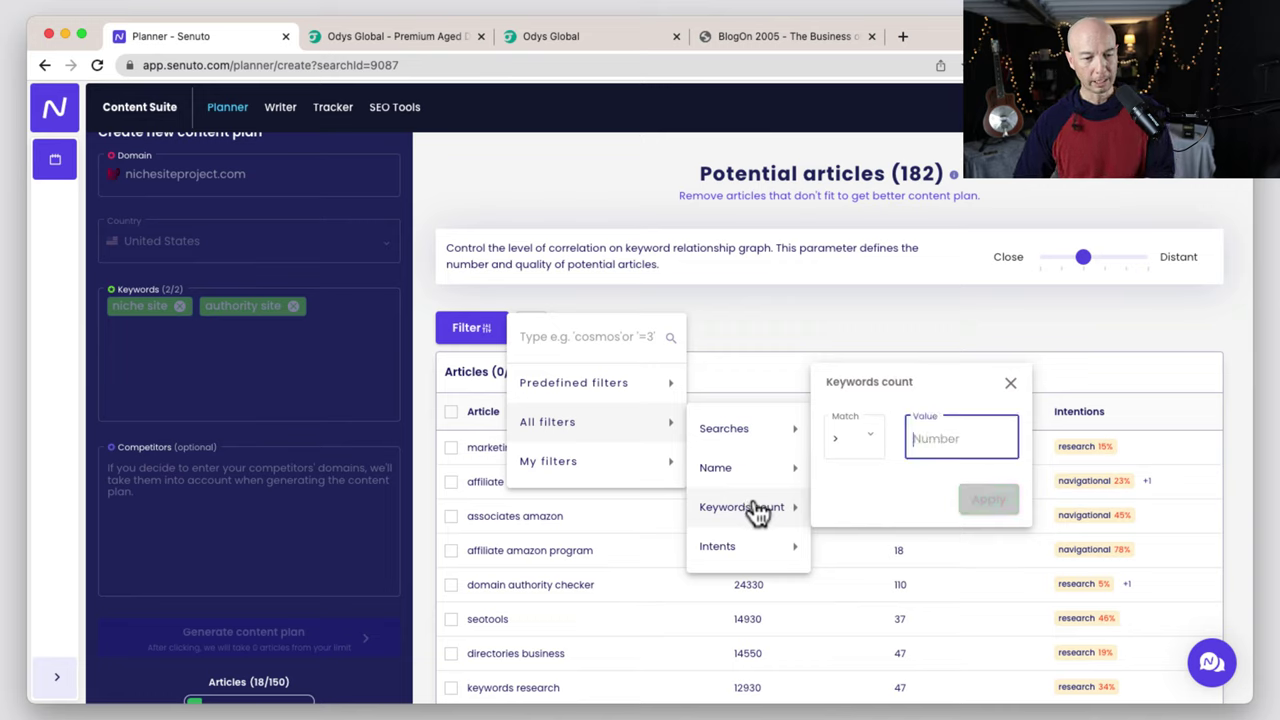
click(752, 335)
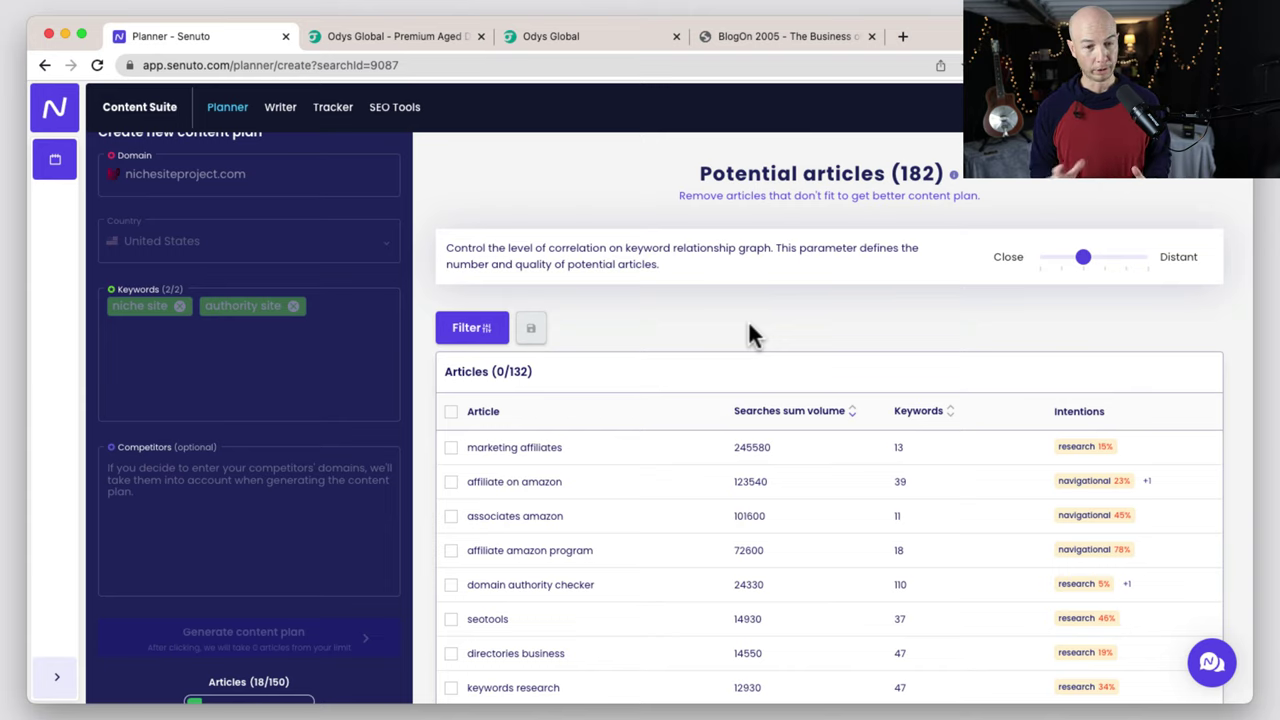
Filter the potential articles to those with a keyword search volume below 1000.
click(471, 332)
mouse_move(578, 428)
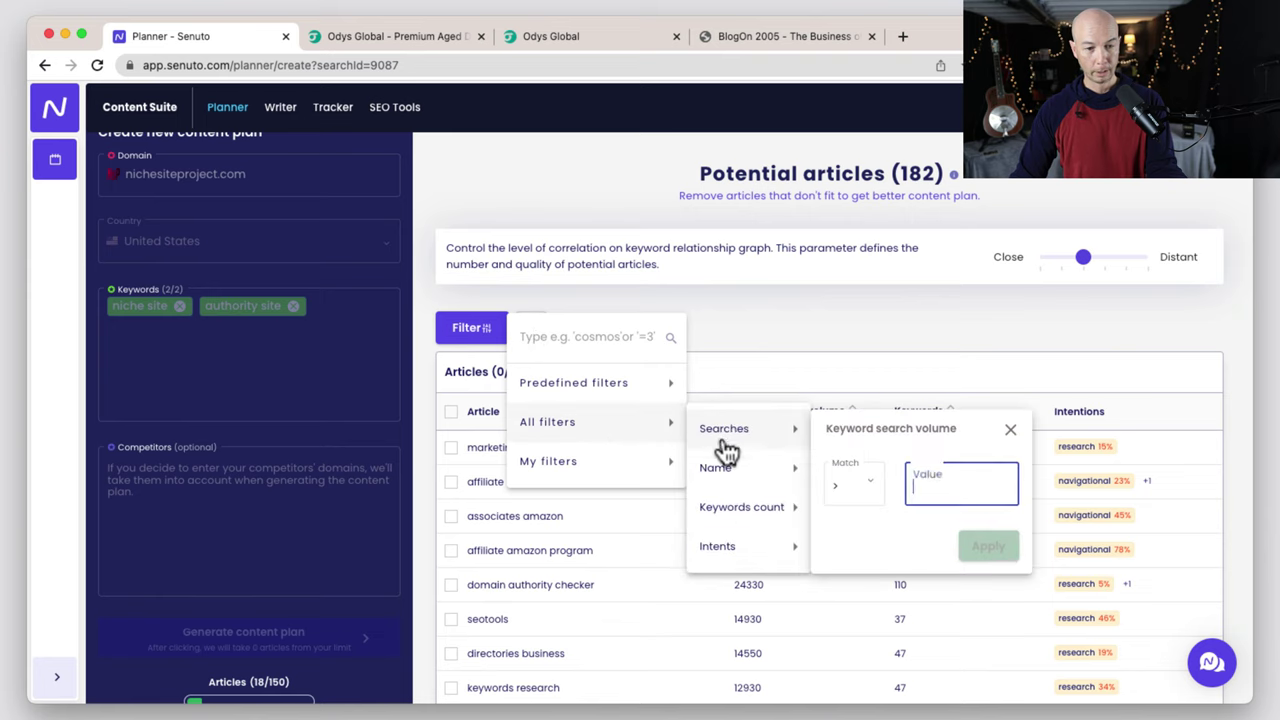
click(873, 490)
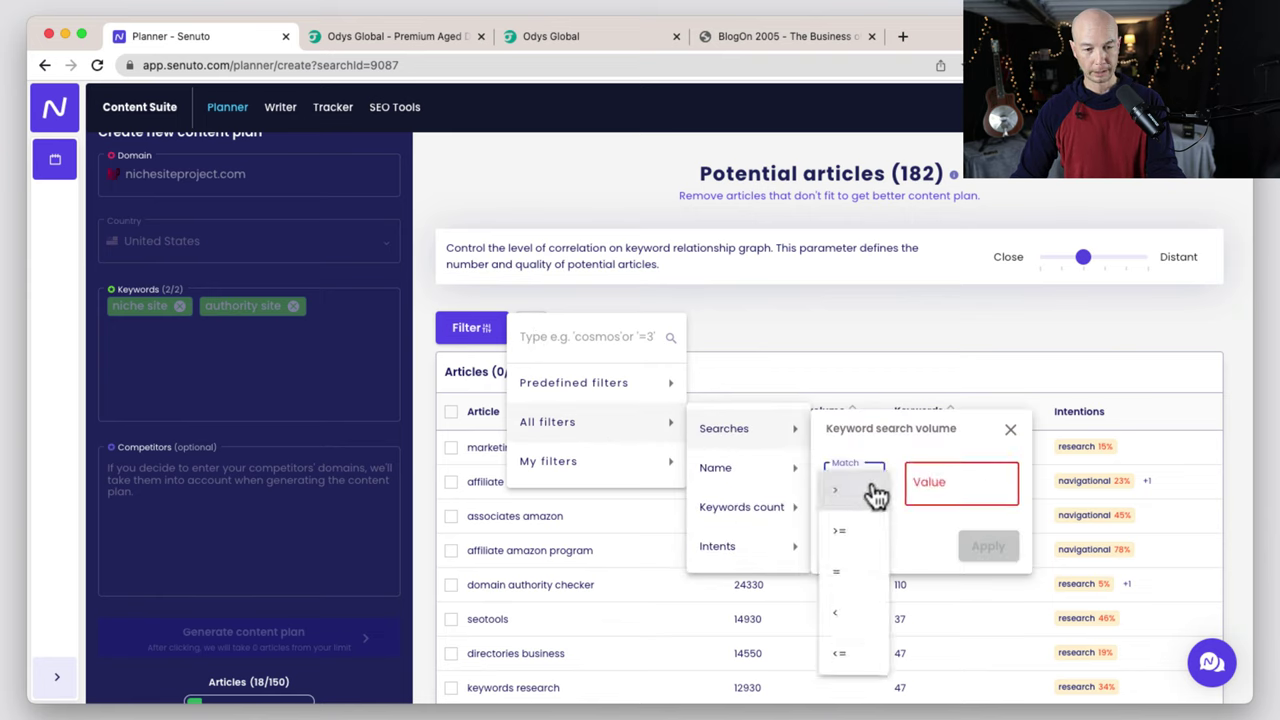
click(863, 613)
click(944, 486)
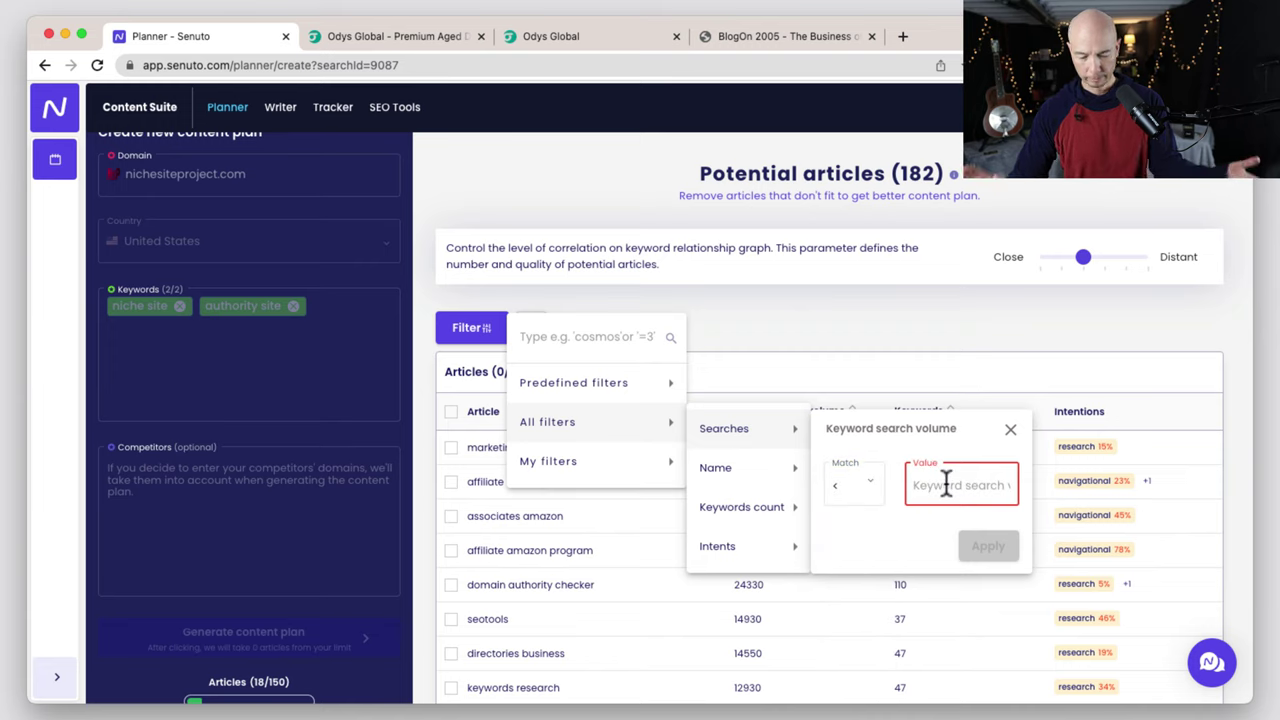
text(100)
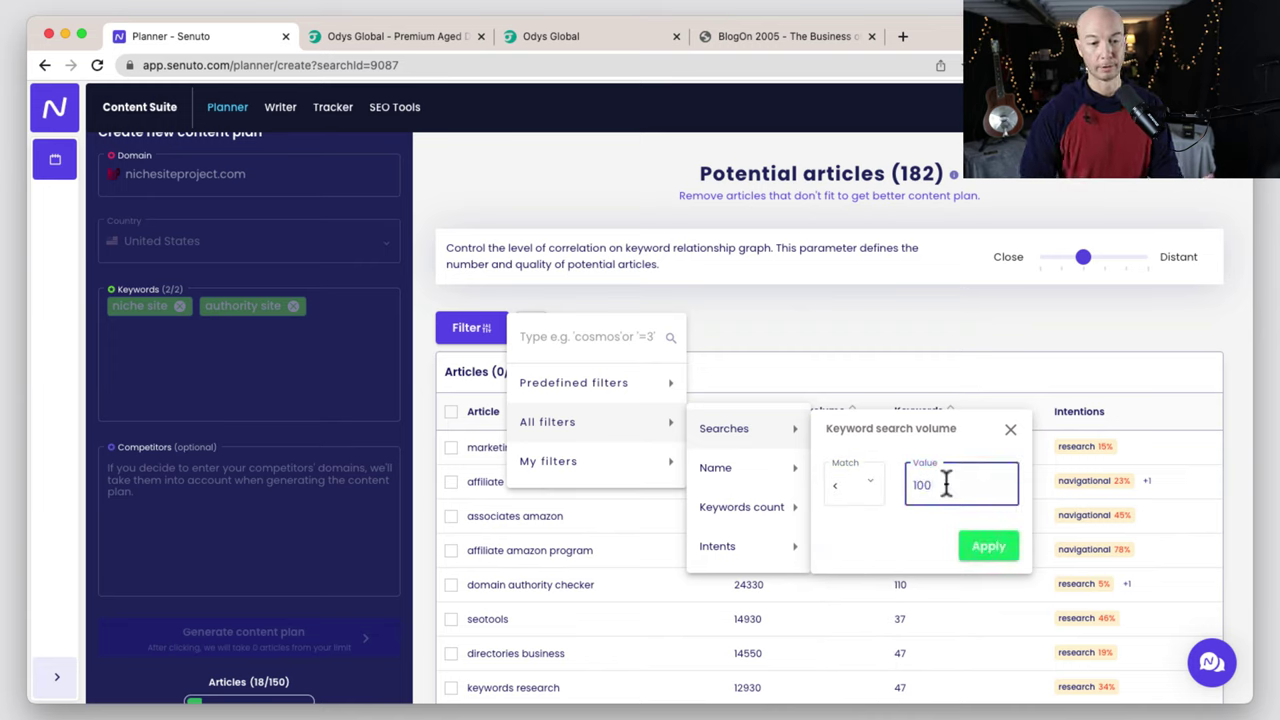
text(0)
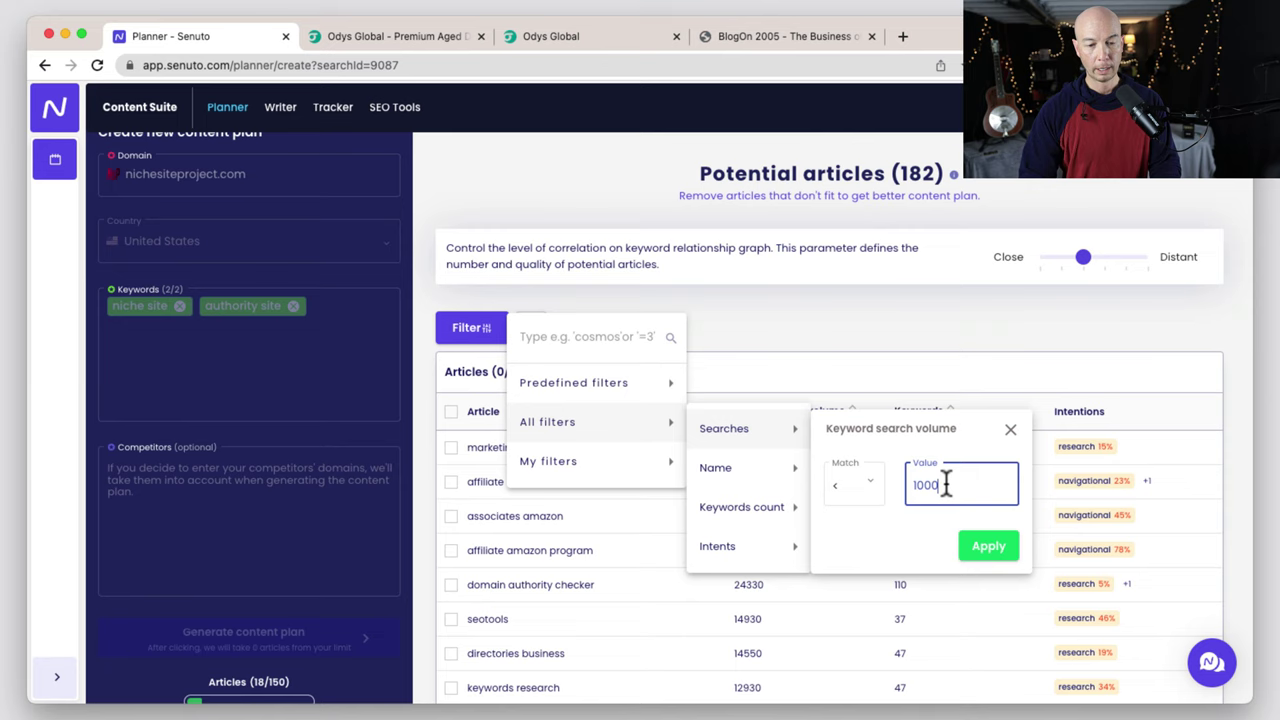
click(995, 551)
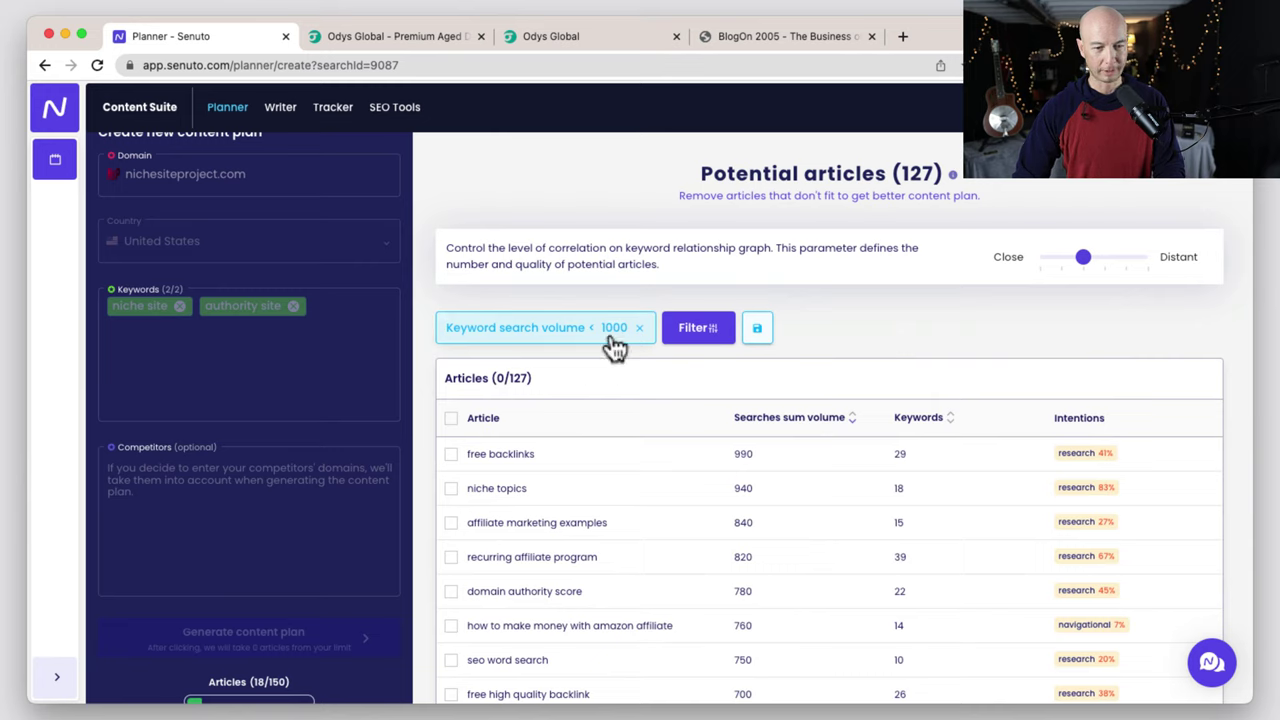
Add a filter that keeps only potential articles with a keywords count greater than 4.
click(703, 352)
mouse_move(840, 443)
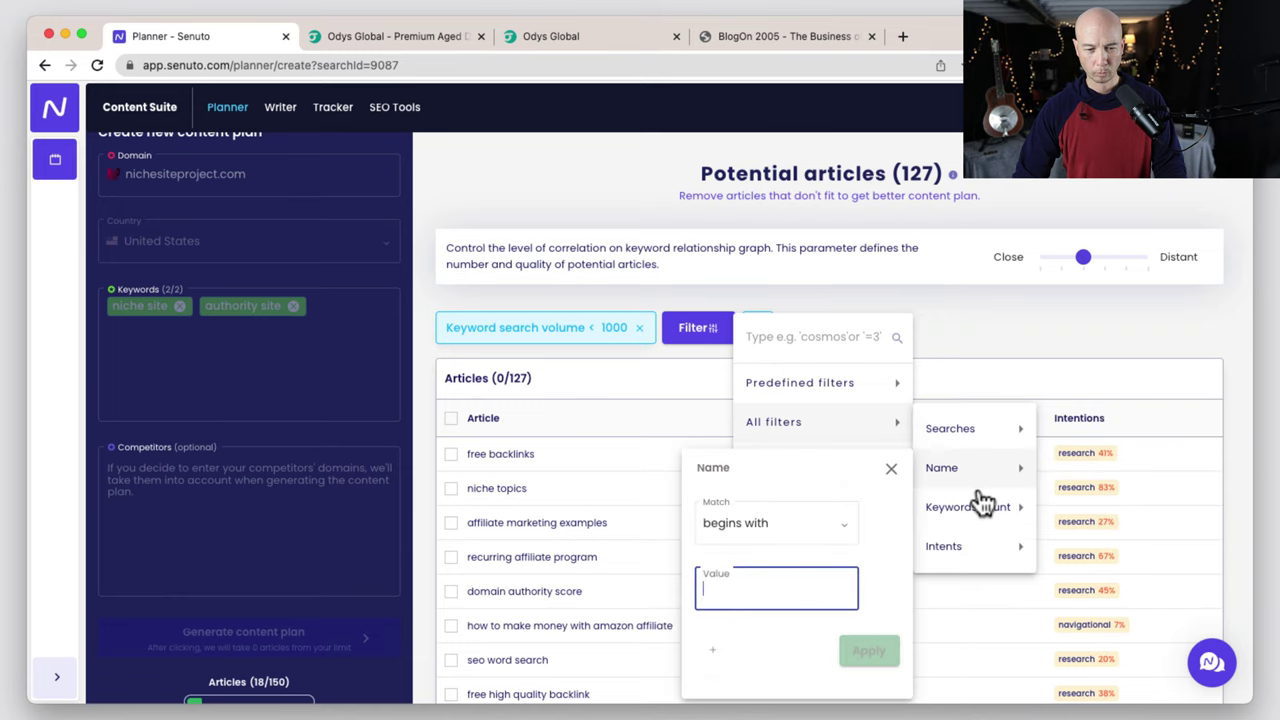
mouse_move(998, 527)
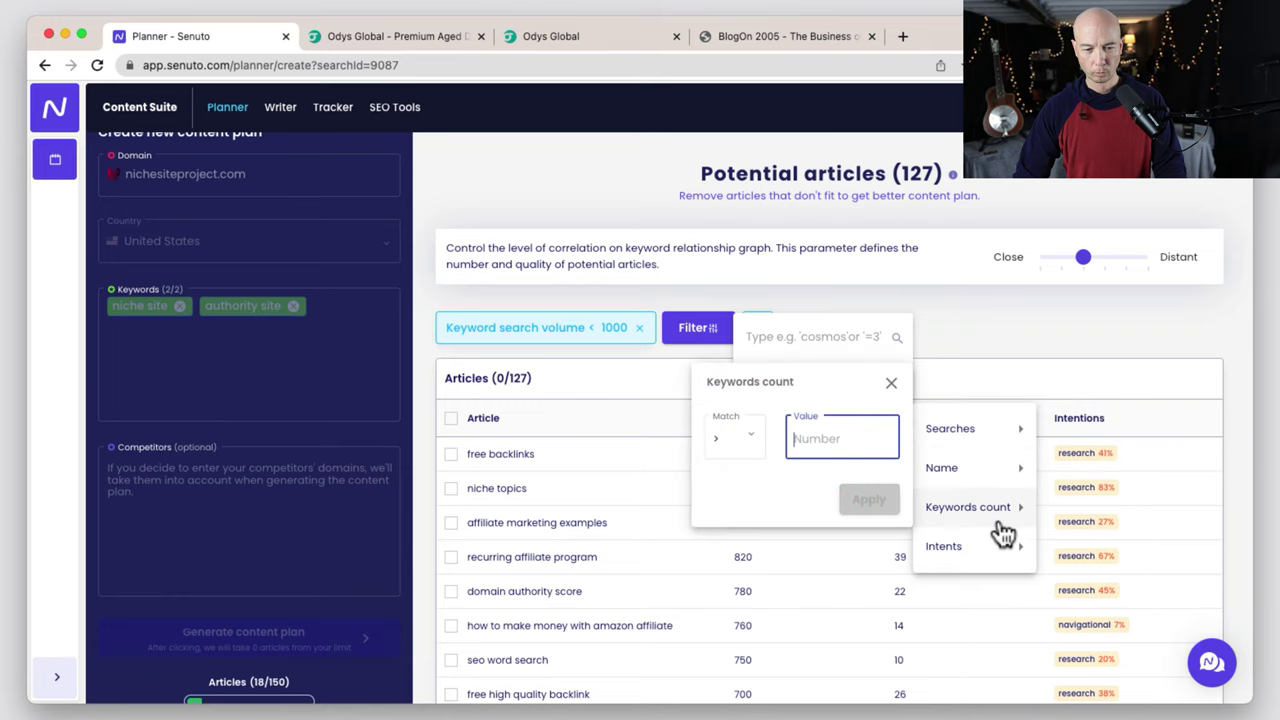
click(738, 438)
click(728, 442)
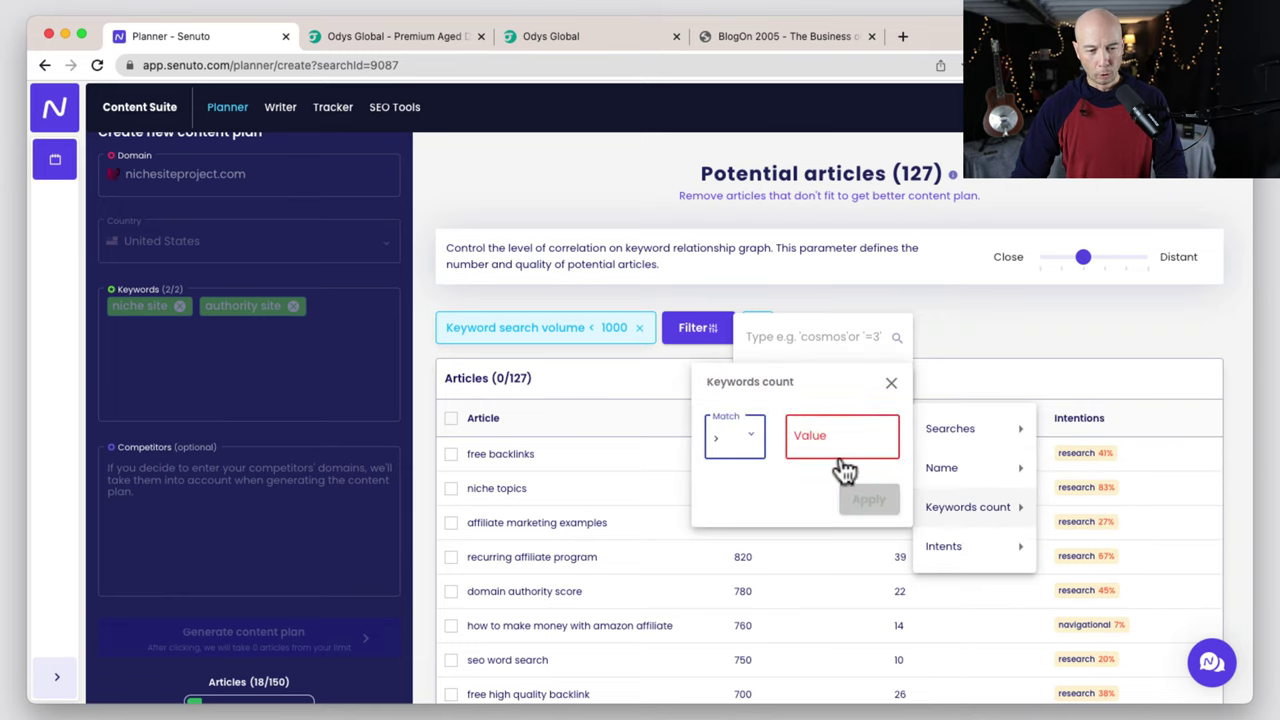
click(845, 438)
text(4)
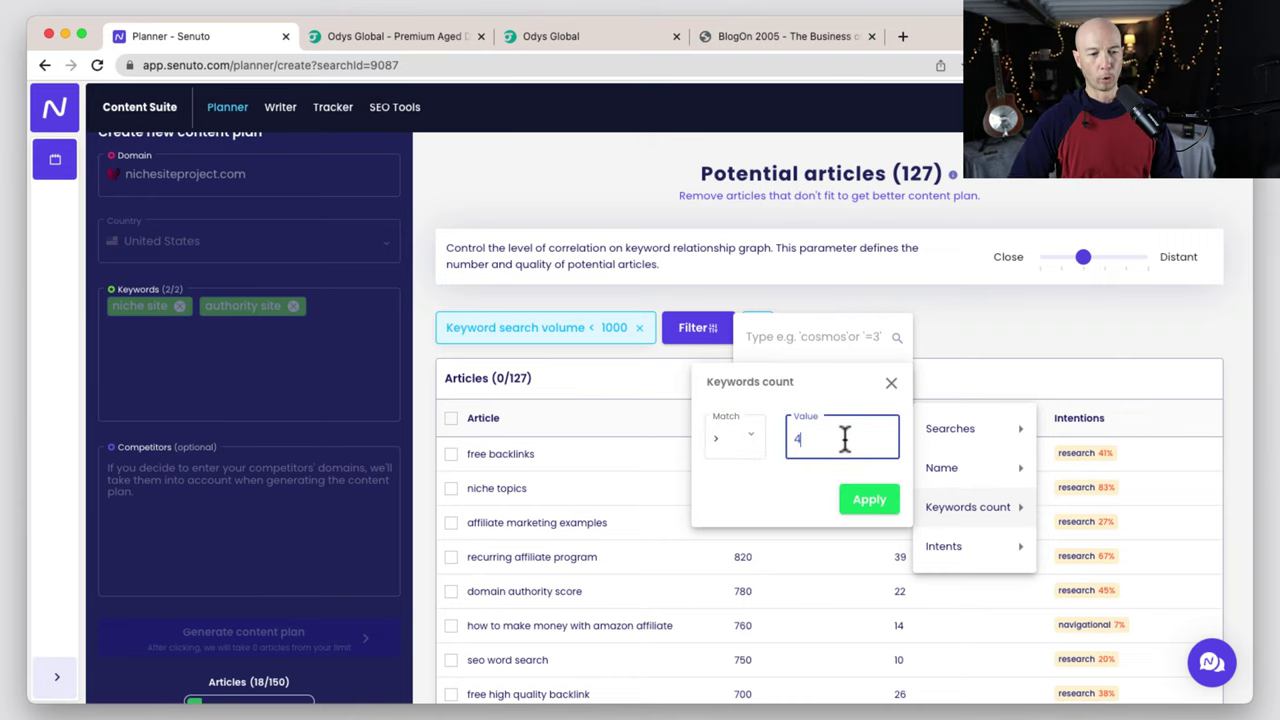
click(868, 497)
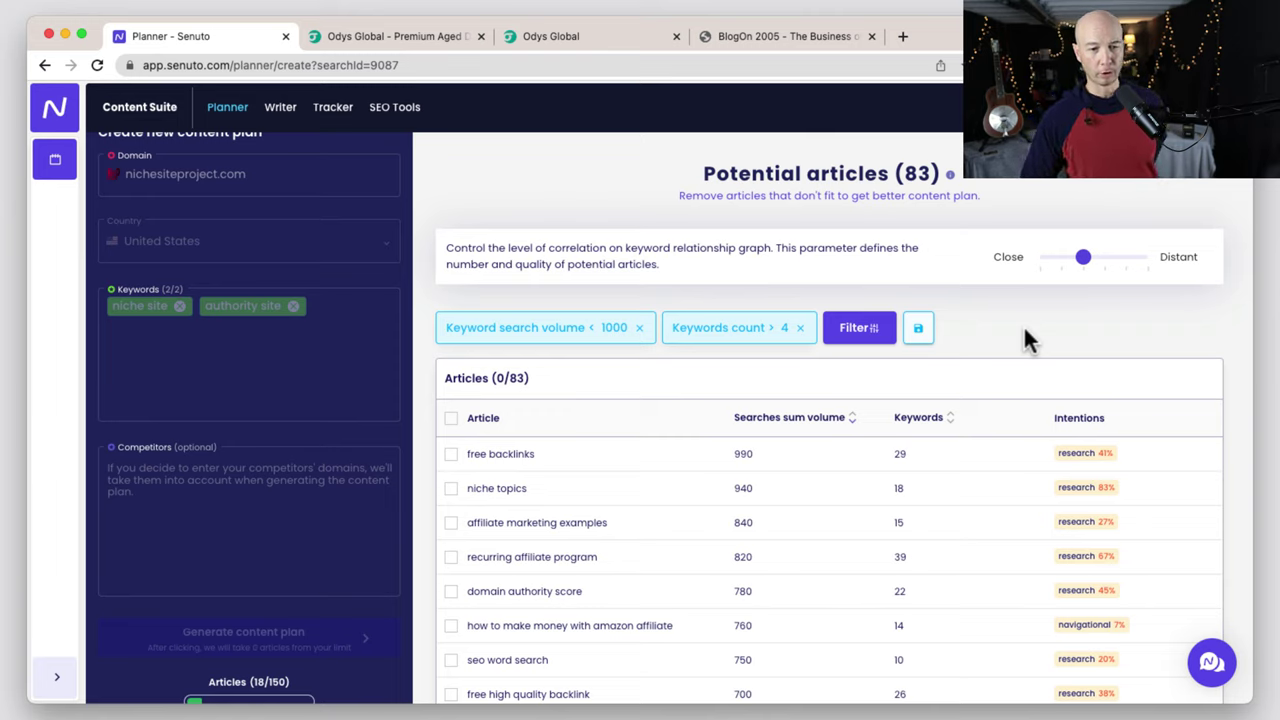
click(860, 330)
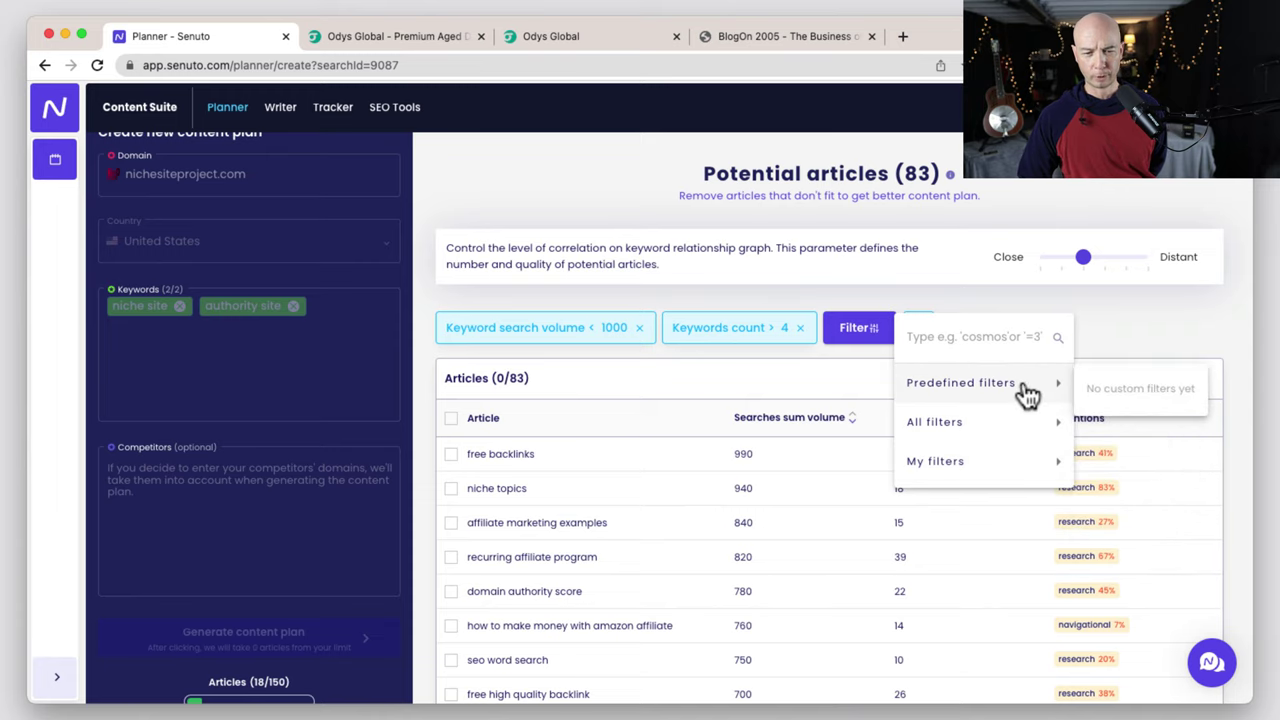
click(1100, 340)
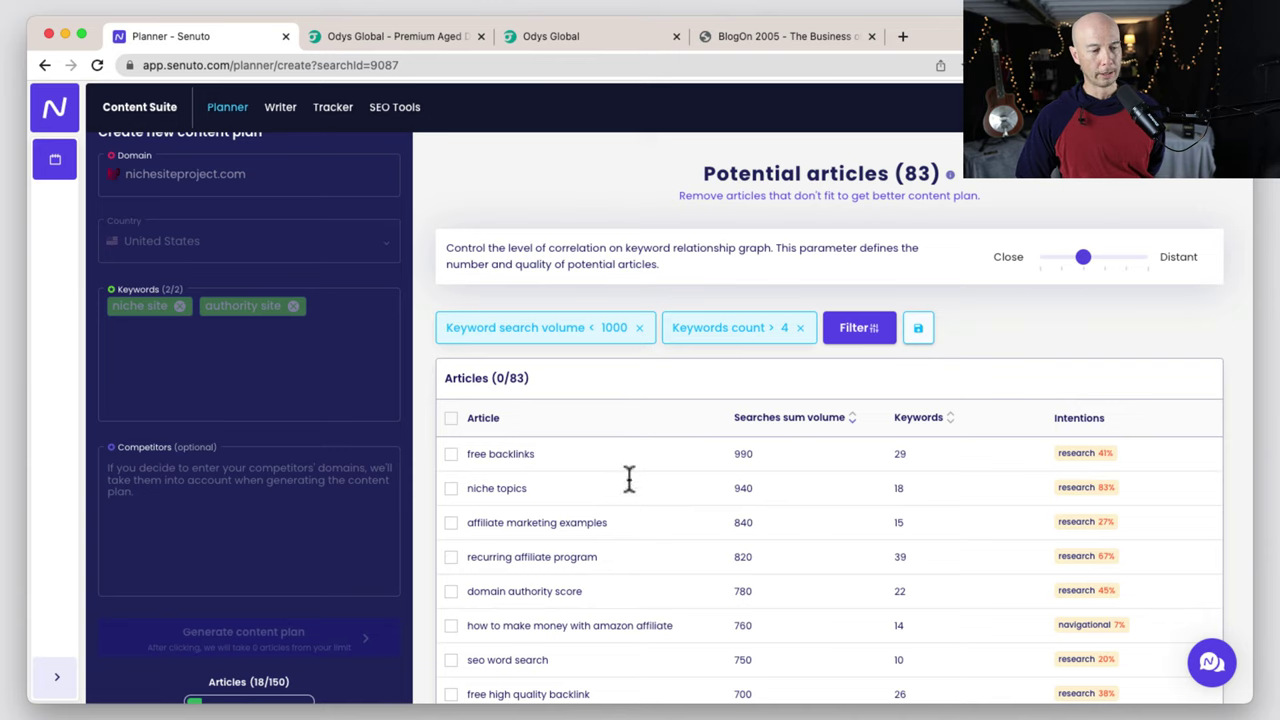
Return to the saved content plans and open the keyword golden ratio plan to review its articles.
scroll(579, 160, up, 1)
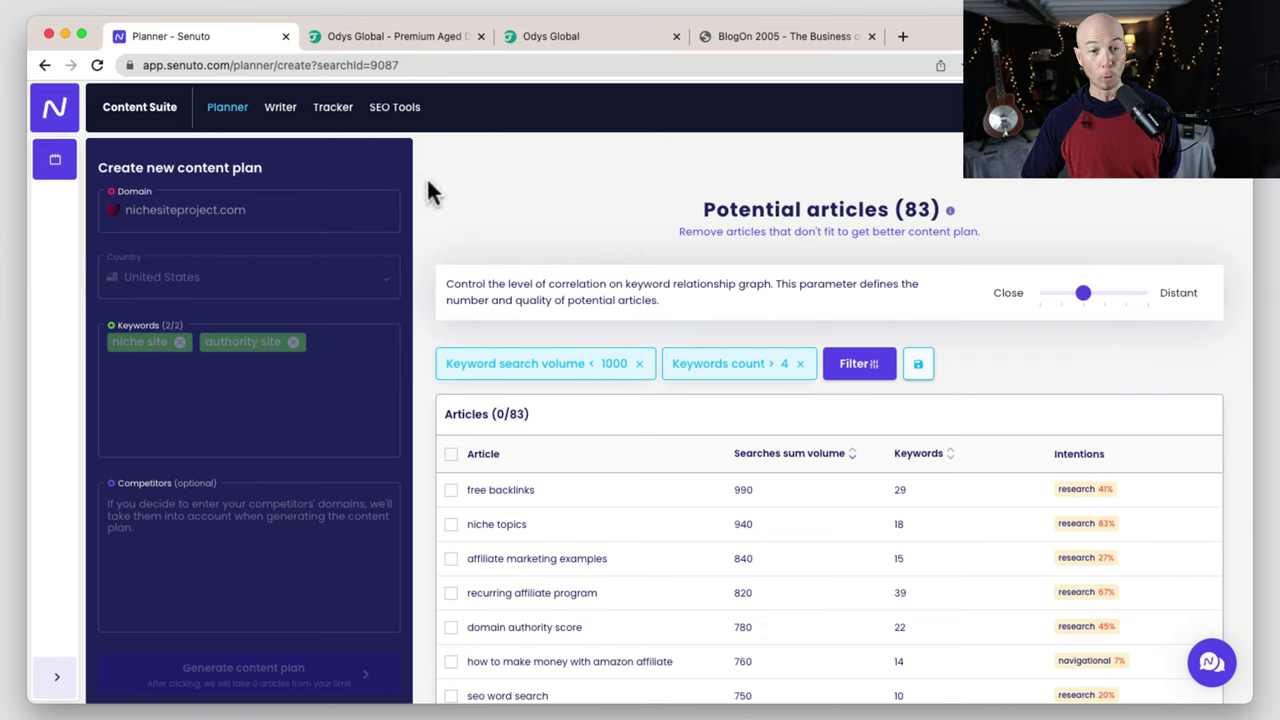
click(227, 107)
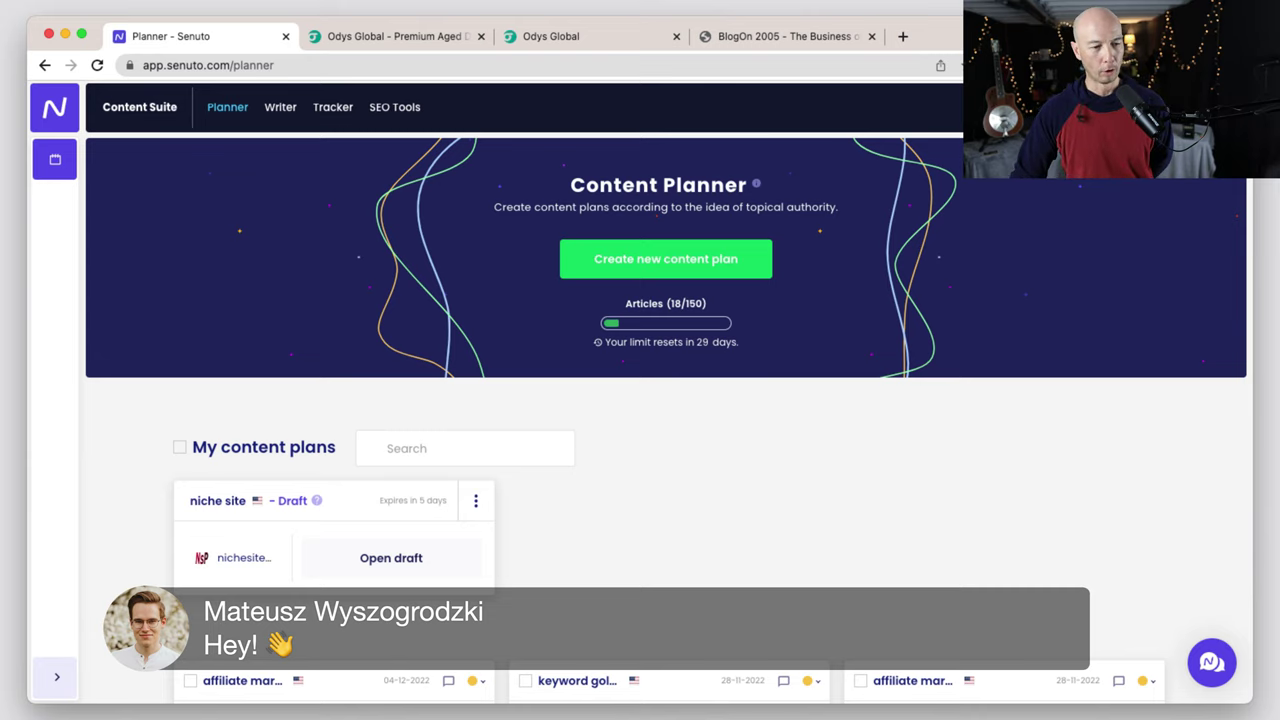
scroll(120, 517, down, 3)
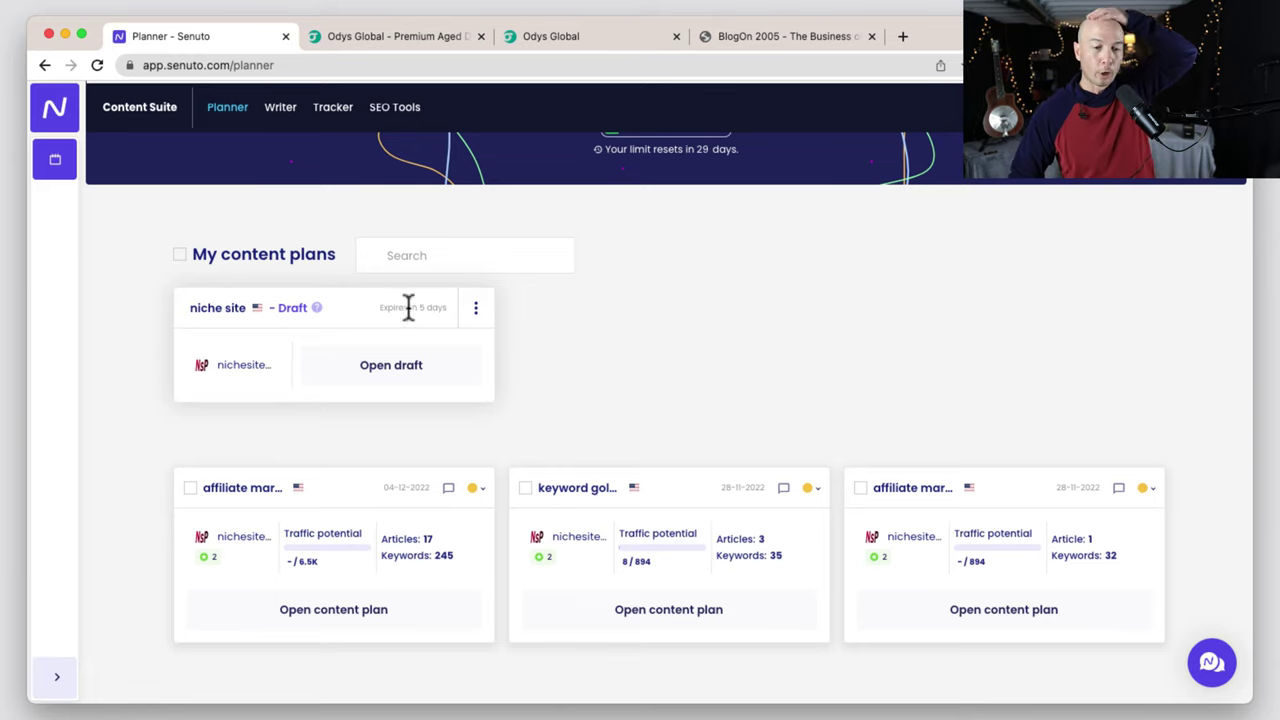
click(704, 627)
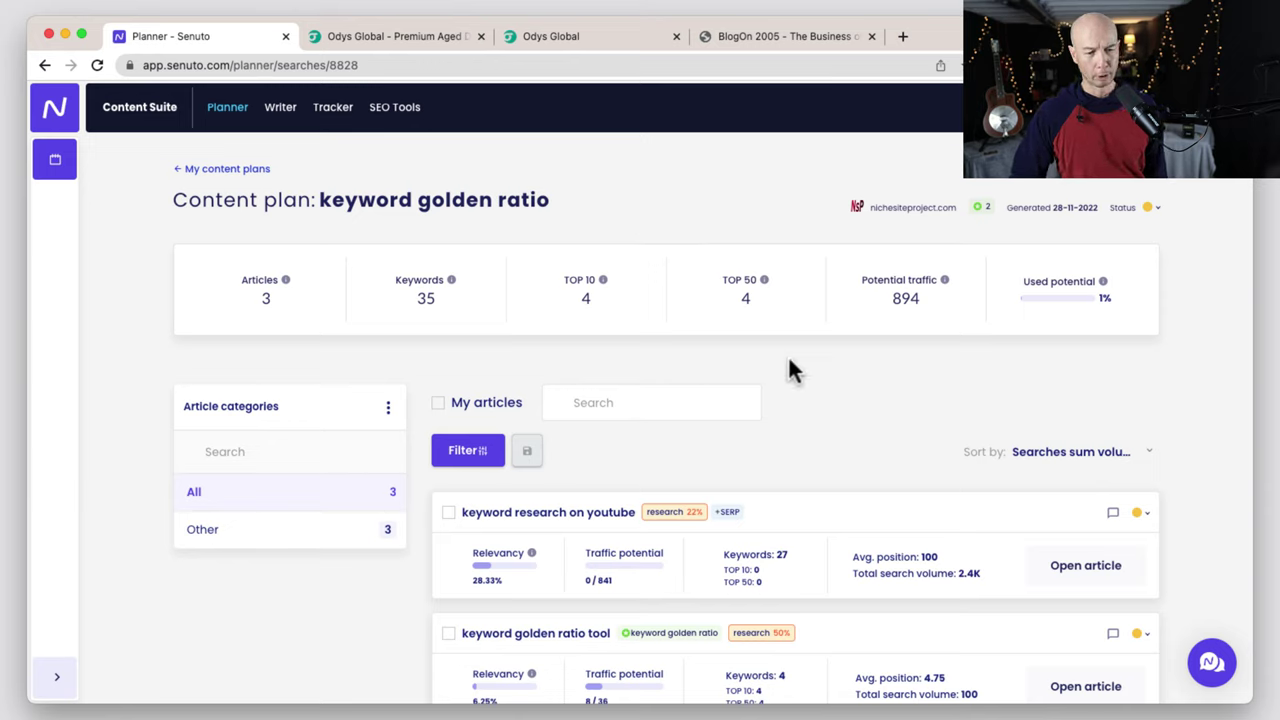
scroll(848, 373, down, 3)
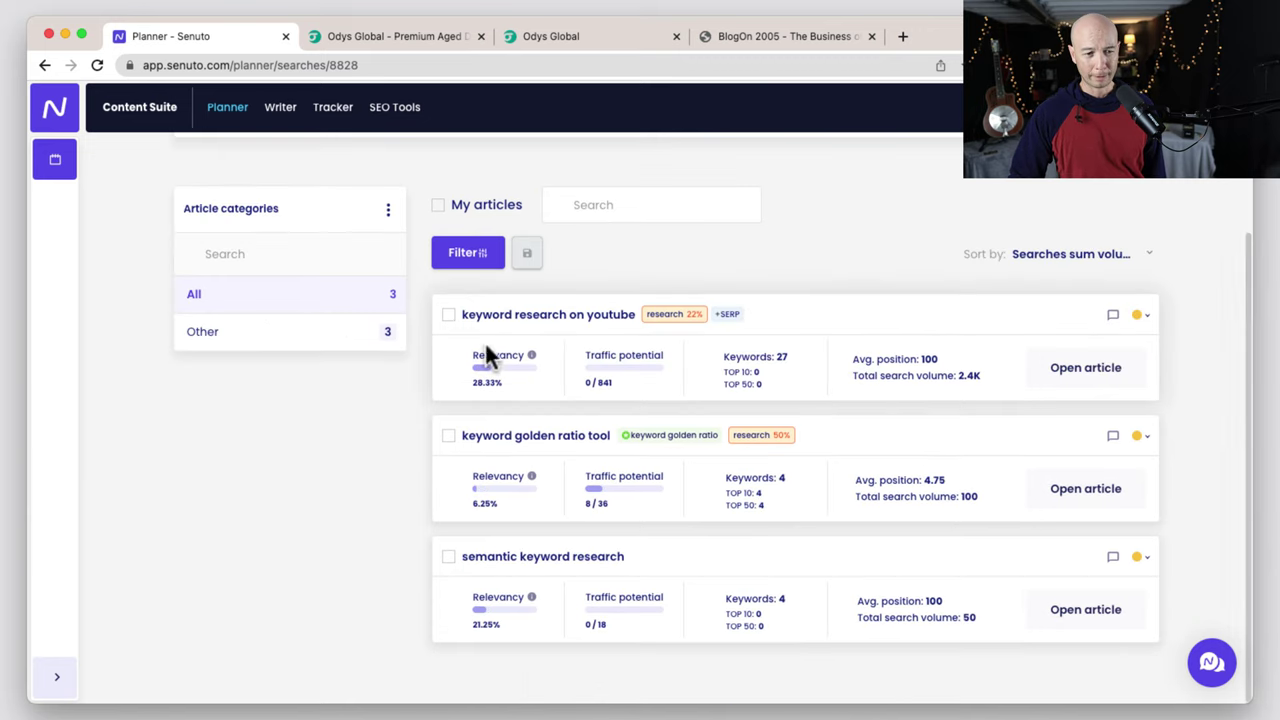
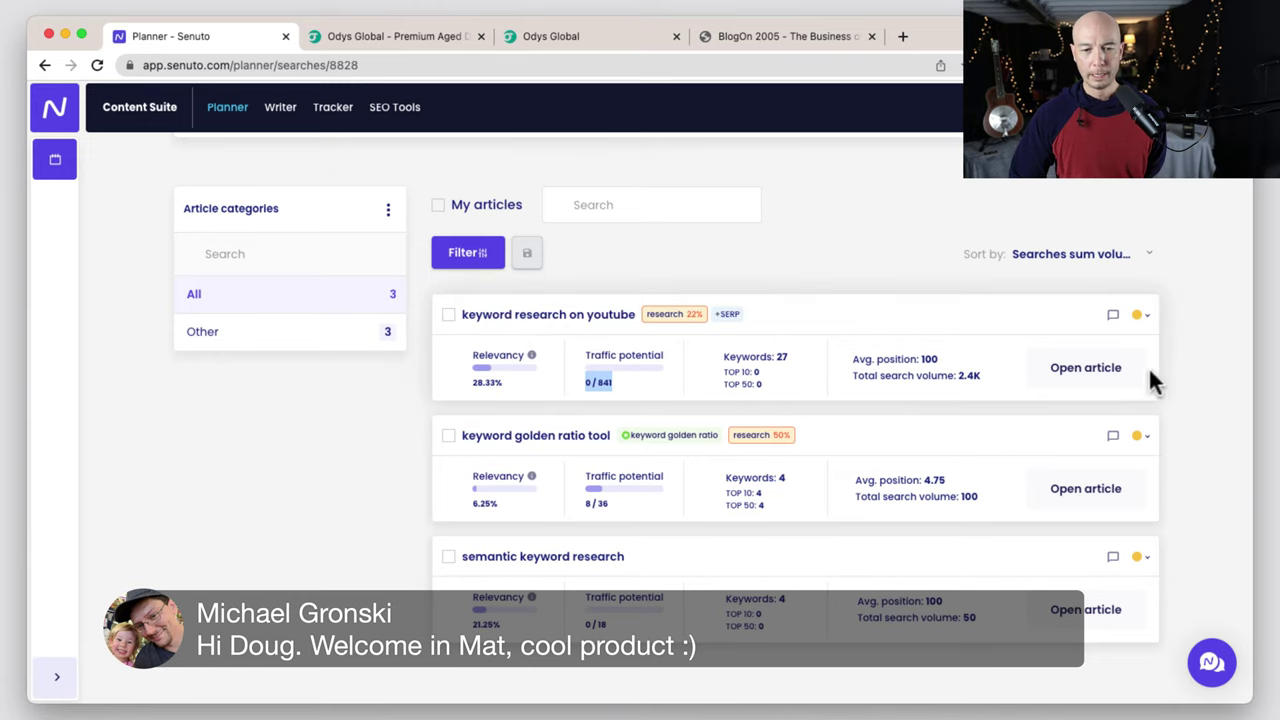
Open the "keyword research on youtube" article and check its search snippets and monthly seasonality.
click(1094, 368)
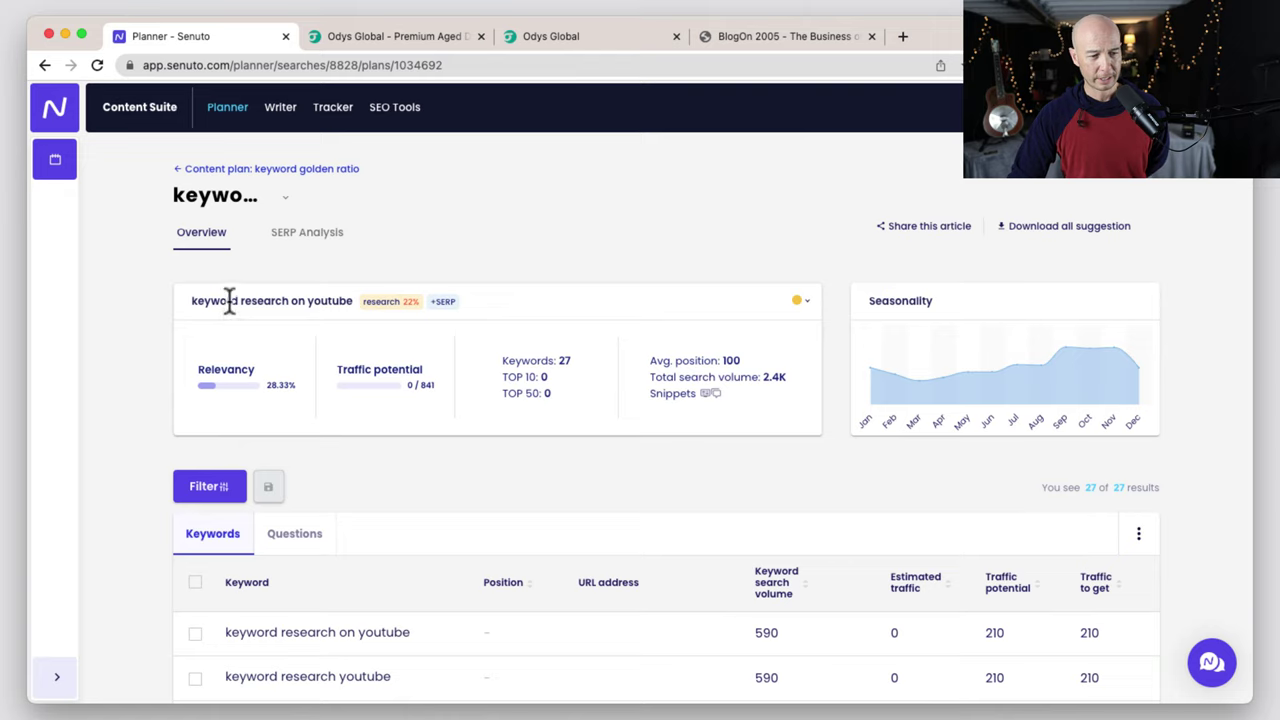
mouse_move(711, 396)
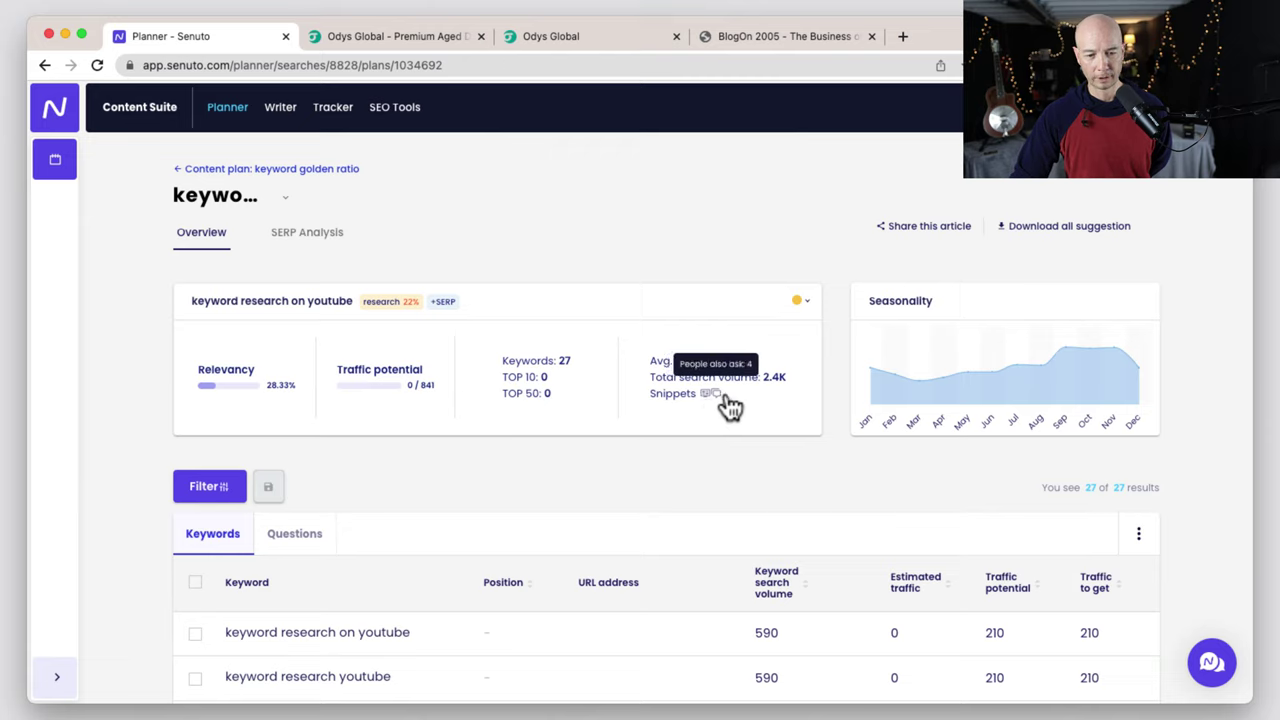
mouse_move(980, 397)
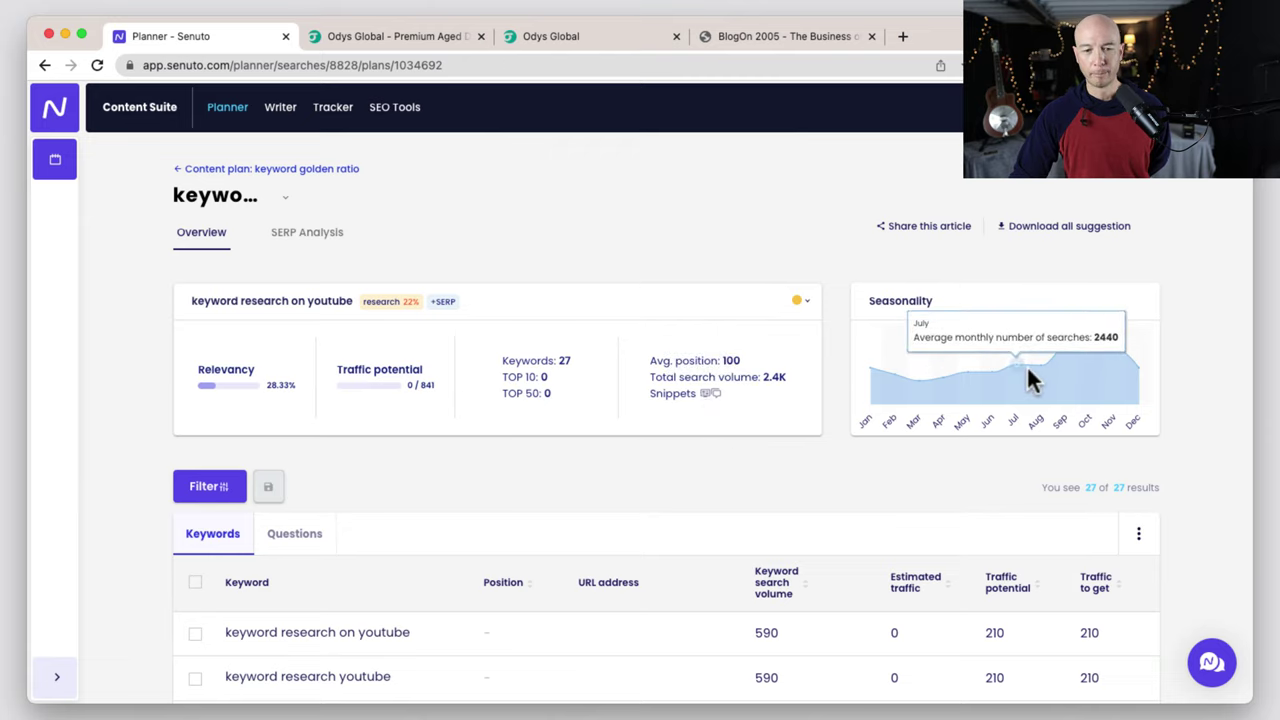
mouse_move(1088, 362)
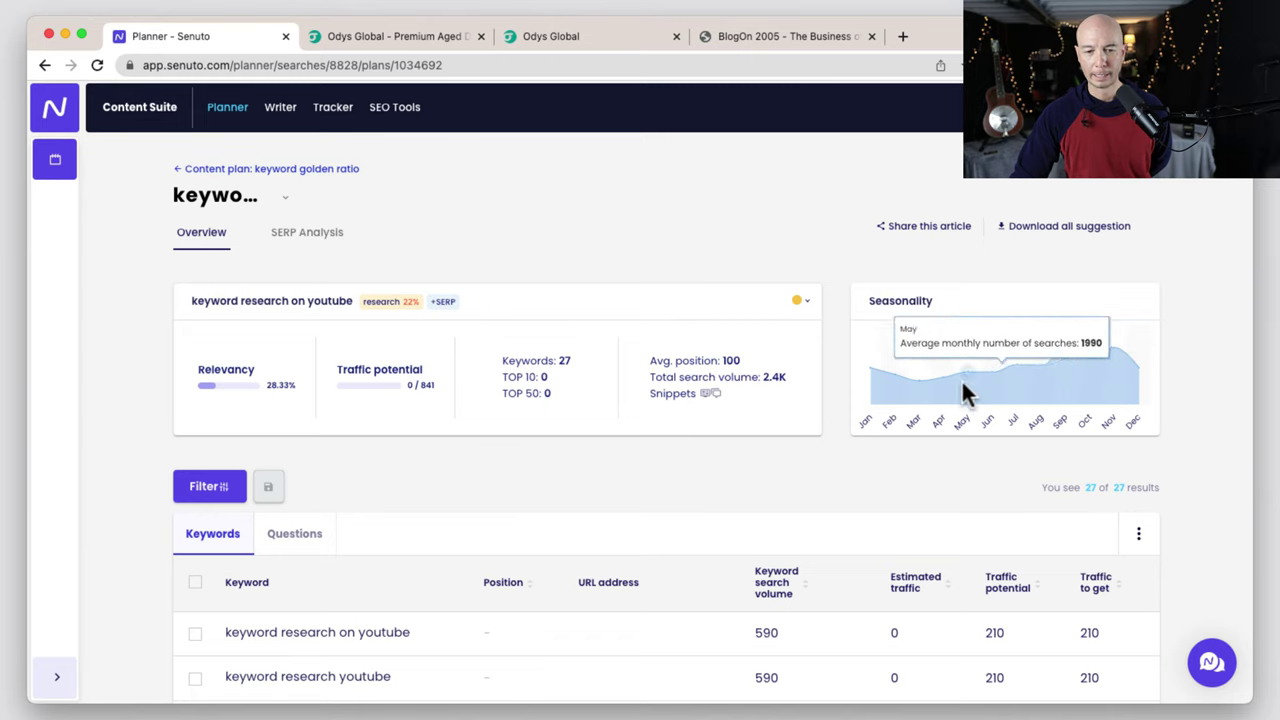
mouse_move(932, 395)
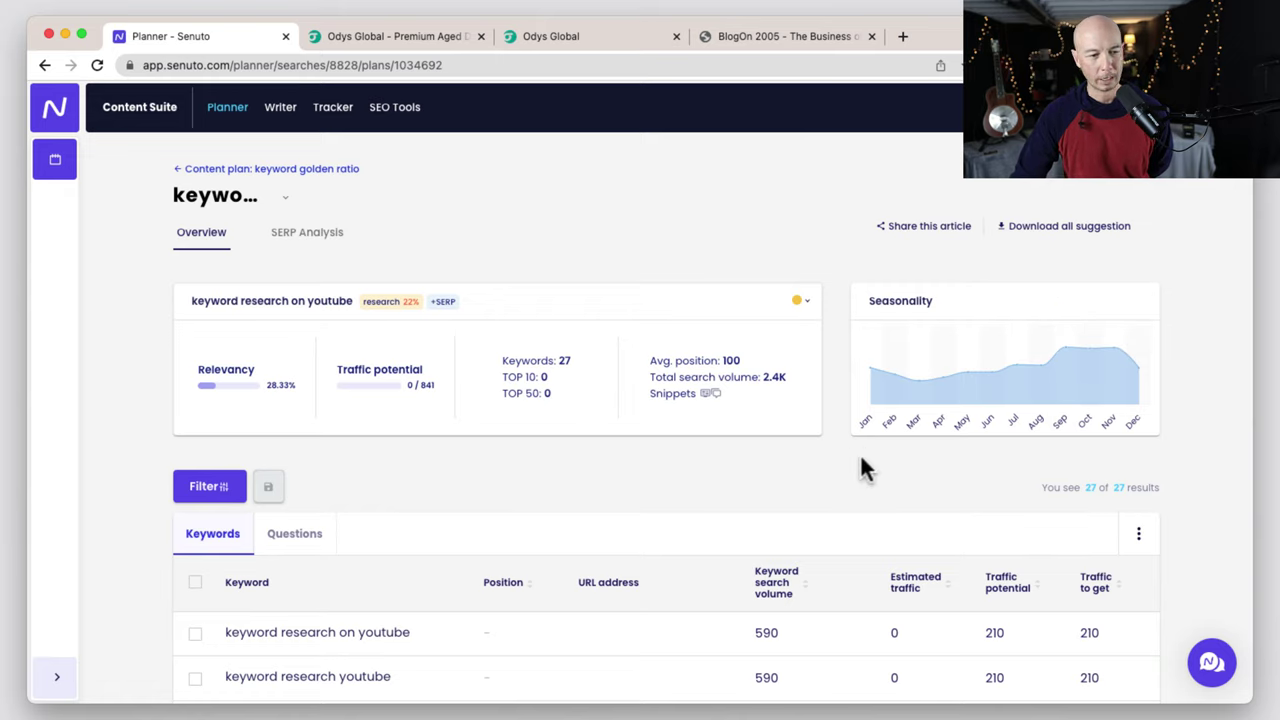
Review the full keyword list of the "keyword research on youtube" article, then show its questions.
scroll(800, 455, down, 5)
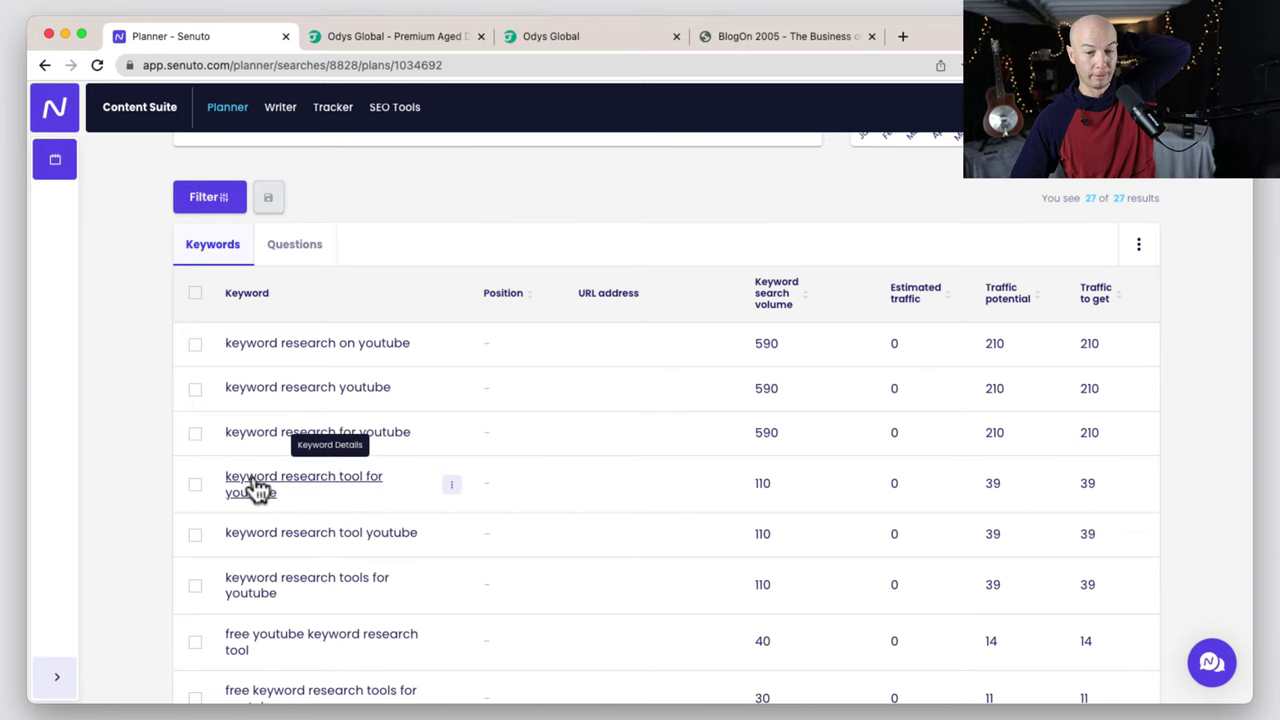
scroll(255, 487, down, 5)
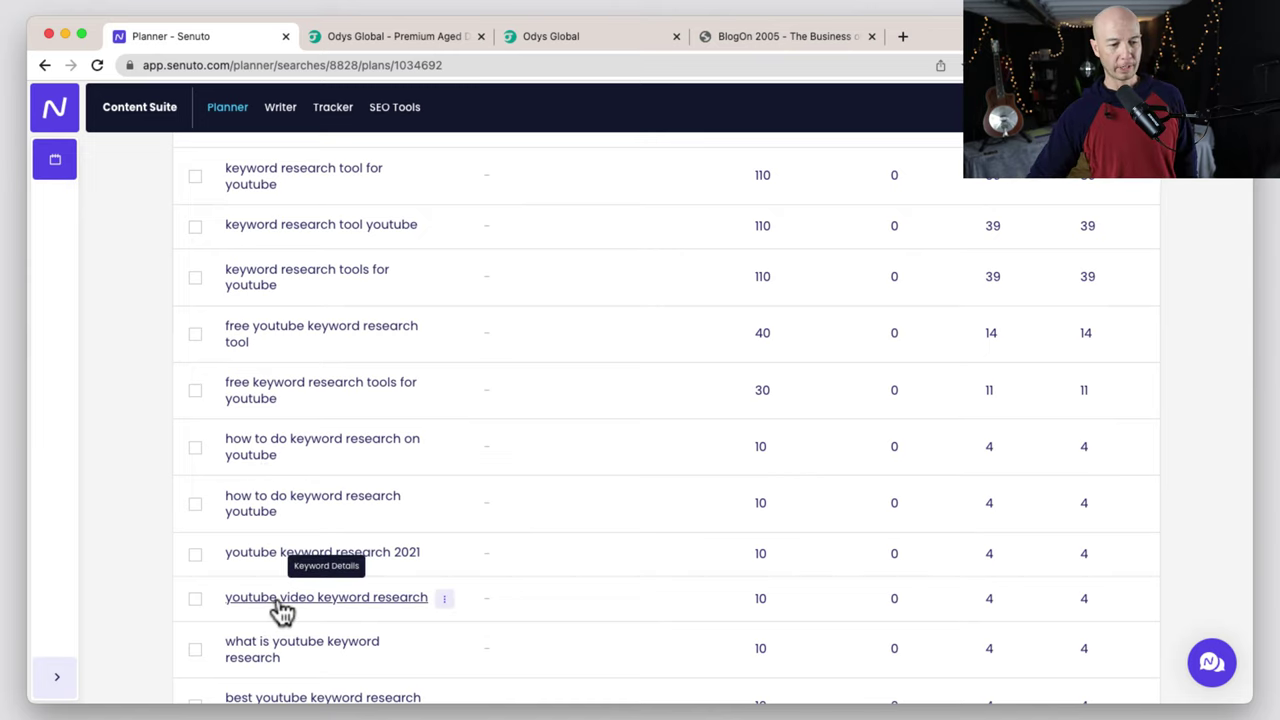
scroll(303, 541, down, 6)
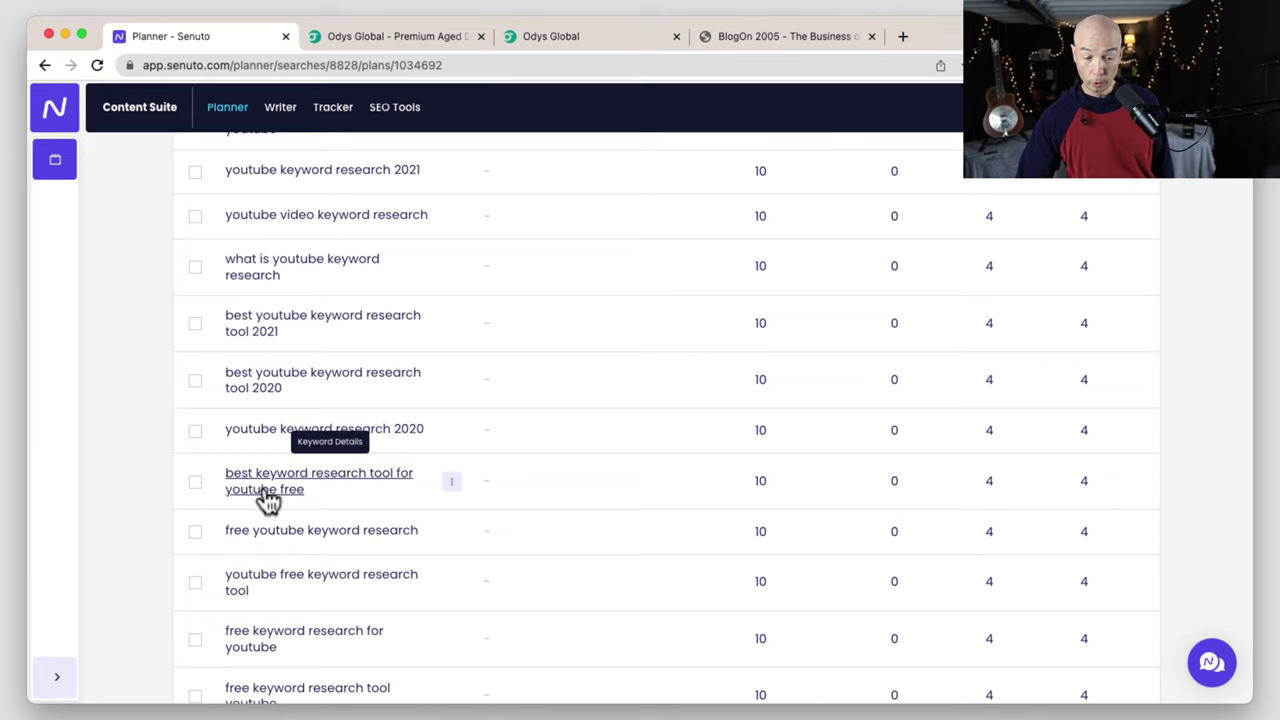
scroll(268, 500, down, 5)
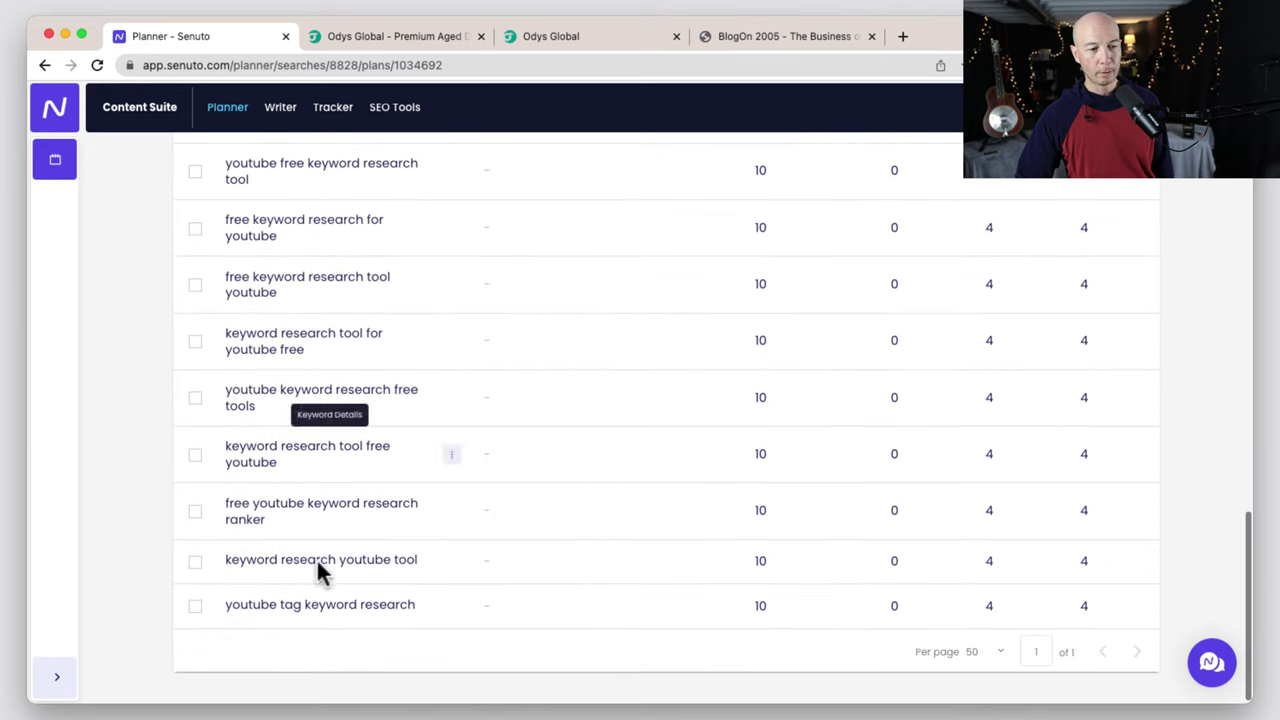
scroll(663, 571, up, 10)
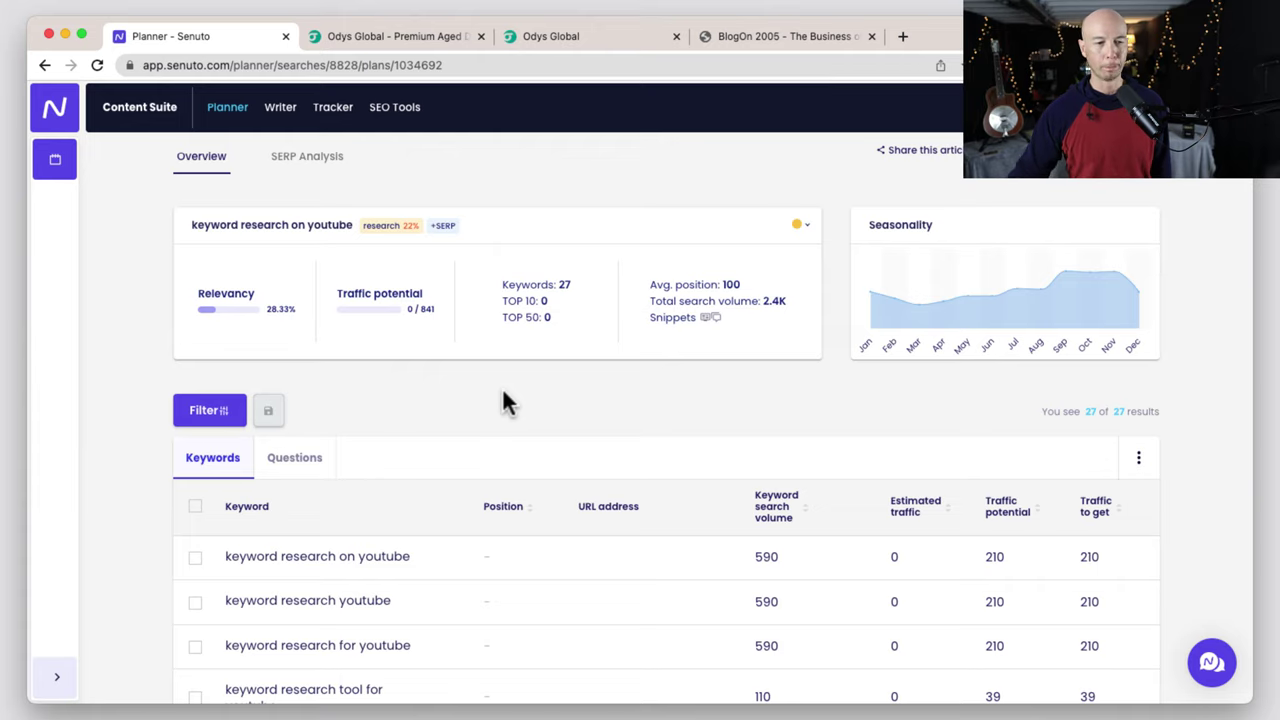
click(320, 463)
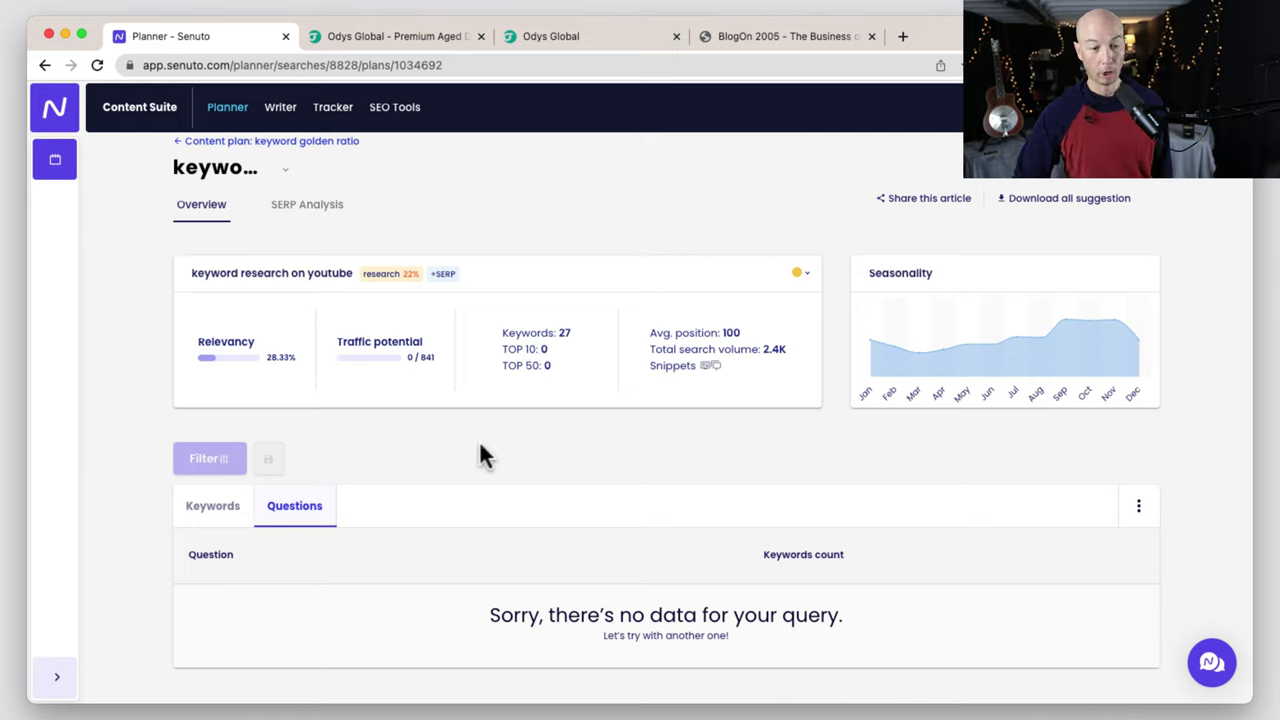
Return to the saved content plans and open the affiliate marketing plan dated 04-12-2022.
click(246, 141)
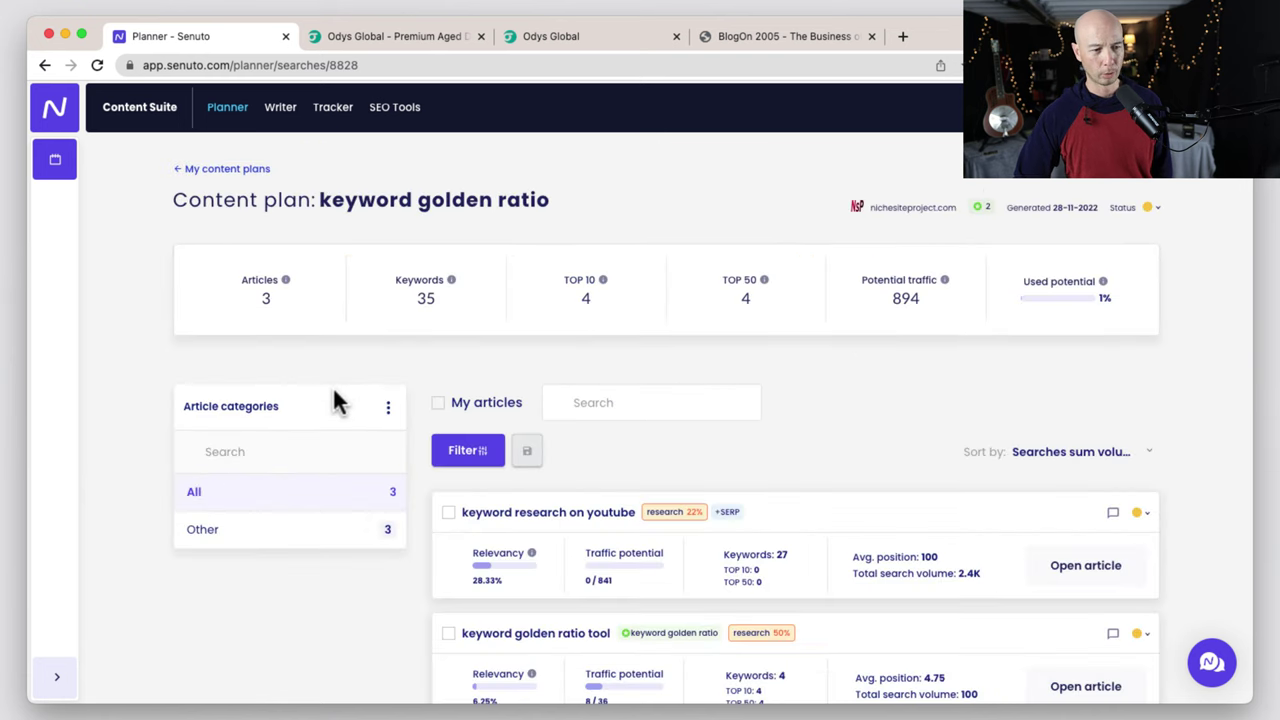
click(246, 180)
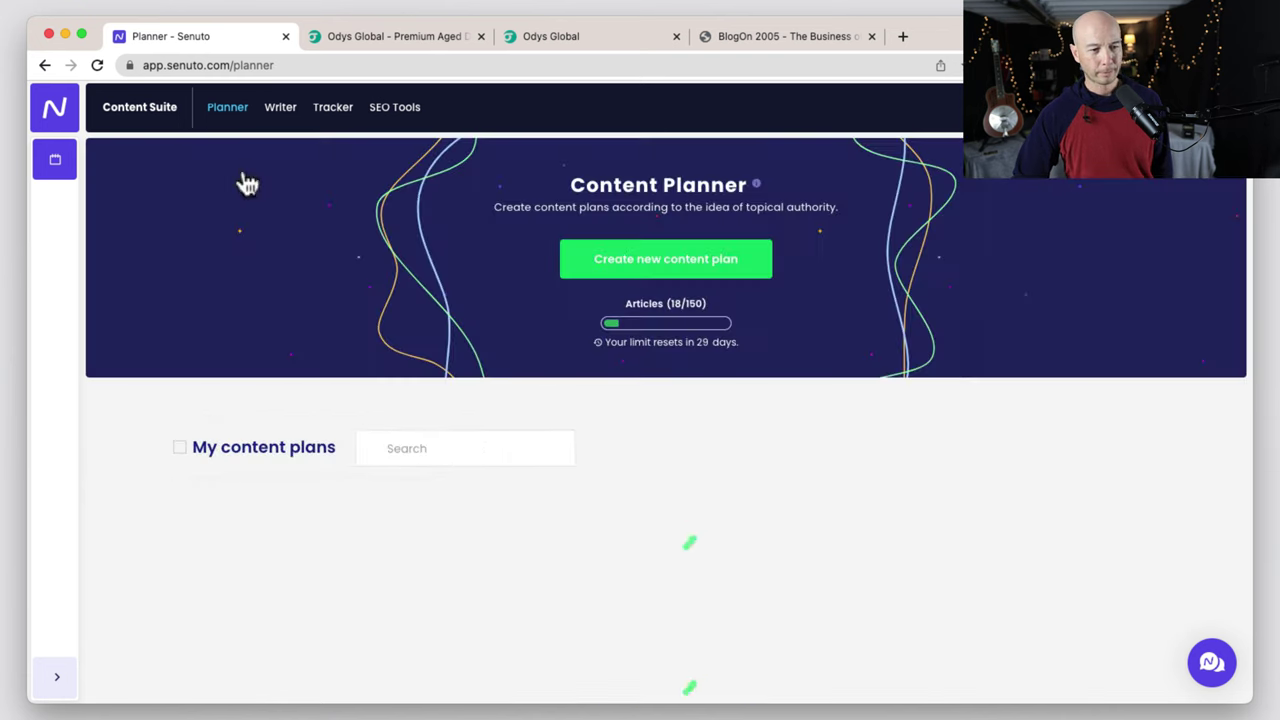
scroll(283, 360, down, 3)
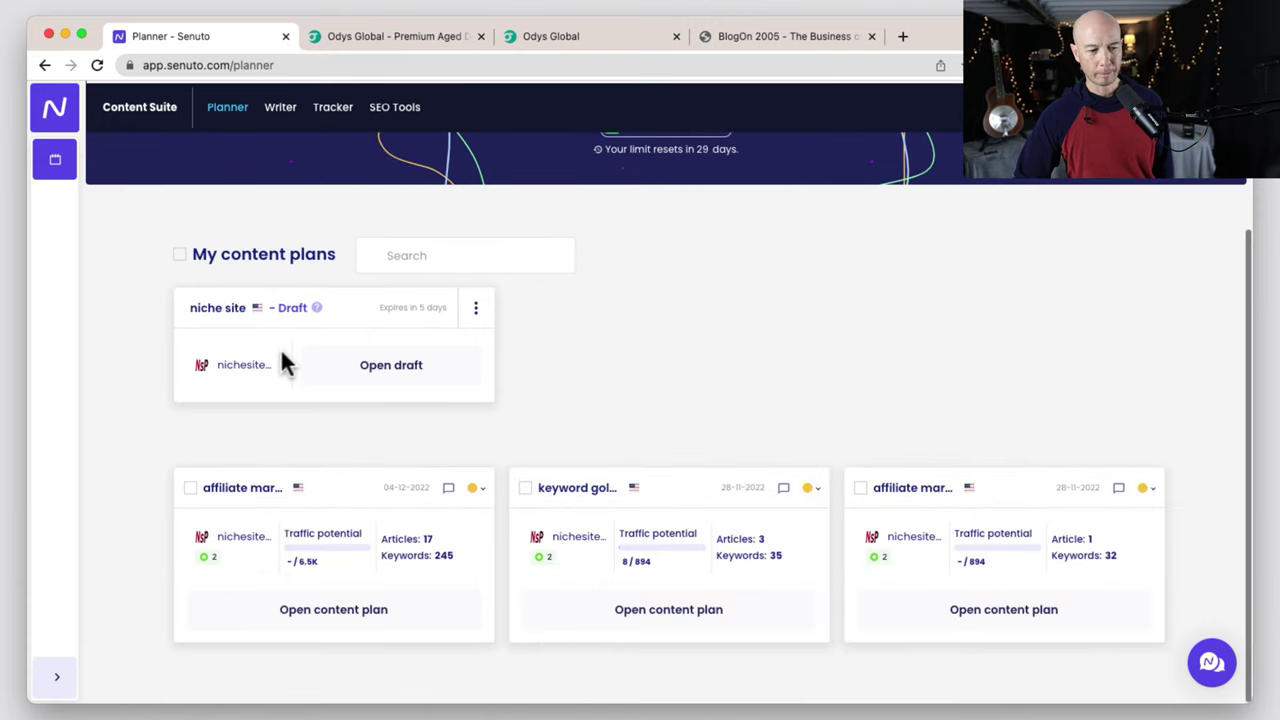
click(378, 612)
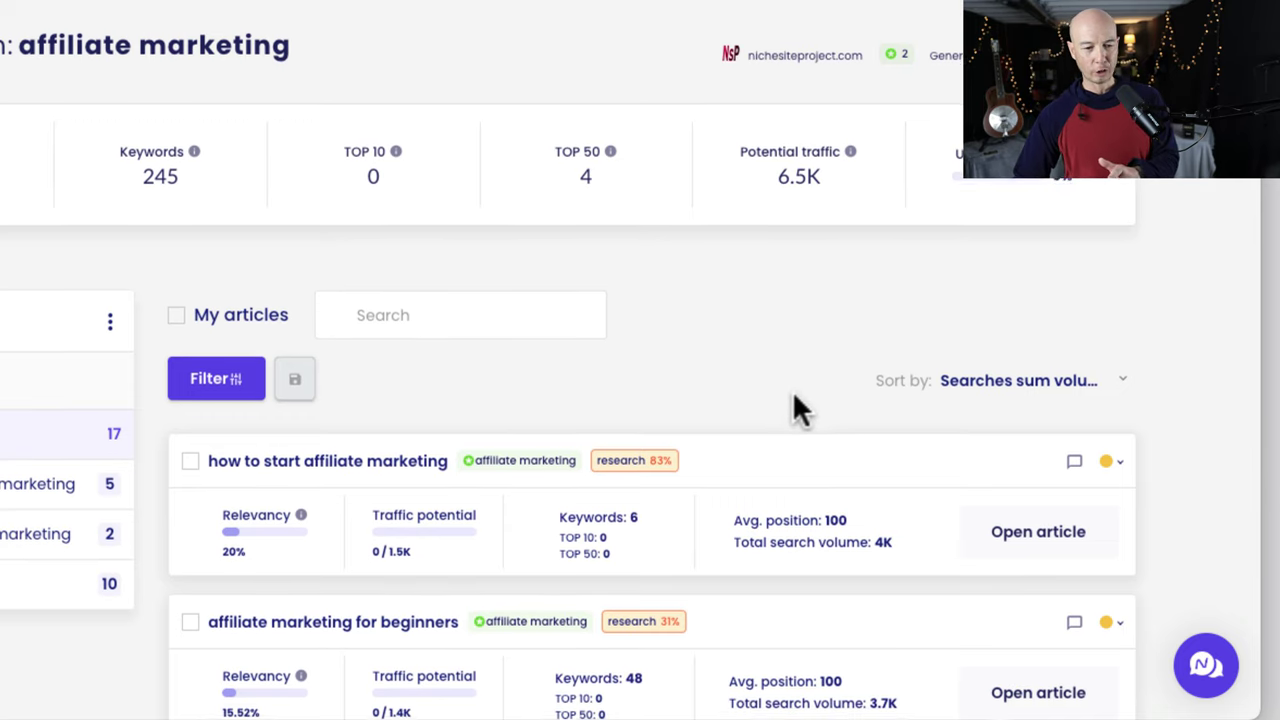
Examine the affiliate marketing plan's suggested articles, comparing relevancy, traffic potential, keyword counts and total search volume.
scroll(793, 396, down, 3)
scroll(613, 414, down, 1)
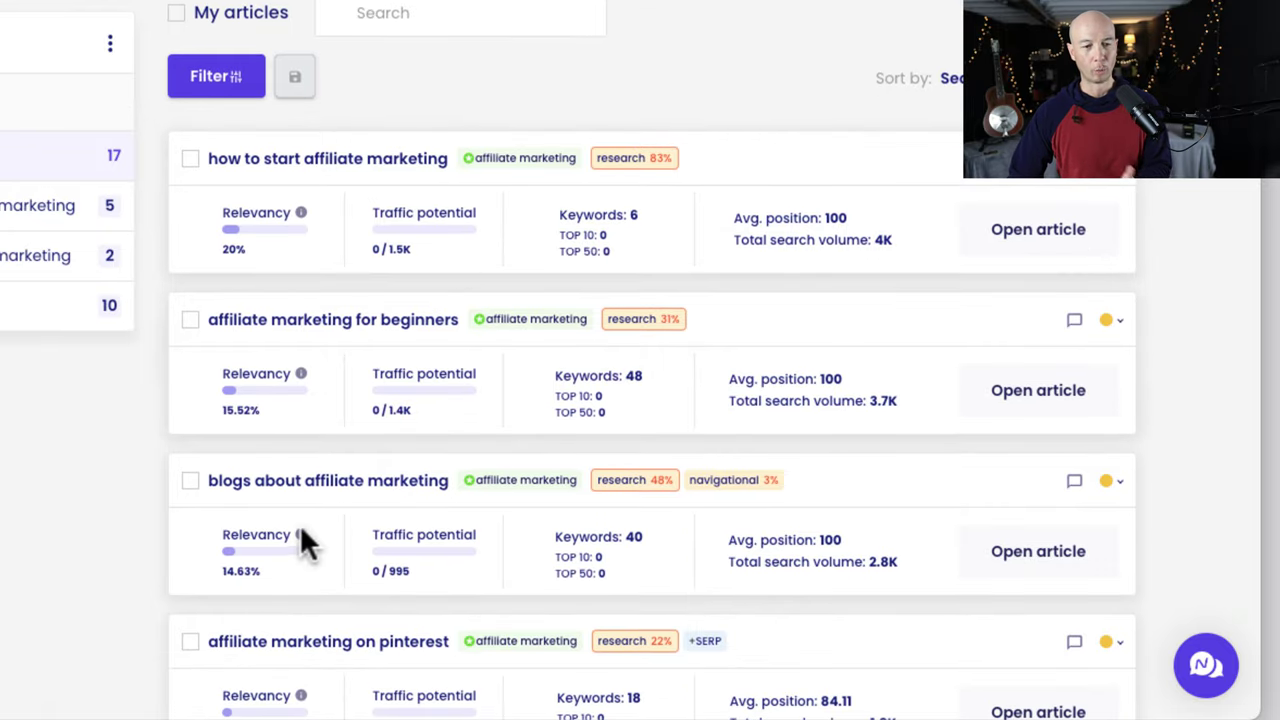
mouse_move(300, 534)
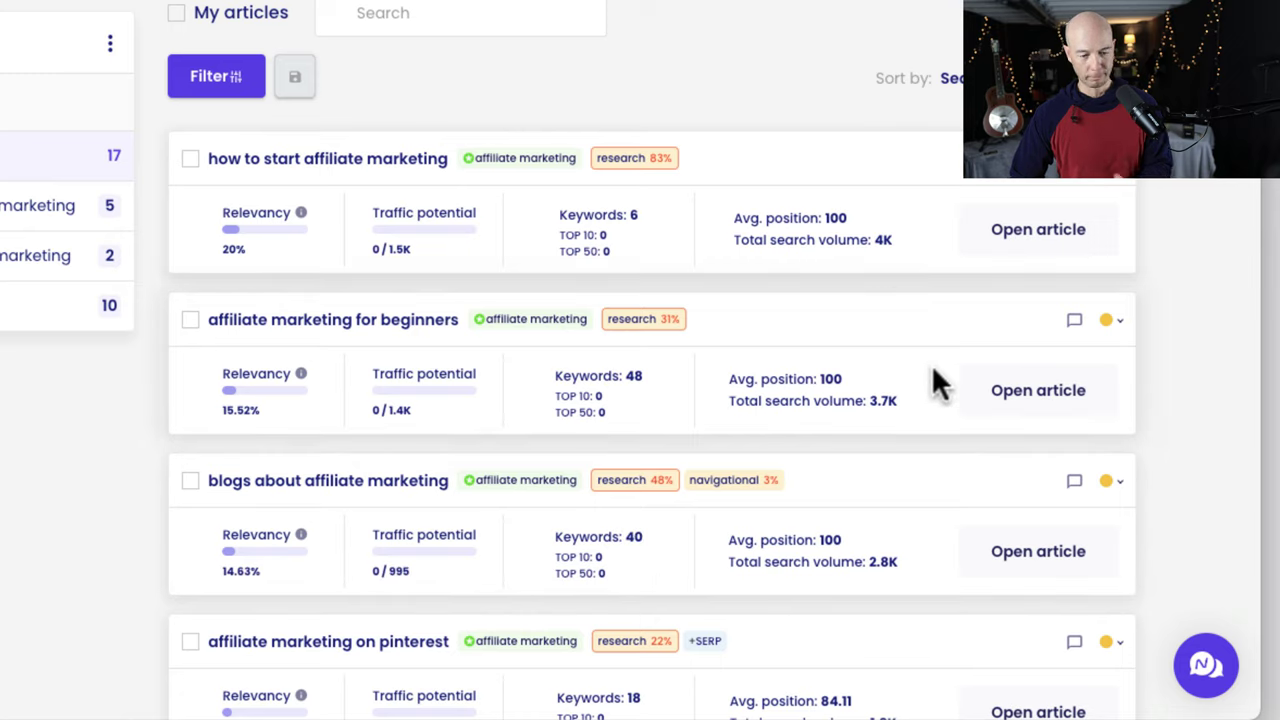
scroll(931, 611, down, 3)
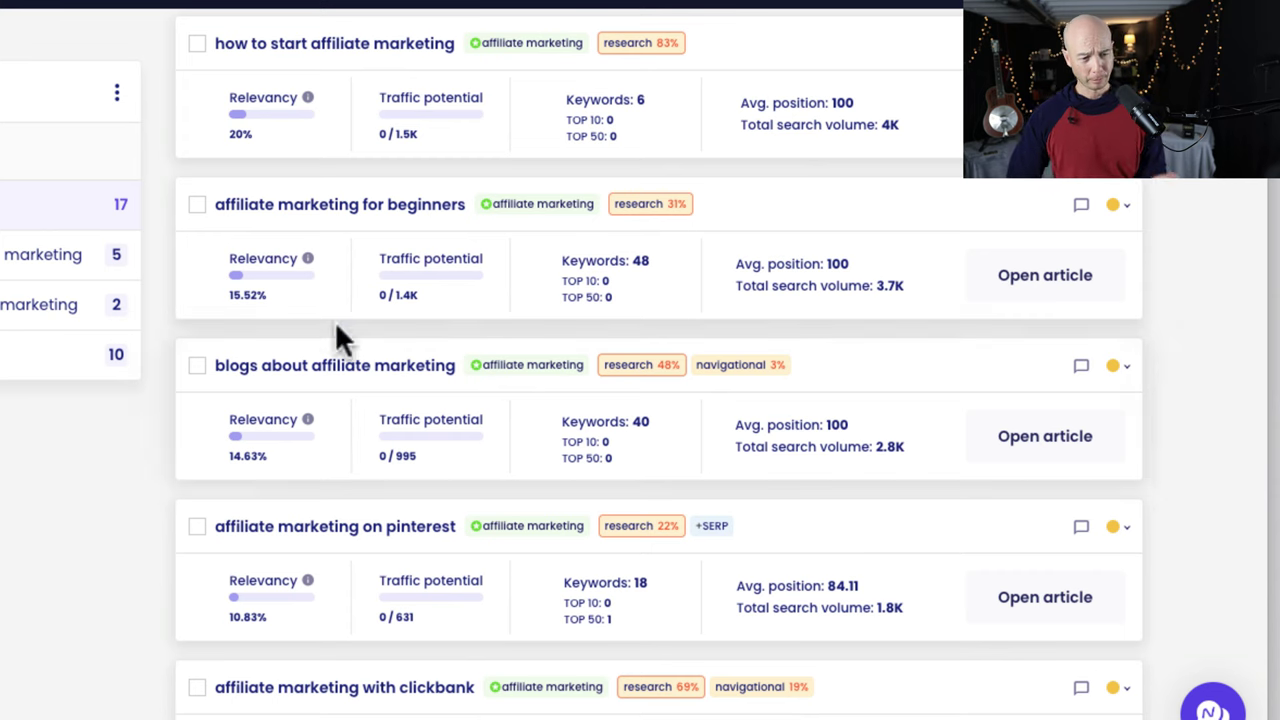
scroll(620, 128, down, 1)
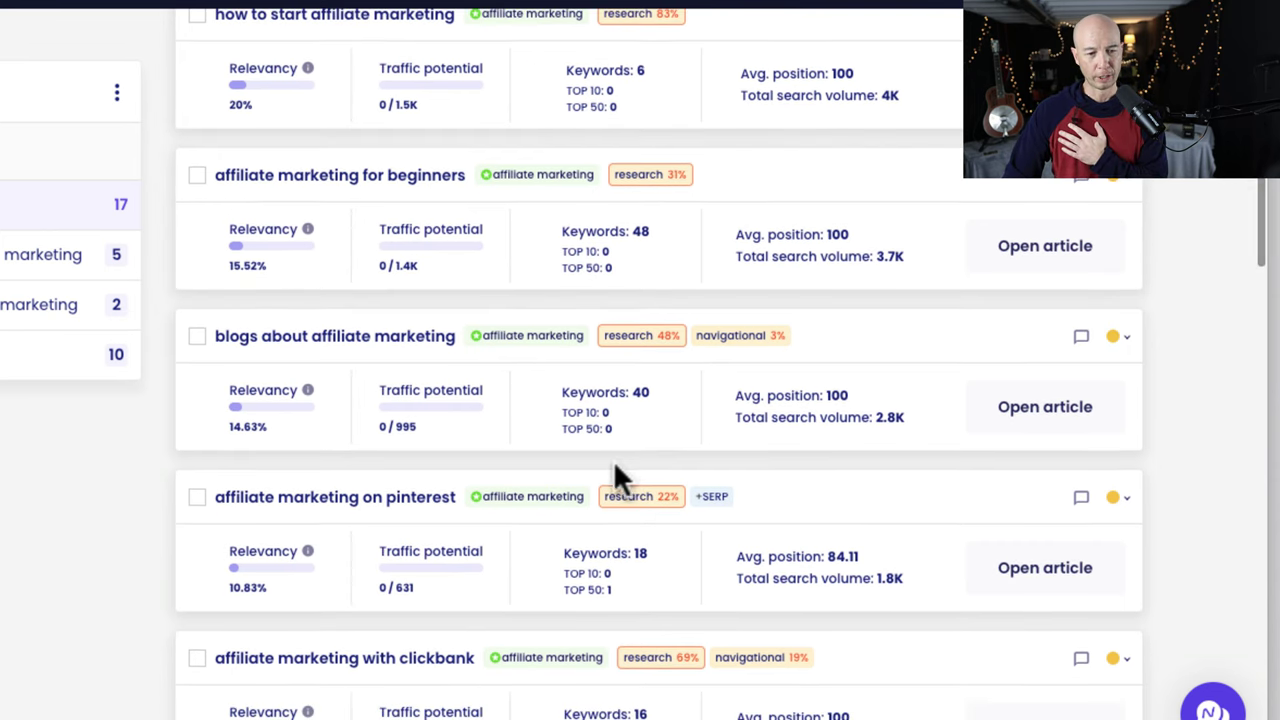
scroll(591, 462, down, 2)
scroll(592, 468, down, 3)
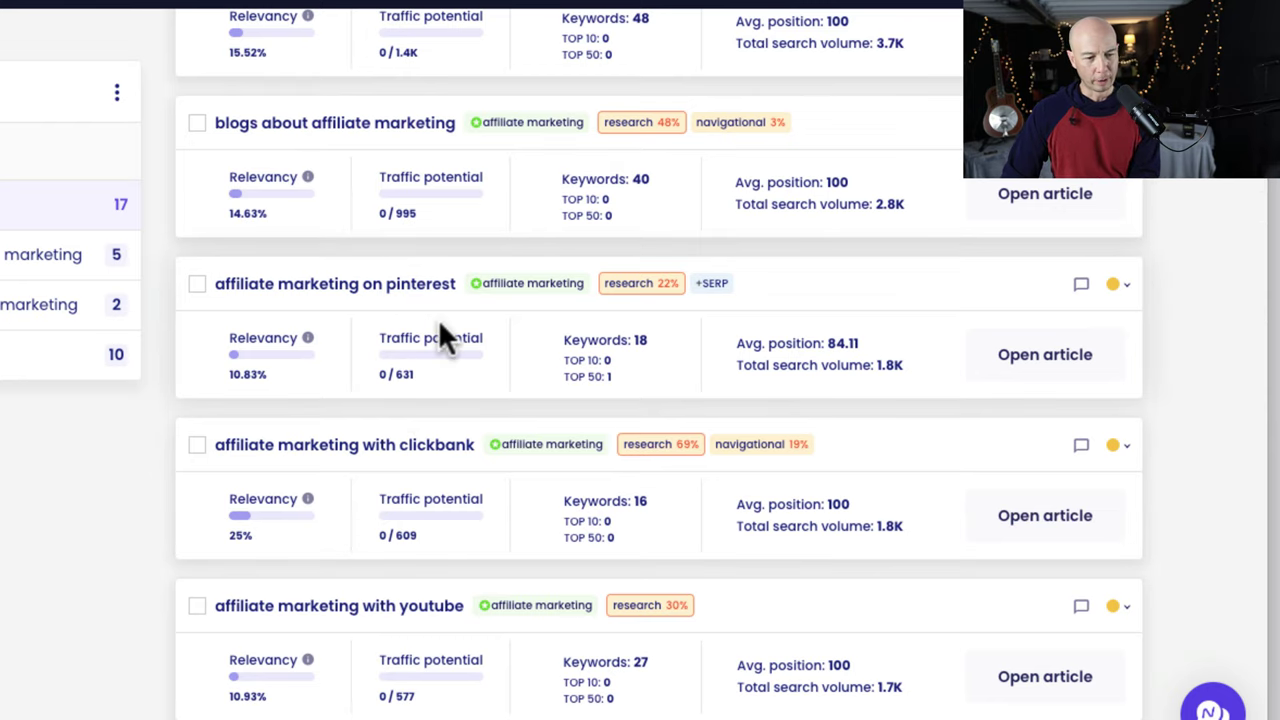
scroll(432, 460, down, 2)
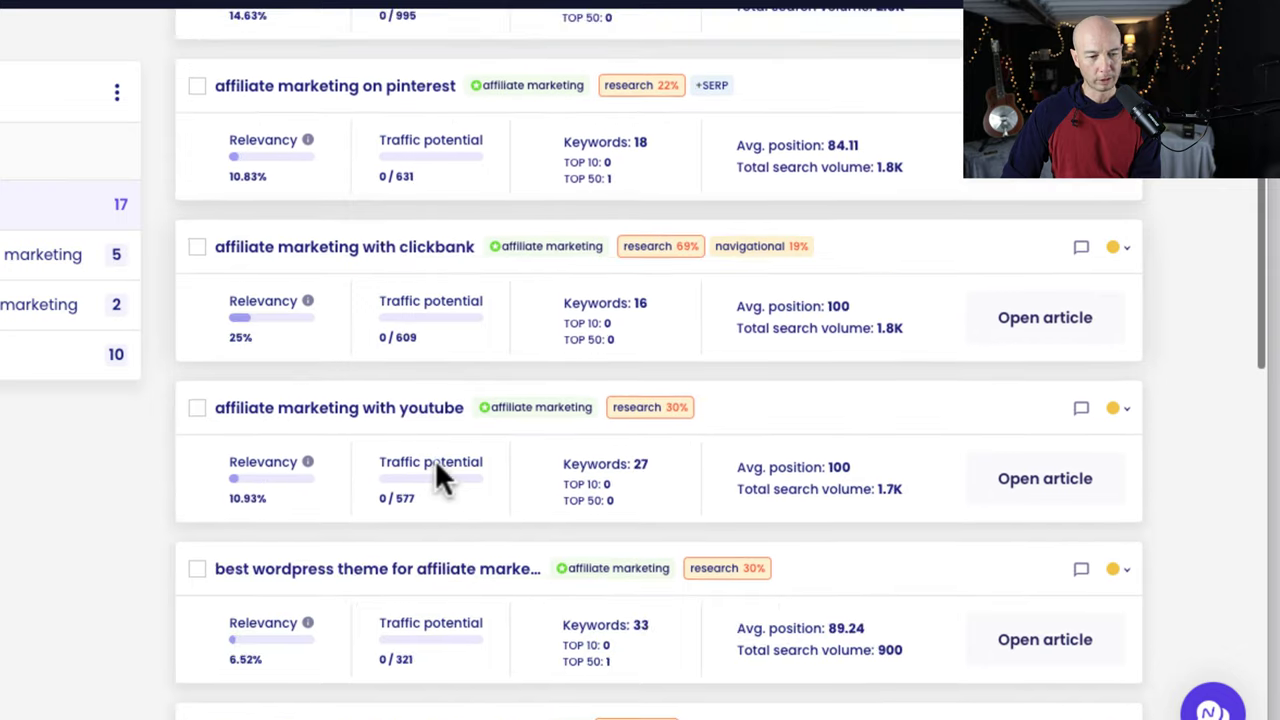
scroll(420, 450, down, 2)
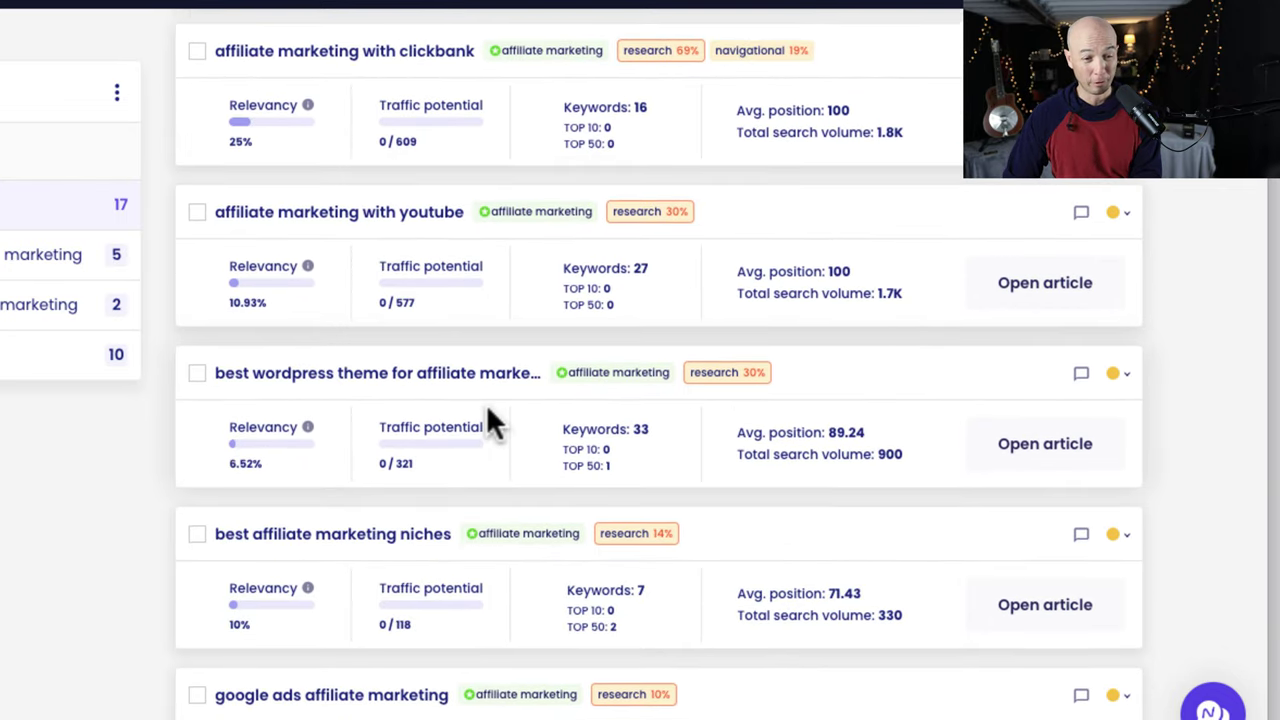
scroll(486, 410, down, 2)
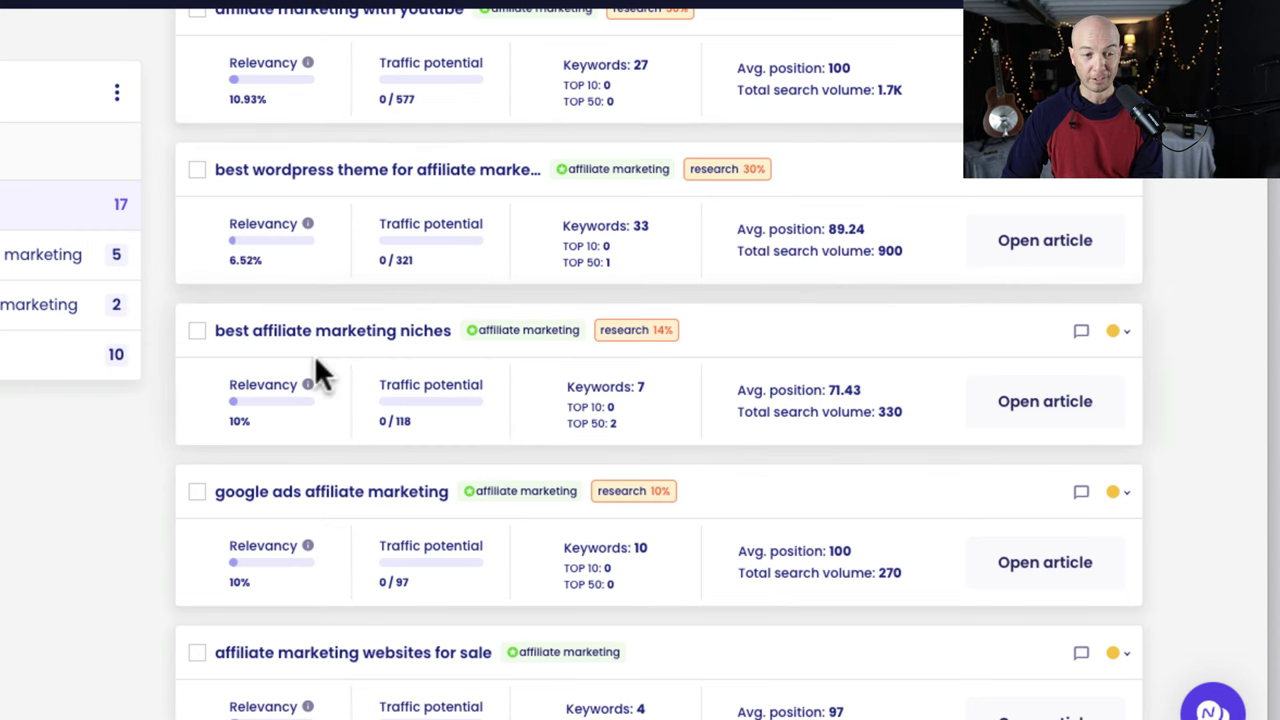
scroll(460, 360, down, 3)
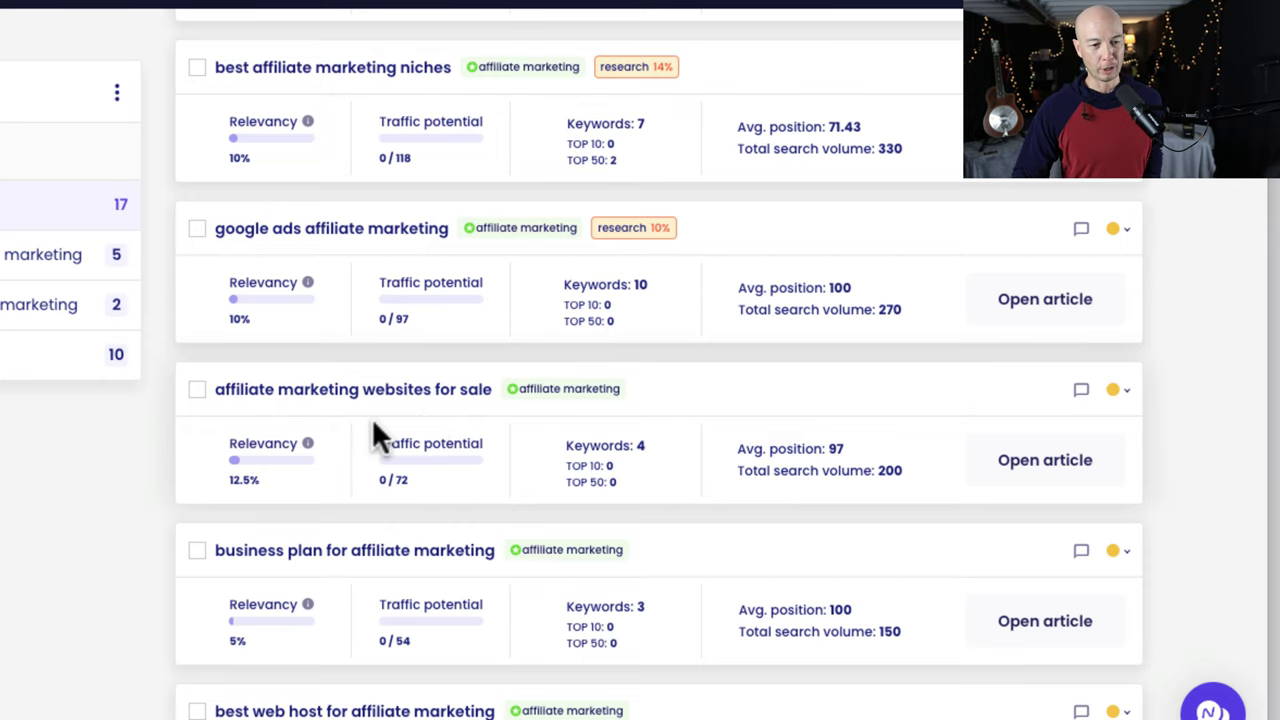
scroll(371, 420, down, 2)
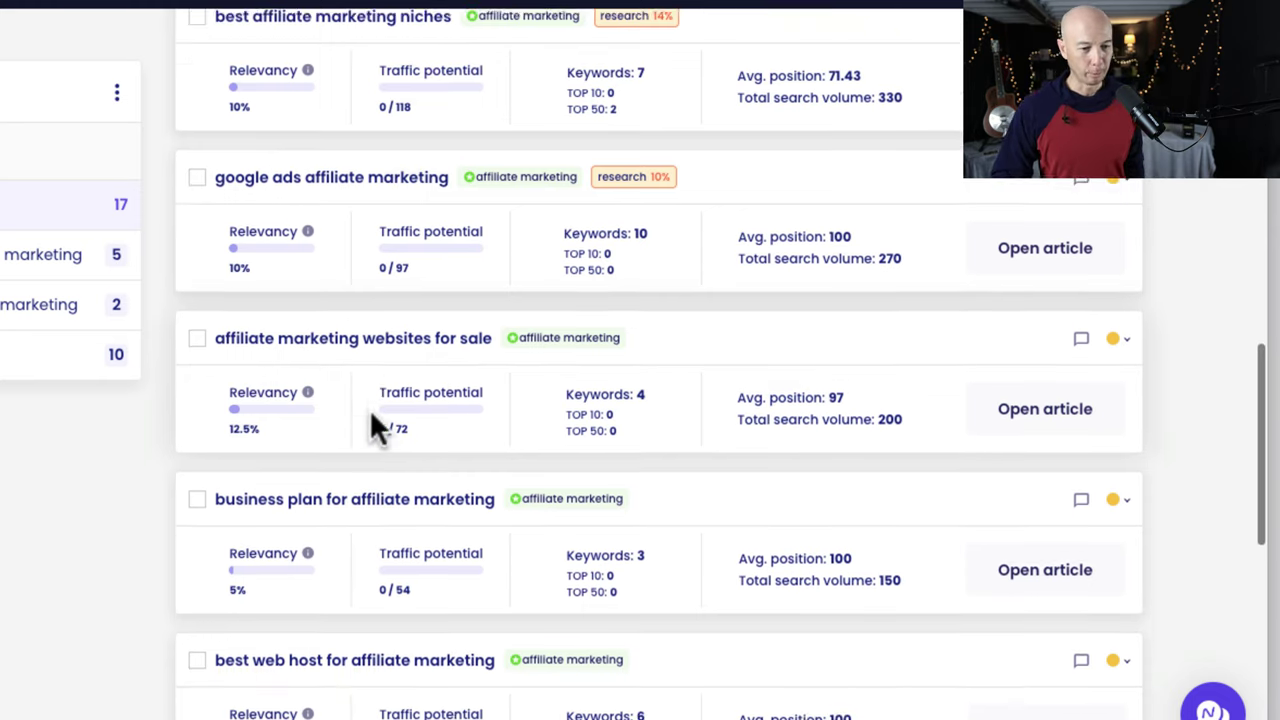
scroll(380, 410, down, 6)
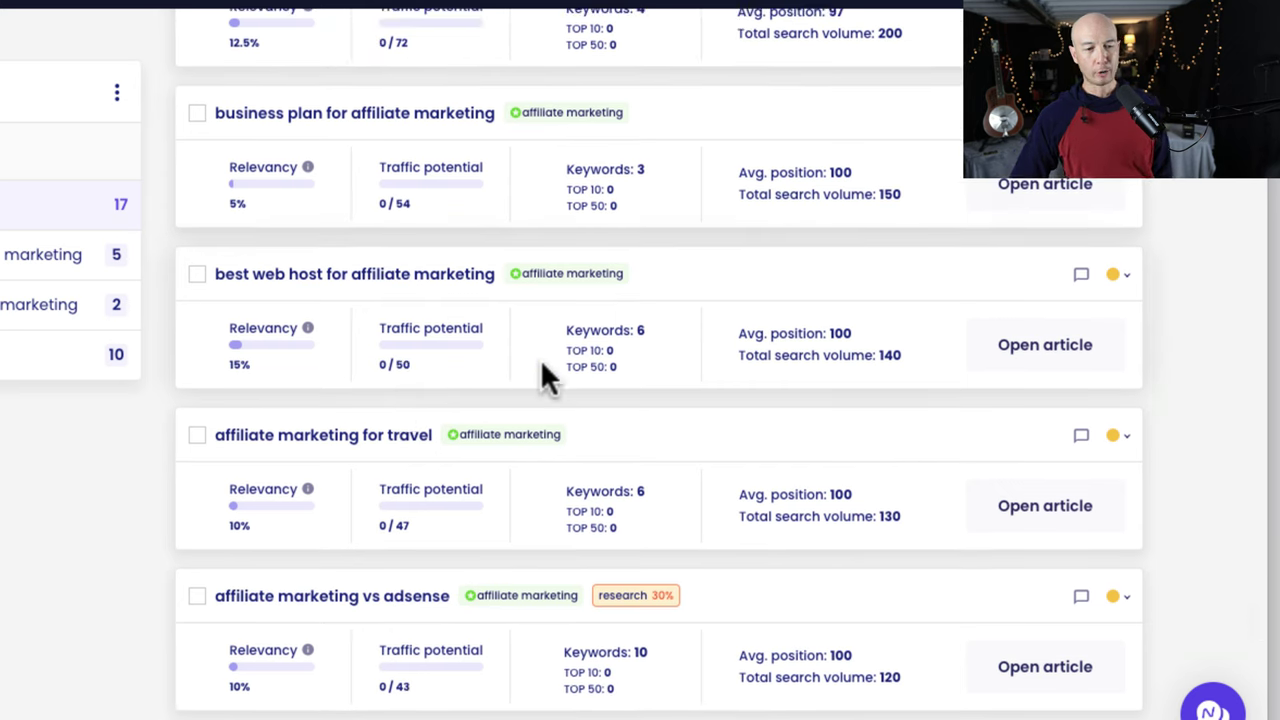
scroll(545, 365, down, 1)
scroll(553, 370, down, 4)
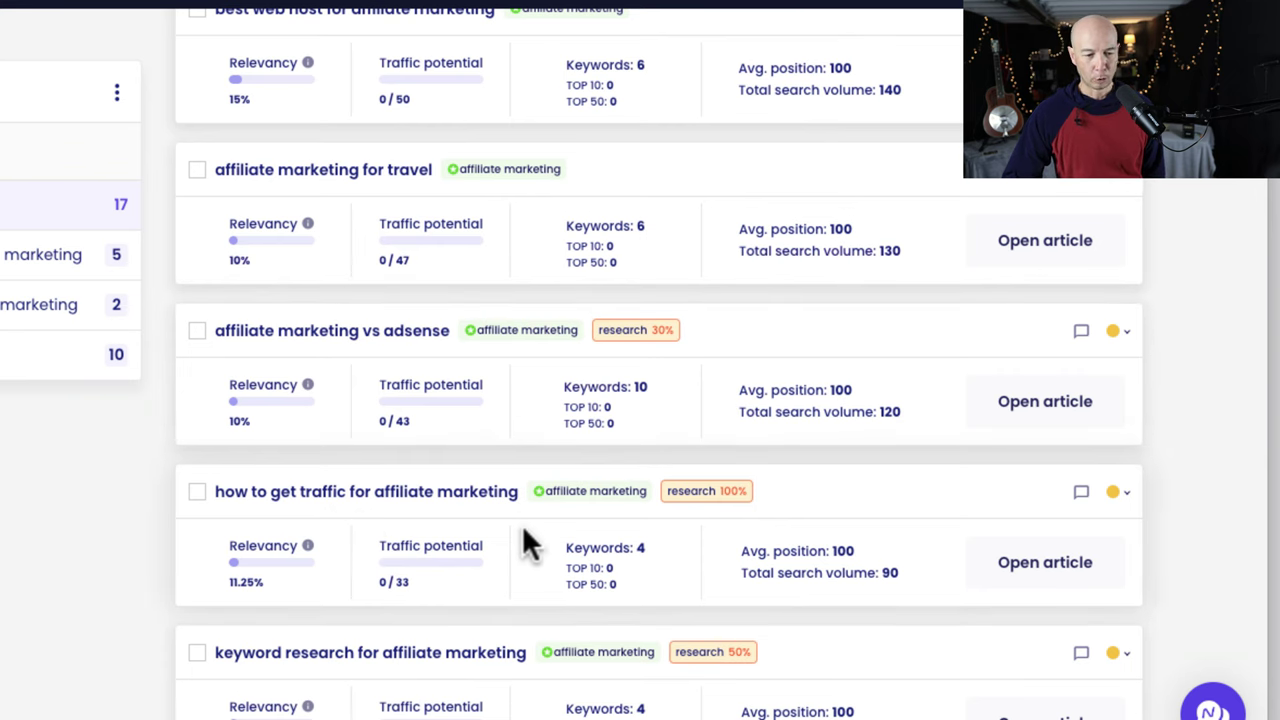
Open the "affiliate marketing for beginners" article and review its seasonality and keyword search volumes.
scroll(923, 445, up, 15)
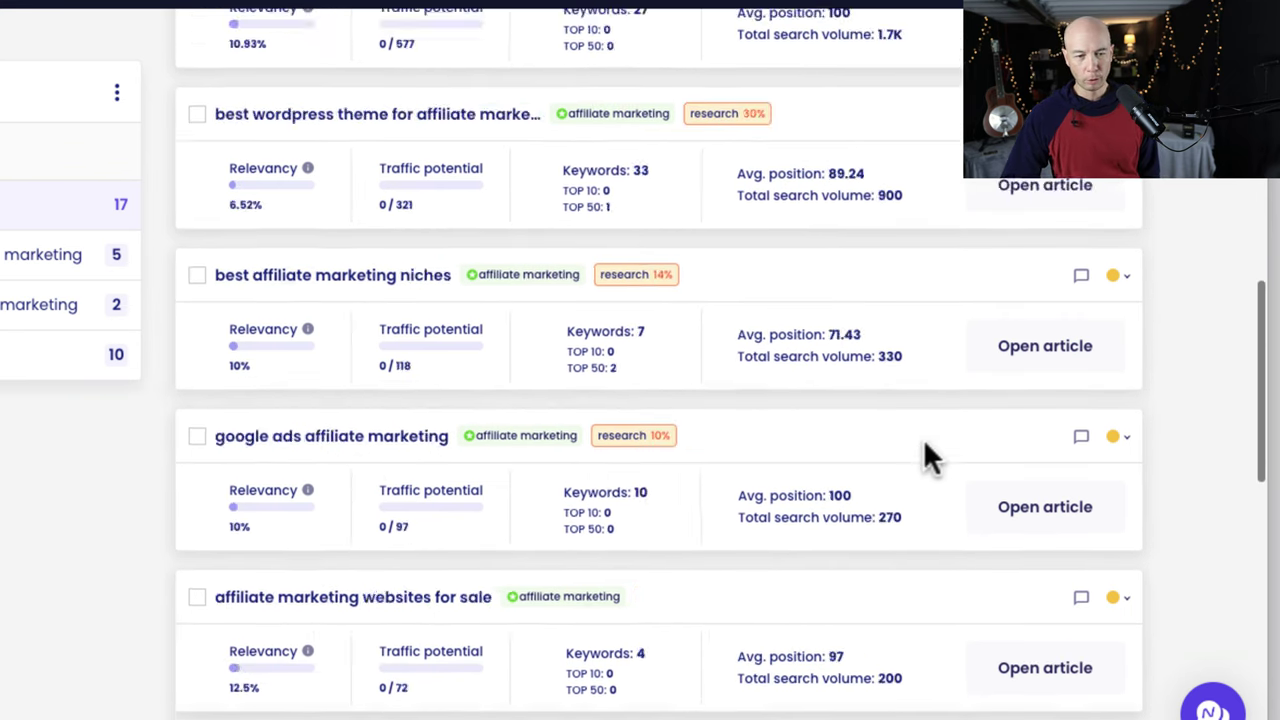
scroll(924, 445, up, 7)
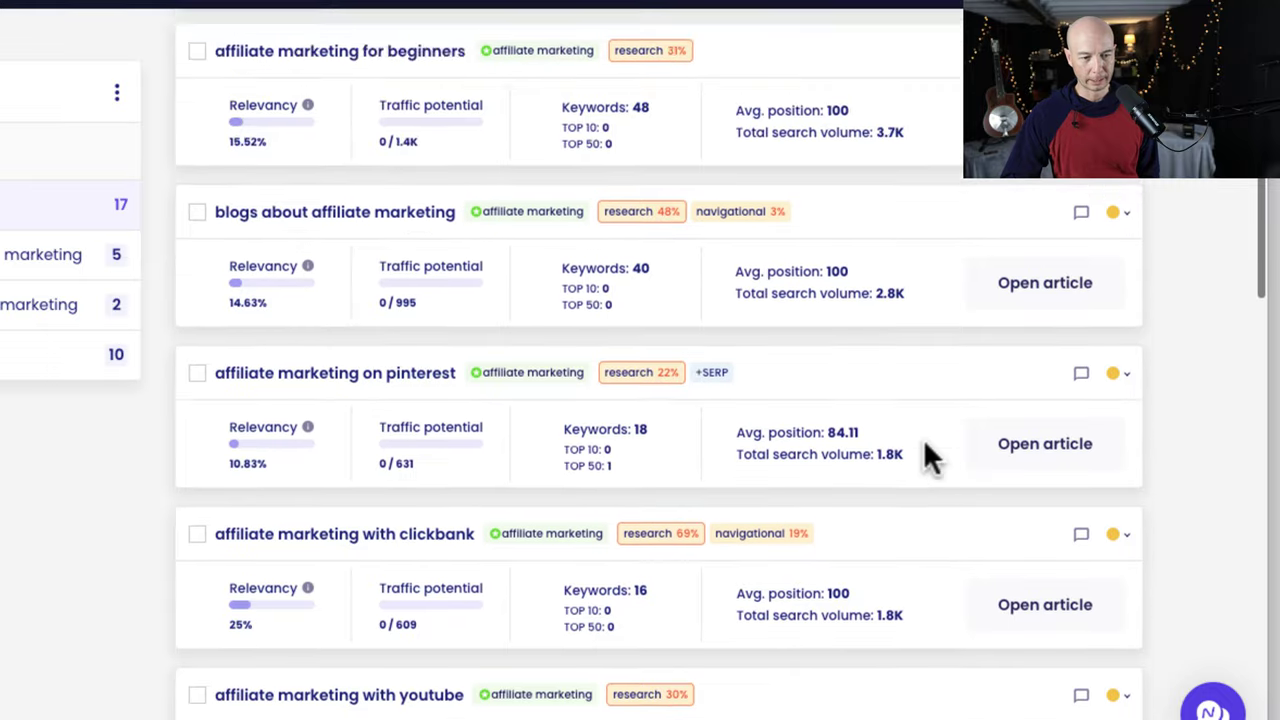
scroll(923, 455, down, 1)
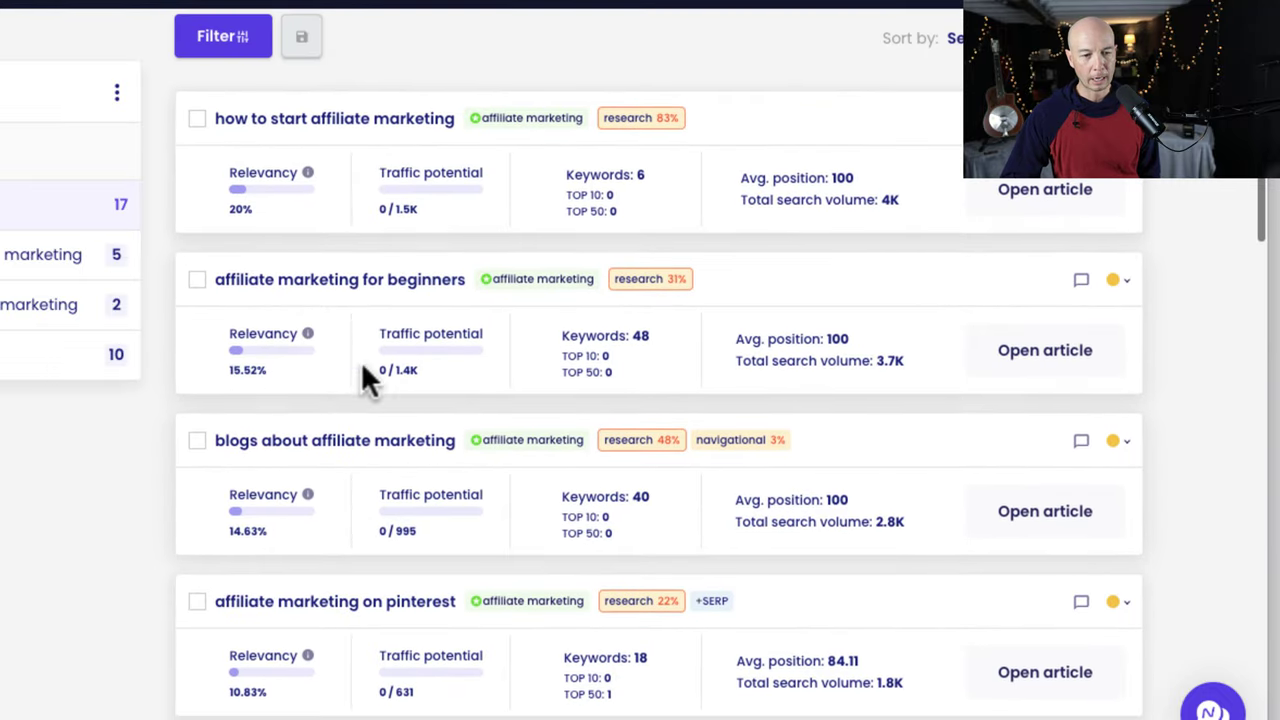
click(1057, 358)
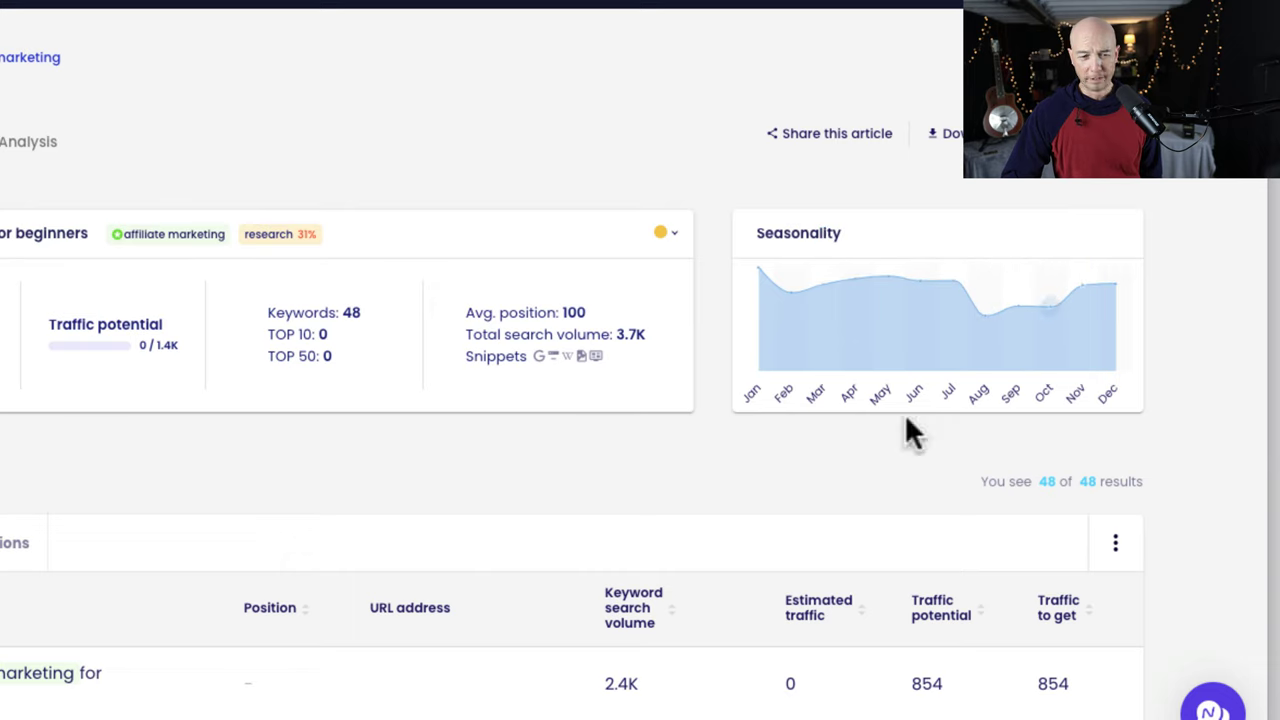
scroll(532, 462, down, 3)
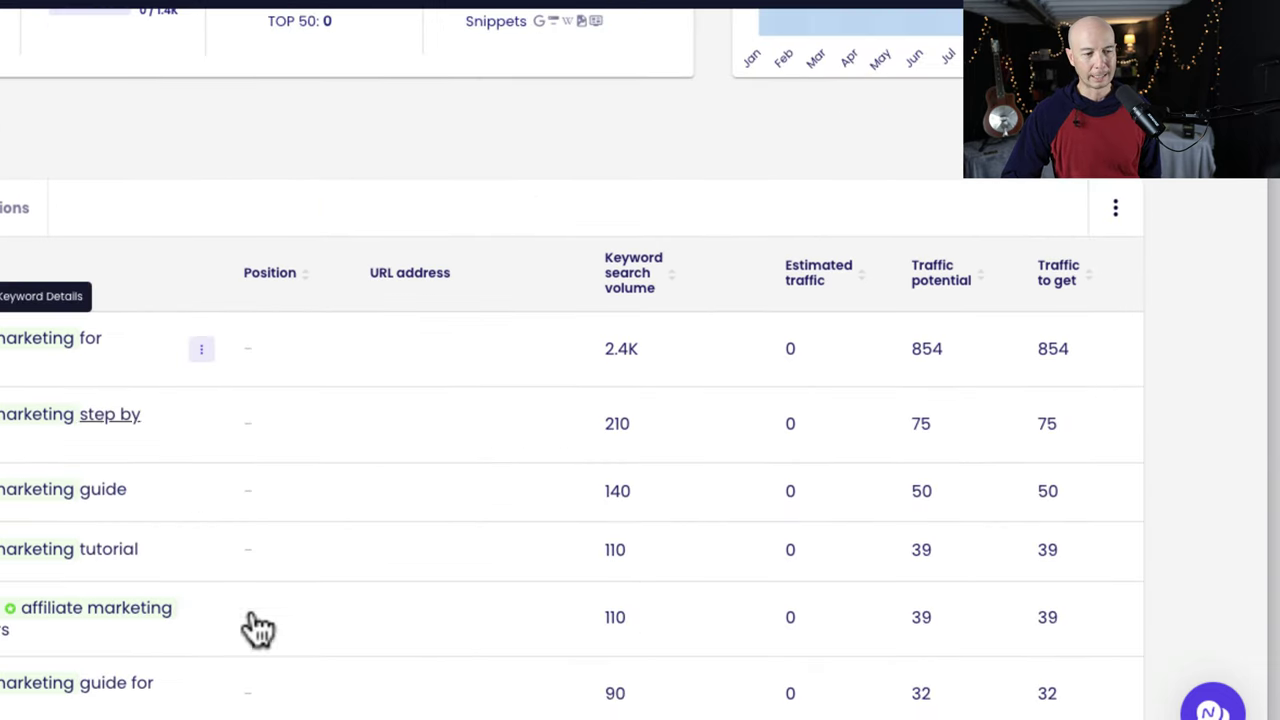
scroll(375, 559, down, 3)
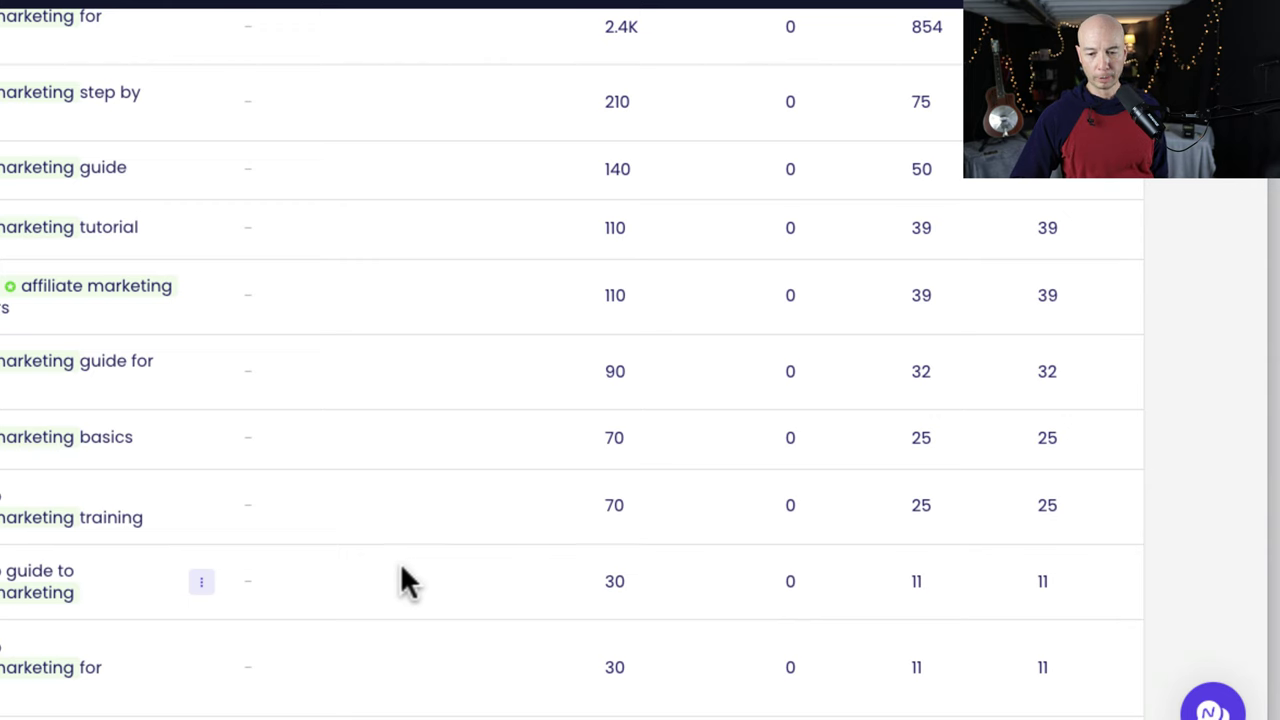
scroll(378, 555, up, 6)
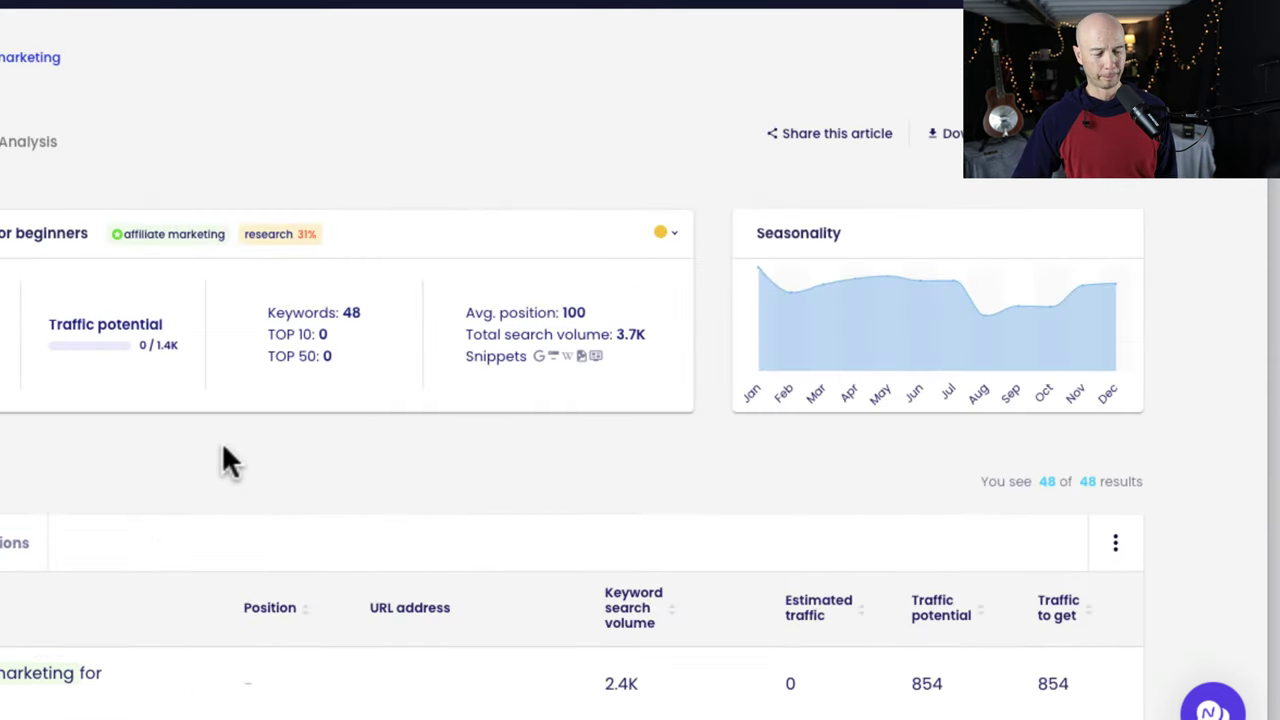
Review the questions suggested for the "affiliate marketing for beginners" article, then go through its keyword list.
scroll(222, 457, down, 3)
click(15, 266)
scroll(607, 497, down, 2)
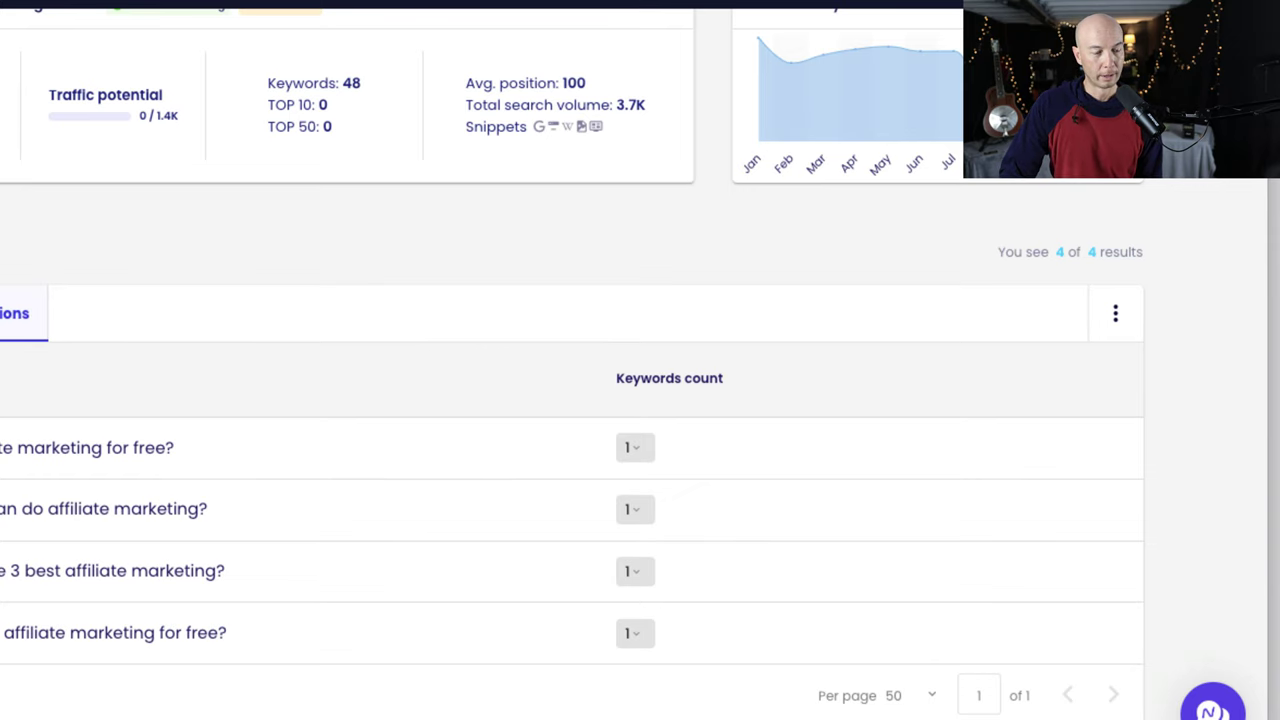
click(2, 313)
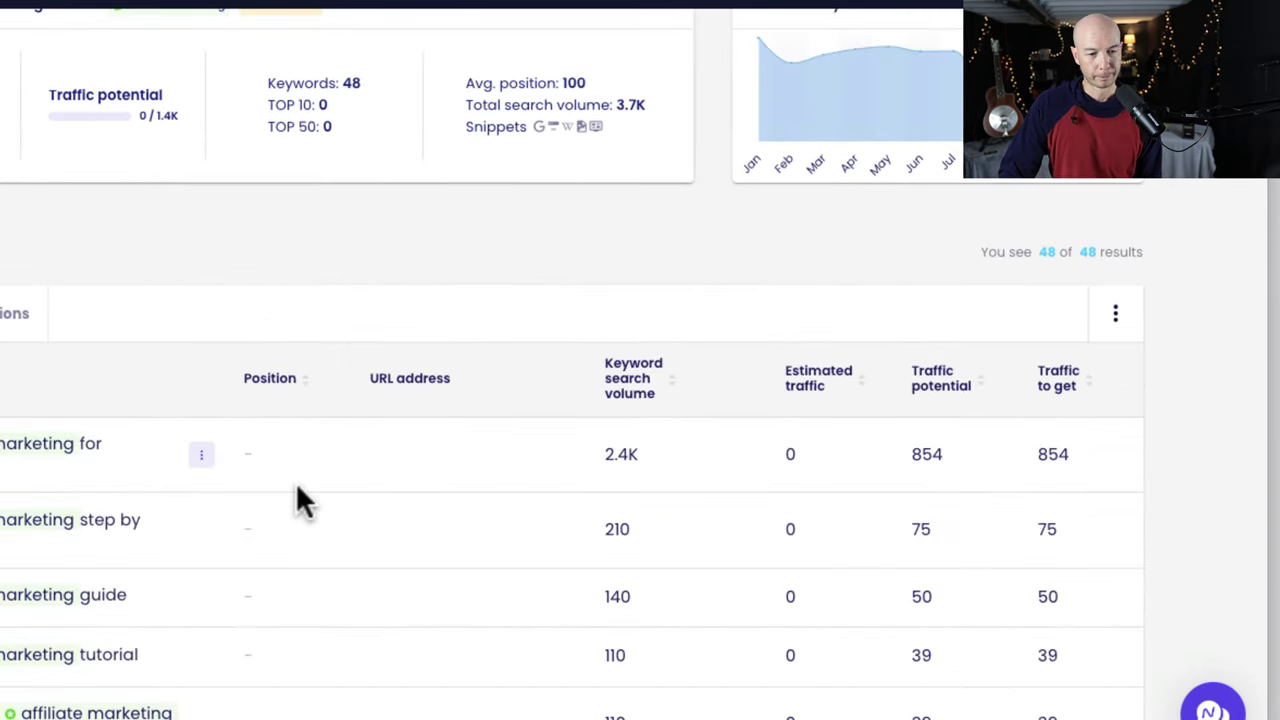
scroll(296, 482, down, 4)
scroll(296, 482, up, 6)
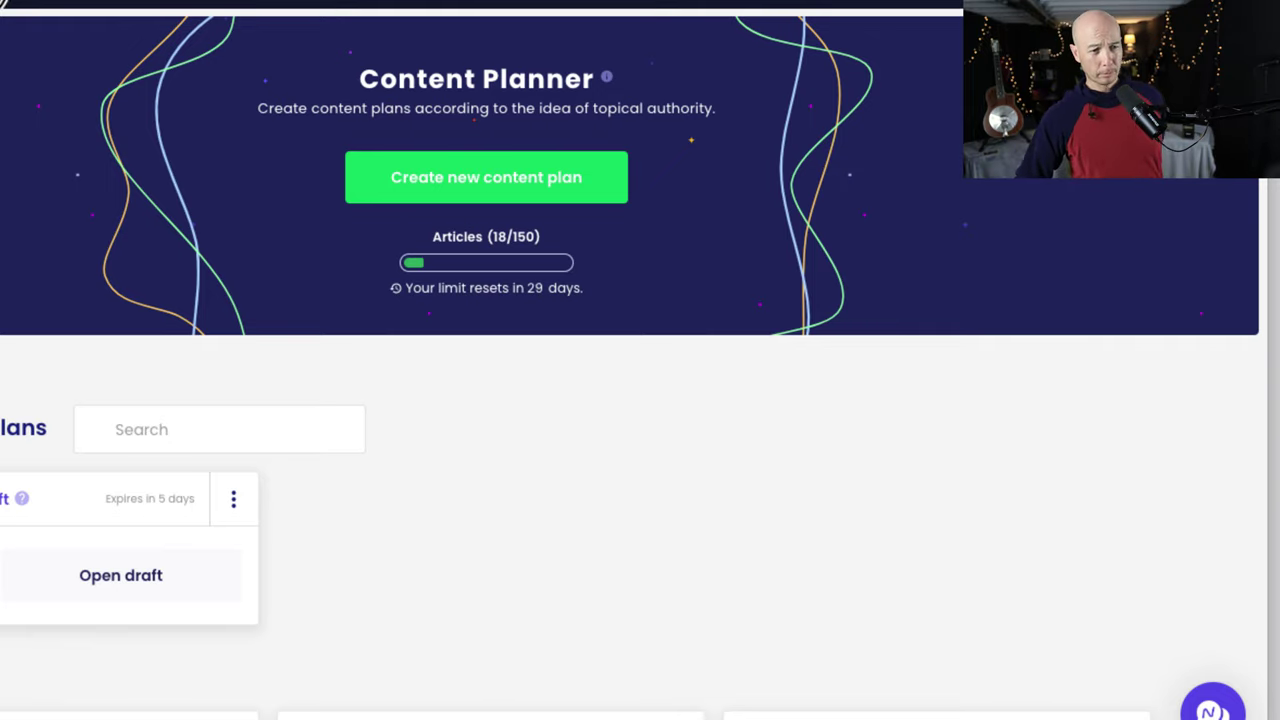
Go to the Writer and open the "keyword research on youtube" article in the editor.
click(34, 114)
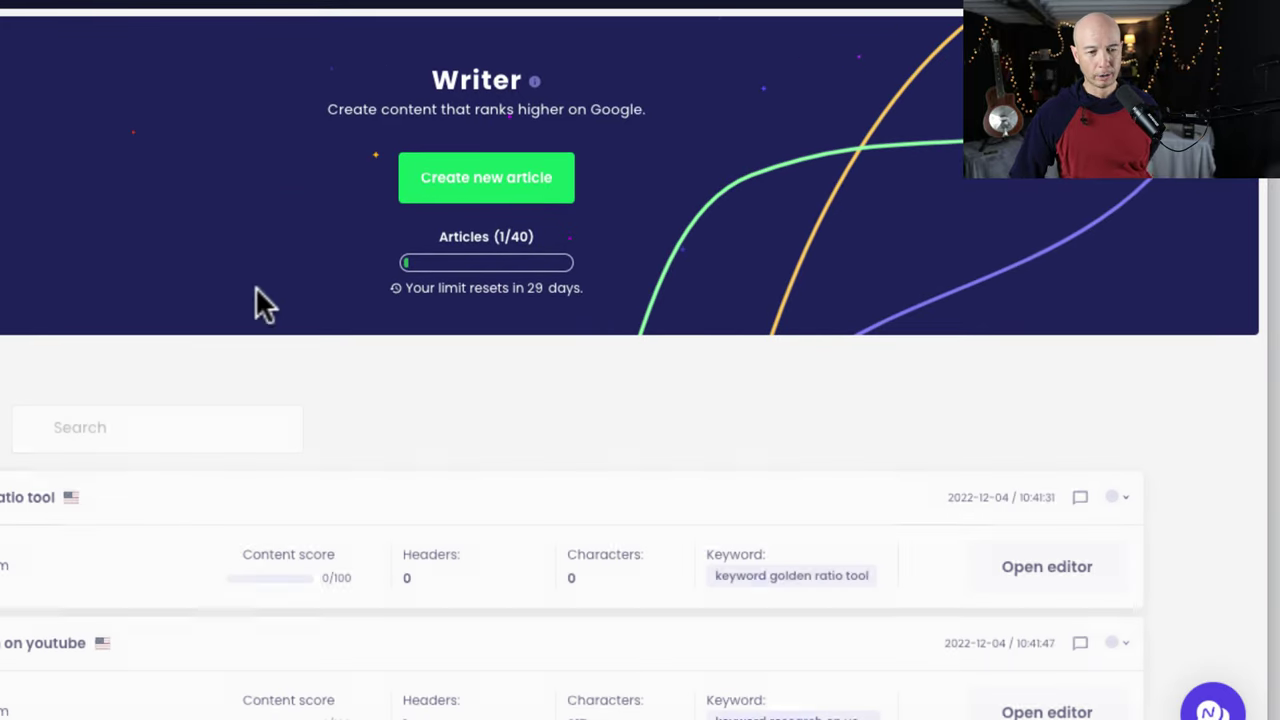
scroll(197, 208, down, 1)
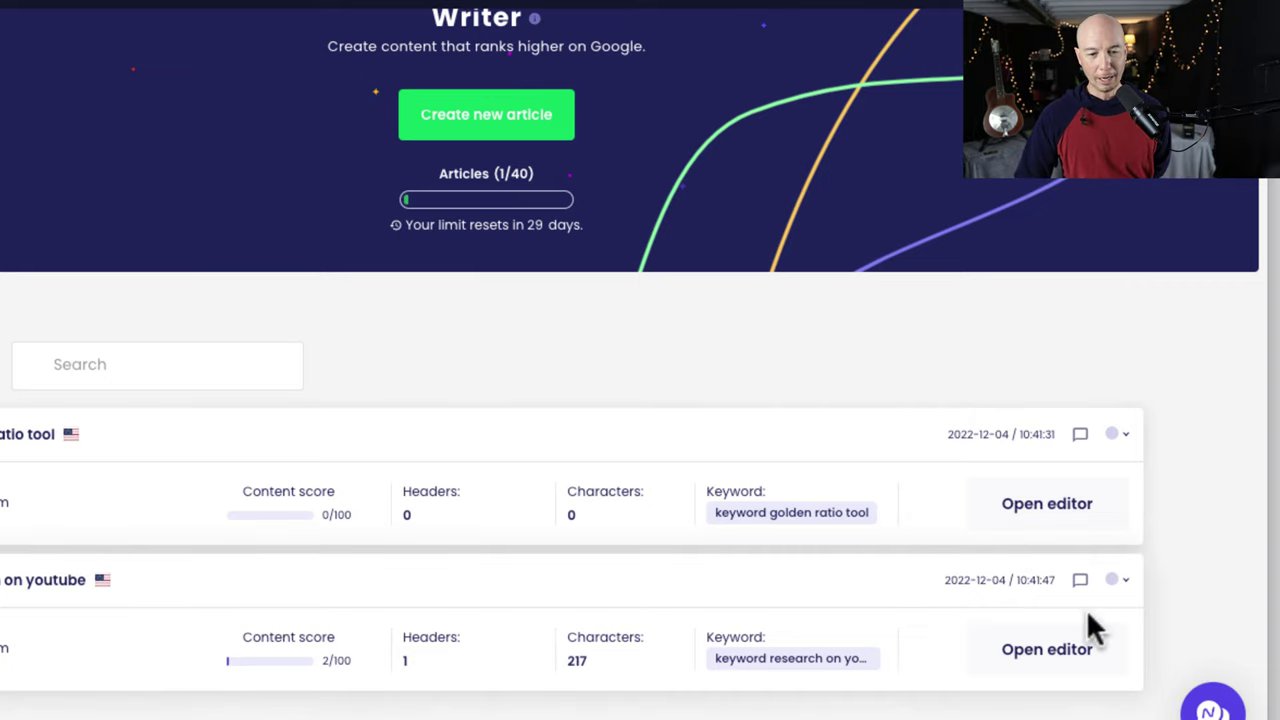
click(1071, 660)
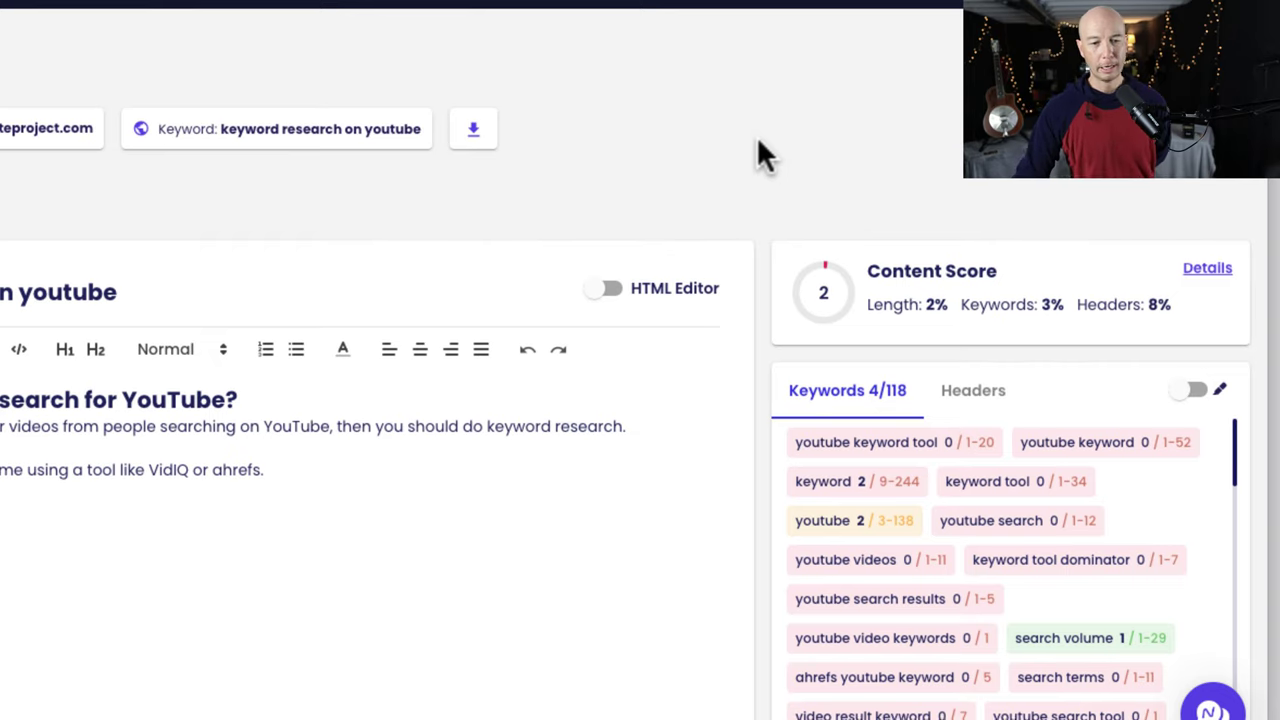
scroll(757, 151, down, 2)
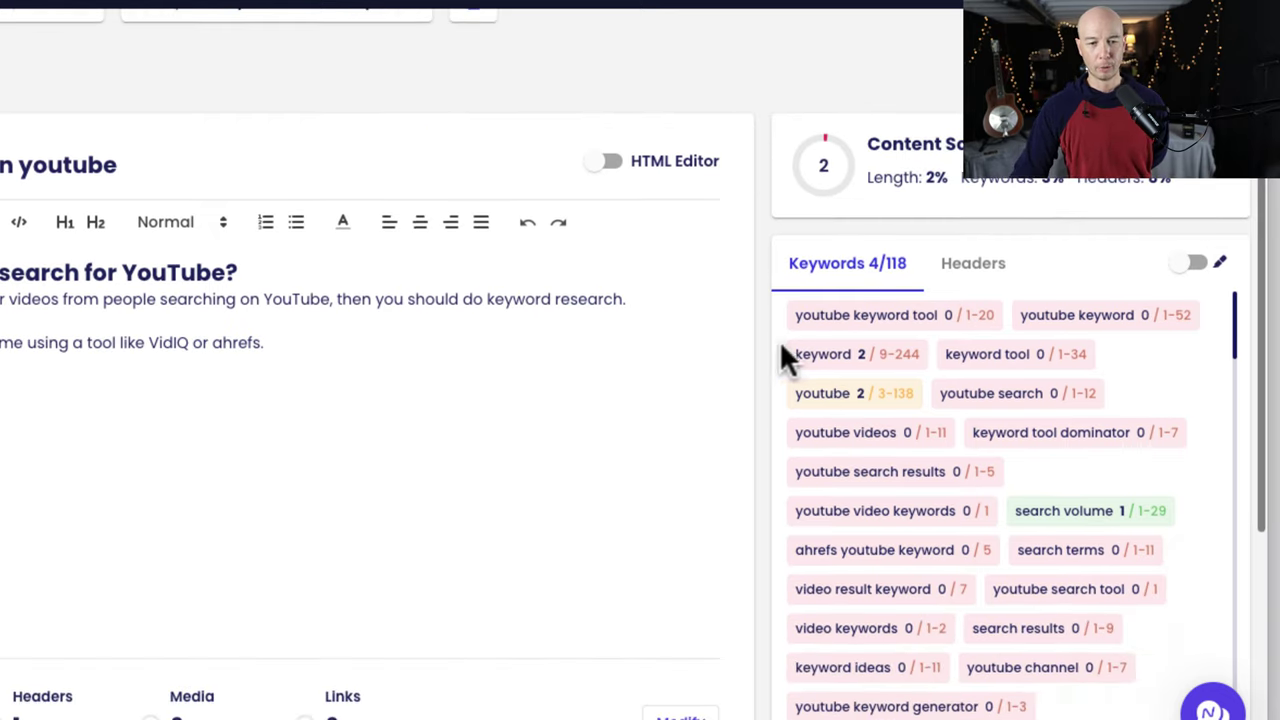
Examine the article's suggested keywords and their recommended usage ranges, including "youtube keyword" and "search volume".
click(840, 318)
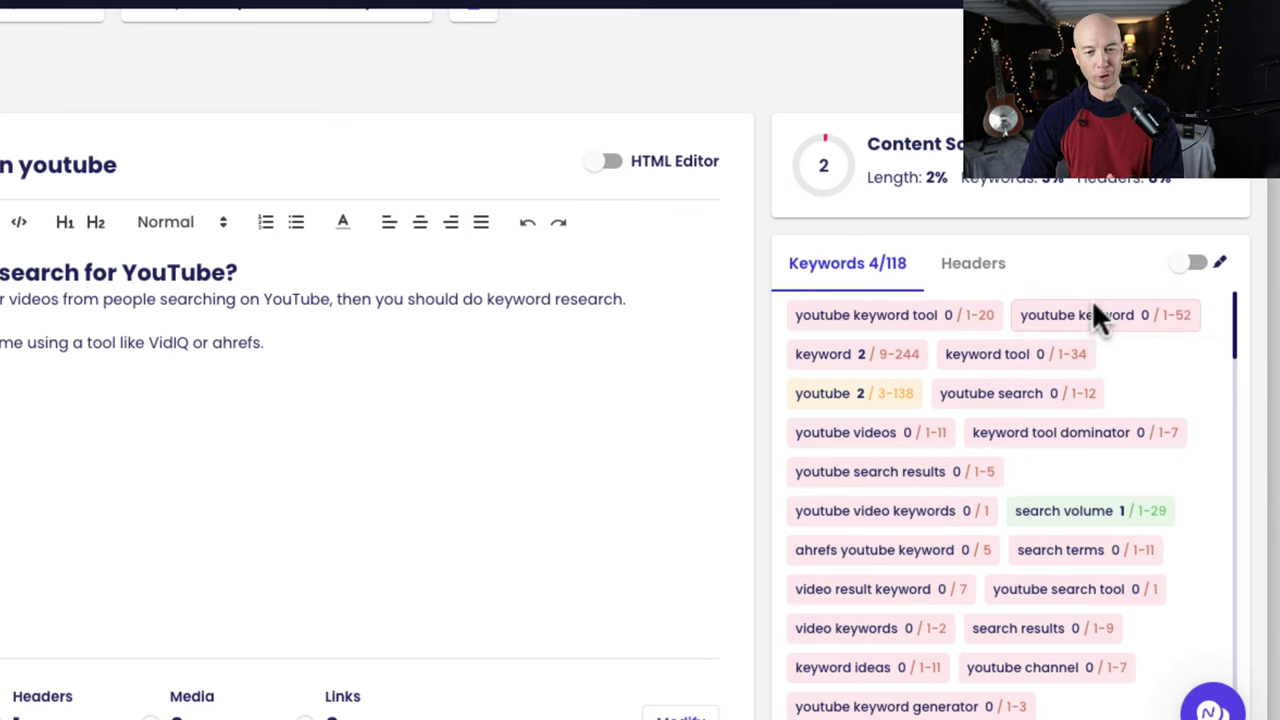
mouse_move(837, 512)
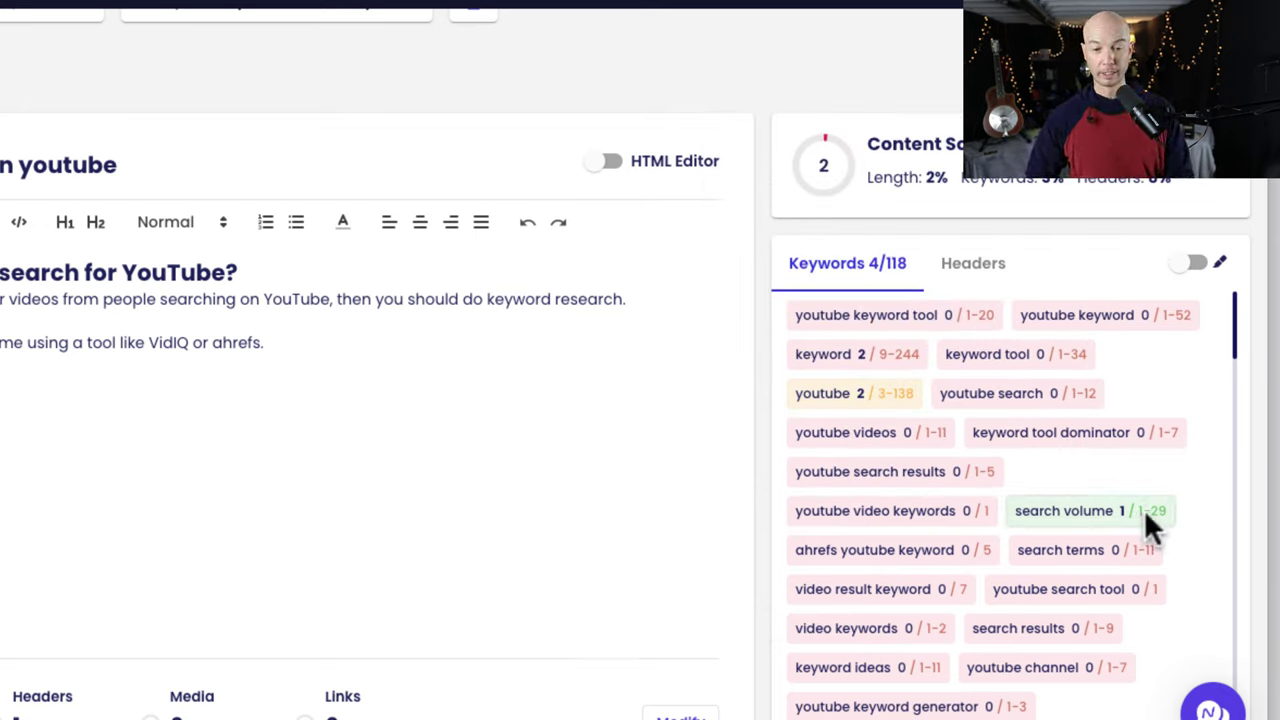
mouse_move(1146, 510)
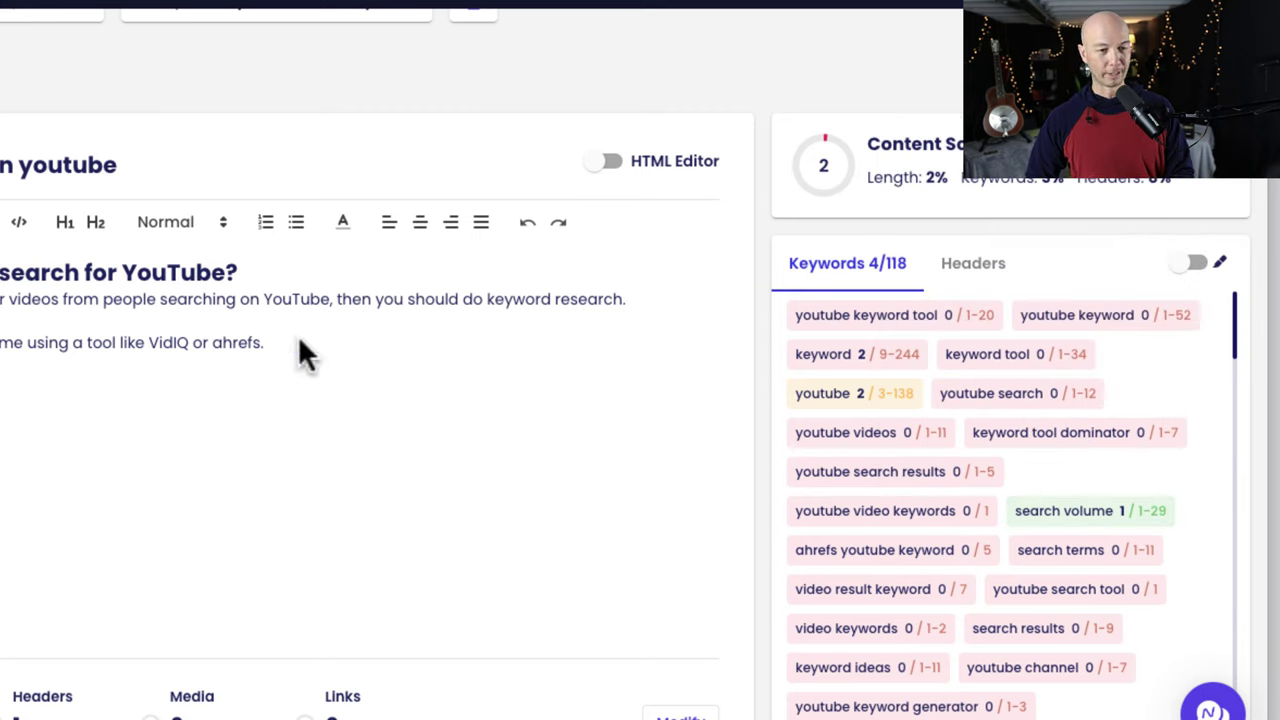
Highlight the whole draft text, compare it with the suggested keywords, and clear the selection.
drag(340, 345, 0, 272)
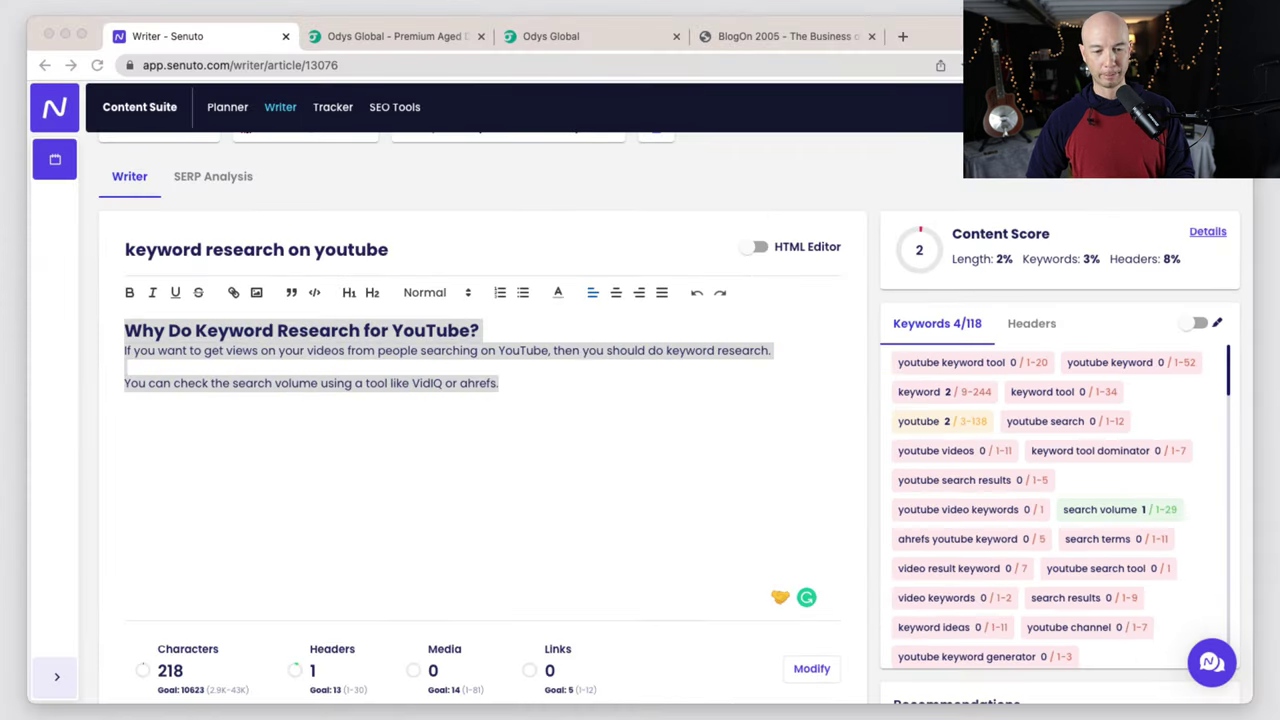
click(878, 662)
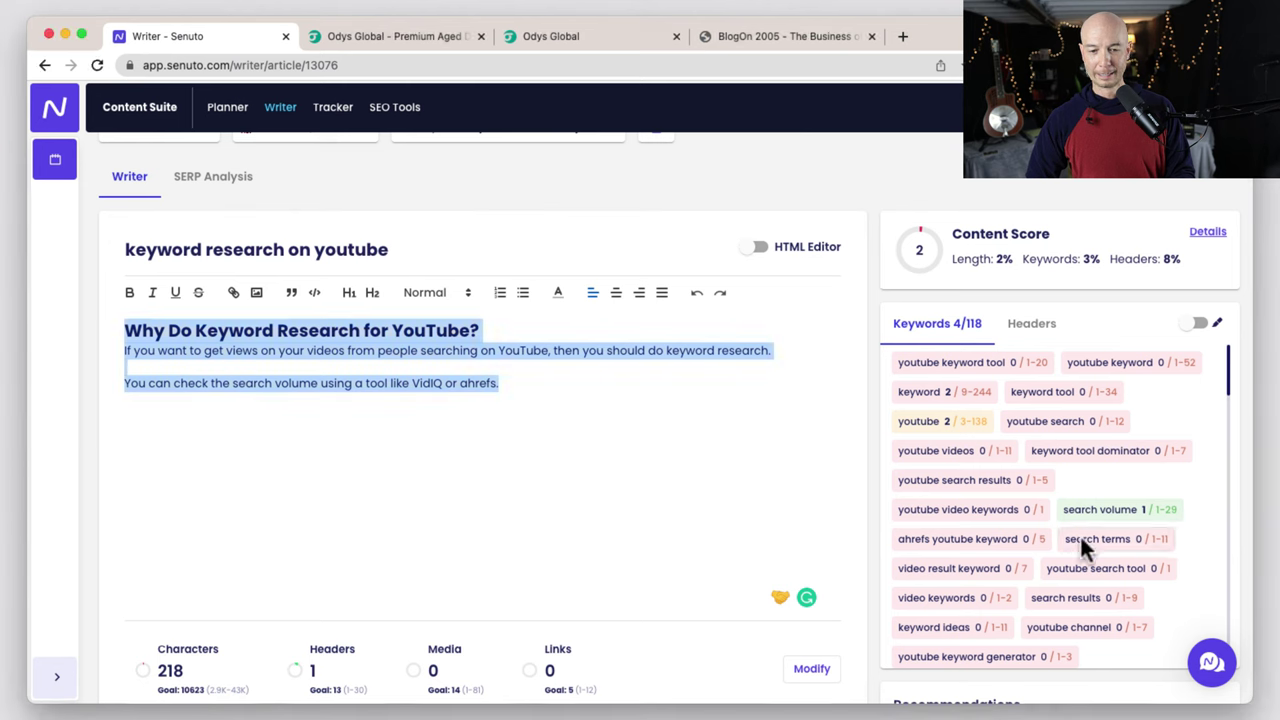
mouse_move(916, 415)
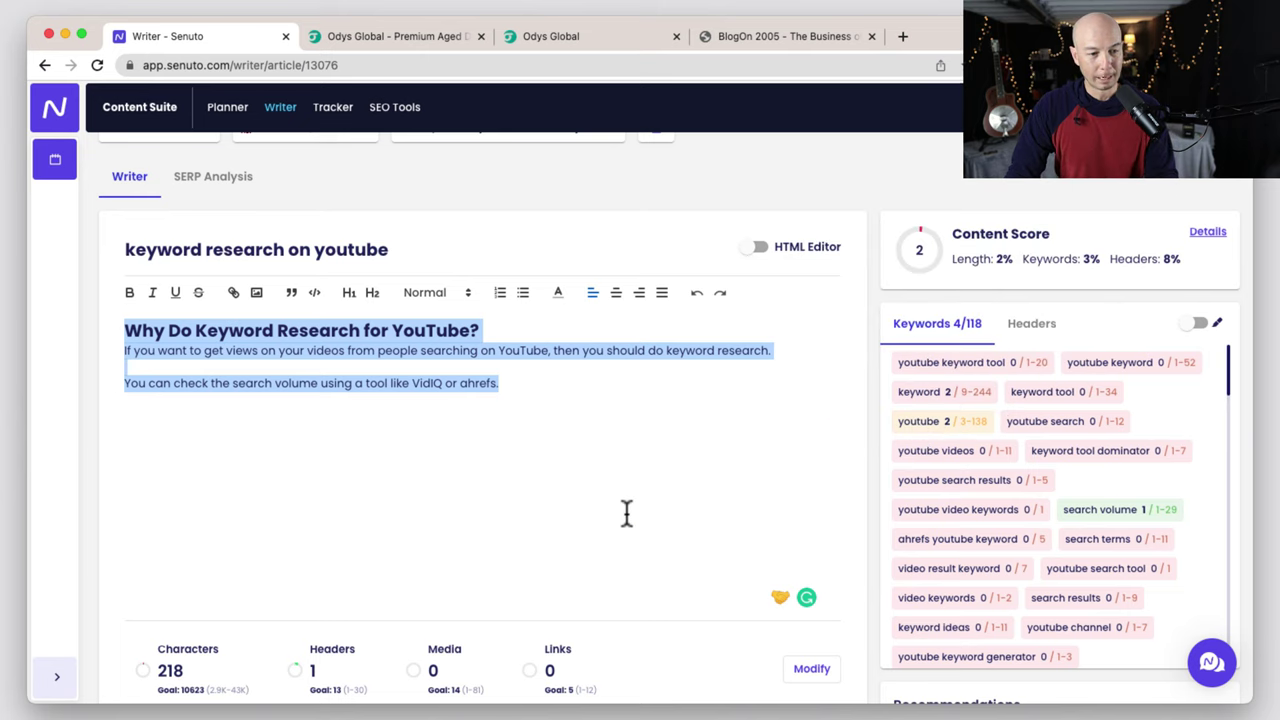
click(568, 428)
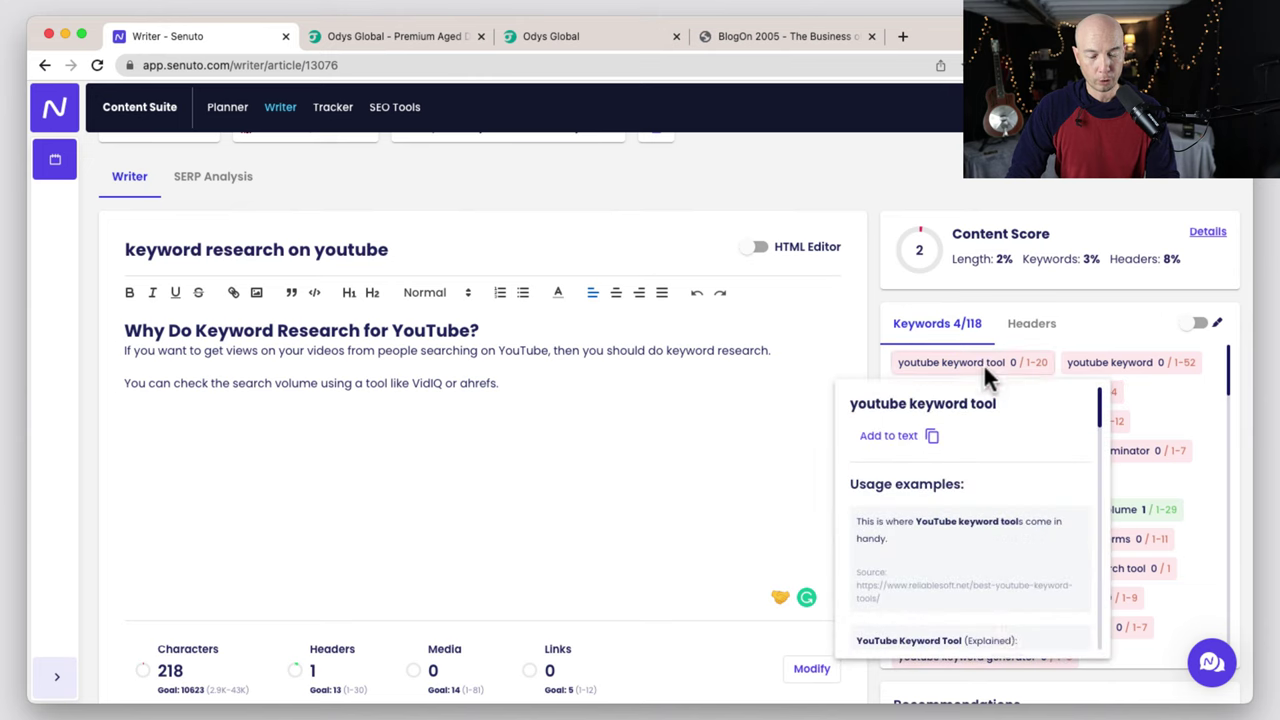
Show the keywords suggested for headers and view the usage examples for "youtube".
mouse_move(1066, 386)
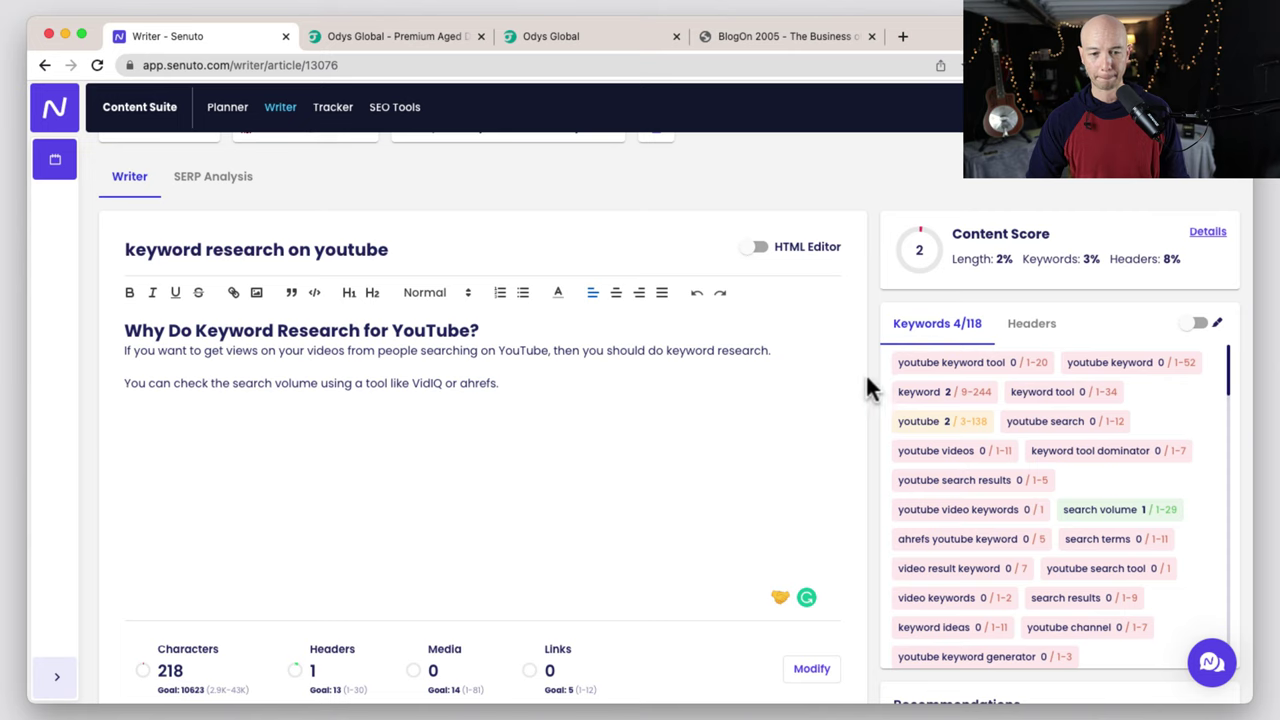
click(1024, 333)
mouse_move(1034, 541)
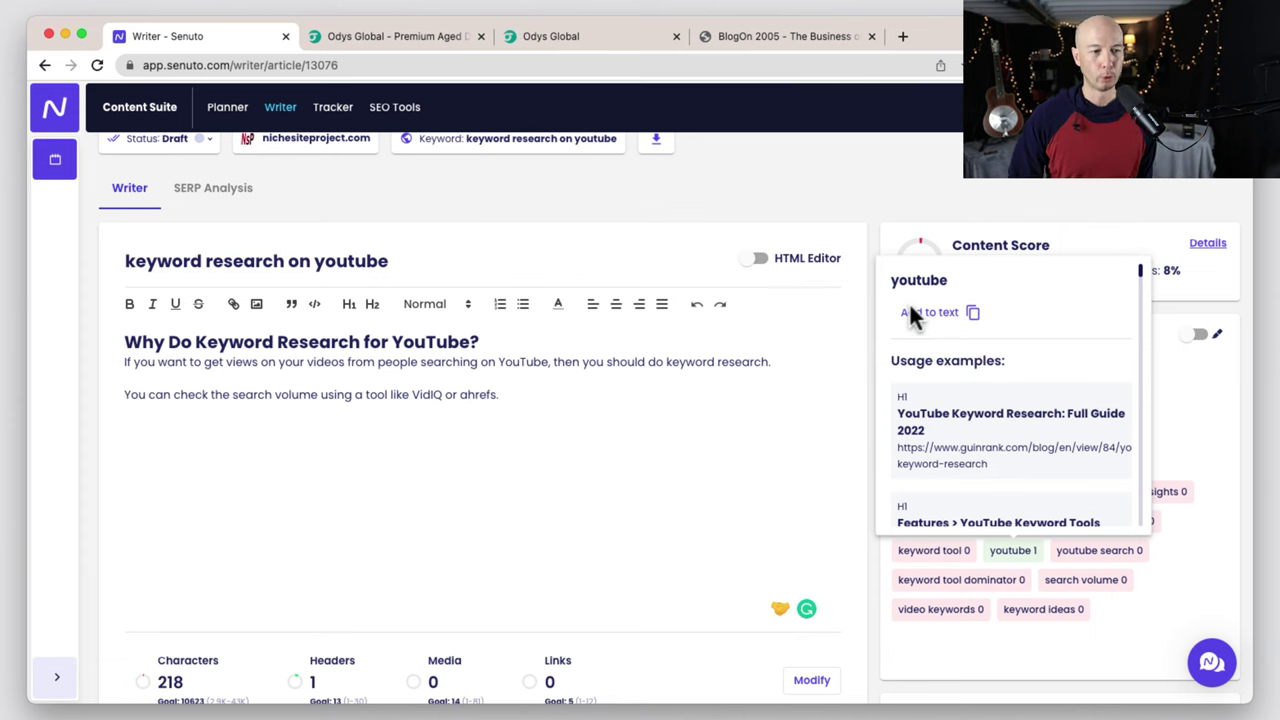
Open the article's SERP analysis and review the header outline of the top-ranked ahrefs.com competitor.
click(230, 190)
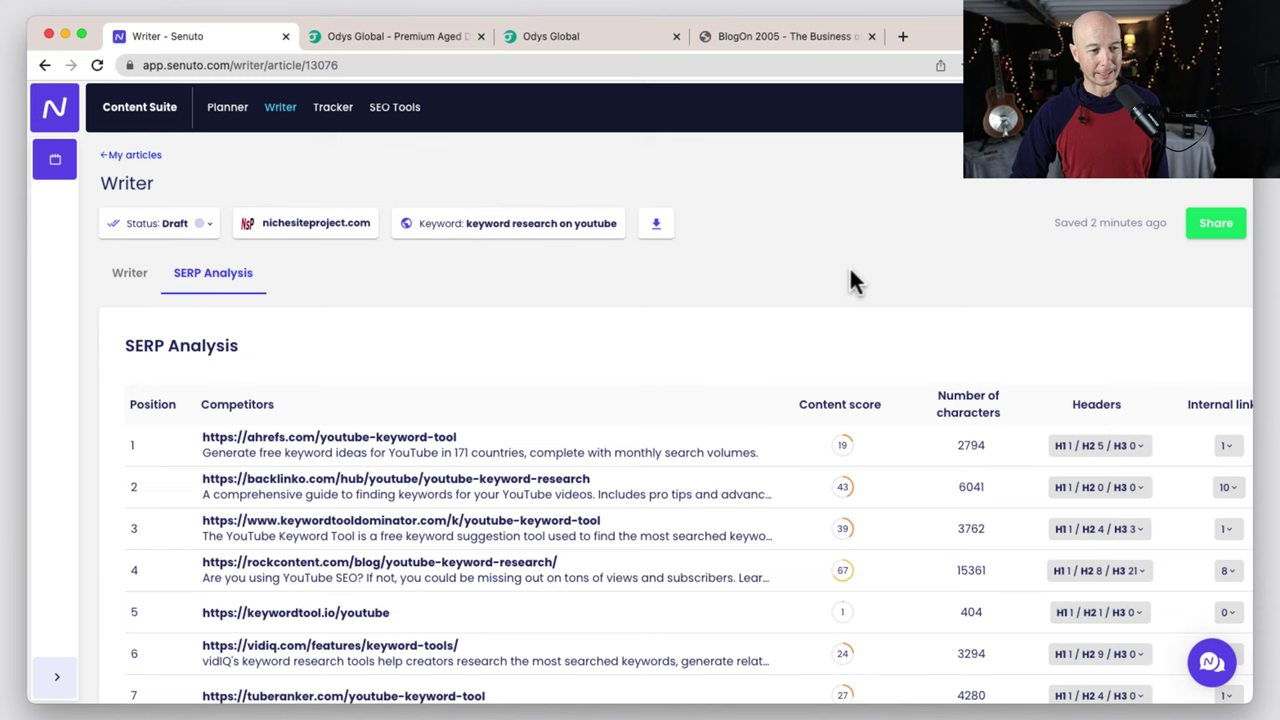
scroll(852, 268, down, 2)
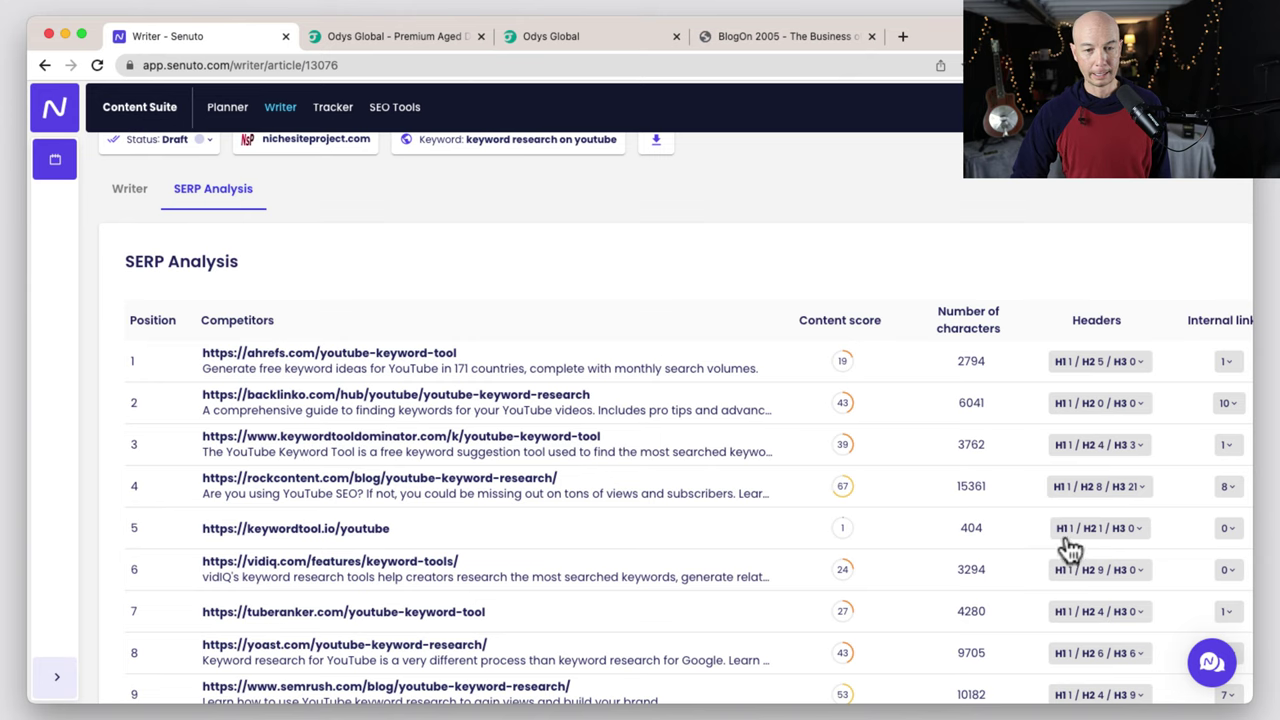
click(1150, 366)
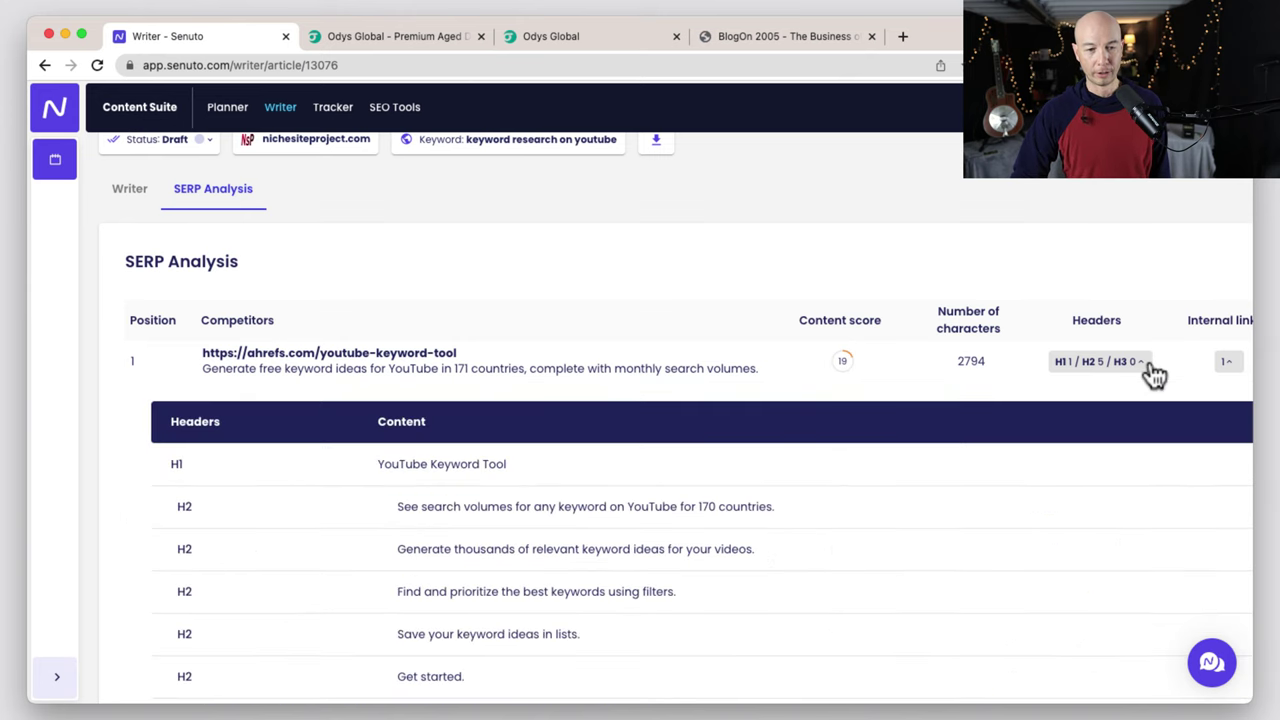
scroll(846, 543, down, 2)
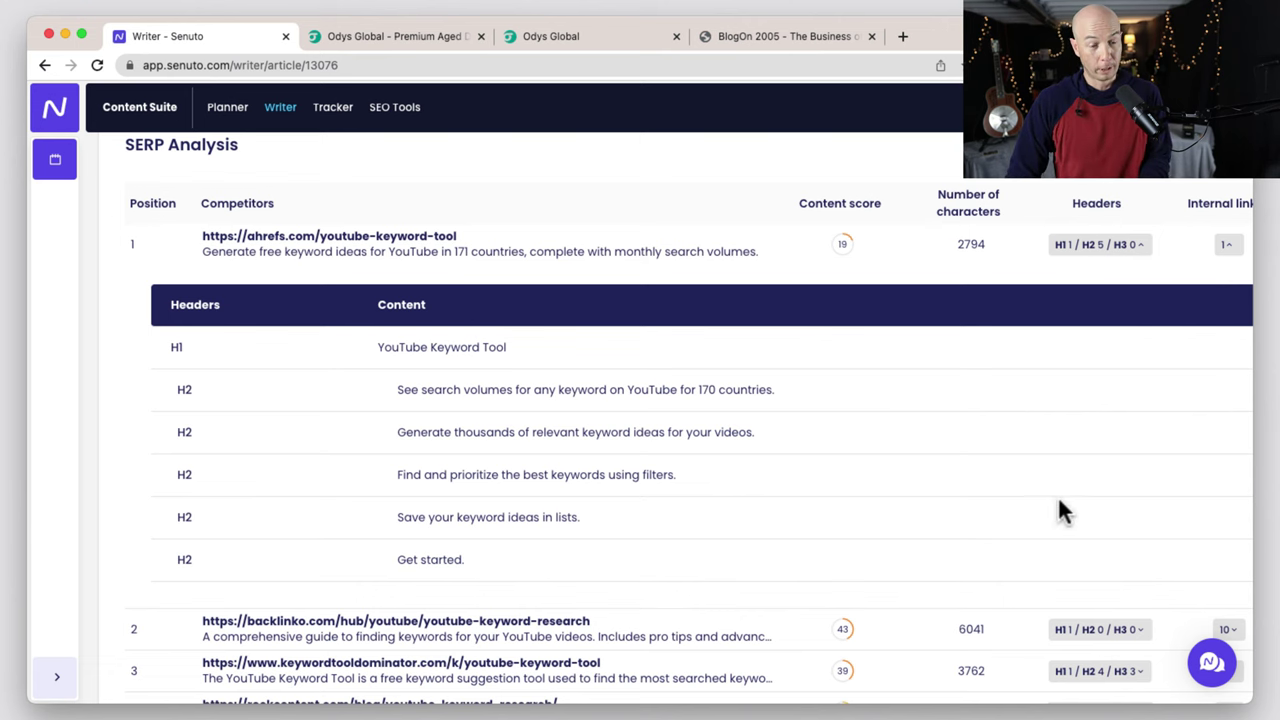
scroll(737, 473, down, 1)
scroll(737, 474, down, 3)
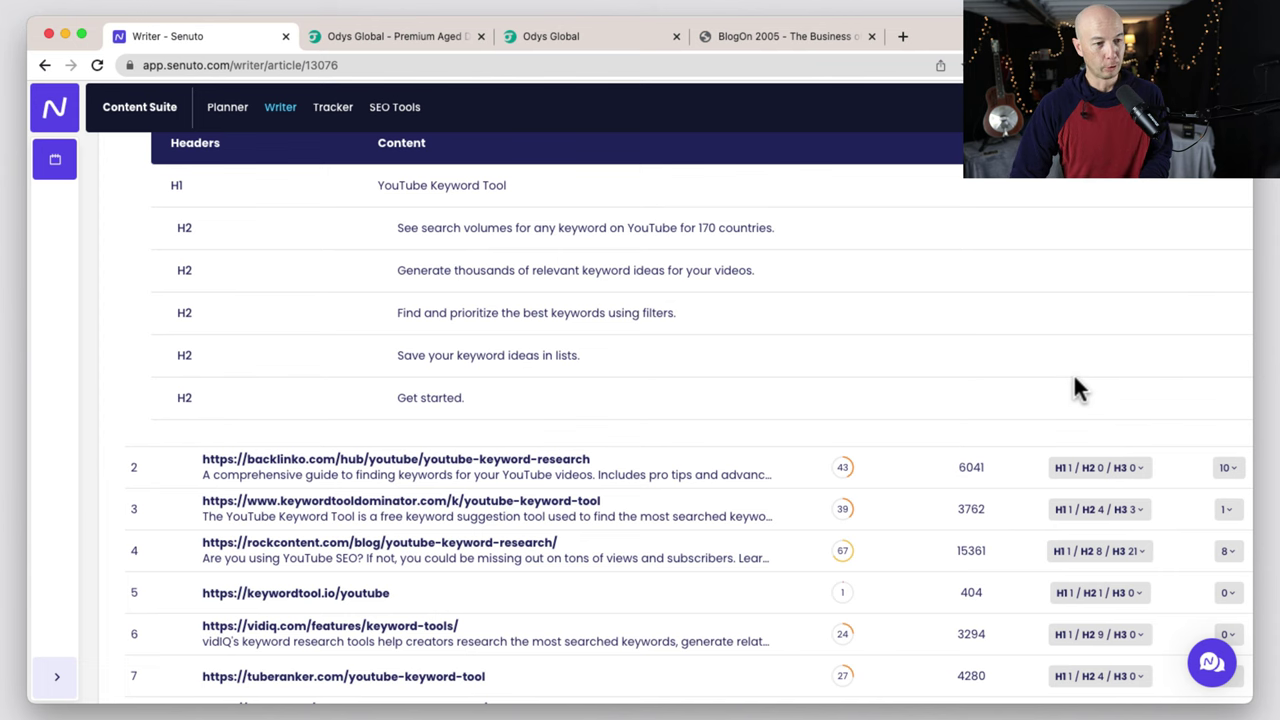
Expand the header outline of the backlinko.com competitor, review it, and collapse it again.
click(1138, 470)
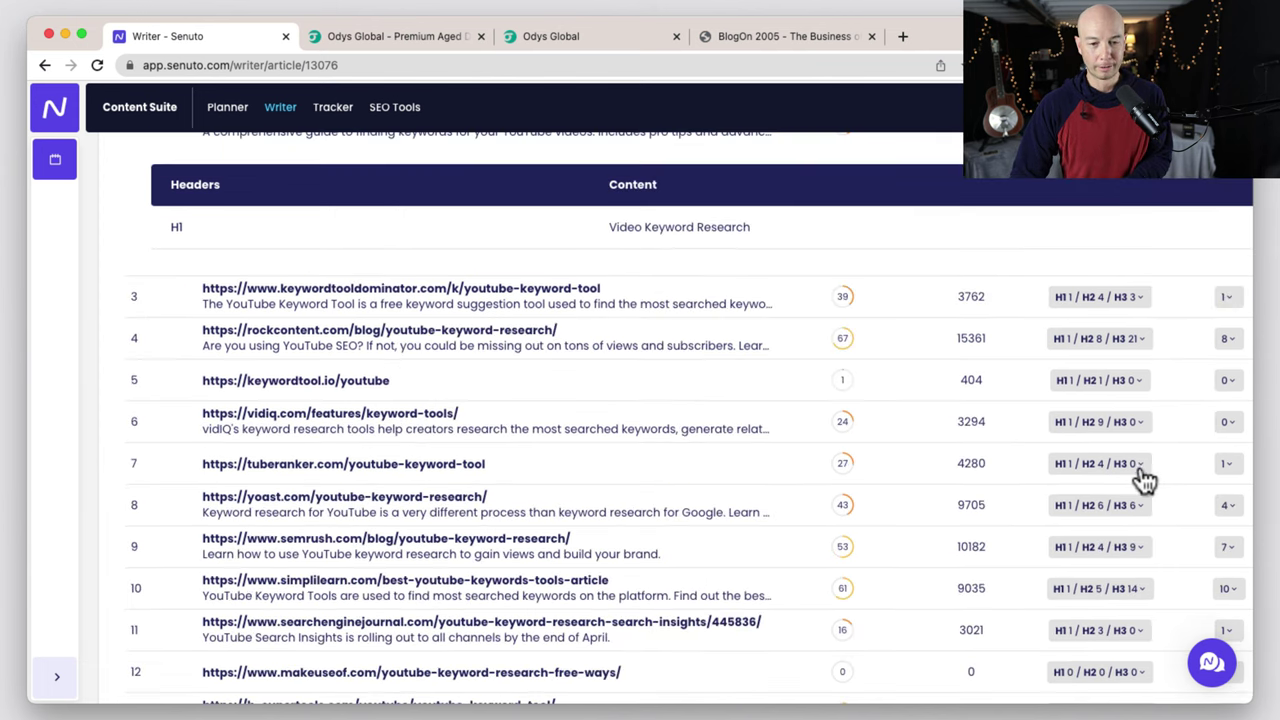
scroll(1138, 455, up, 2)
scroll(955, 532, up, 7)
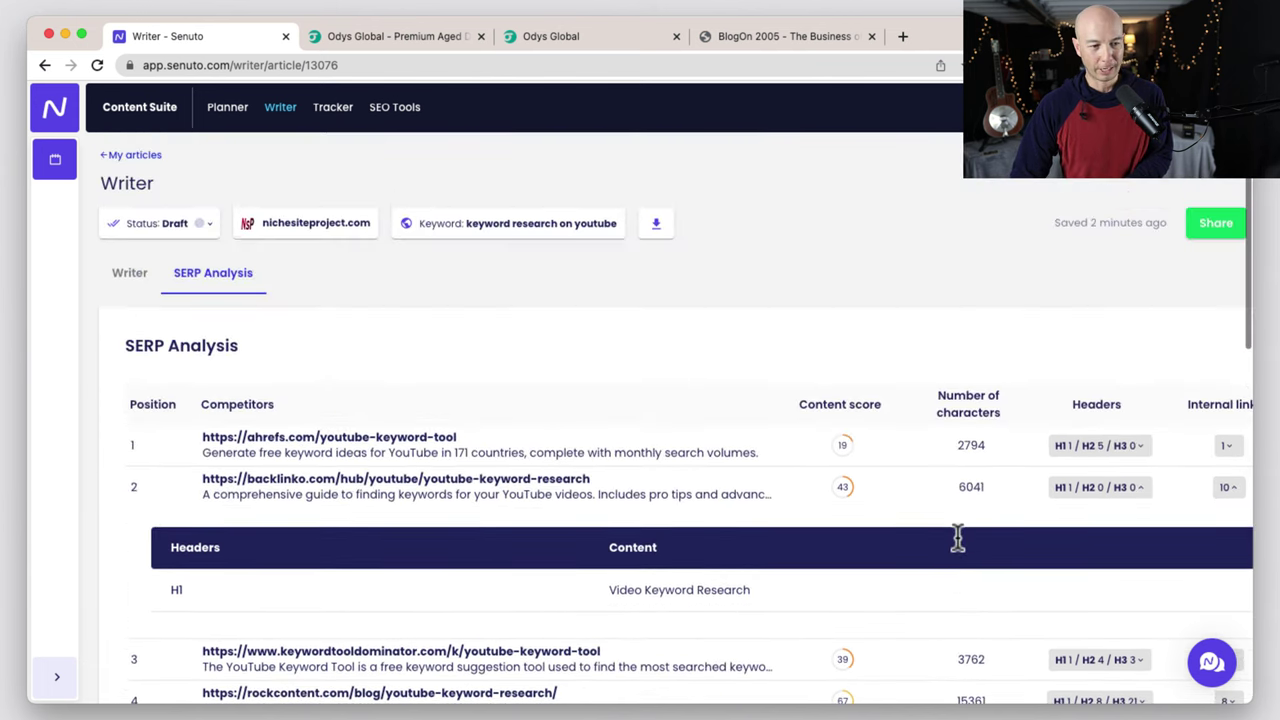
scroll(957, 535, down, 2)
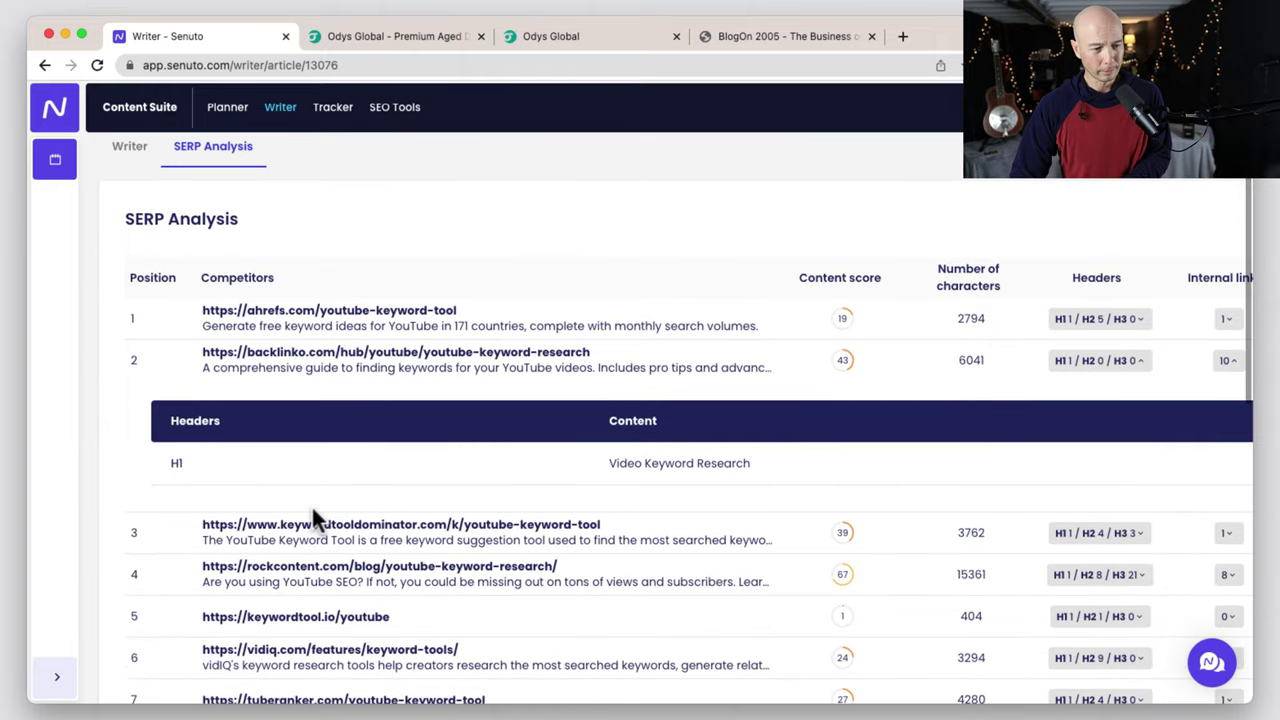
click(1145, 372)
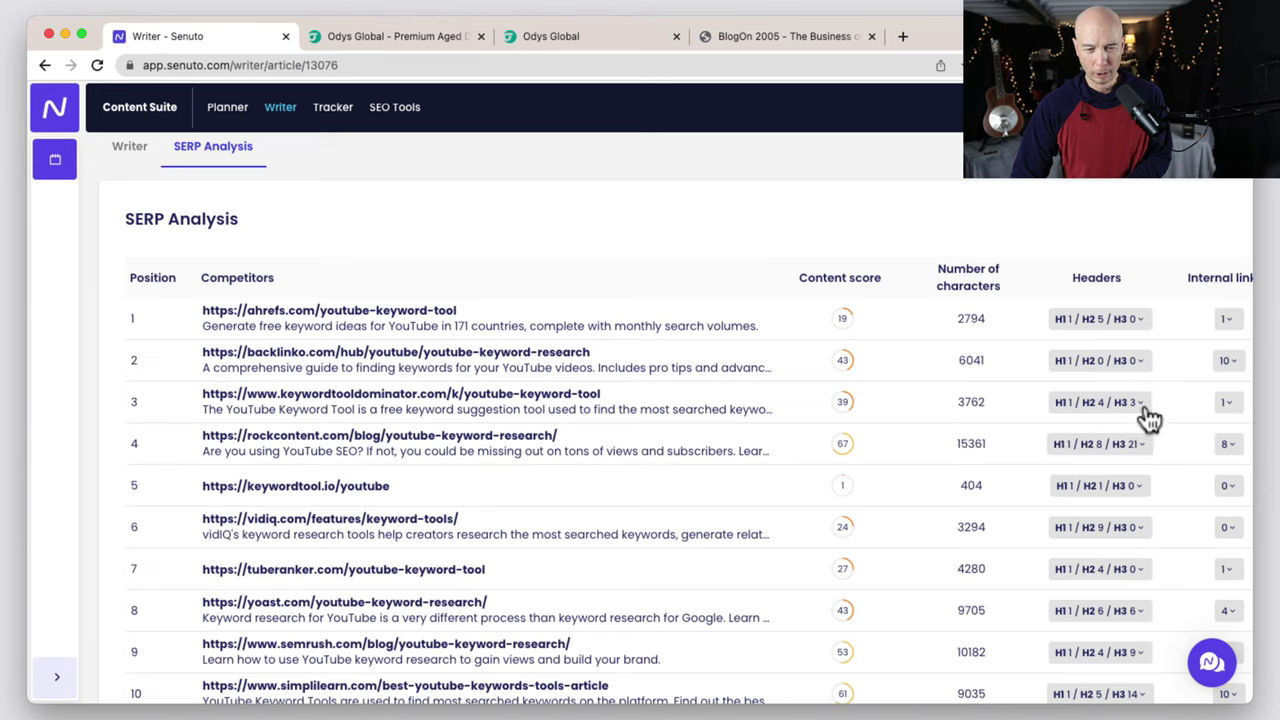
Expand the header outline of the keywordtooldominator.com competitor, read its H1 to H3 headers, and collapse it.
click(1145, 405)
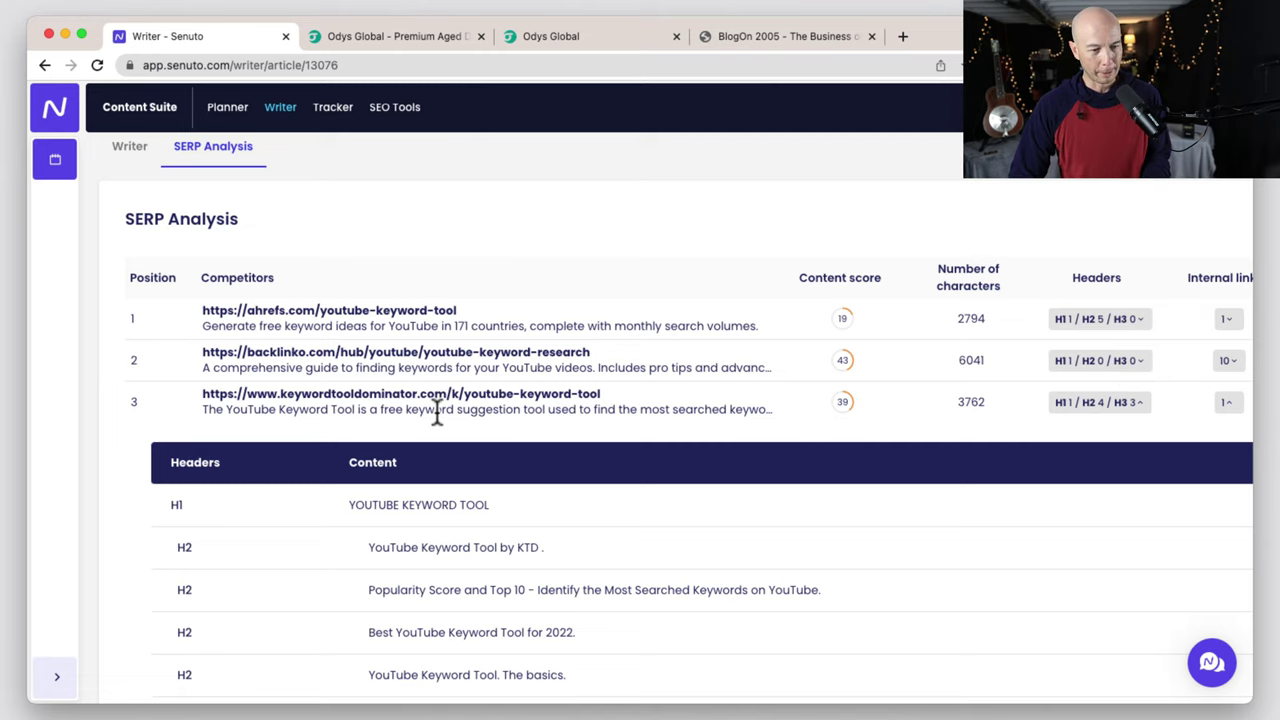
scroll(834, 417, down, 5)
scroll(417, 223, up, 2)
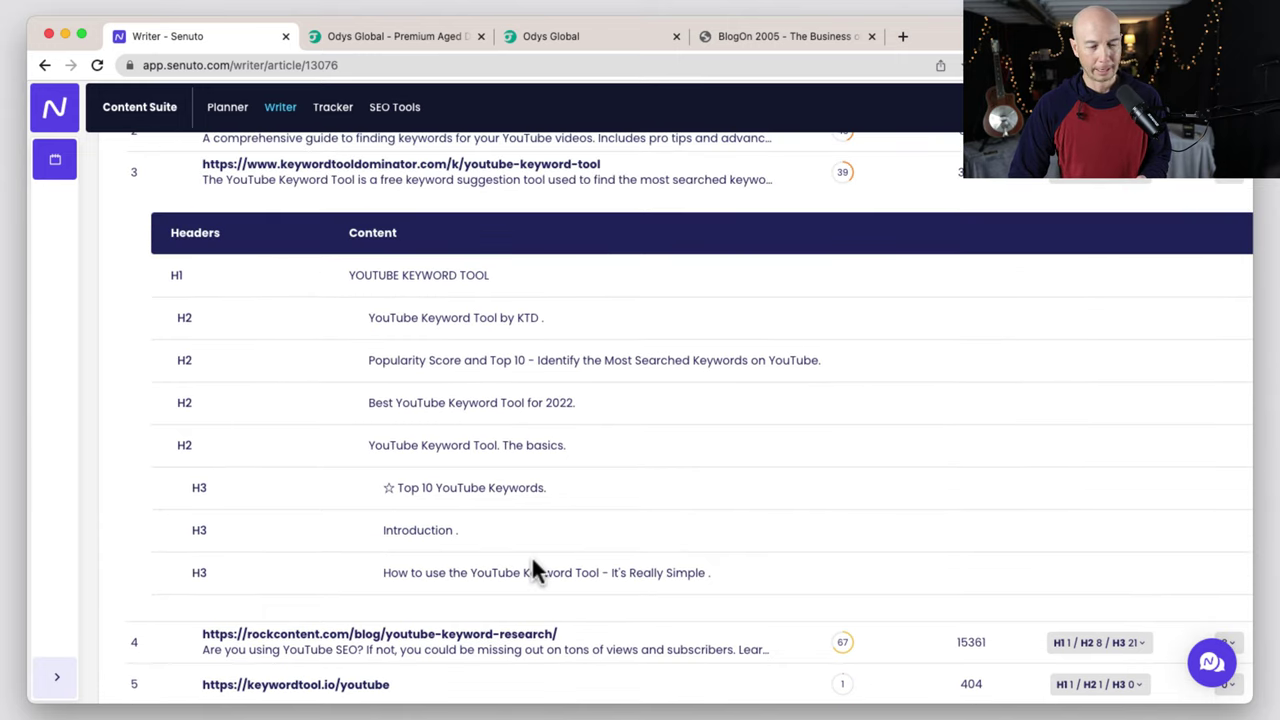
click(1145, 188)
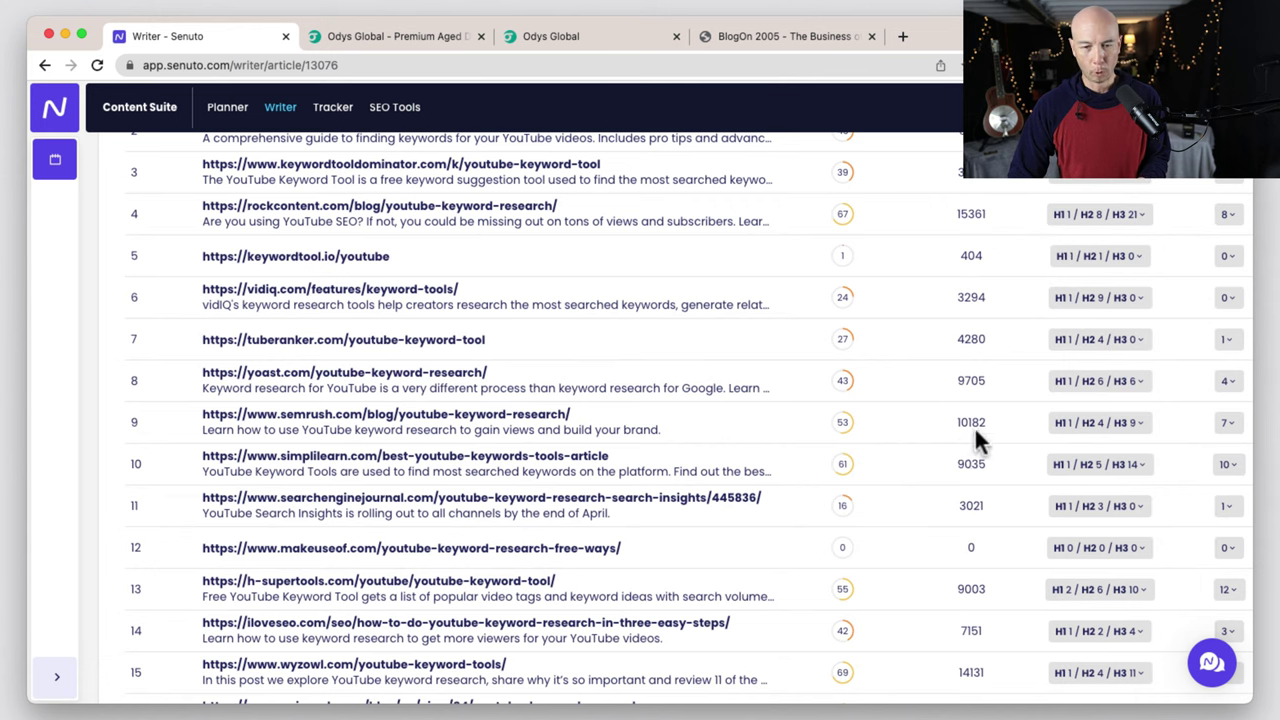
Compare the competitors' content scores, character counts, internal links and external links, then return to the article's text editor.
scroll(974, 426, up, 5)
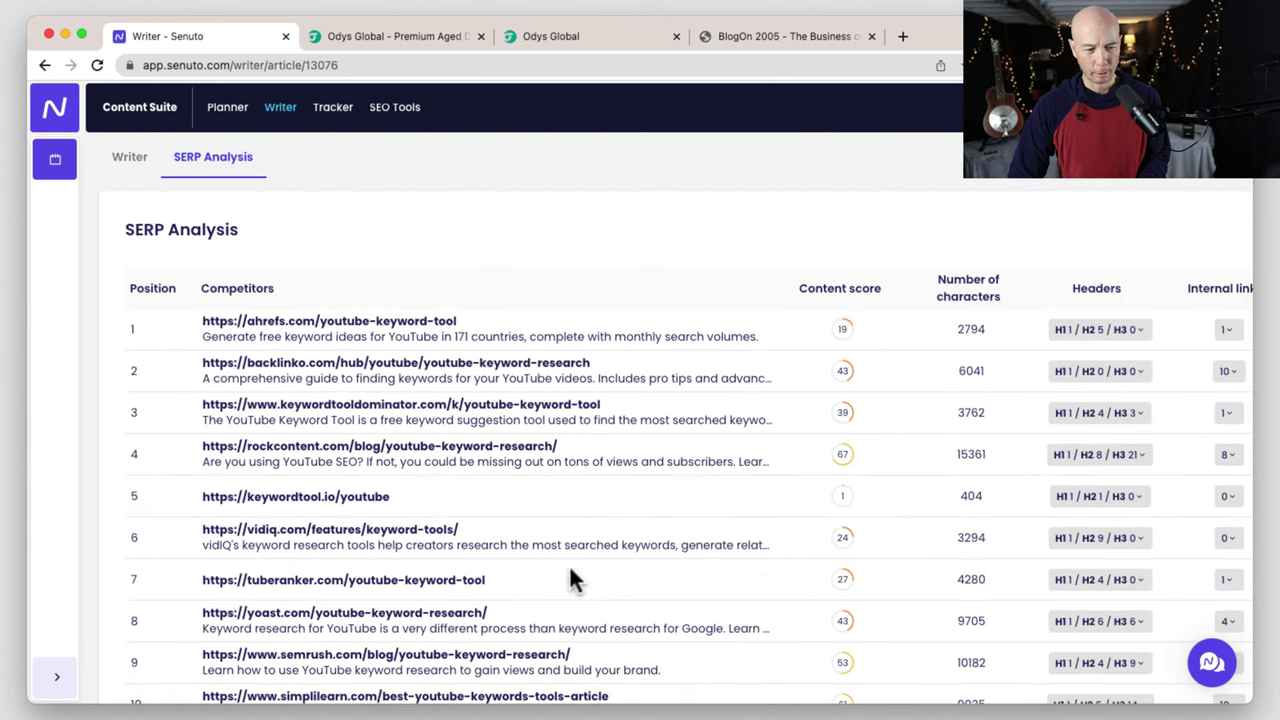
scroll(395, 620, right, 1)
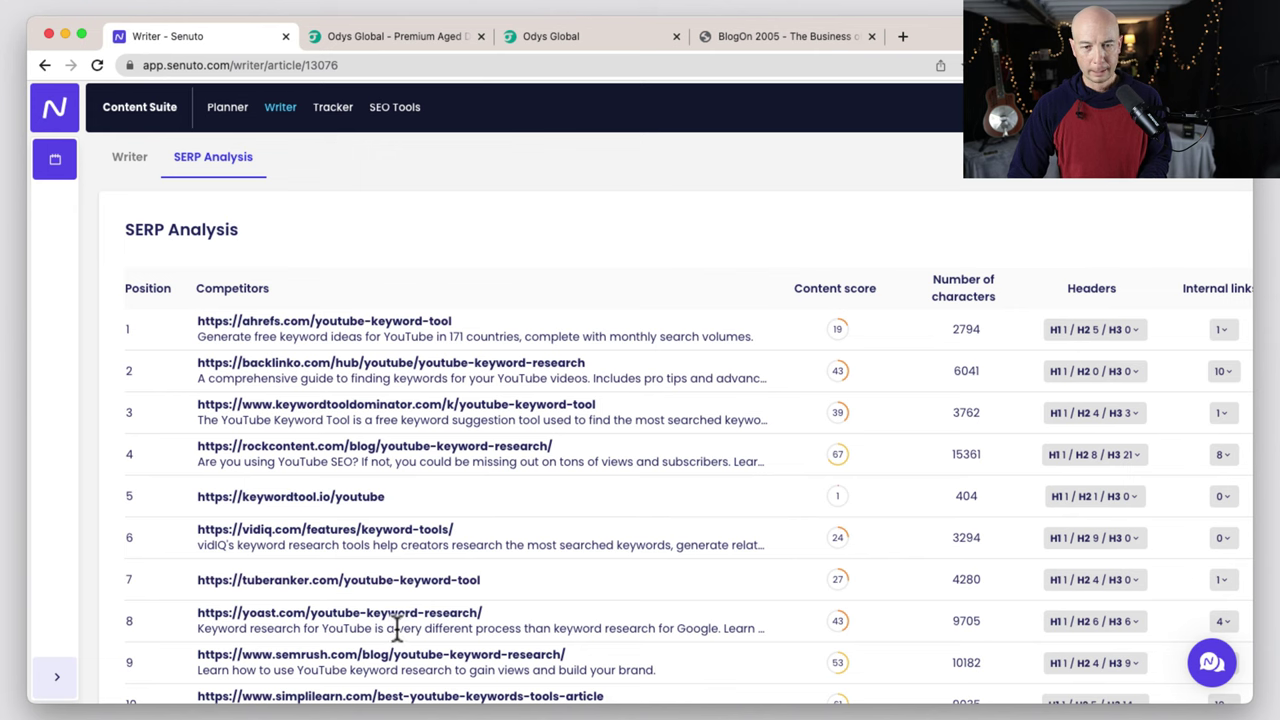
scroll(430, 622, right, 4)
scroll(430, 622, down, 1)
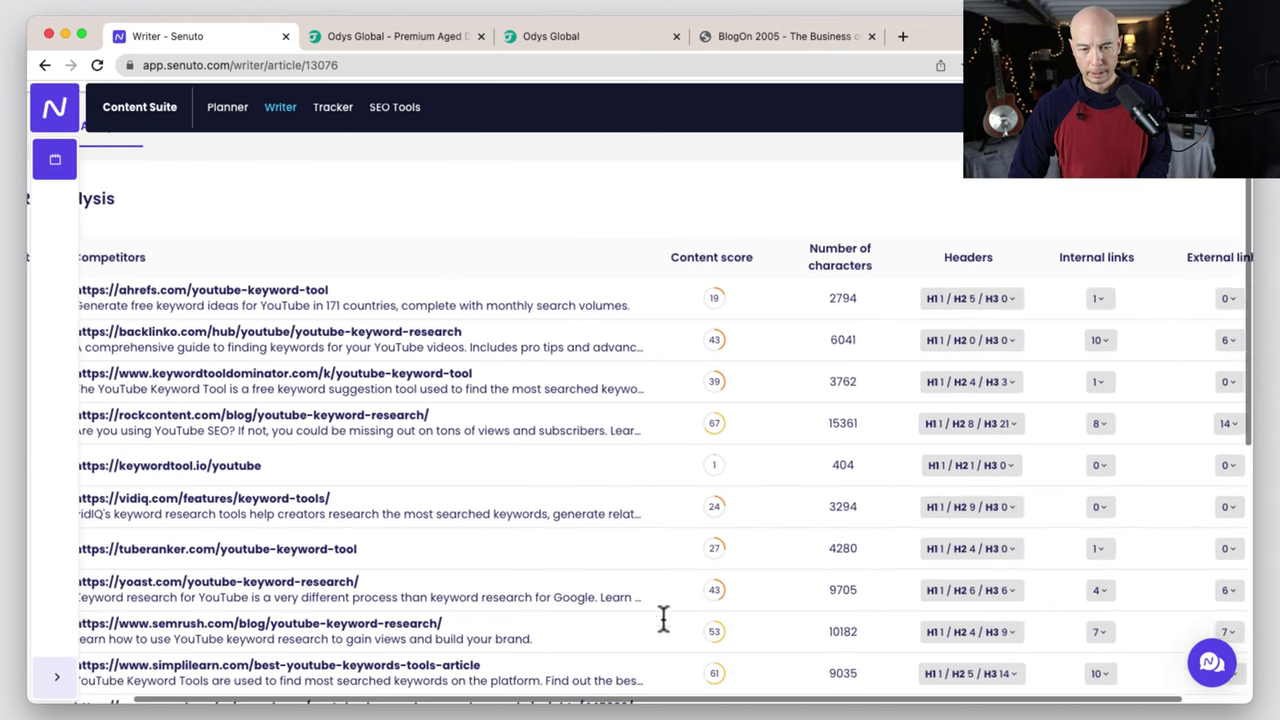
scroll(664, 616, right, 2)
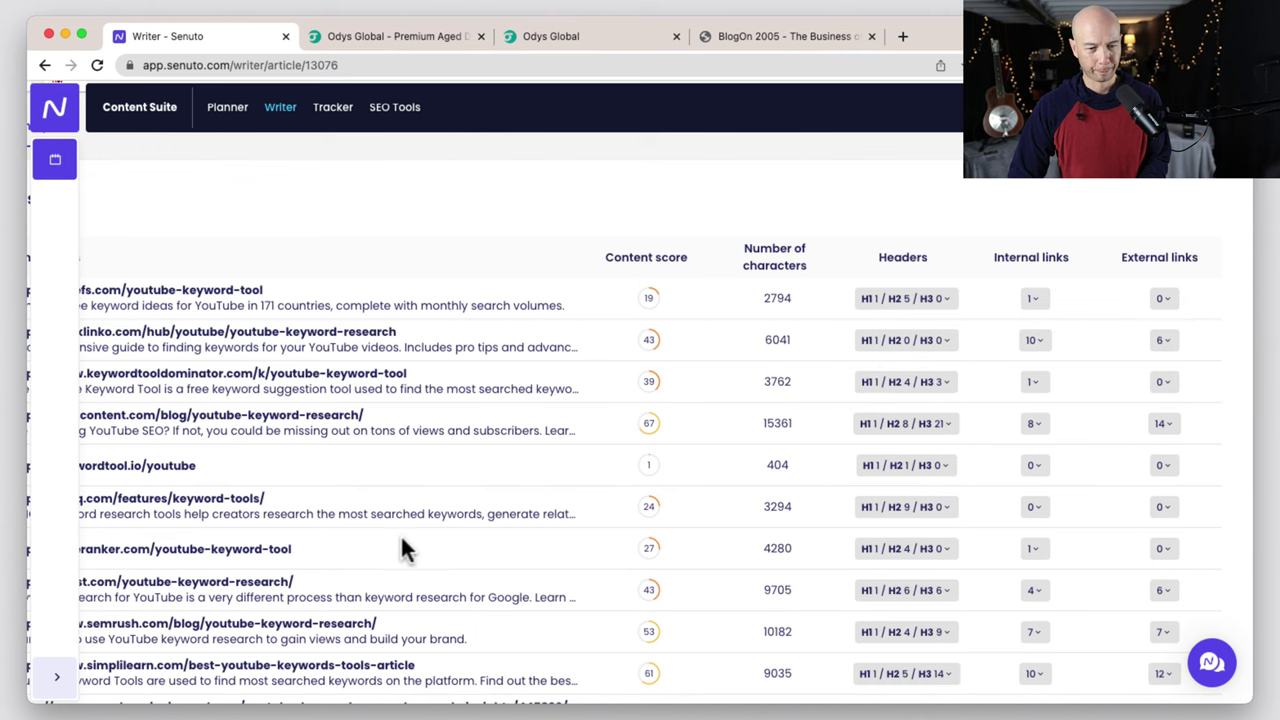
scroll(400, 540, left, 1)
scroll(421, 555, left, 6)
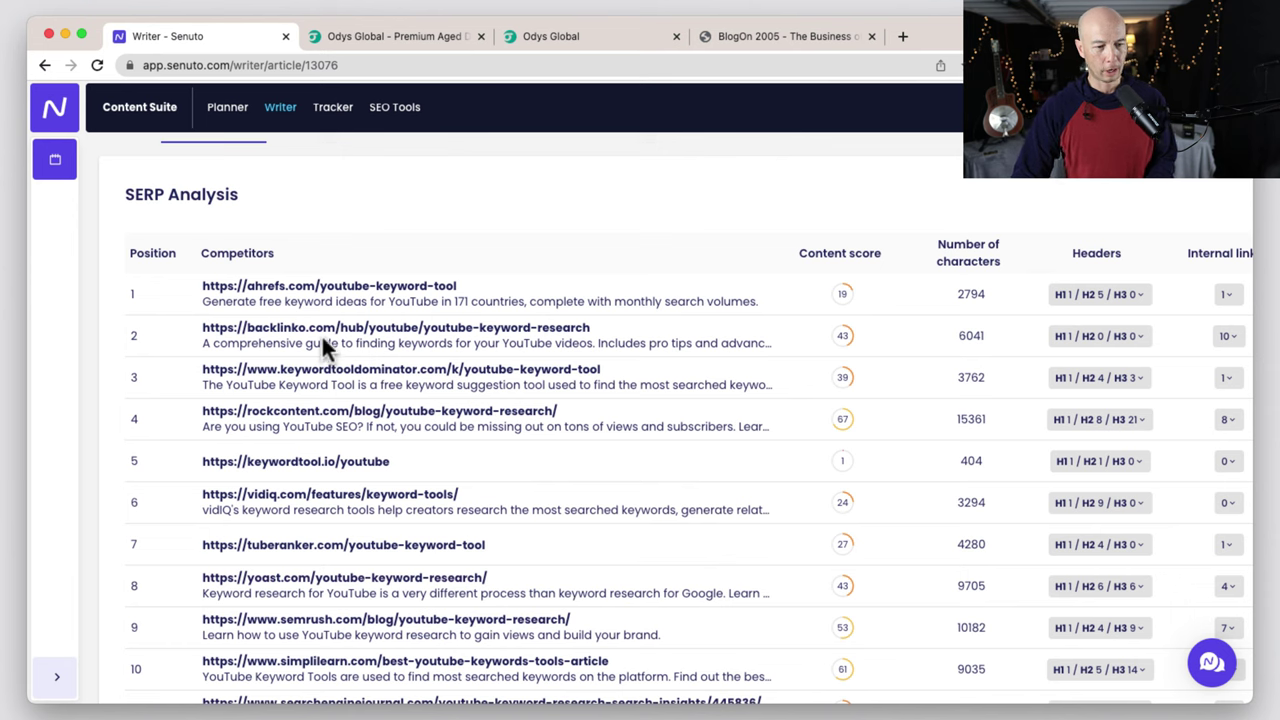
scroll(343, 400, up, 3)
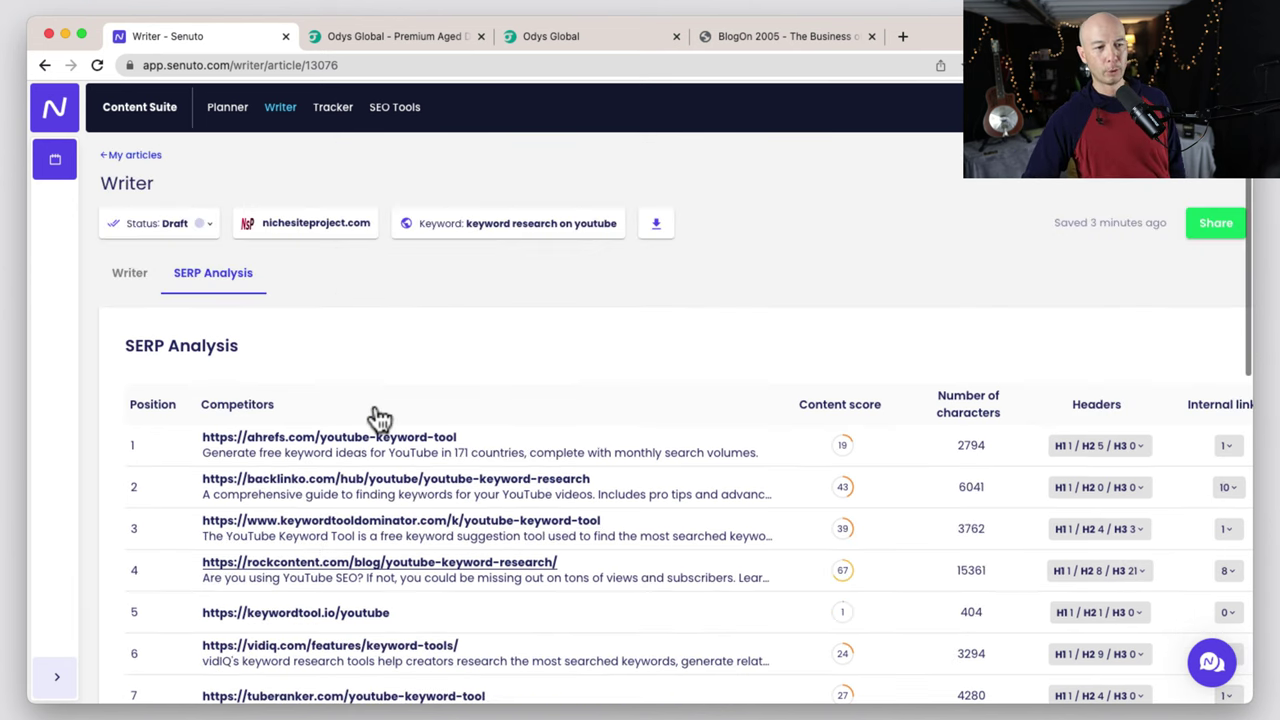
click(129, 274)
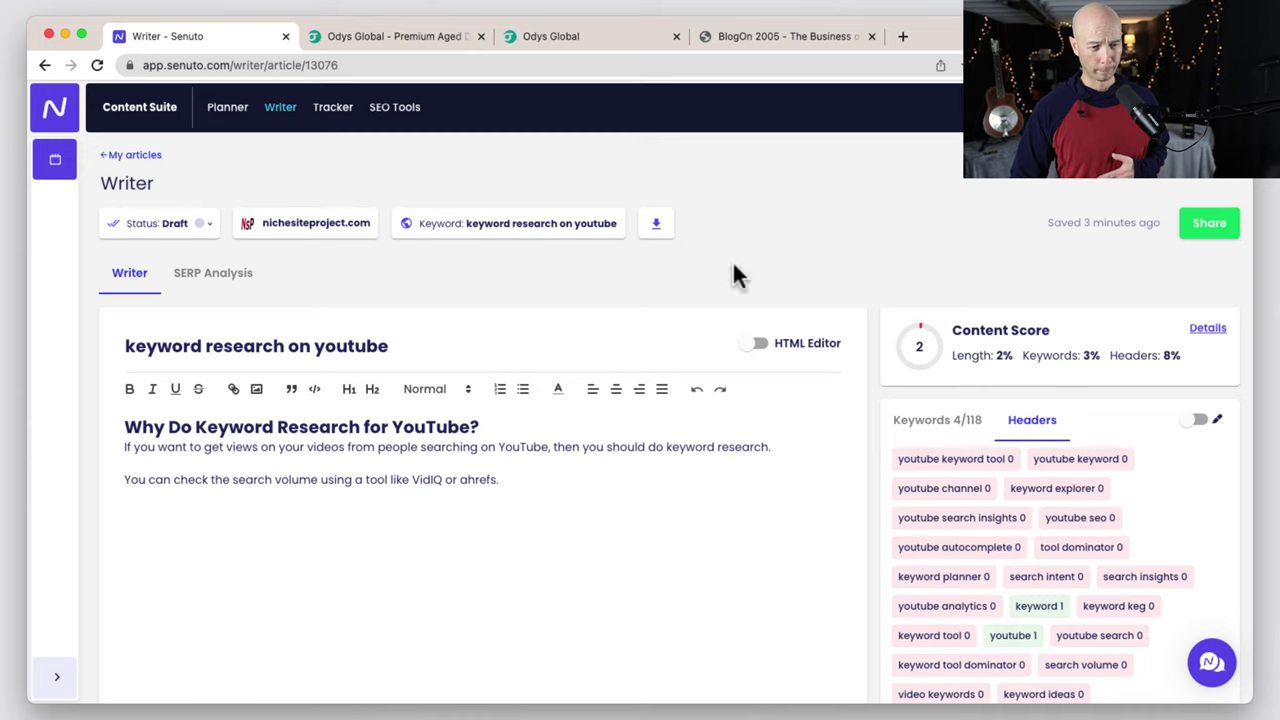
Open the rank tracker's project list and look over the Senuto demo project.
click(329, 116)
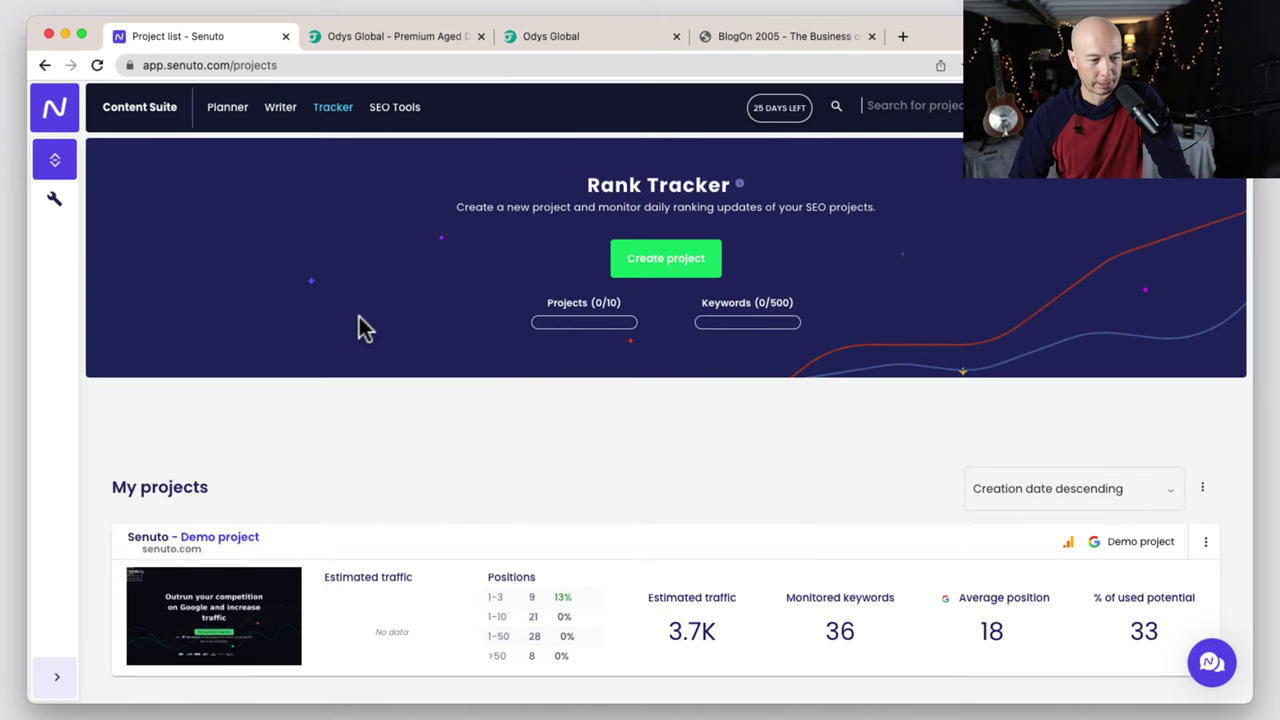
scroll(372, 300, down, 3)
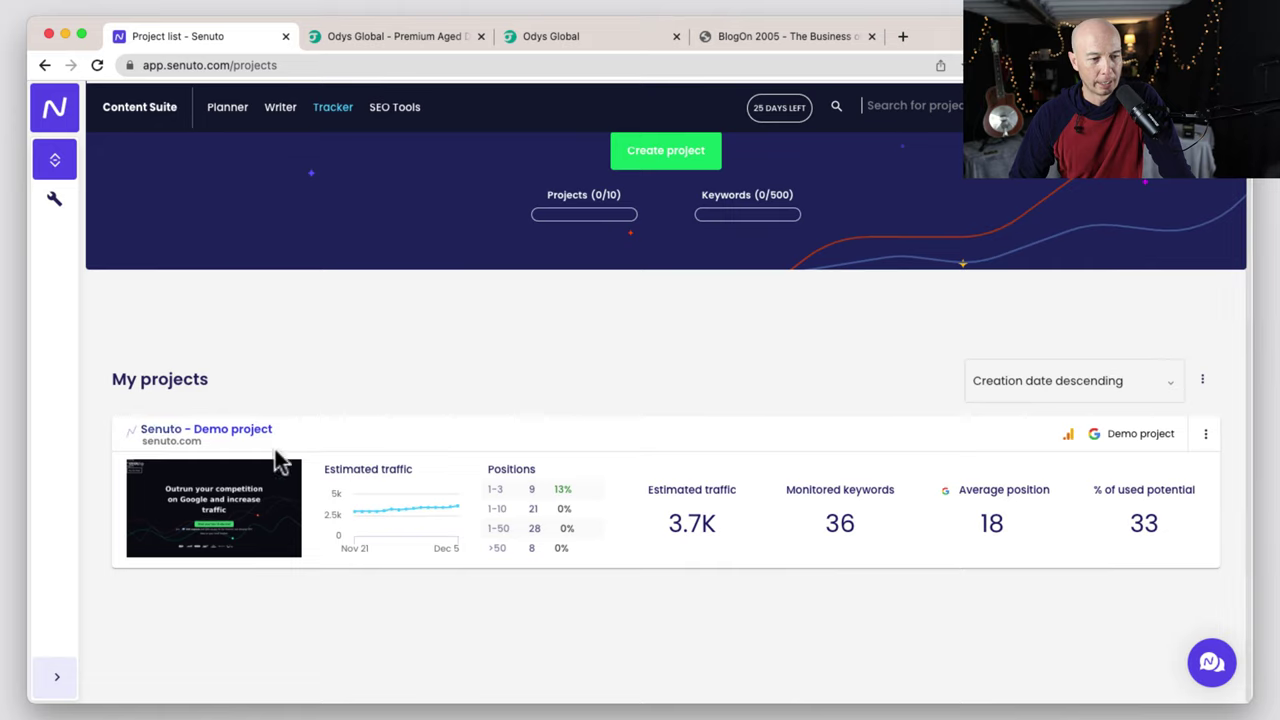
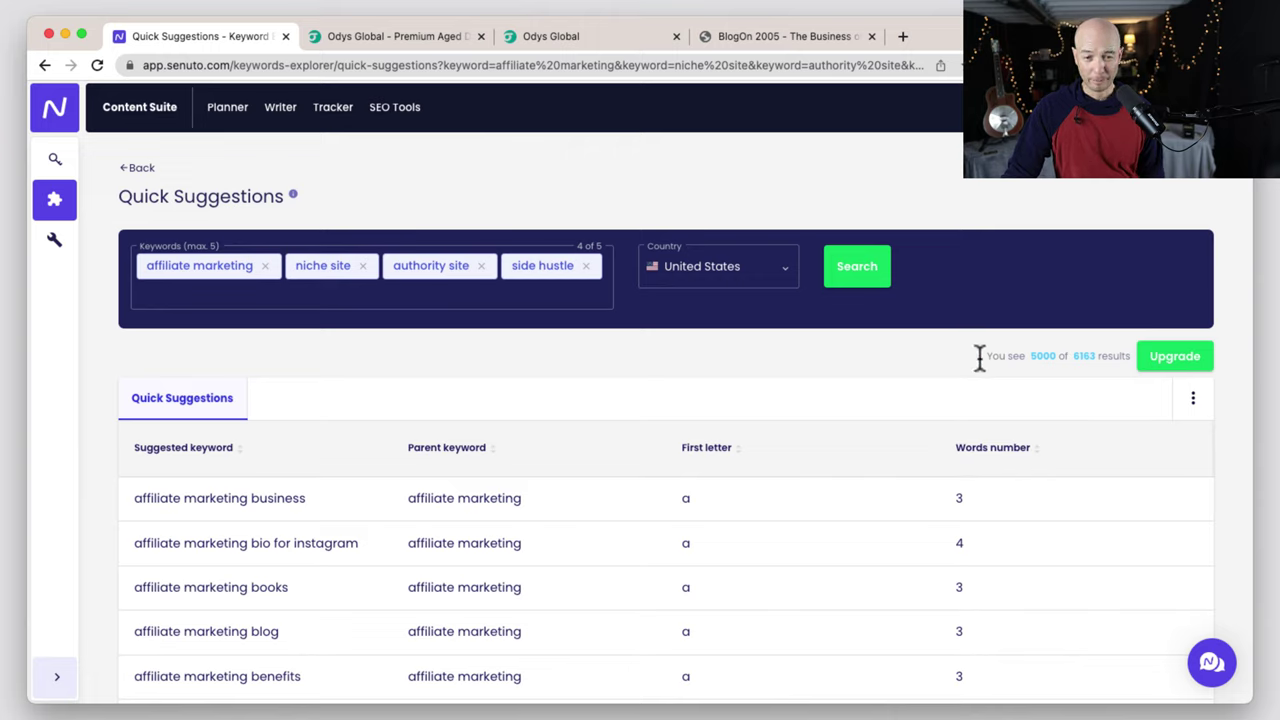
Check the number of quick suggestions, then sort them by first letter in ascending, descending and again ascending order.
drag(980, 358, 1128, 356)
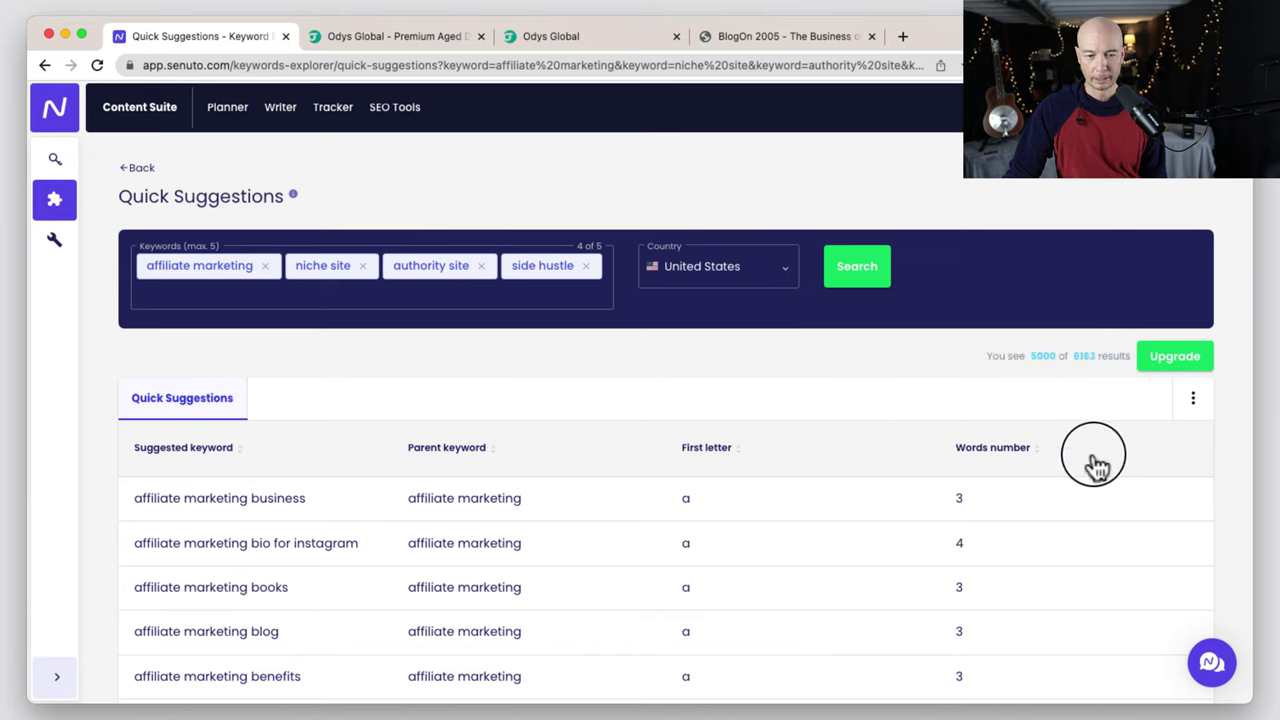
drag(1094, 457, 903, 371)
click(903, 371)
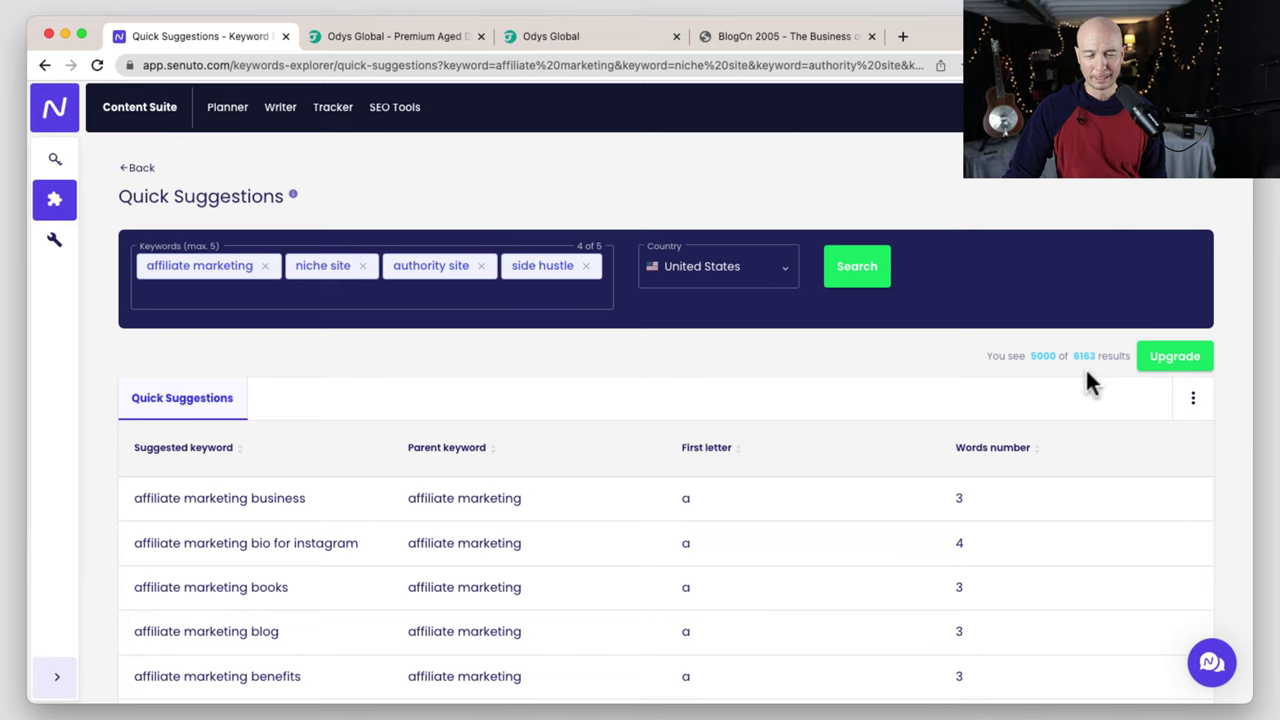
scroll(829, 370, down, 2)
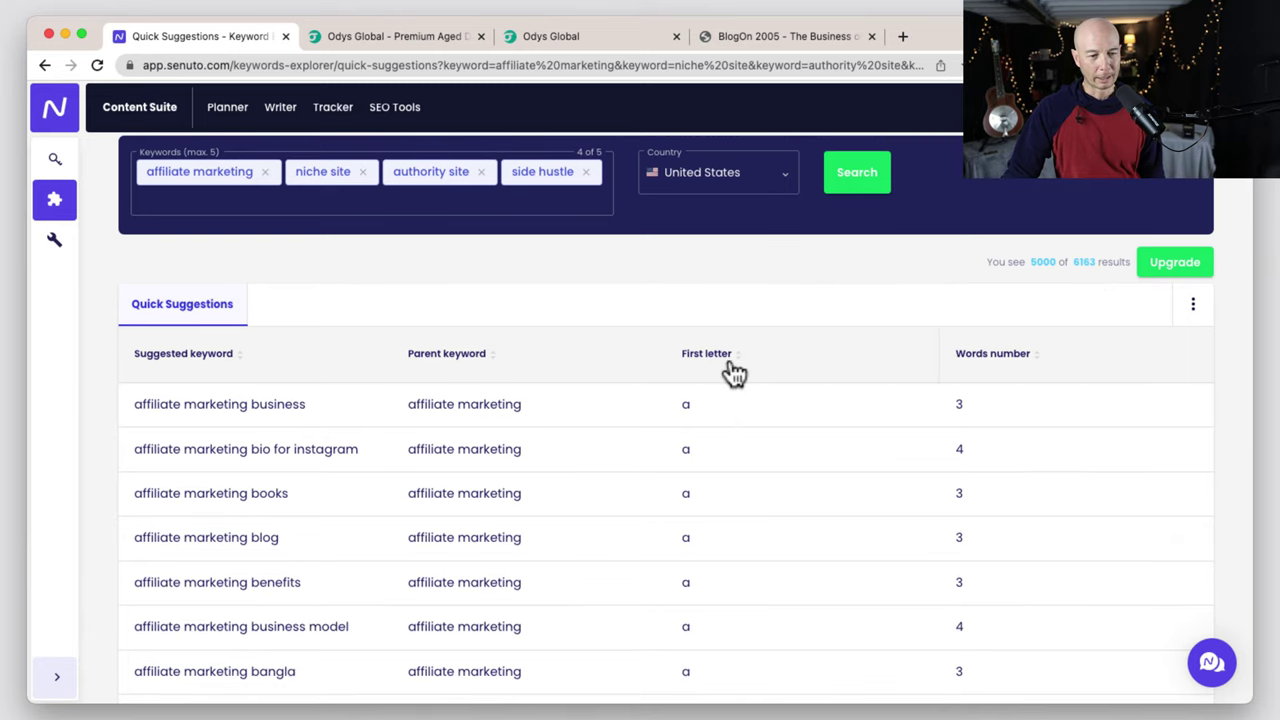
click(733, 366)
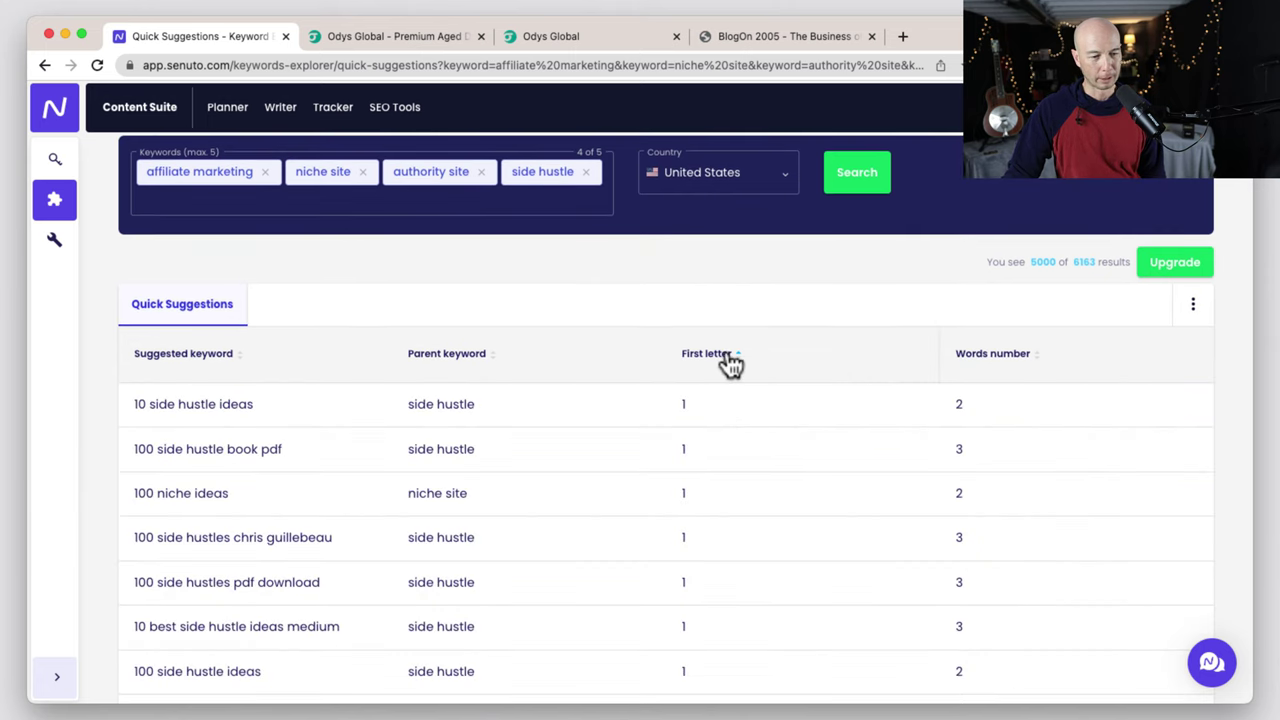
click(731, 364)
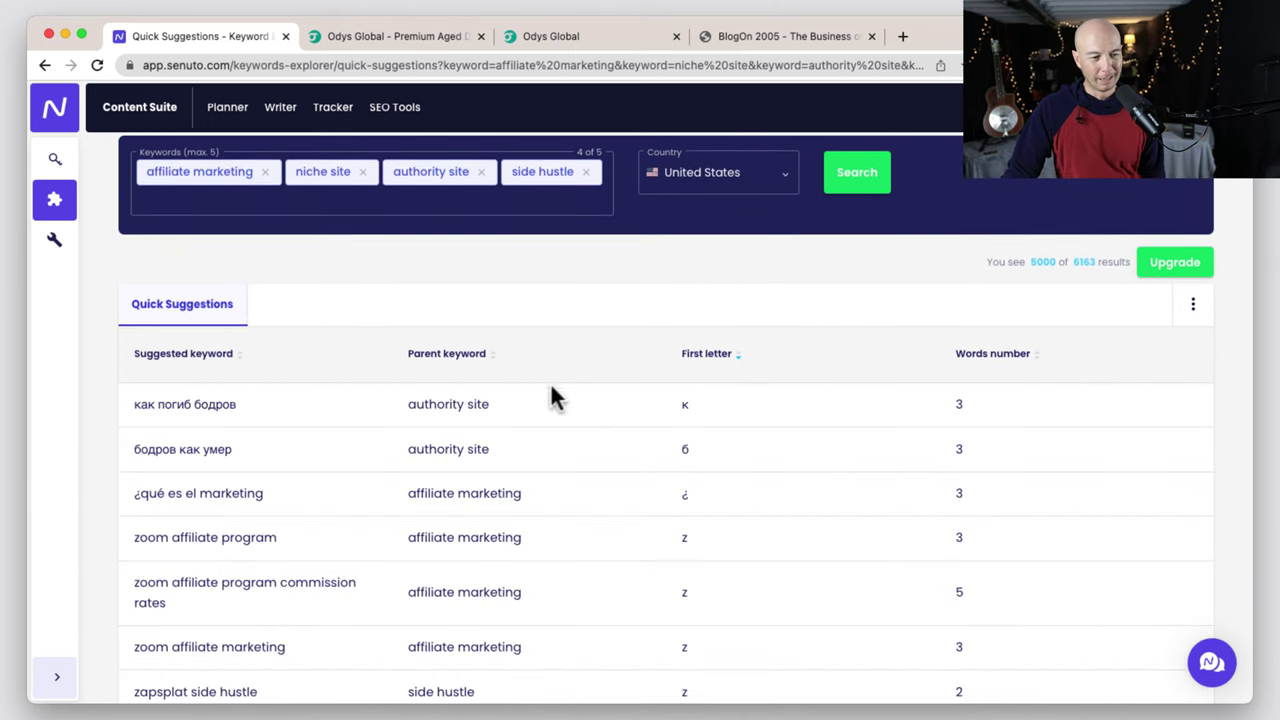
click(727, 366)
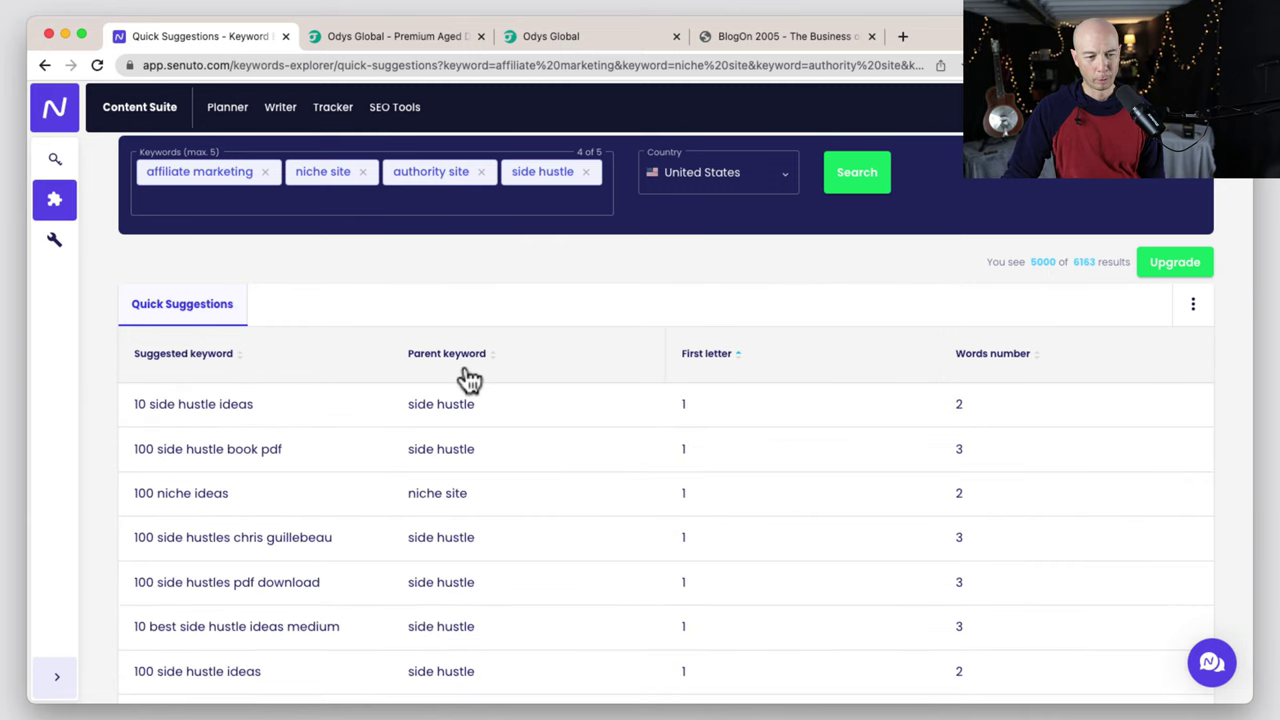
Try sorting by suggested keyword and first letter, then sort the suggestions by parent keyword in ascending order.
click(190, 352)
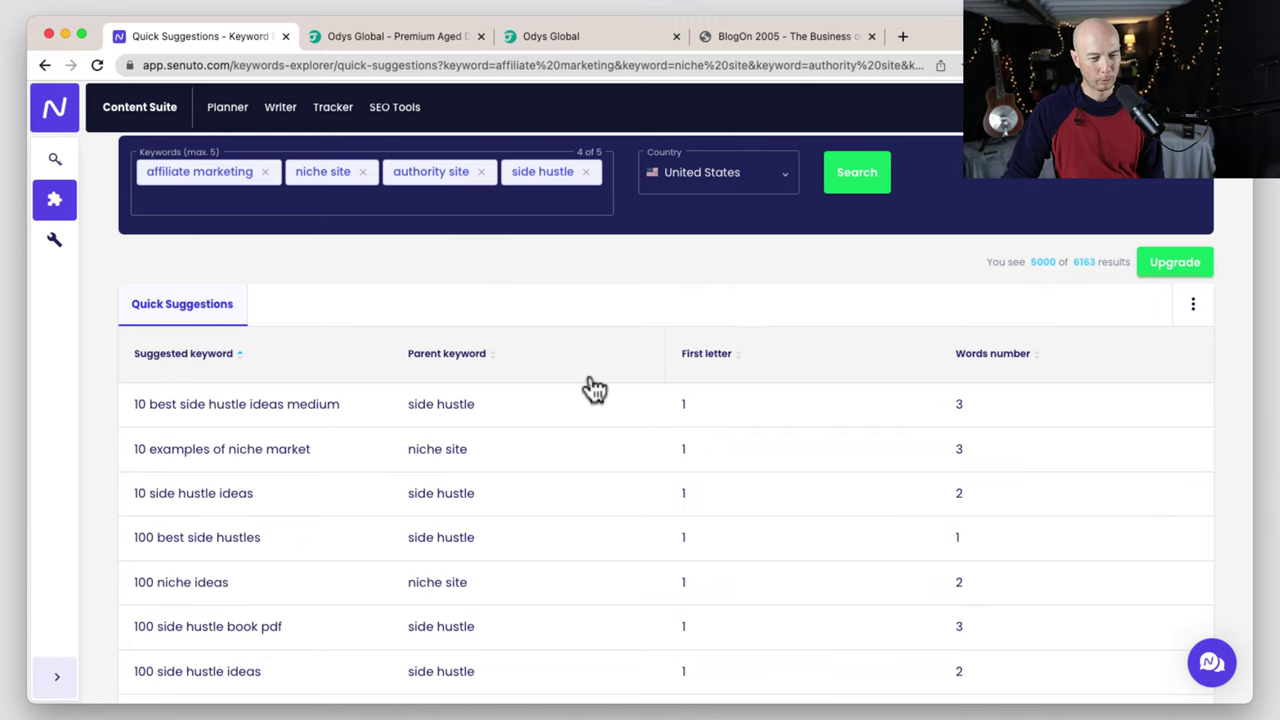
click(748, 363)
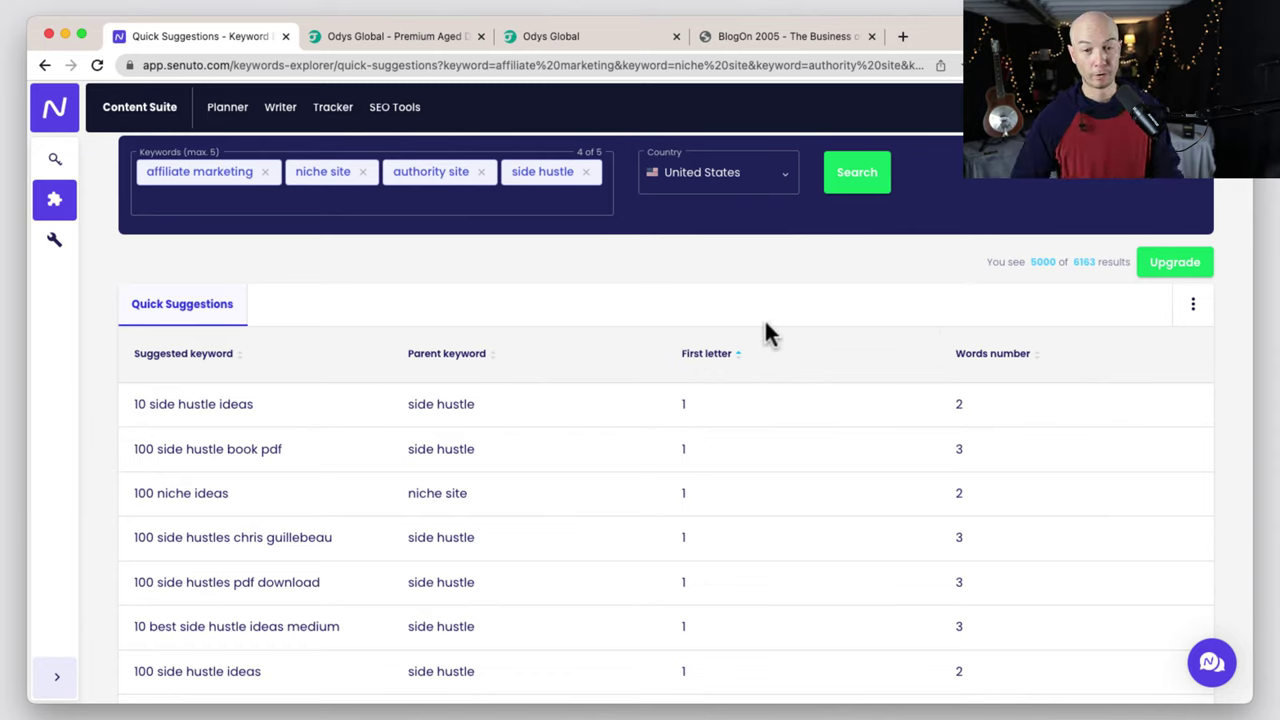
click(478, 366)
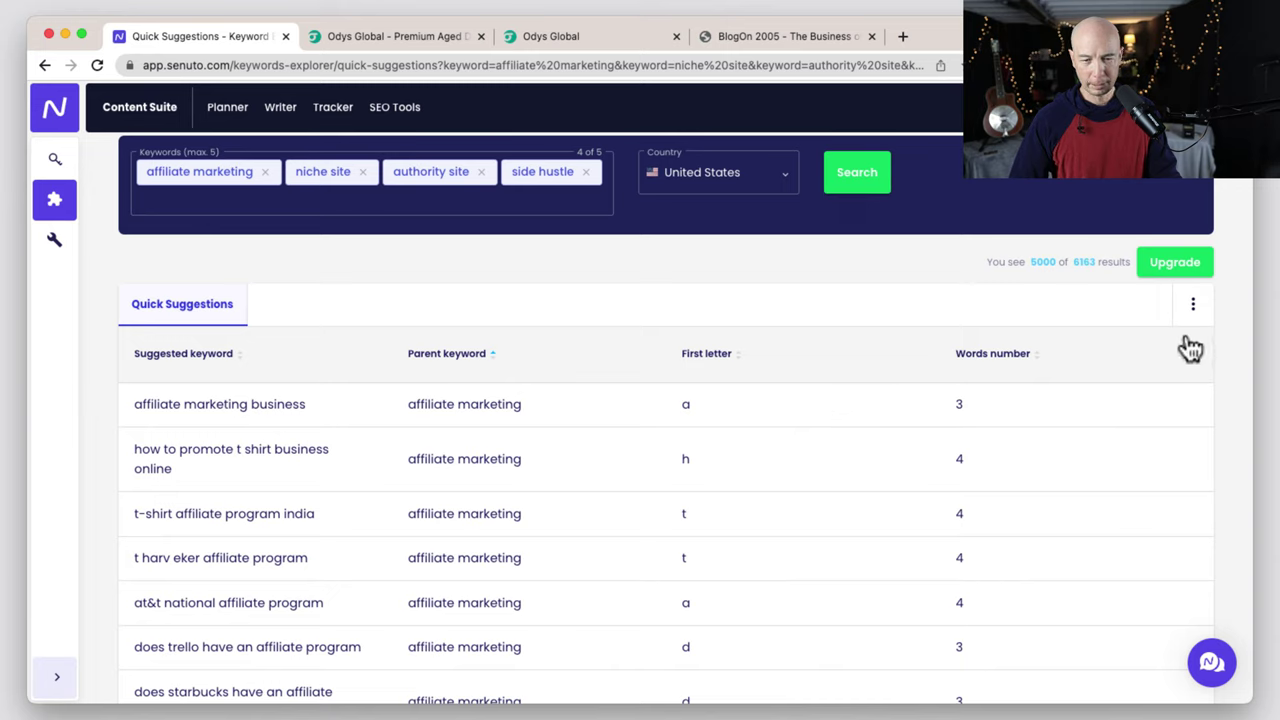
Inspect the suggestions table's view layouts and its available and active columns, then close the column customization without saving.
click(1193, 306)
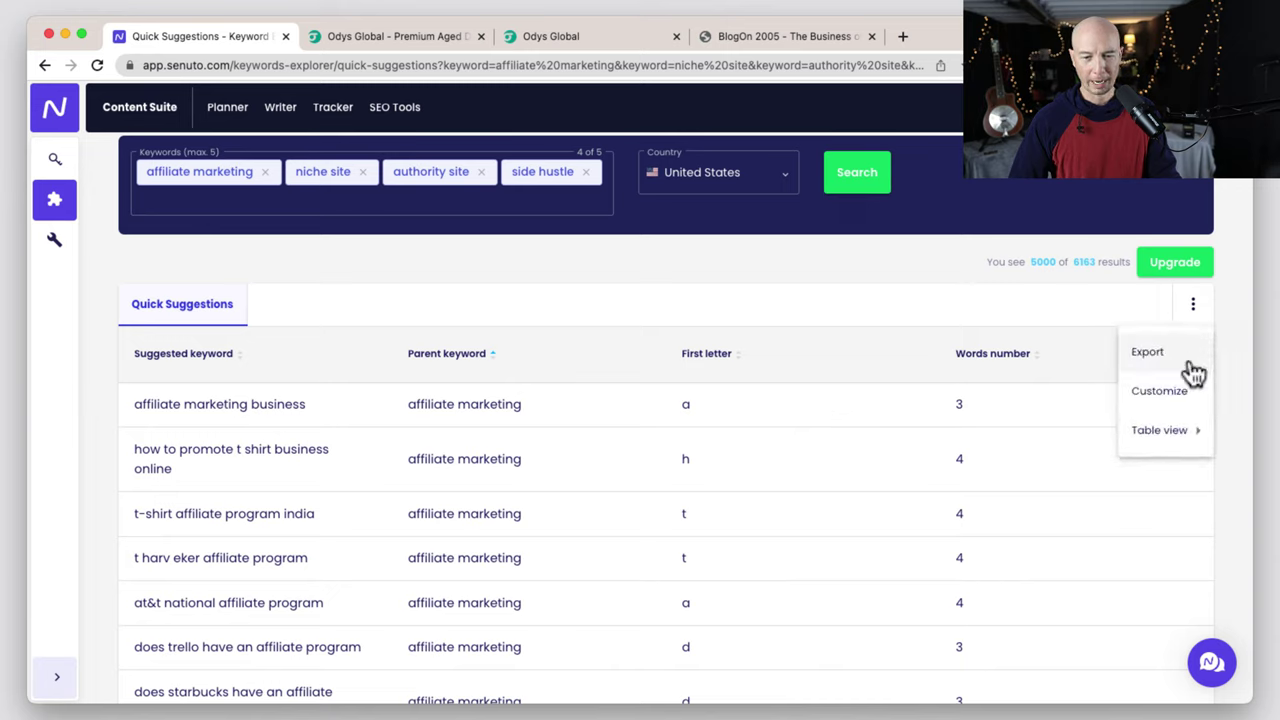
mouse_move(1183, 447)
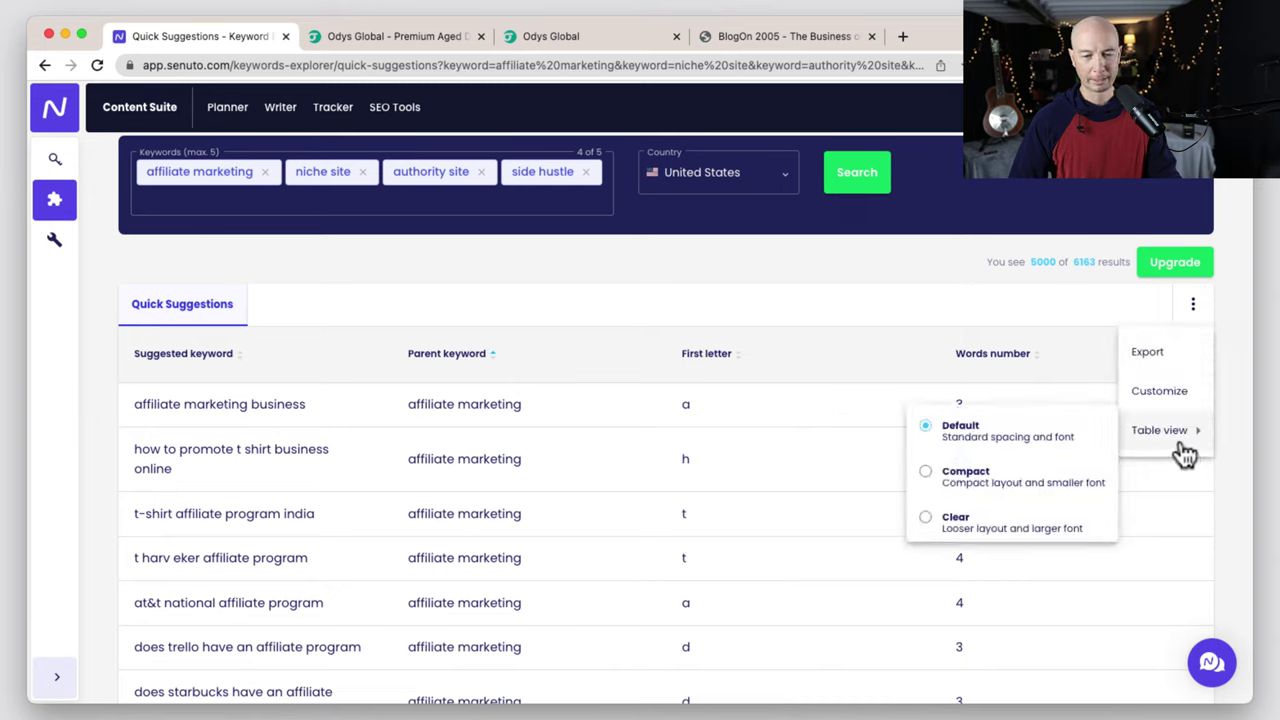
click(1179, 393)
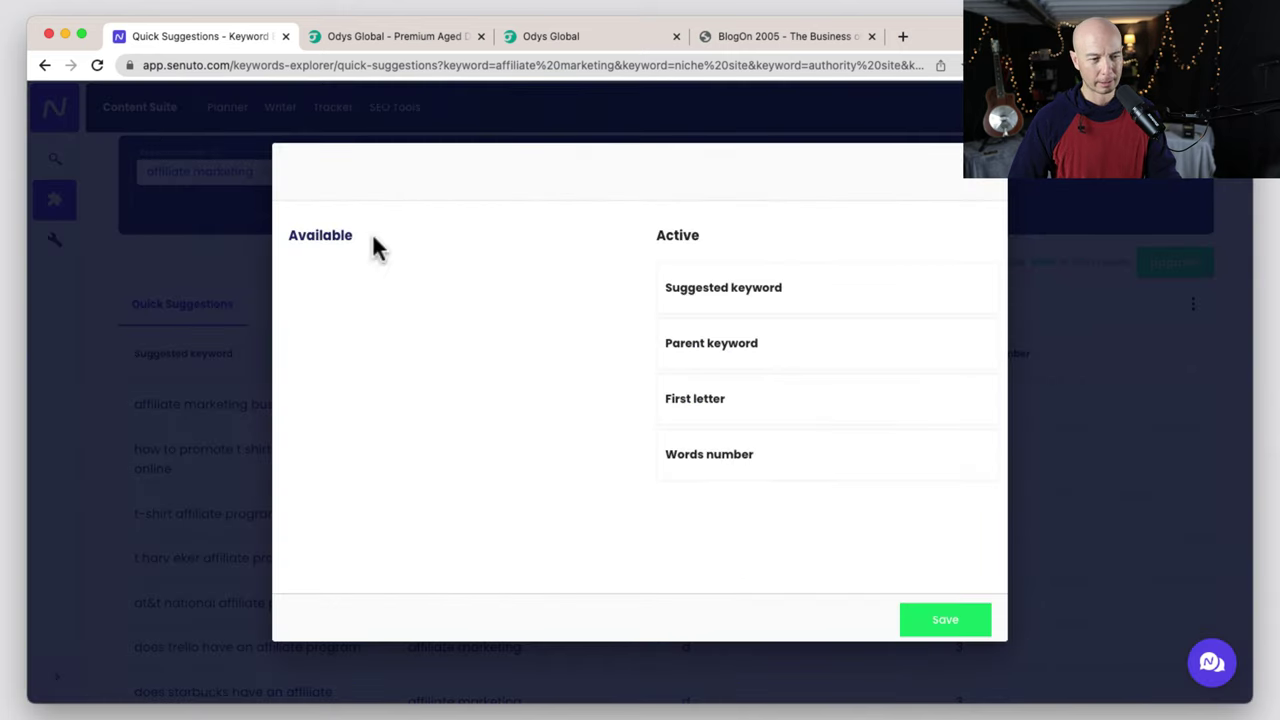
drag(811, 295, 800, 323)
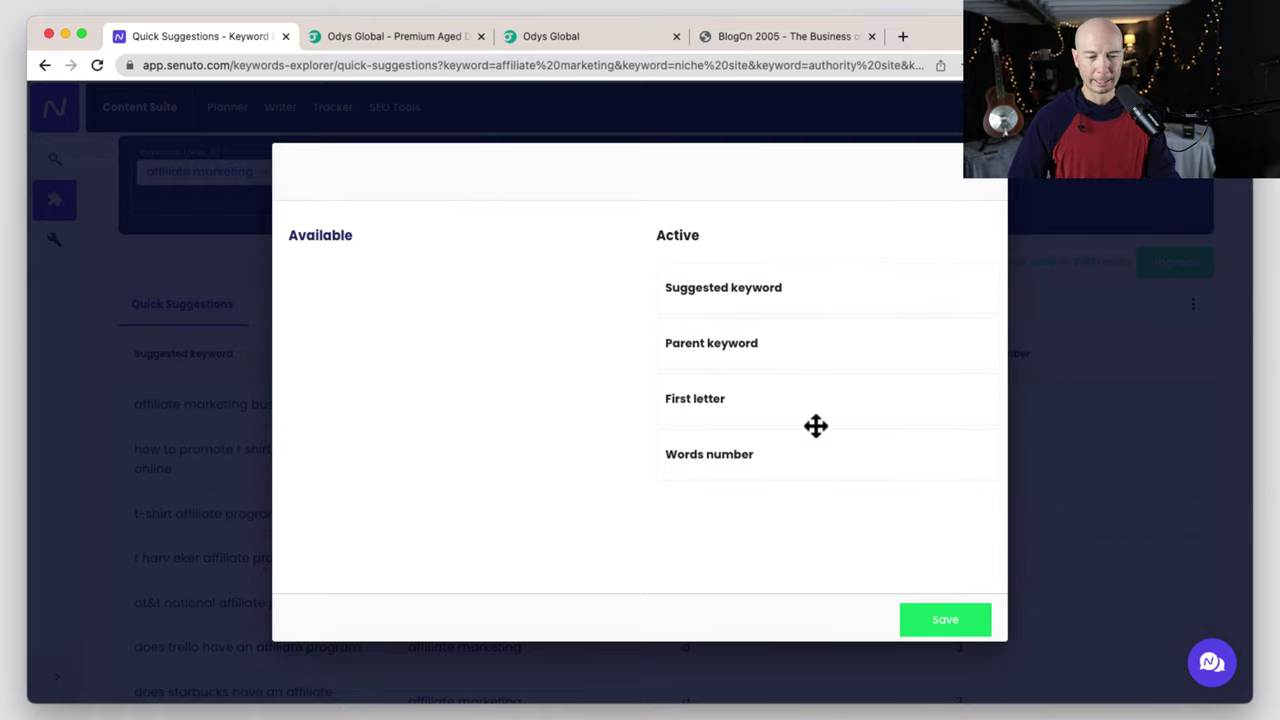
click(978, 188)
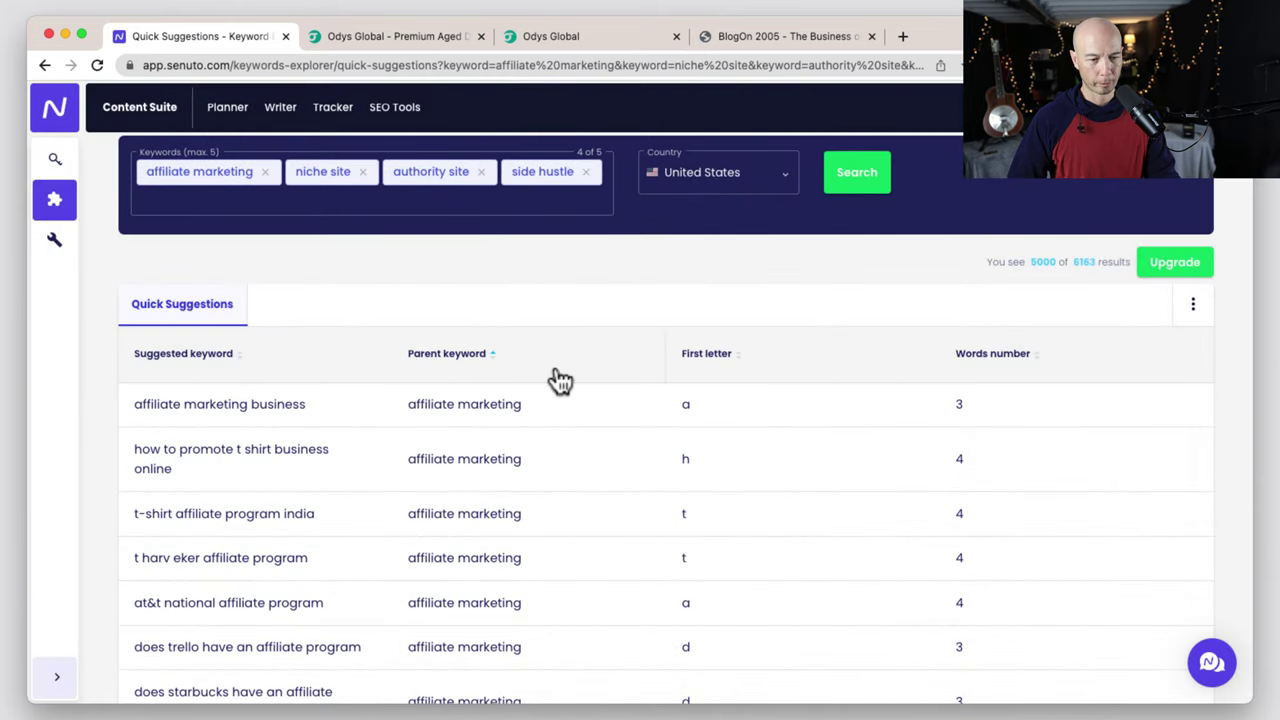
scroll(612, 680, up, 2)
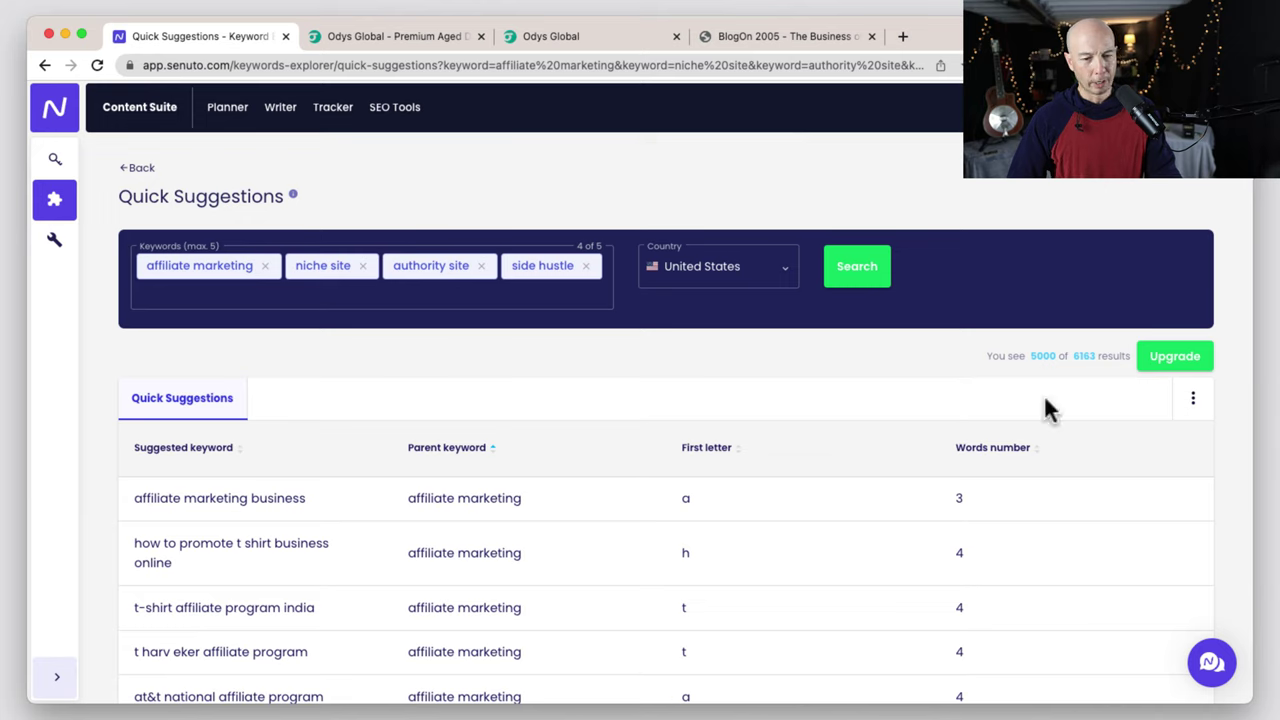
Check the export option for the suggestions table, then go back to the Keyword Explorer start page.
click(1192, 402)
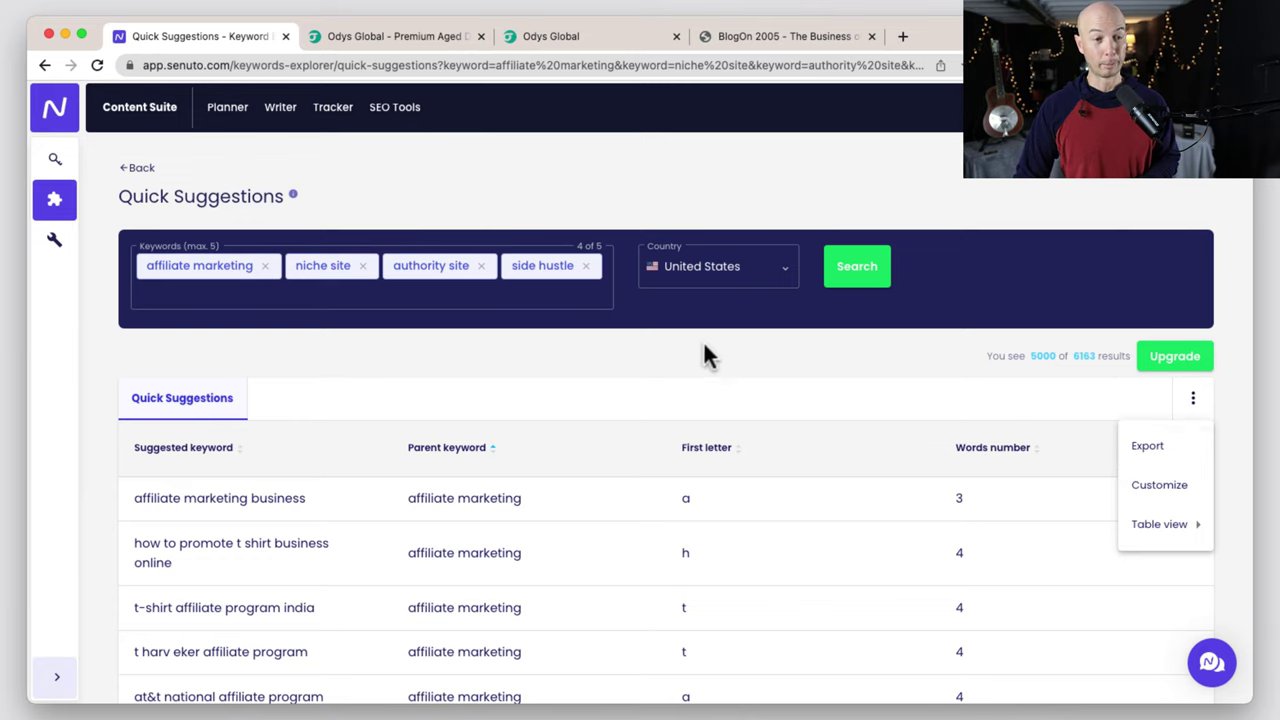
click(270, 205)
click(140, 168)
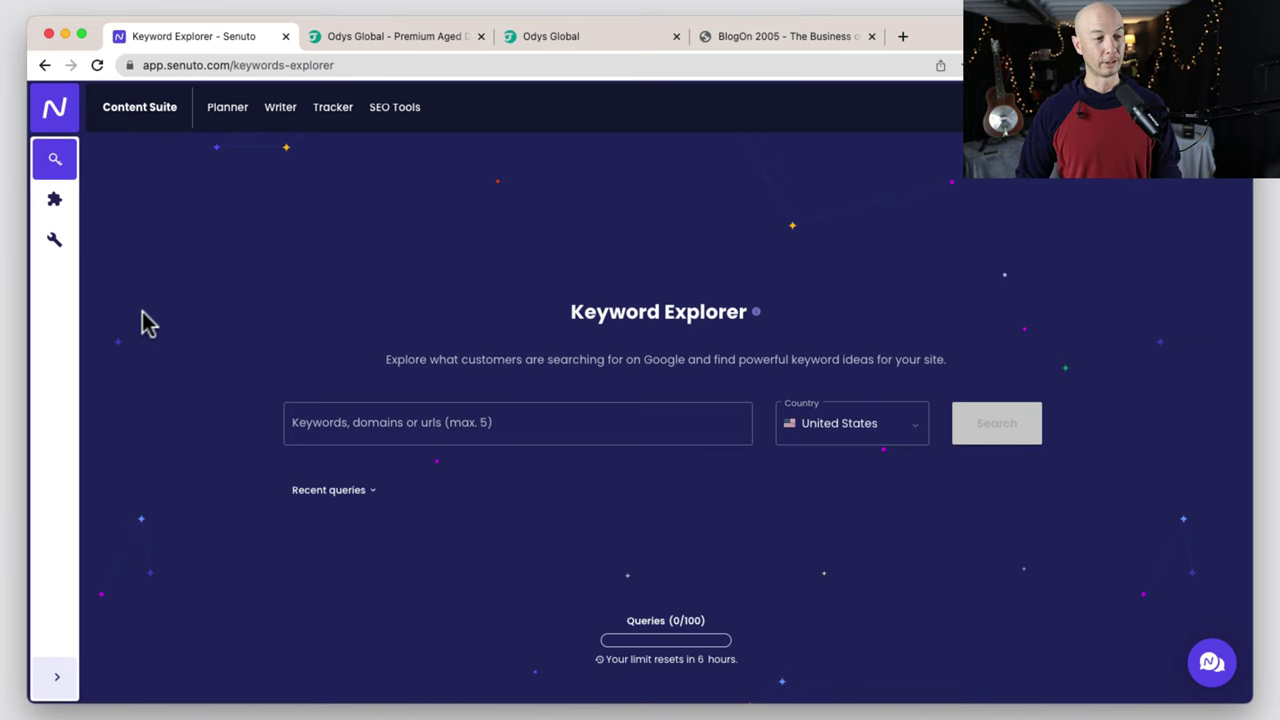
Show the Keyword Explorer category of the SEO tools and run the Keyword Explorer from there.
click(390, 110)
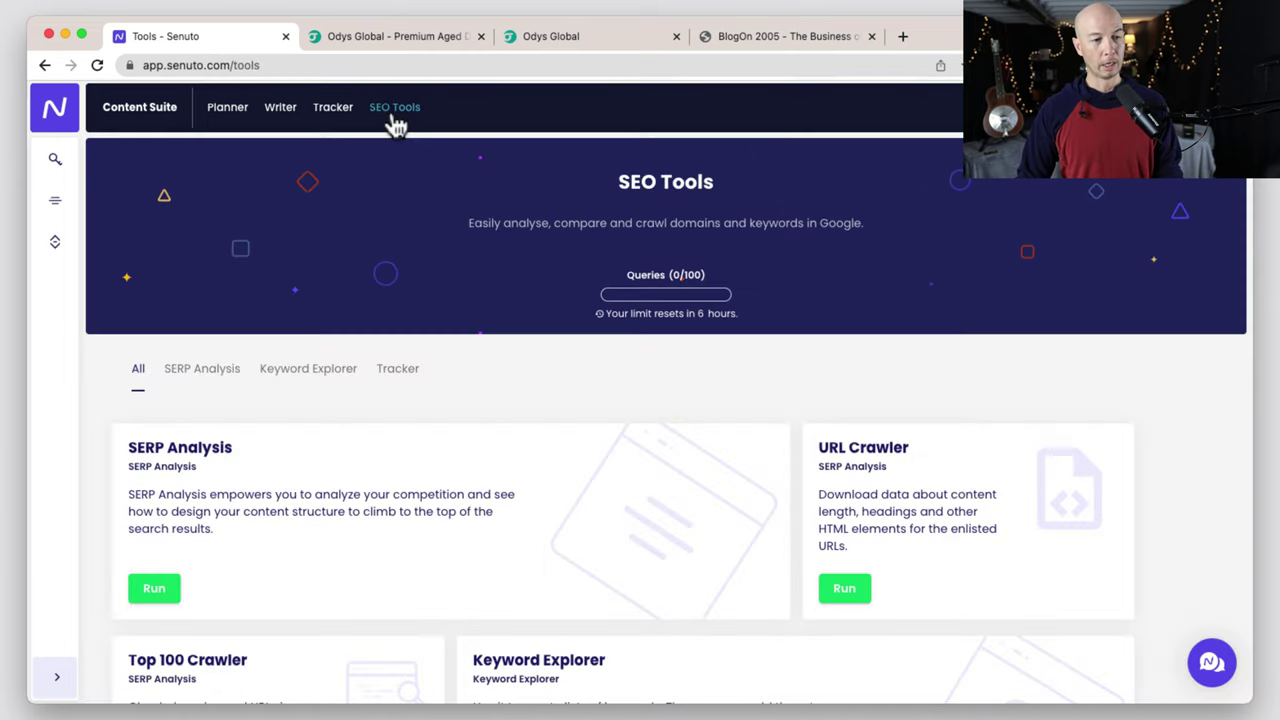
click(352, 379)
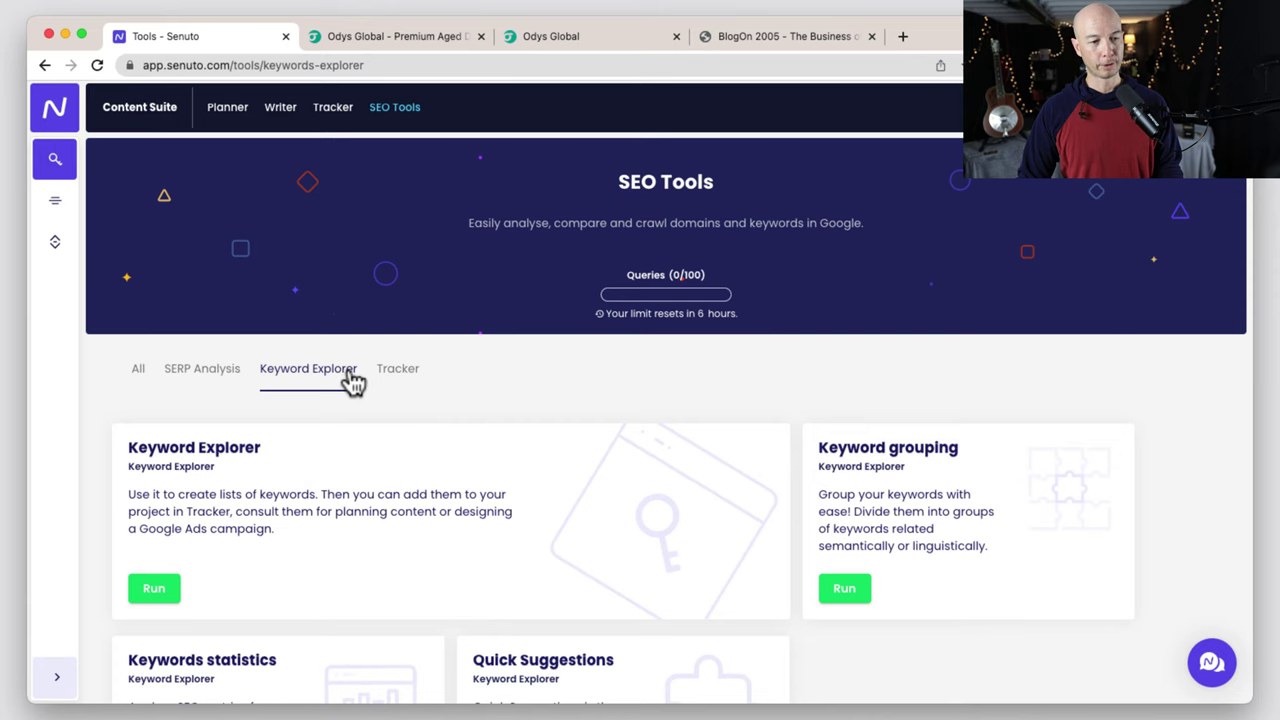
scroll(451, 394, down, 3)
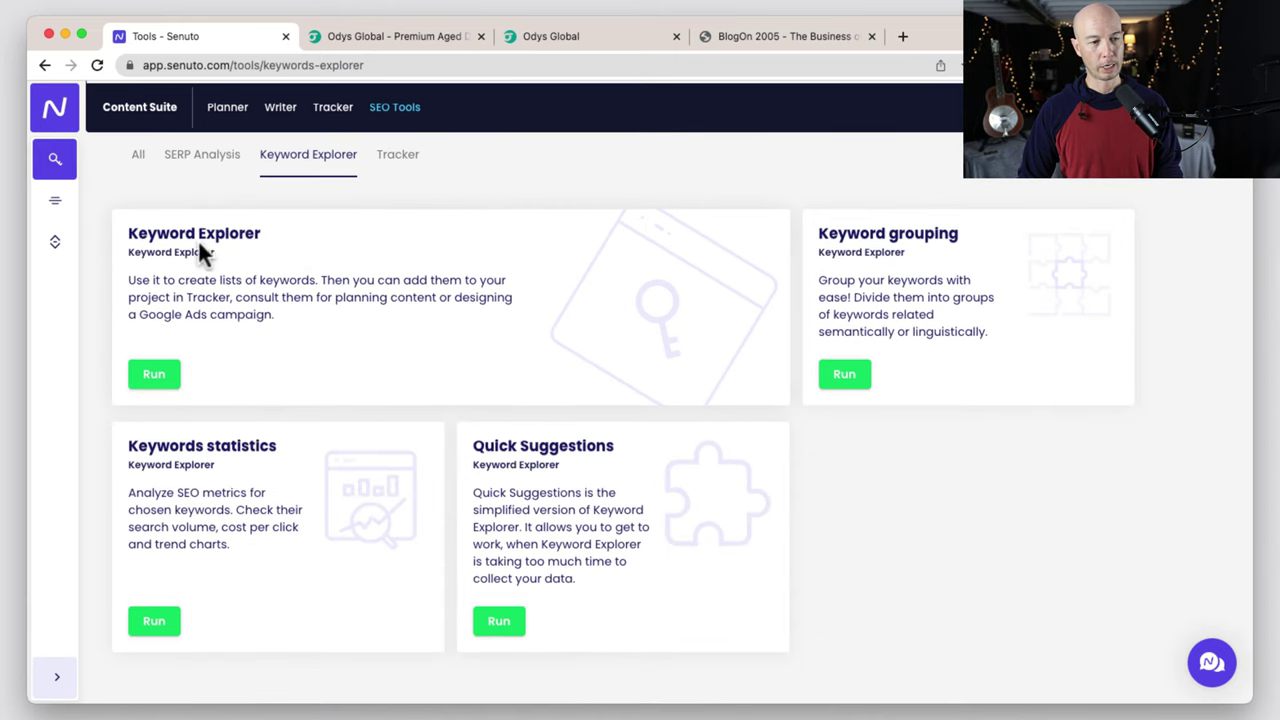
click(150, 380)
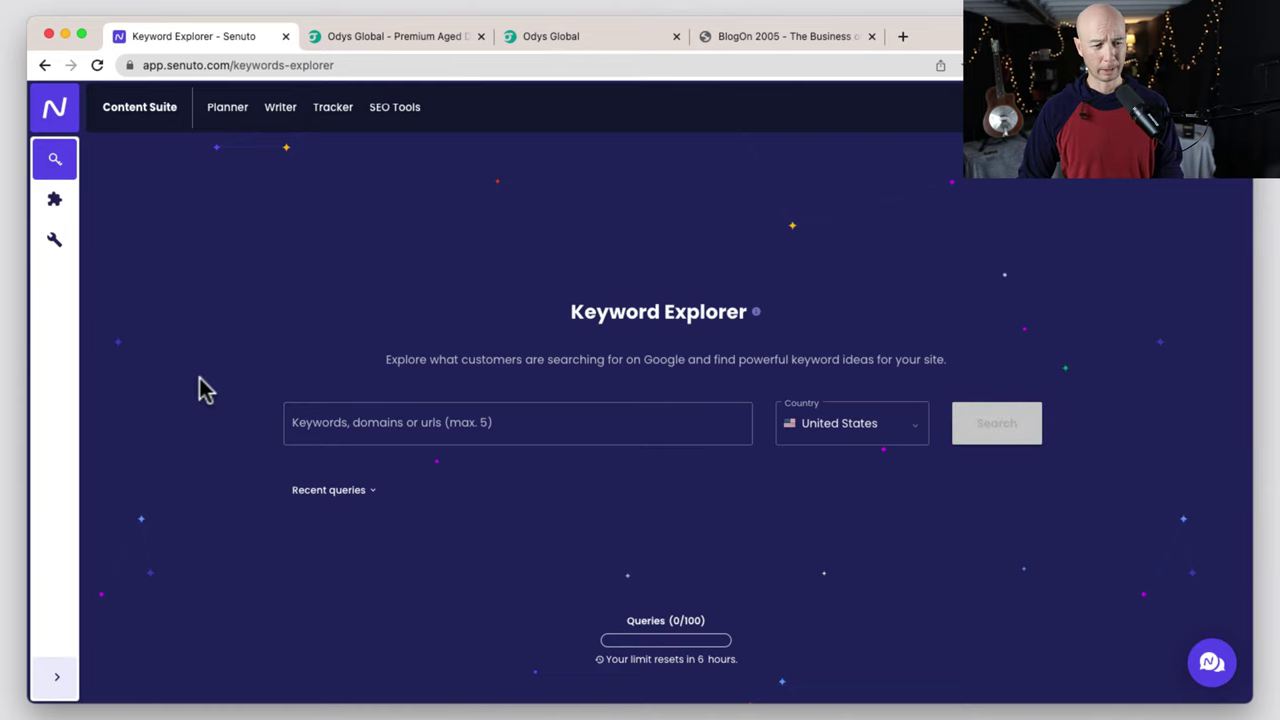
Run the recent Keyword Explorer query for "niche site" and "affiliate site" with the United States as country.
click(574, 426)
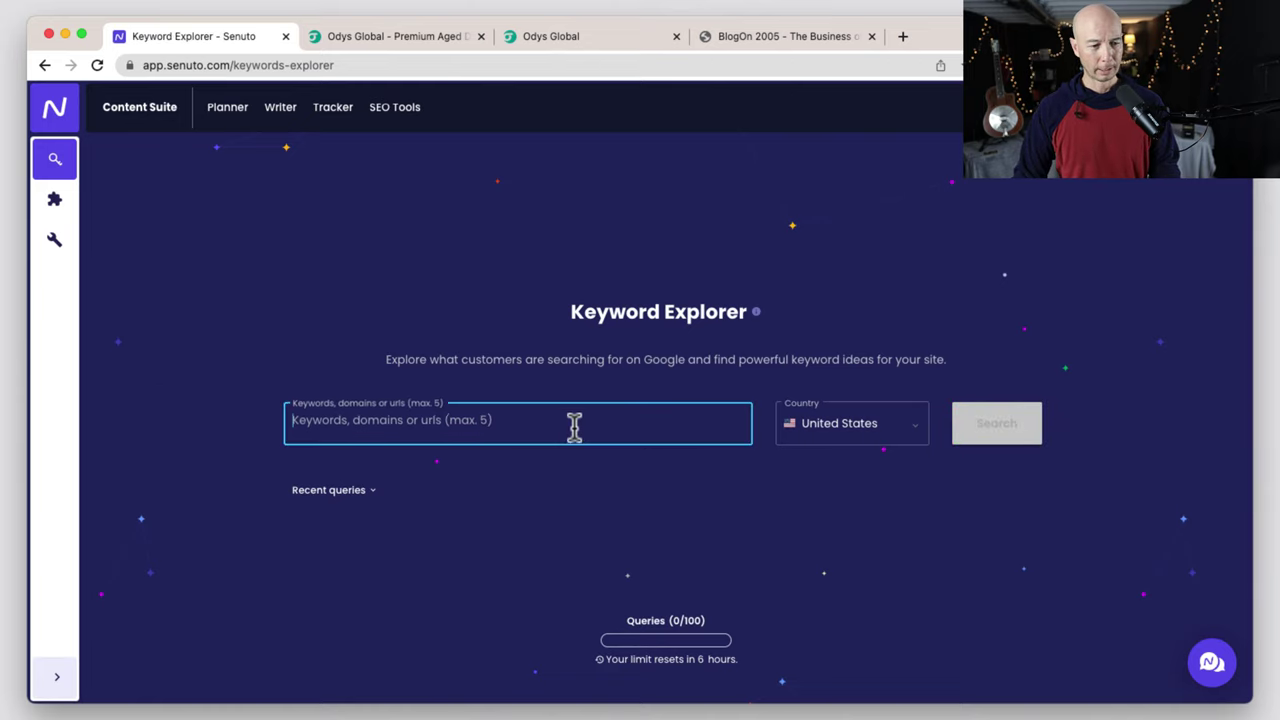
scroll(565, 445, down, 1)
click(368, 484)
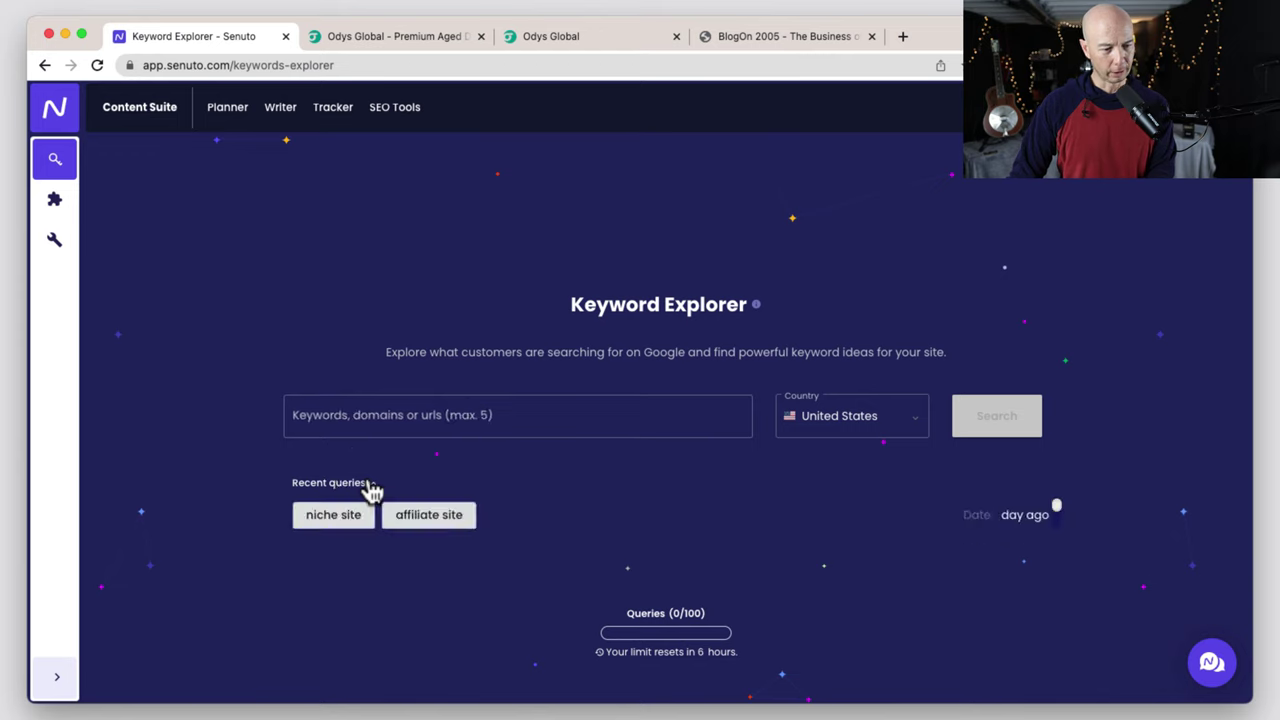
click(362, 517)
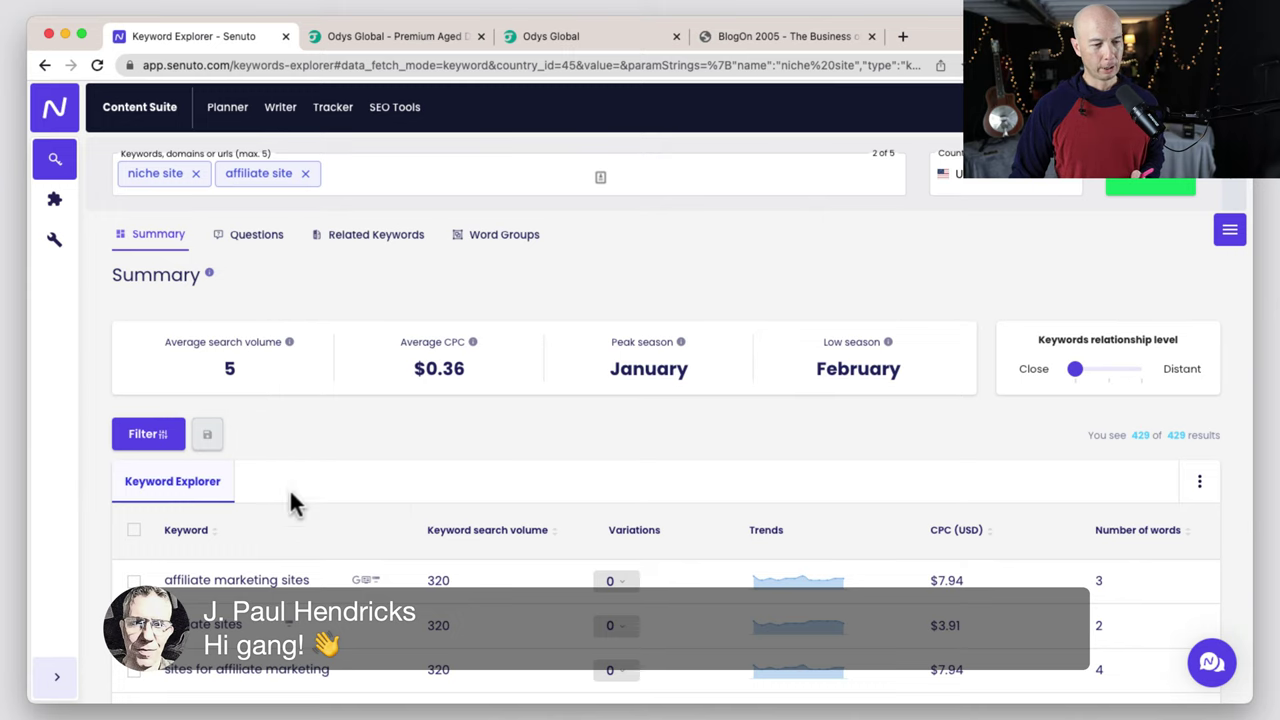
Compare the keyword results at a middle keywords relationship level, then set the level back to Close.
scroll(300, 520, down, 2)
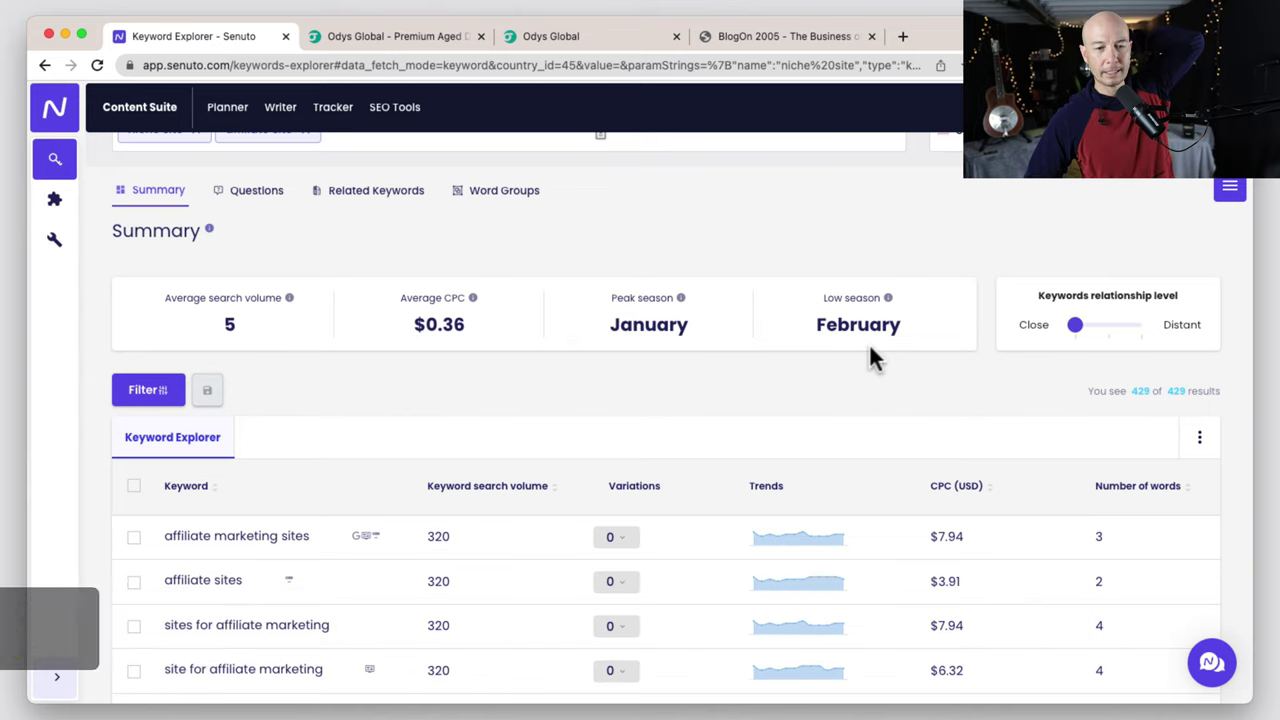
click(1106, 326)
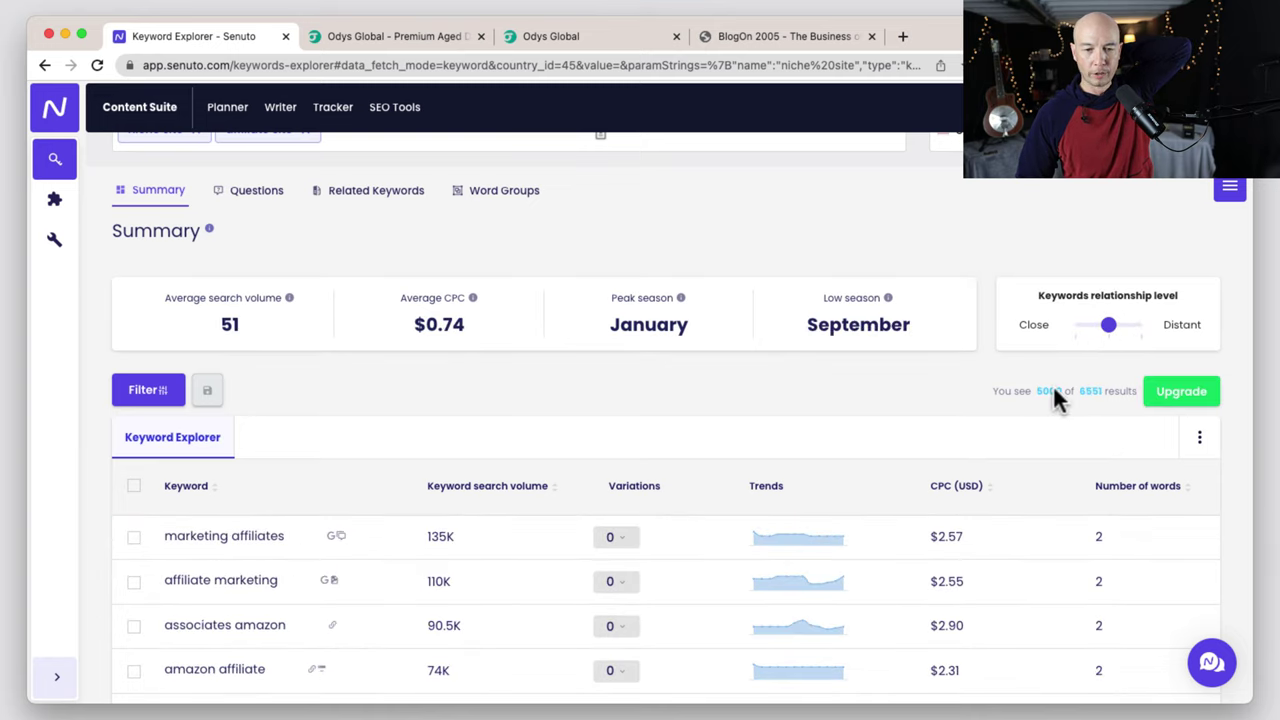
click(1077, 326)
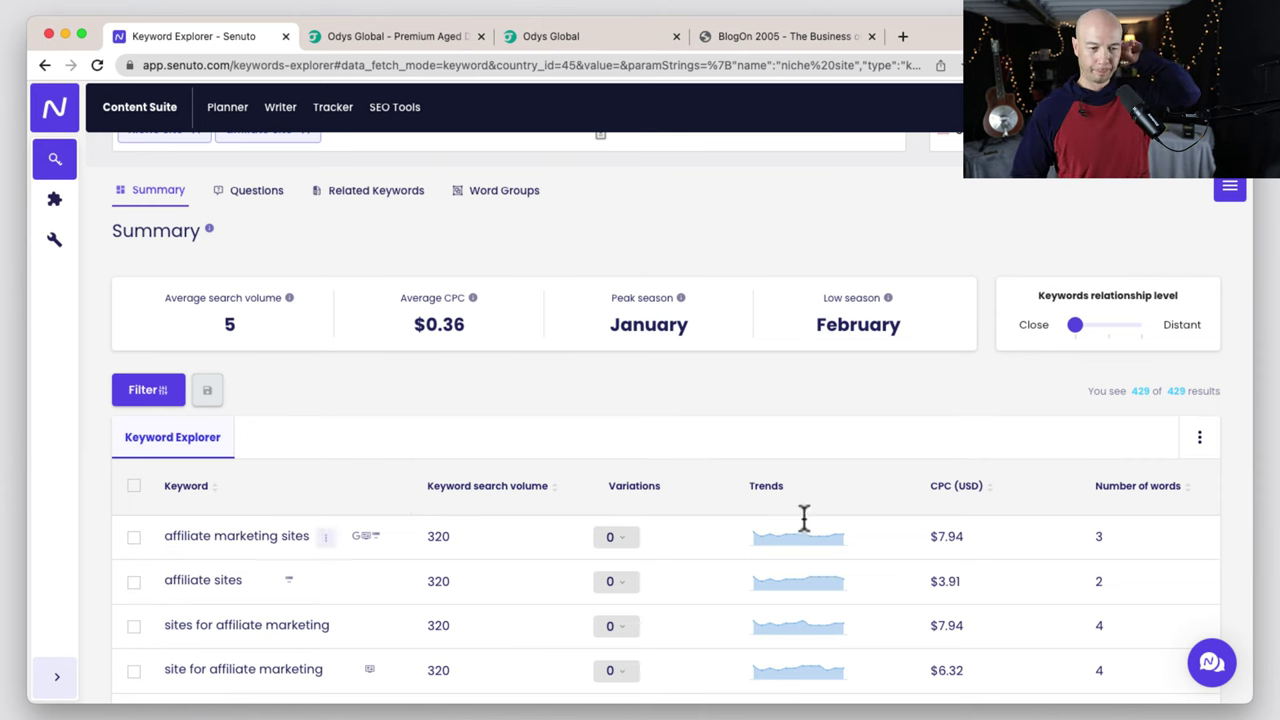
Review the keyword table, select the keyword "affiliate marketing sites", and check where it can be added without choosing a destination.
scroll(634, 449, down, 3)
scroll(634, 449, up, 2)
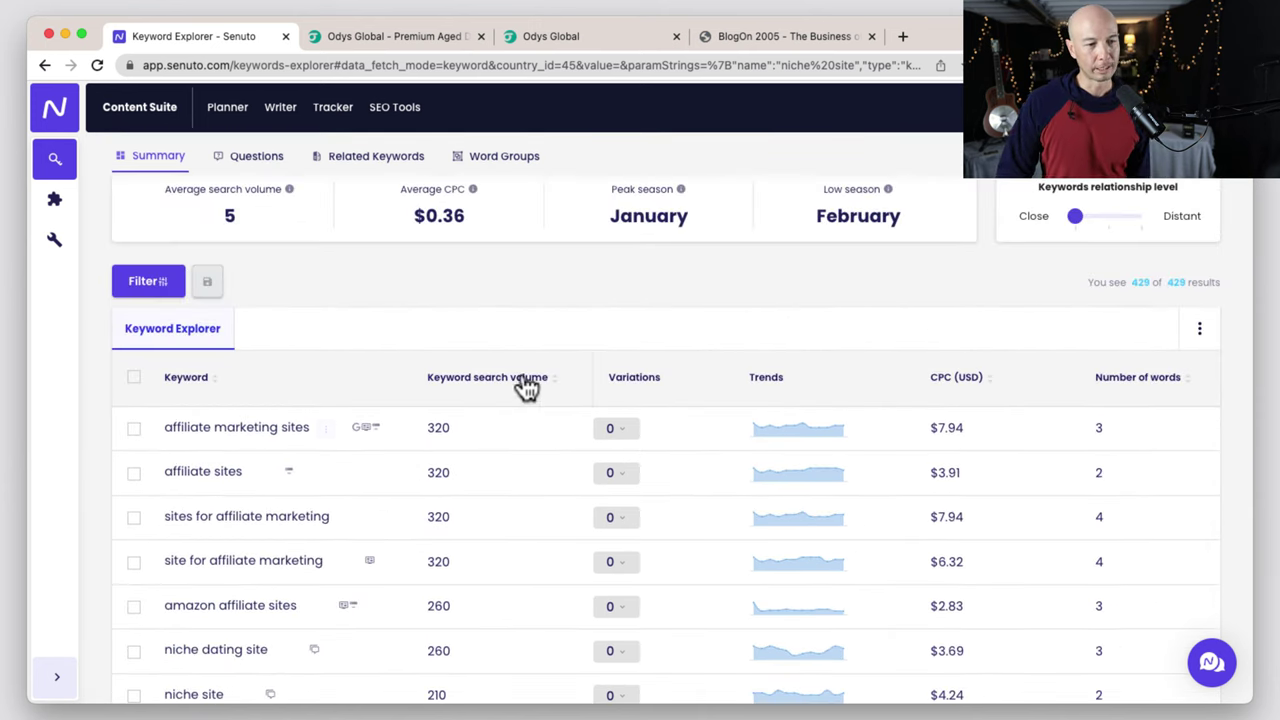
scroll(408, 385, down, 2)
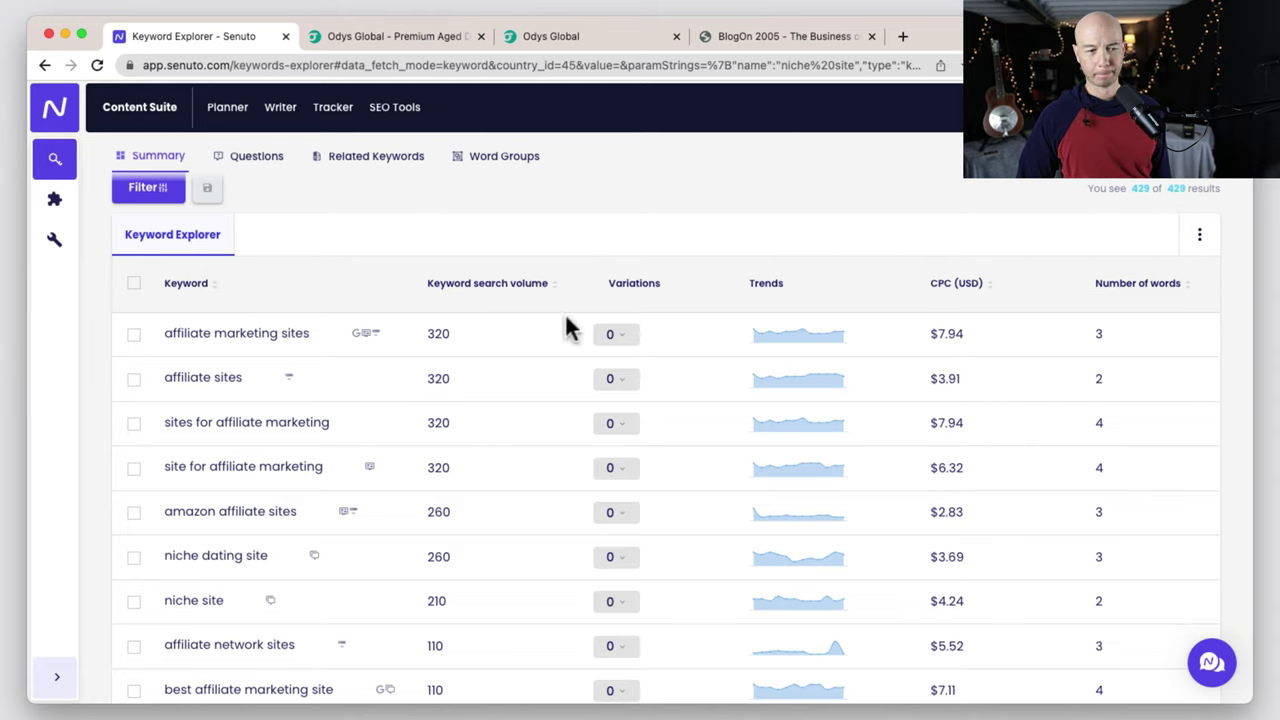
click(134, 336)
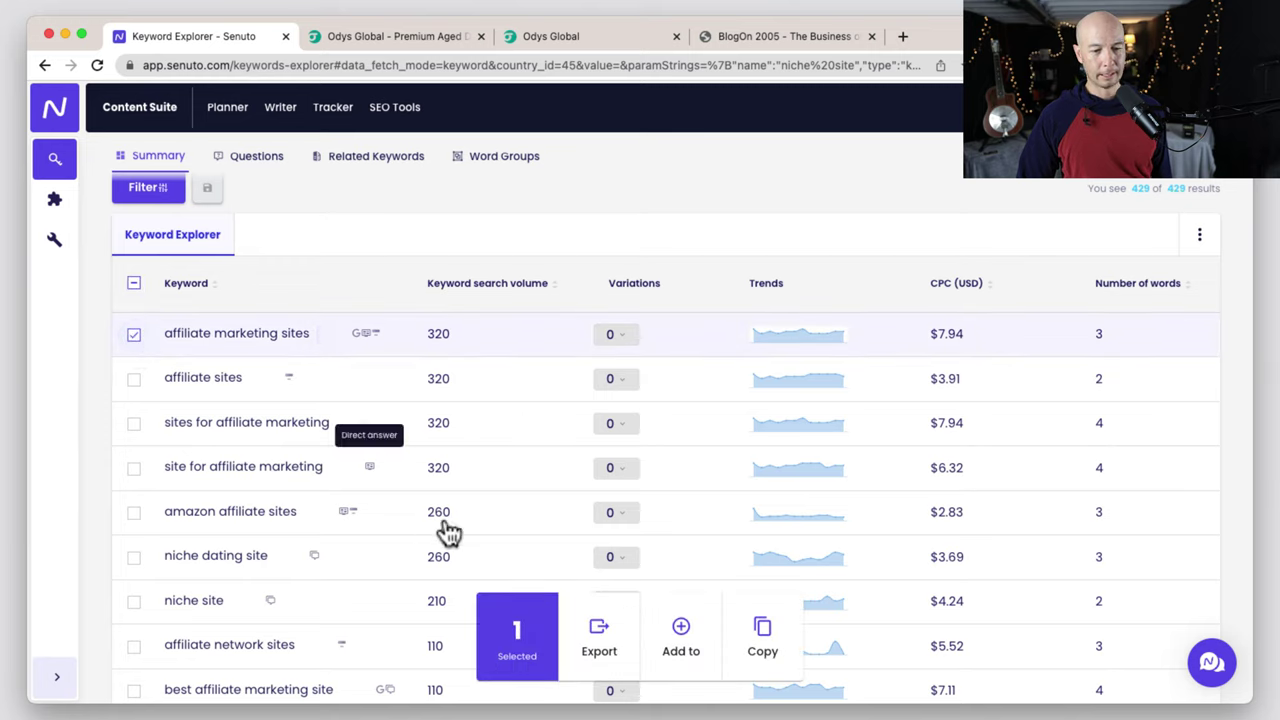
click(680, 630)
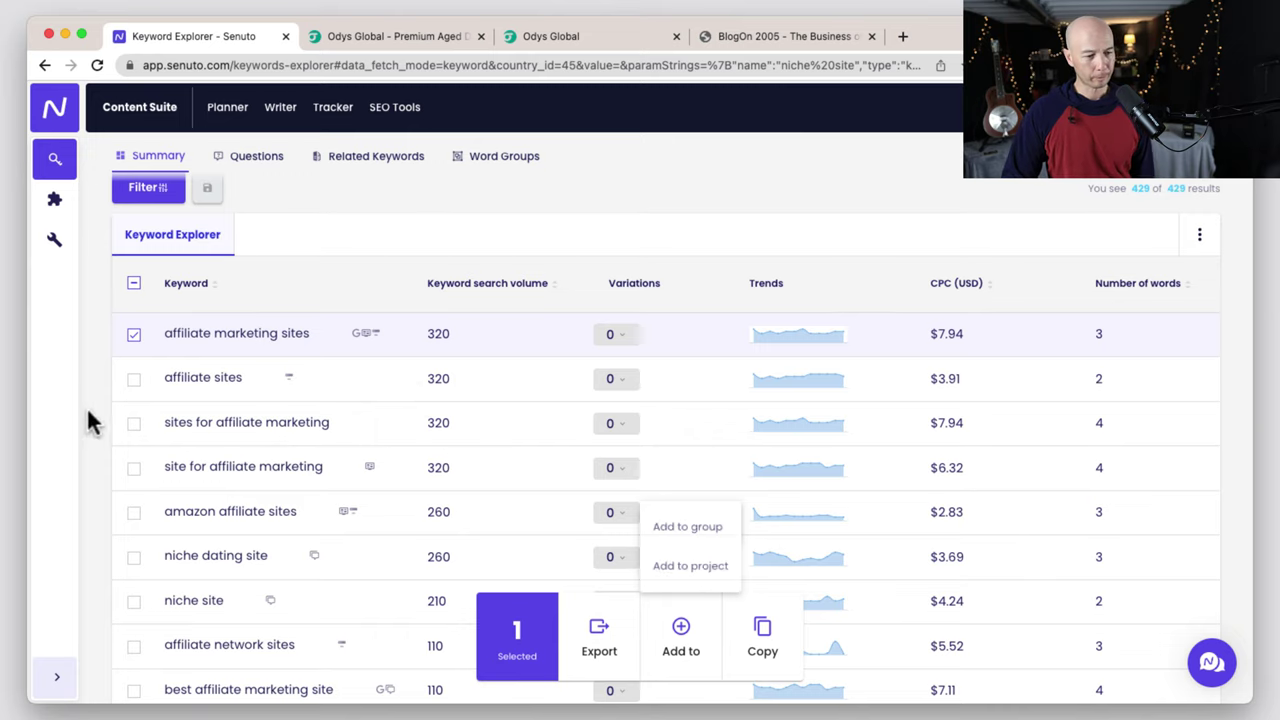
click(443, 234)
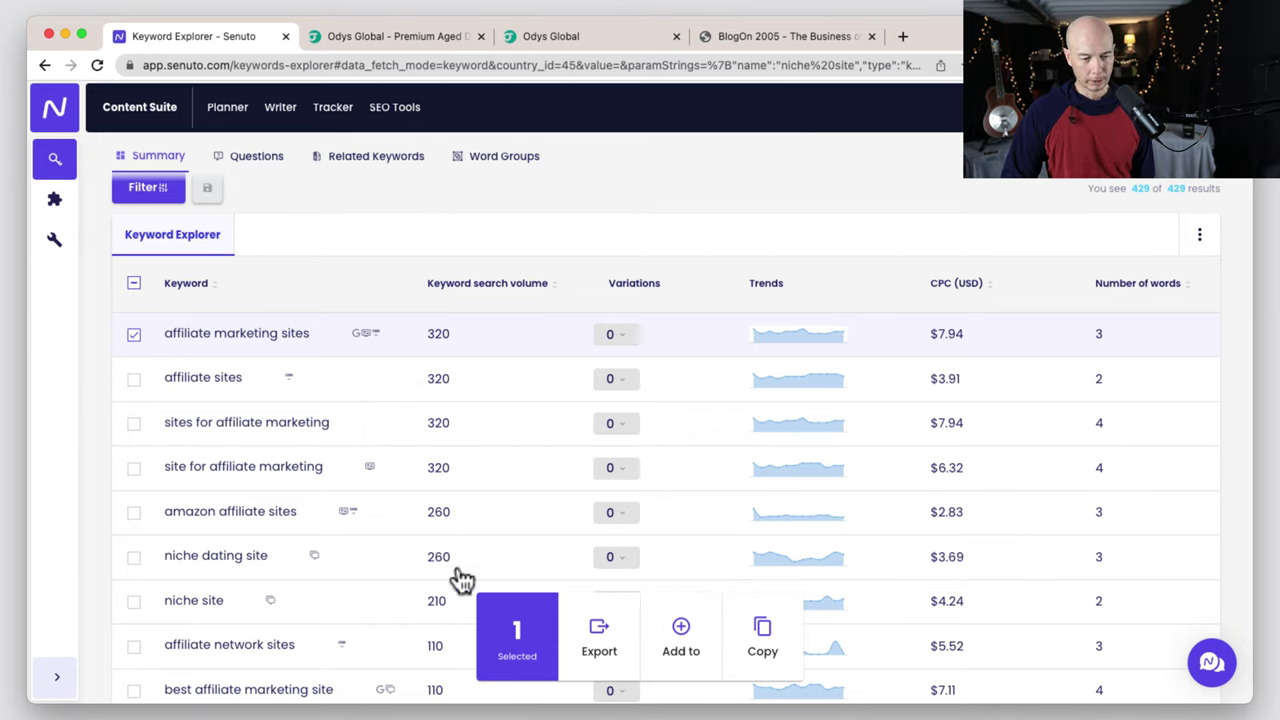
Deselect the keyword "affiliate marketing sites" and review the rest of the Summary keyword table.
click(135, 333)
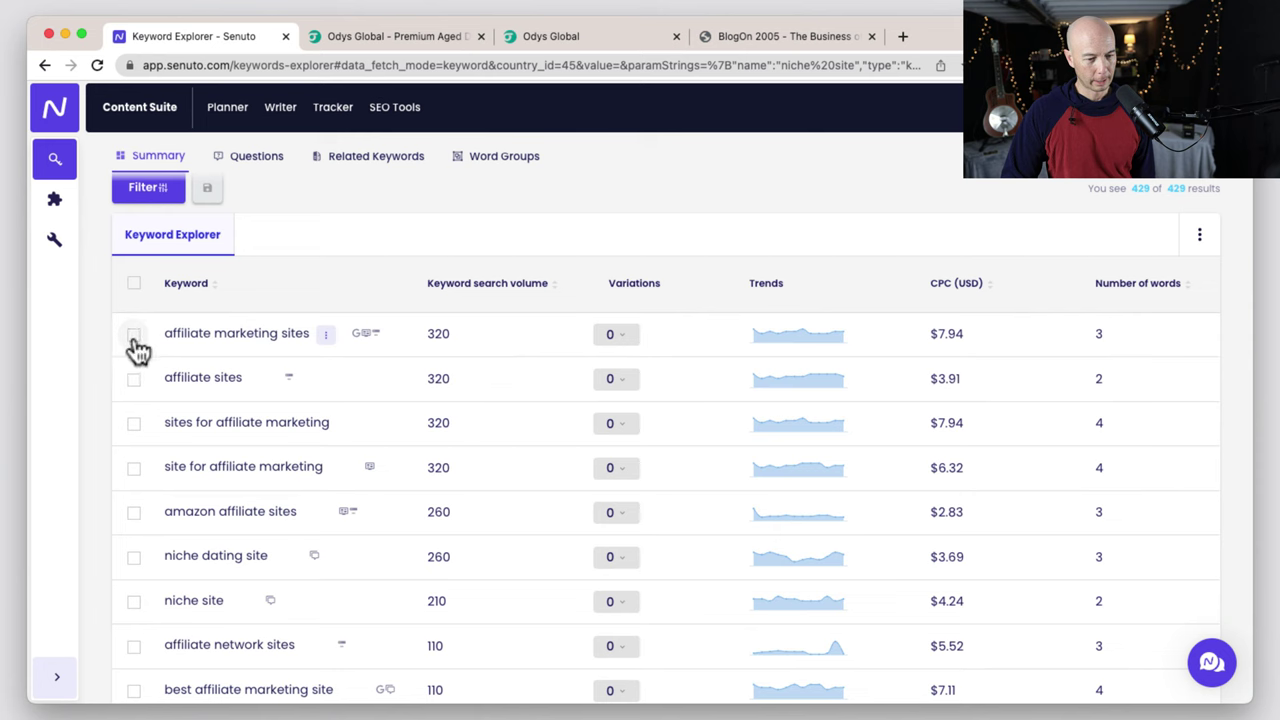
scroll(271, 314, down, 3)
scroll(272, 316, down, 3)
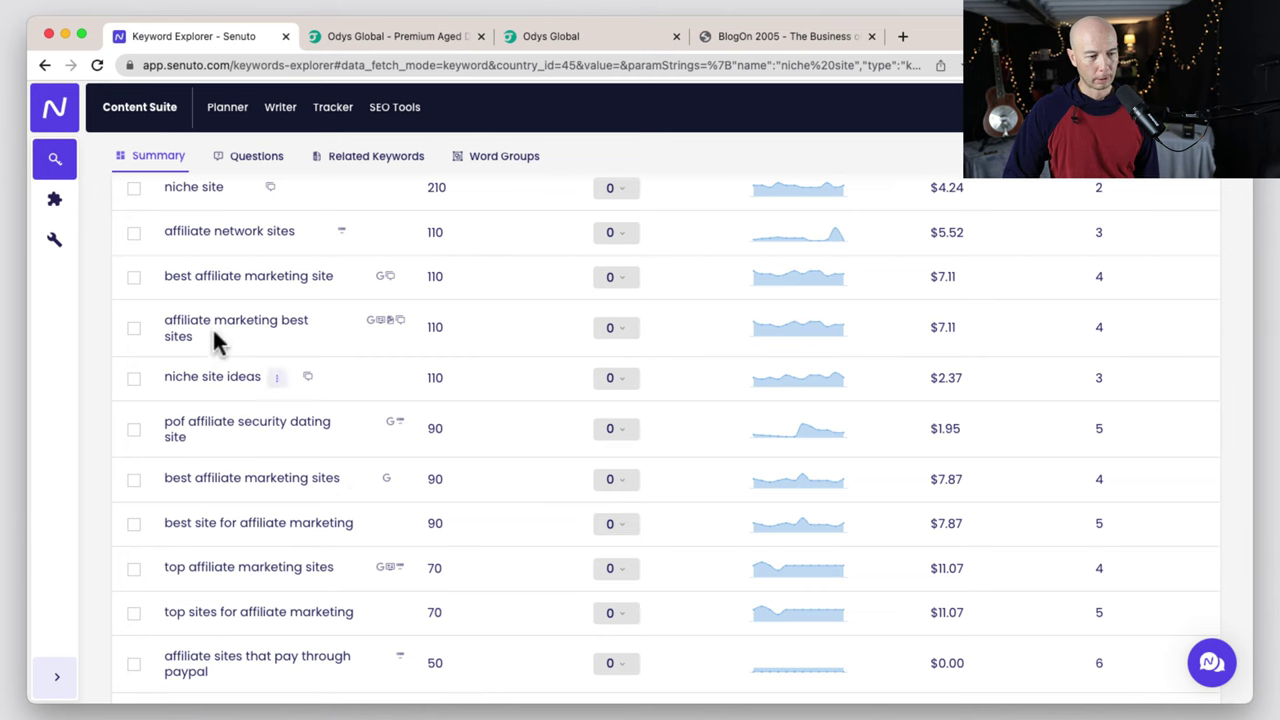
scroll(350, 553, down, 15)
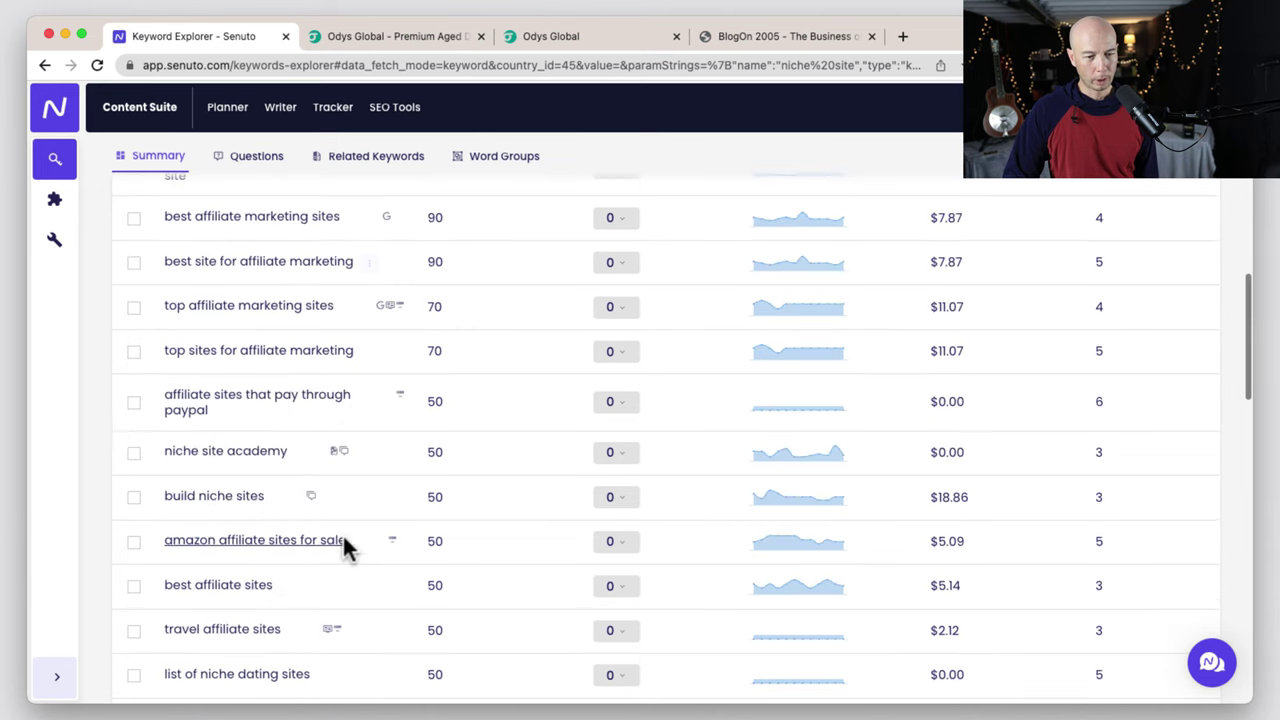
scroll(297, 540, down, 7)
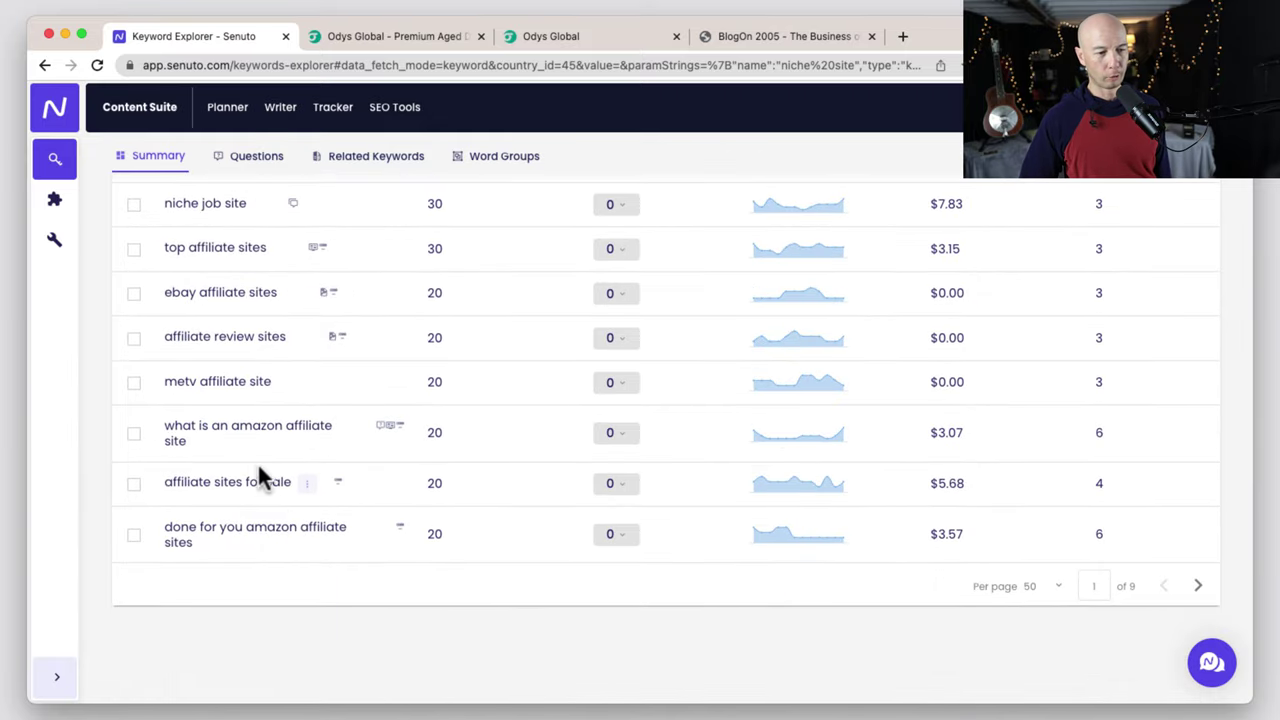
scroll(235, 490, up, 20)
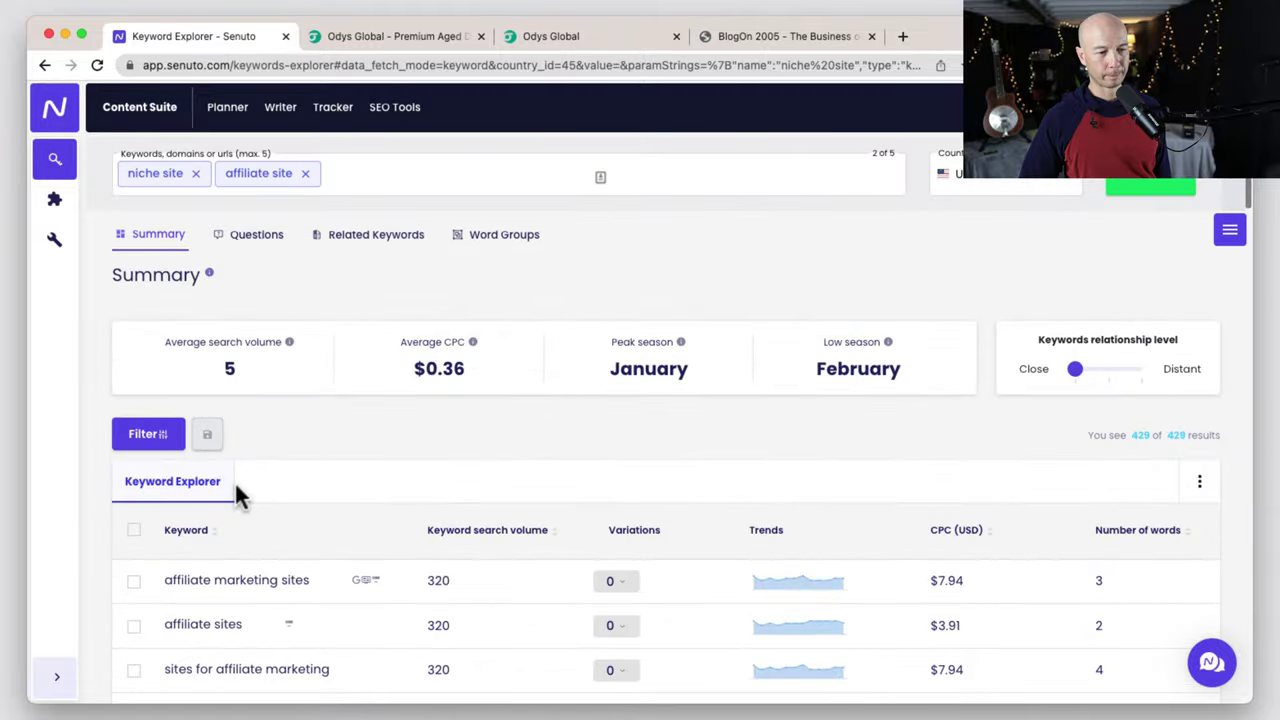
Show the Questions report for "niche site" and "affiliate site" and look through the question keywords.
click(257, 232)
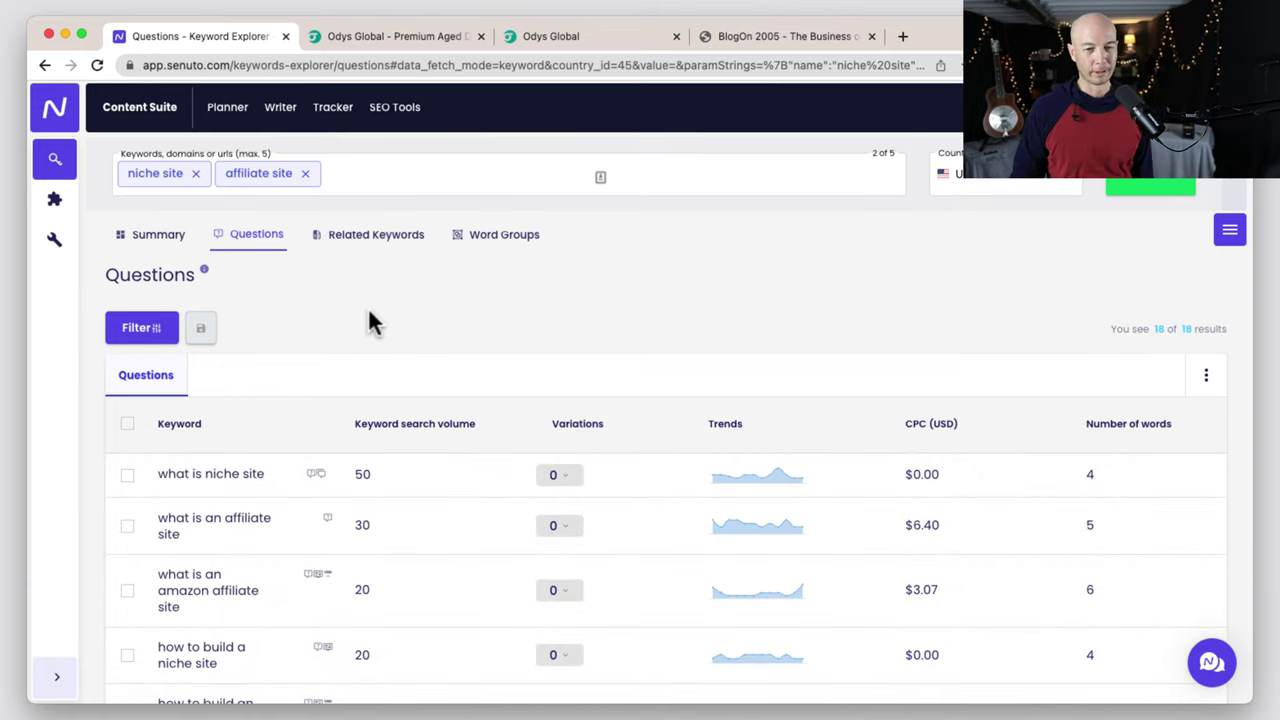
scroll(350, 310, down, 3)
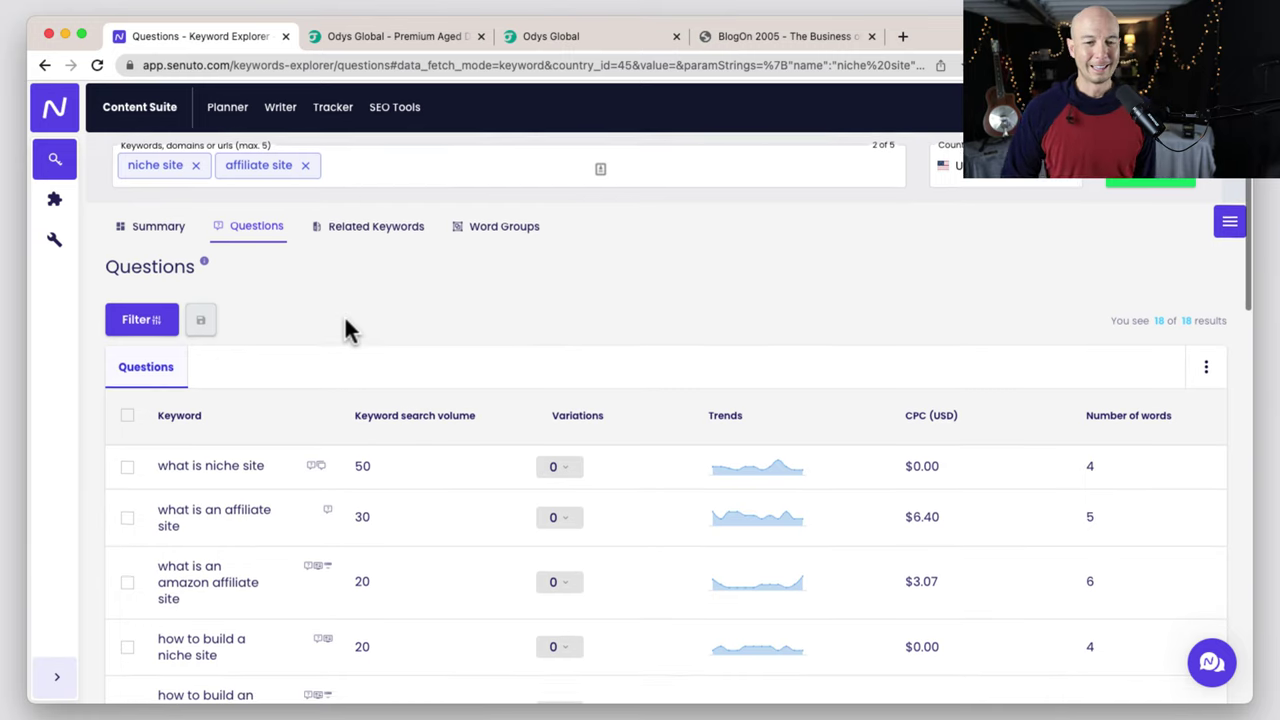
scroll(341, 305, down, 2)
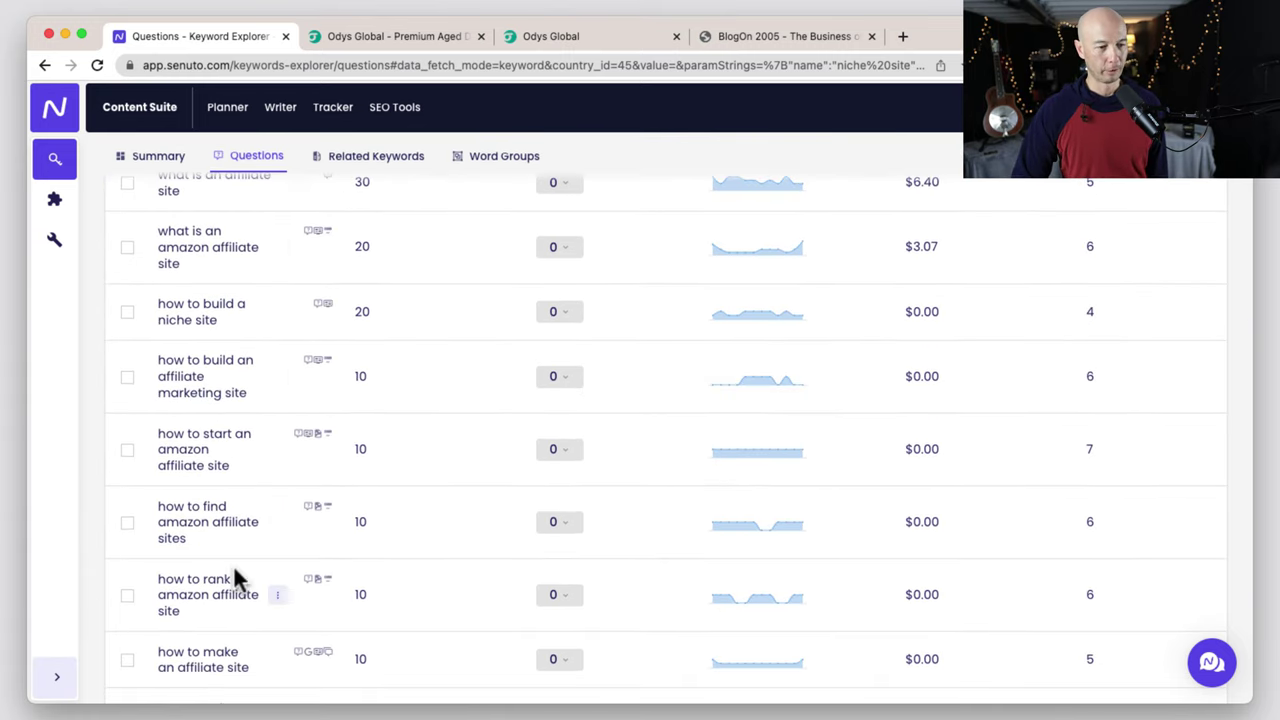
Open the keyword details of "how to start an amazon affiliate site" and examine its trends, propositions and SERP analysis.
click(195, 457)
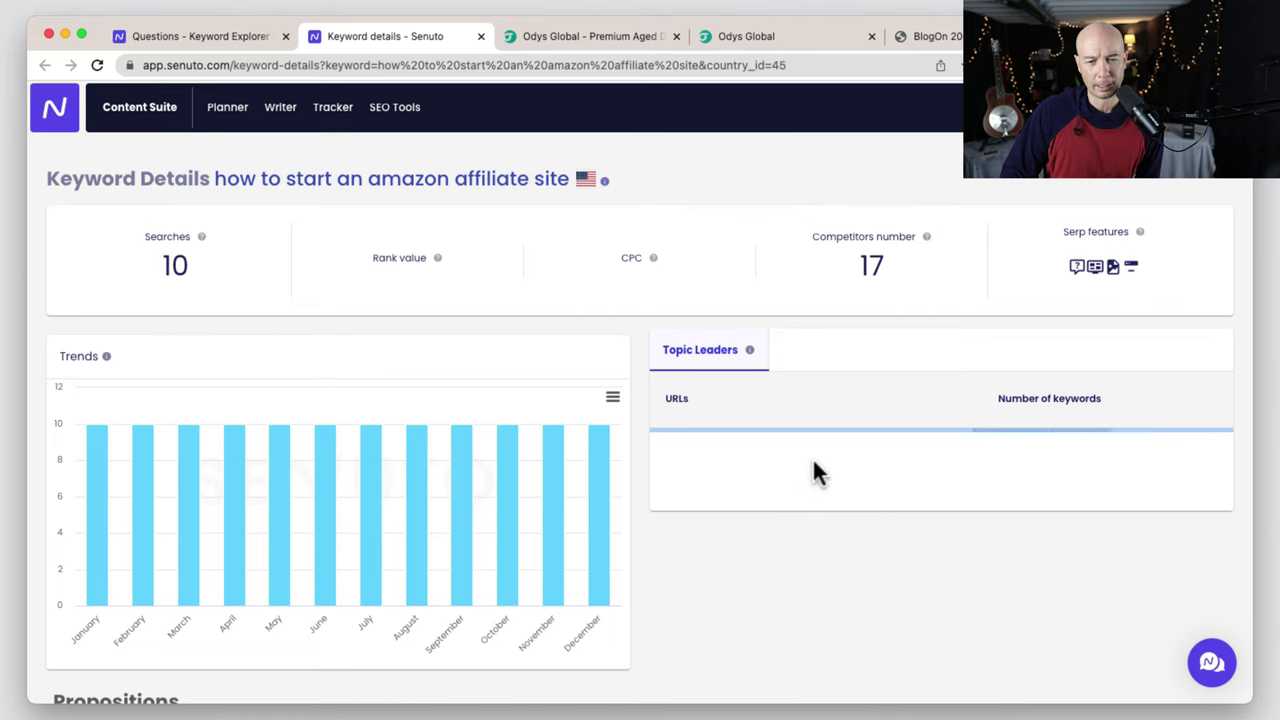
scroll(512, 352, down, 5)
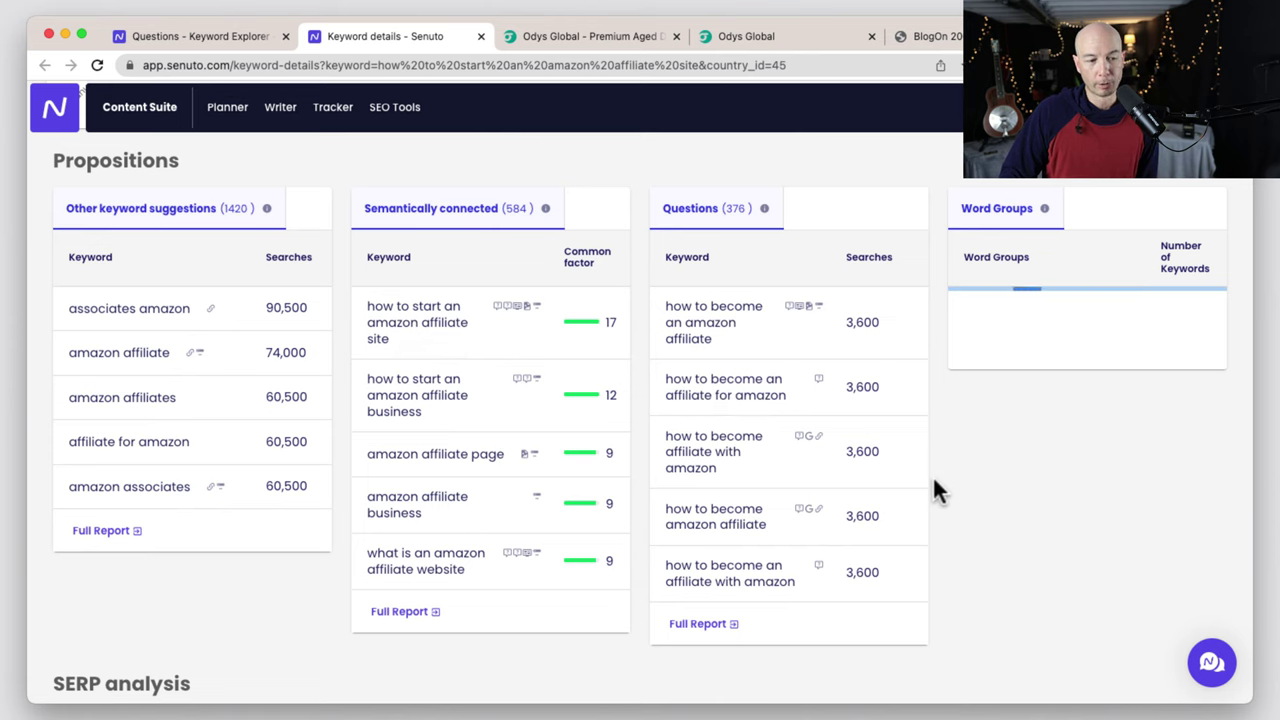
scroll(935, 480, down, 3)
scroll(934, 484, down, 3)
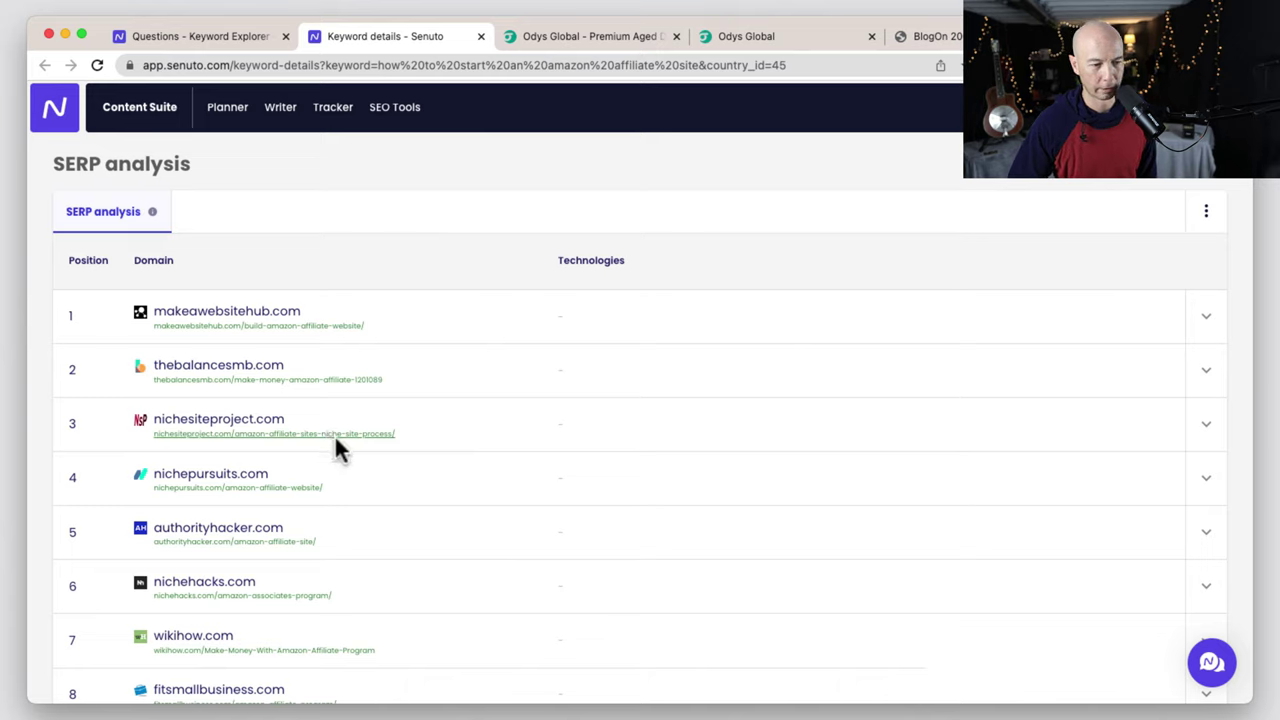
Expand the nichesiteproject.com result in the SERP analysis and examine the keywords its page ranks for.
click(1207, 424)
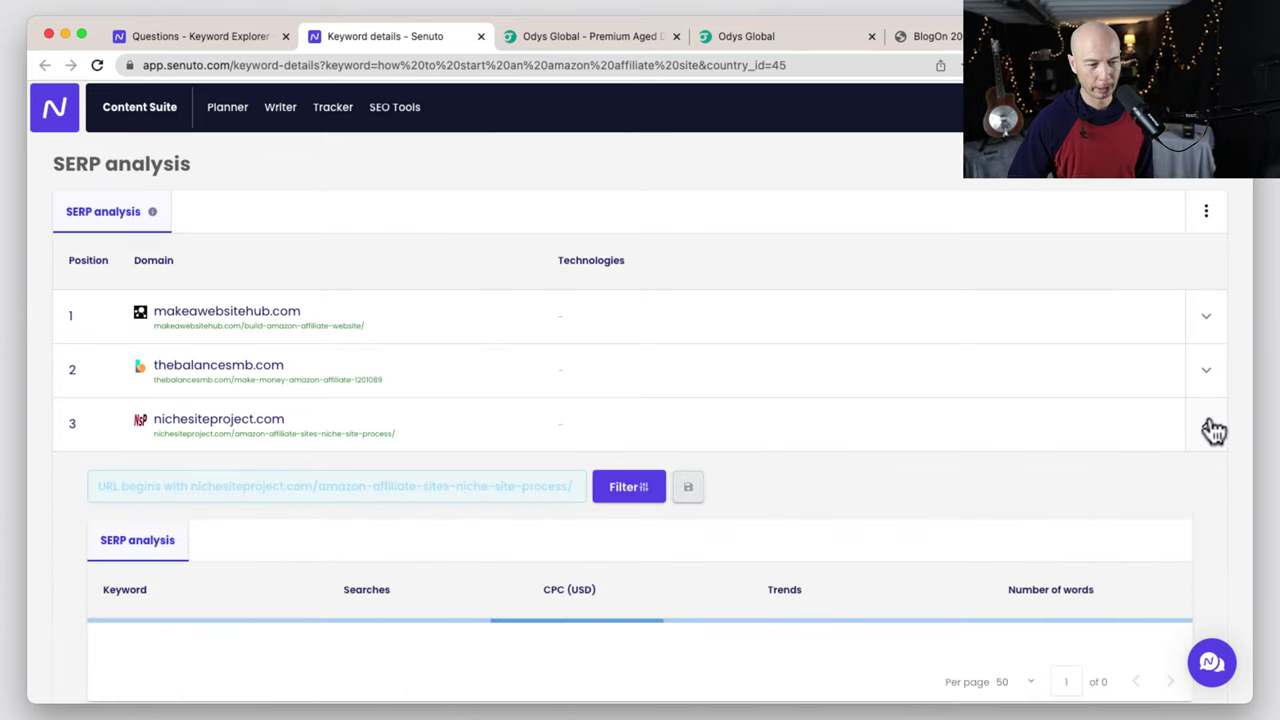
scroll(894, 440, down, 3)
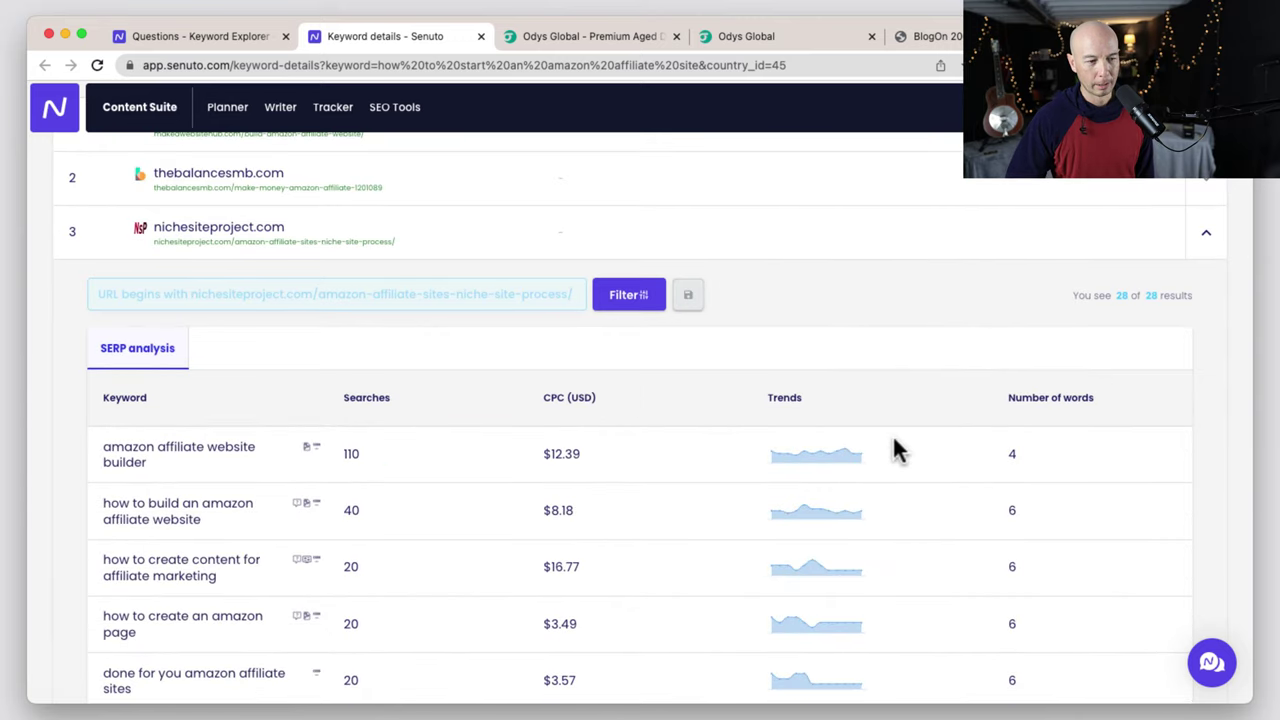
scroll(894, 440, down, 1)
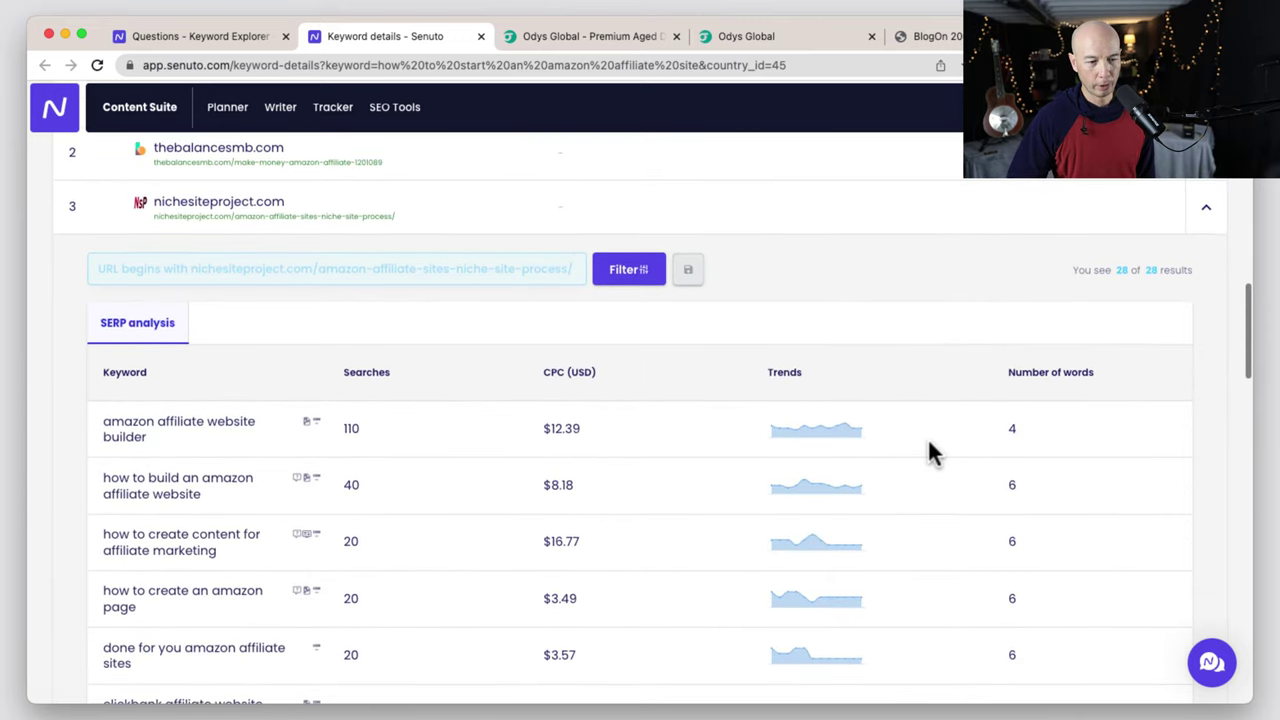
scroll(928, 445, up, 4)
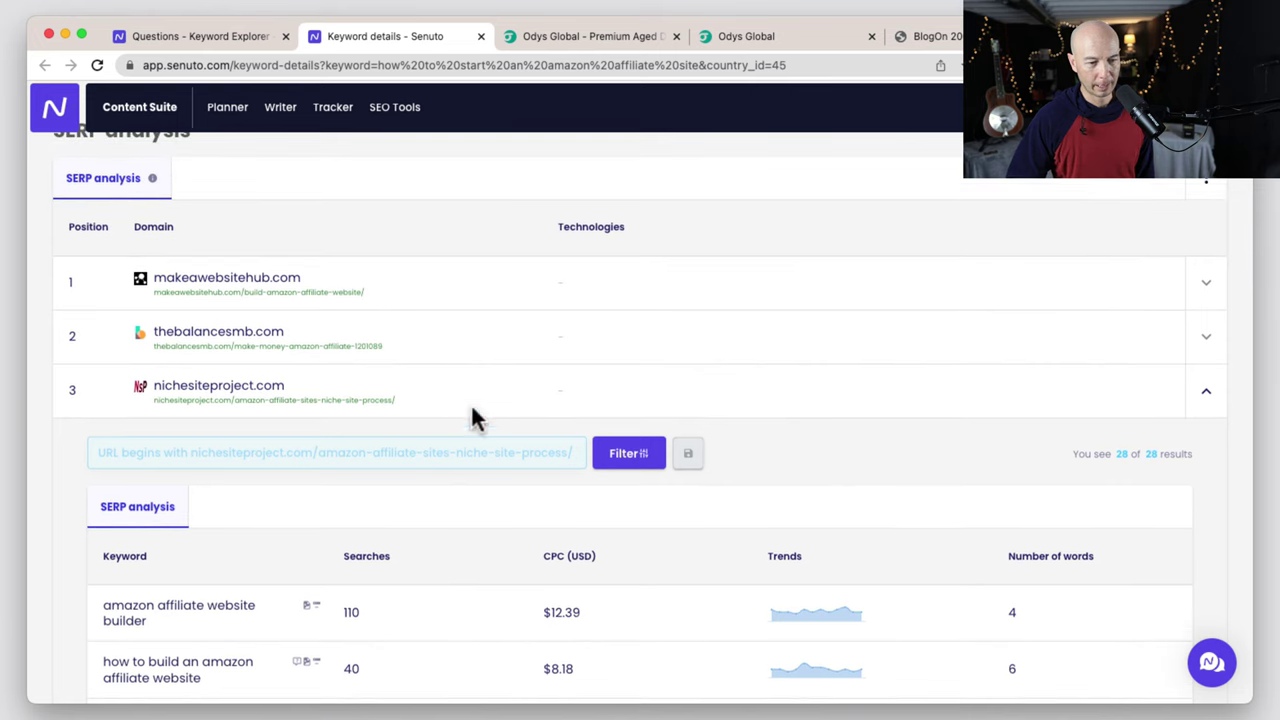
scroll(870, 465, down, 7)
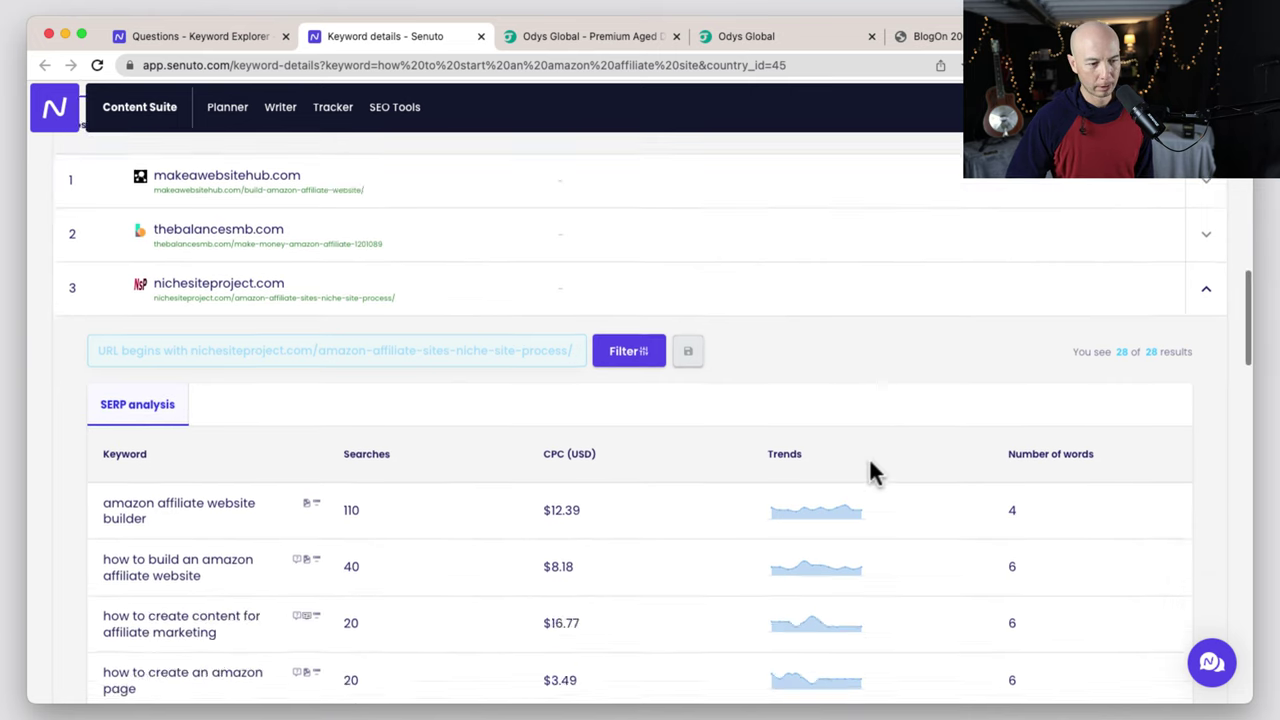
scroll(870, 470, down, 12)
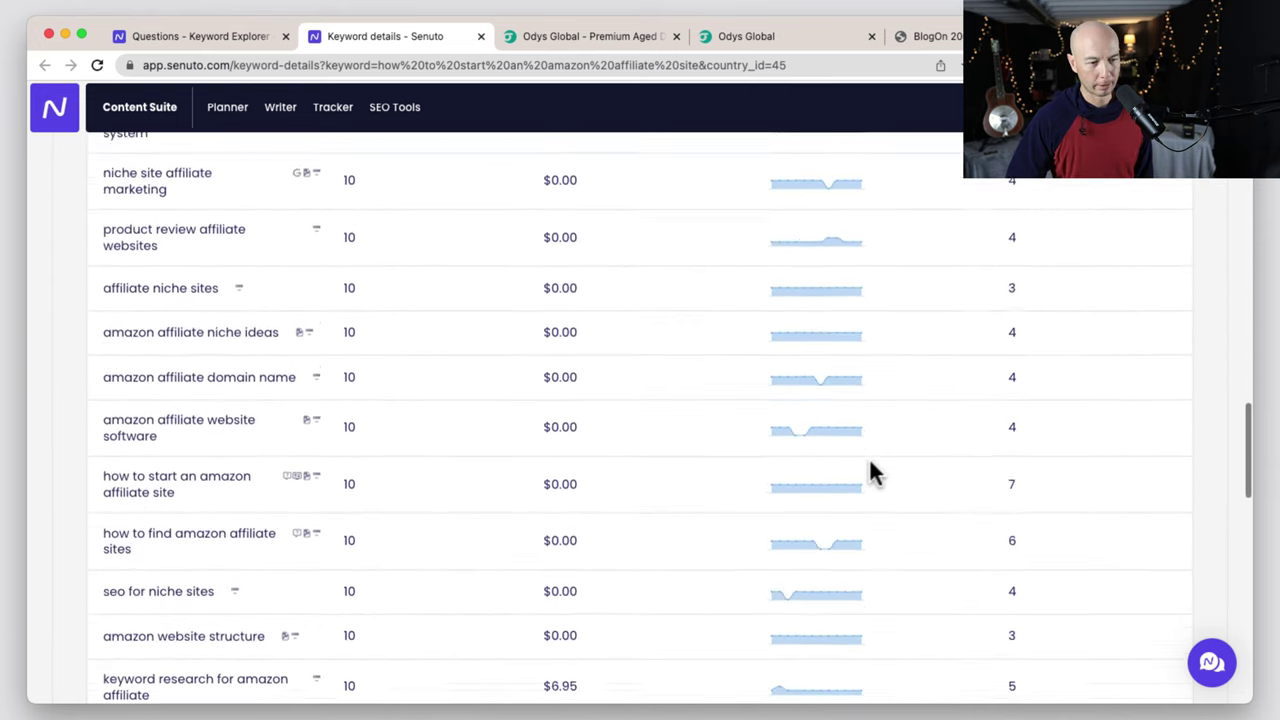
scroll(870, 470, down, 13)
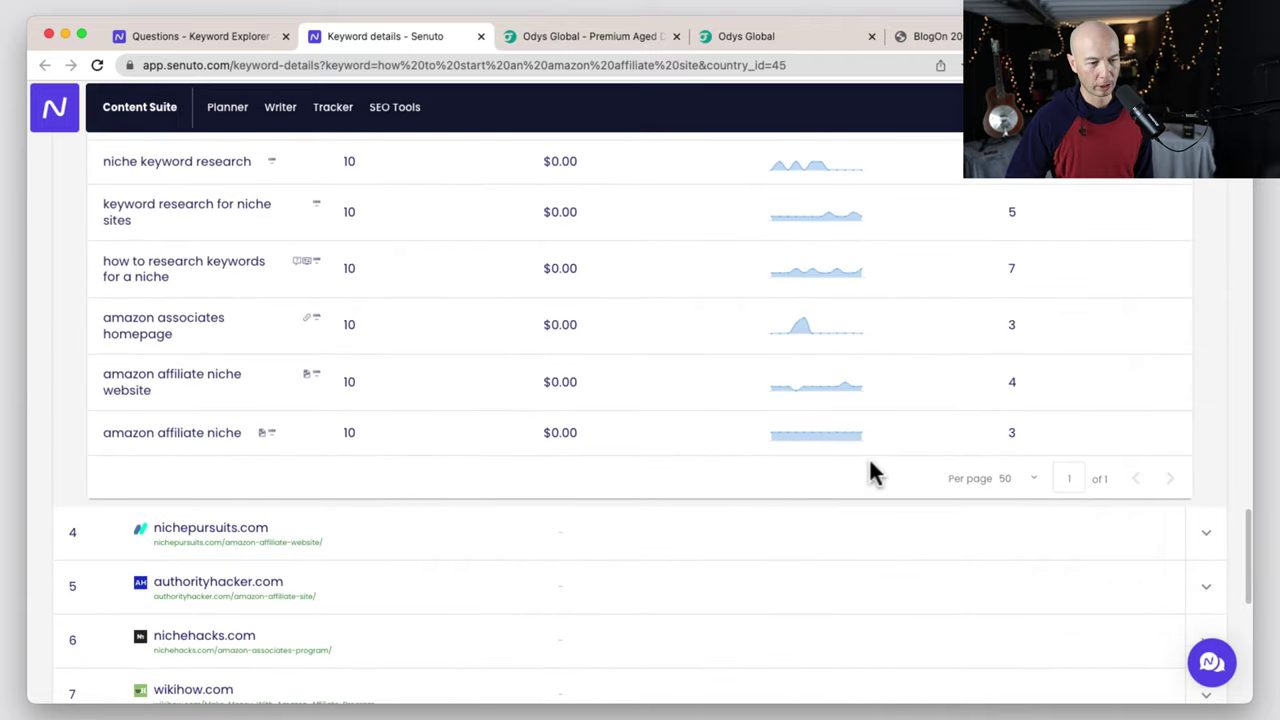
scroll(869, 470, down, 5)
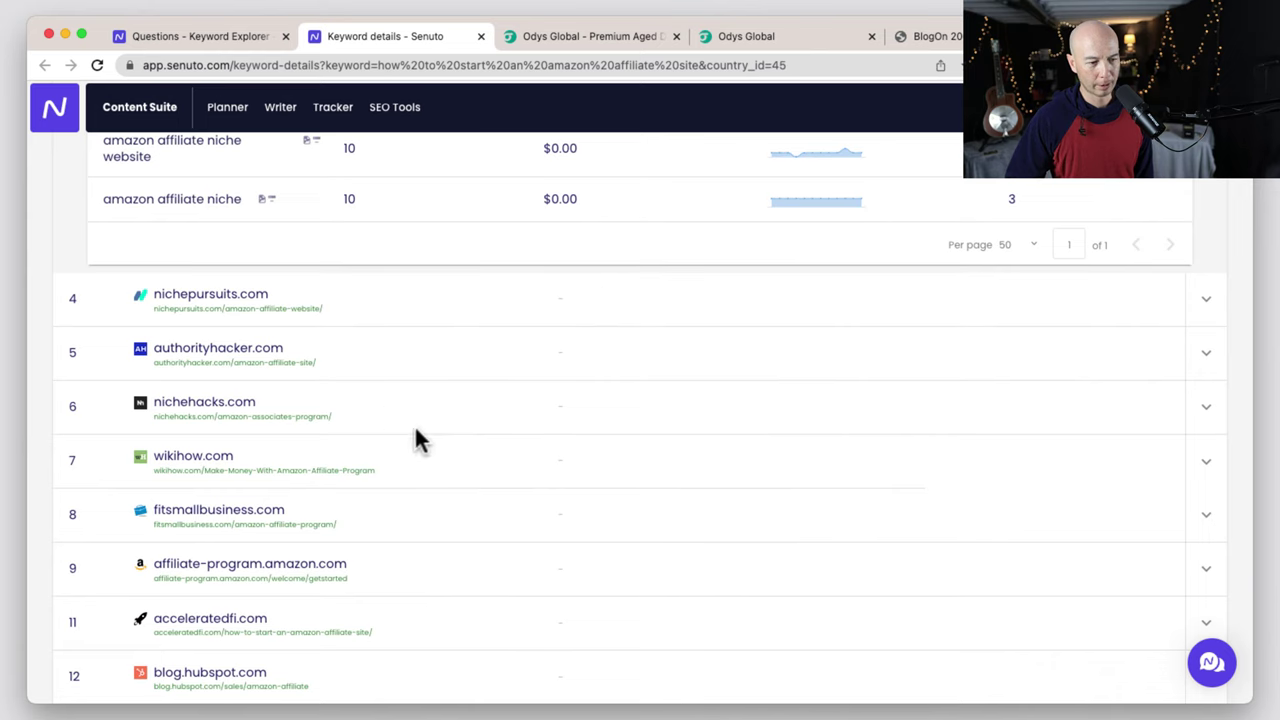
Review the full keyword details page again, from the search statistics and trends through the propositions to the lowest-ranked SERP domains.
scroll(670, 430, up, 20)
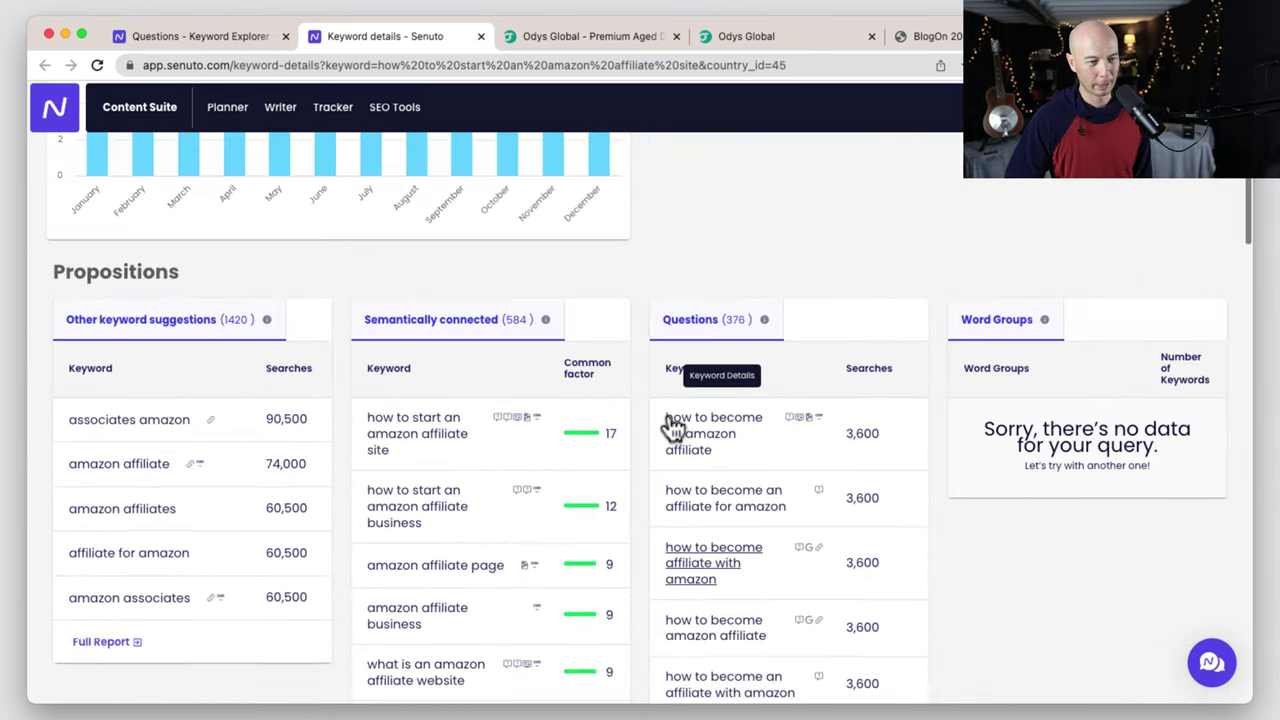
scroll(669, 425, up, 9)
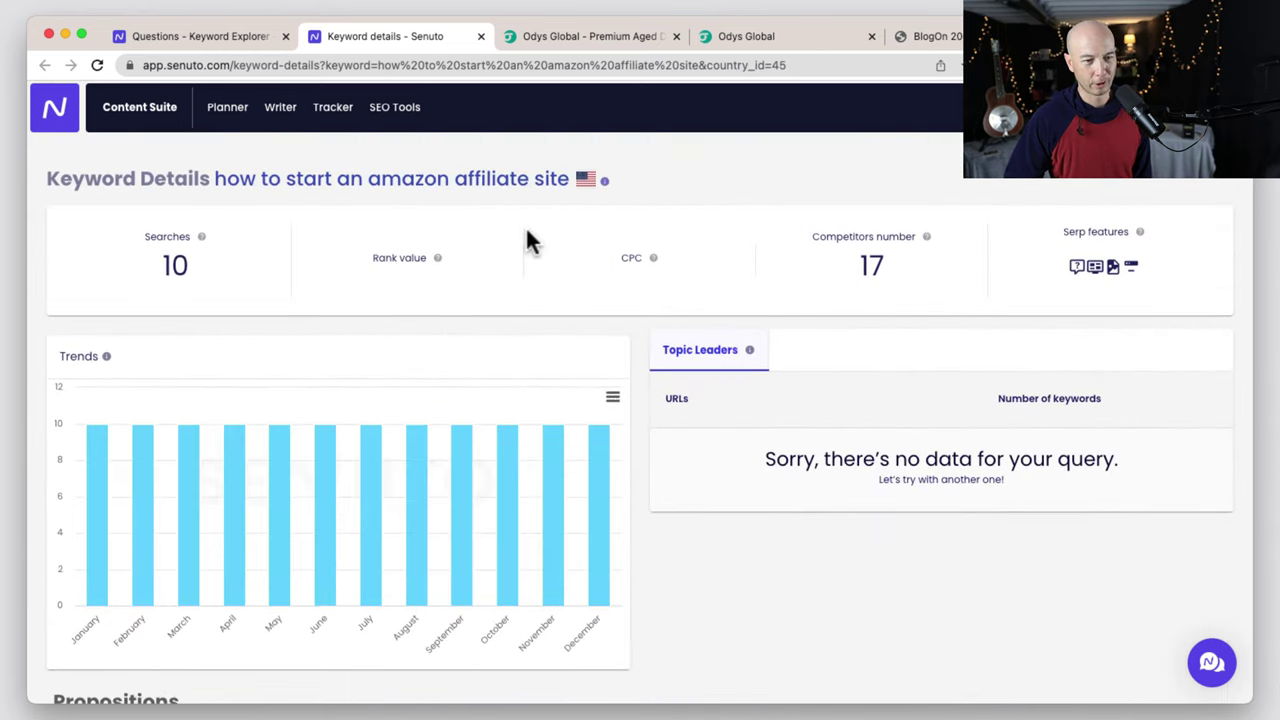
scroll(645, 405, down, 18)
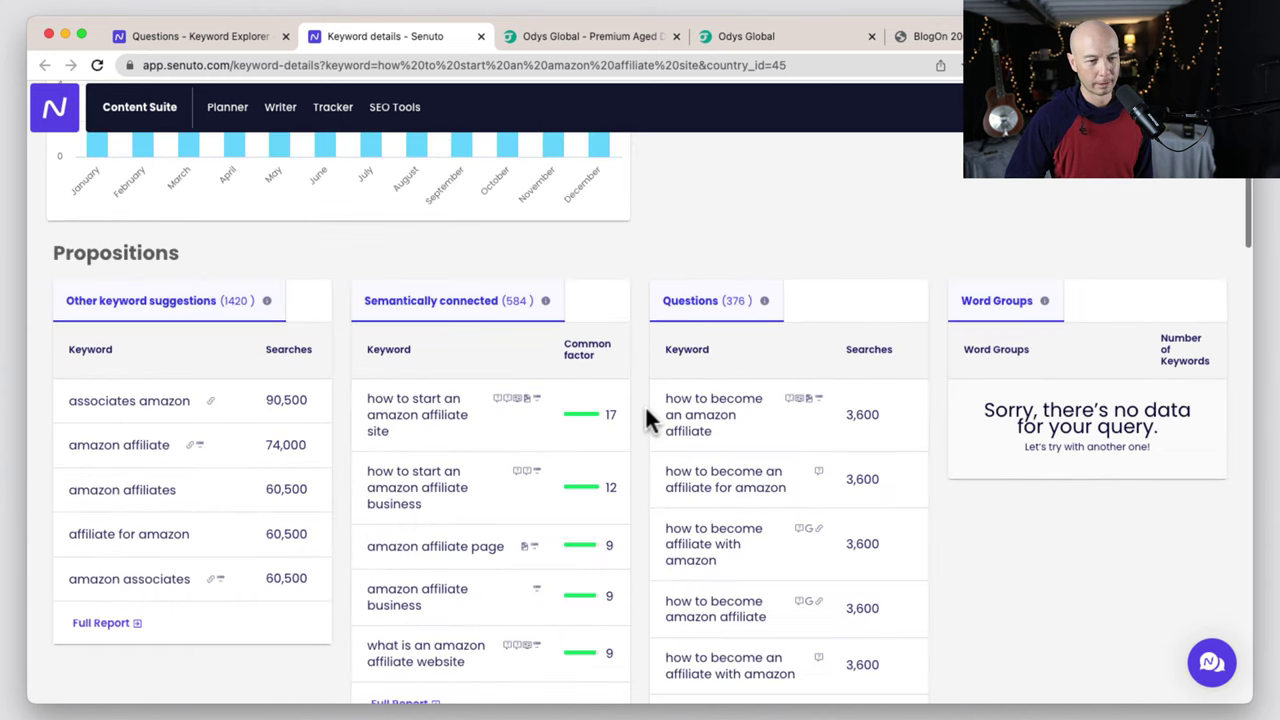
scroll(645, 410, down, 4)
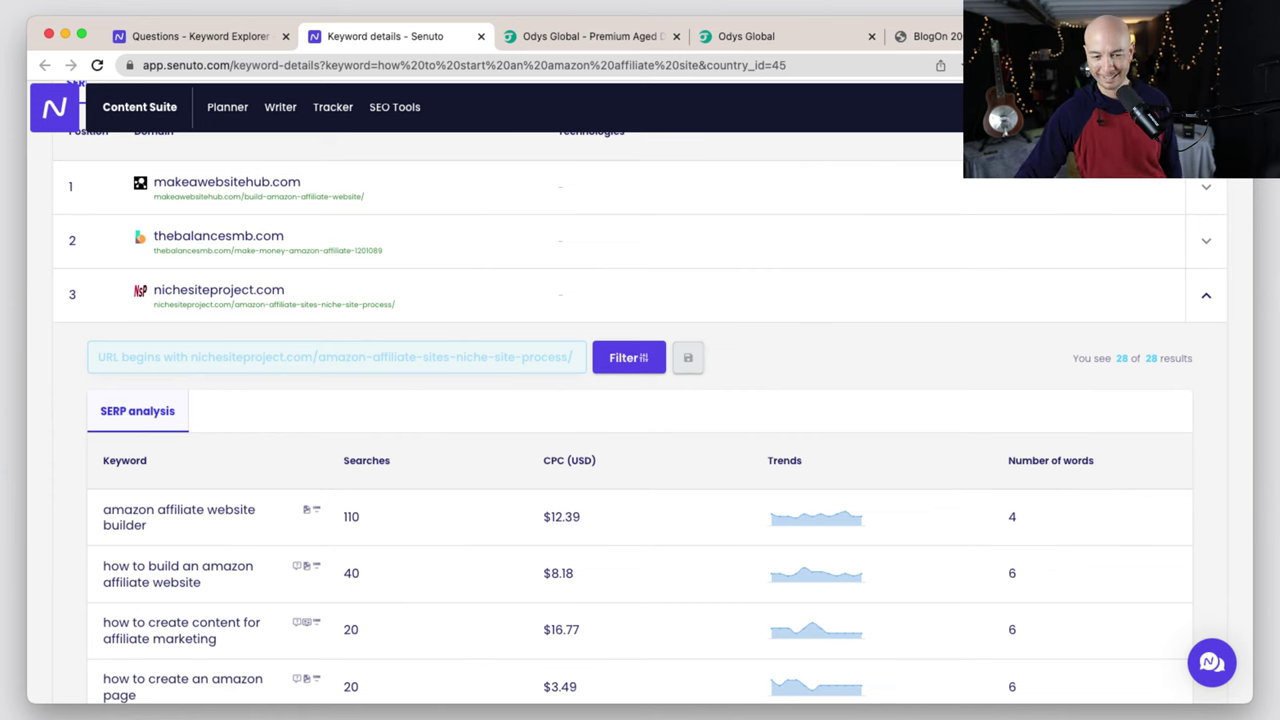
scroll(674, 389, down, 4)
scroll(675, 380, up, 3)
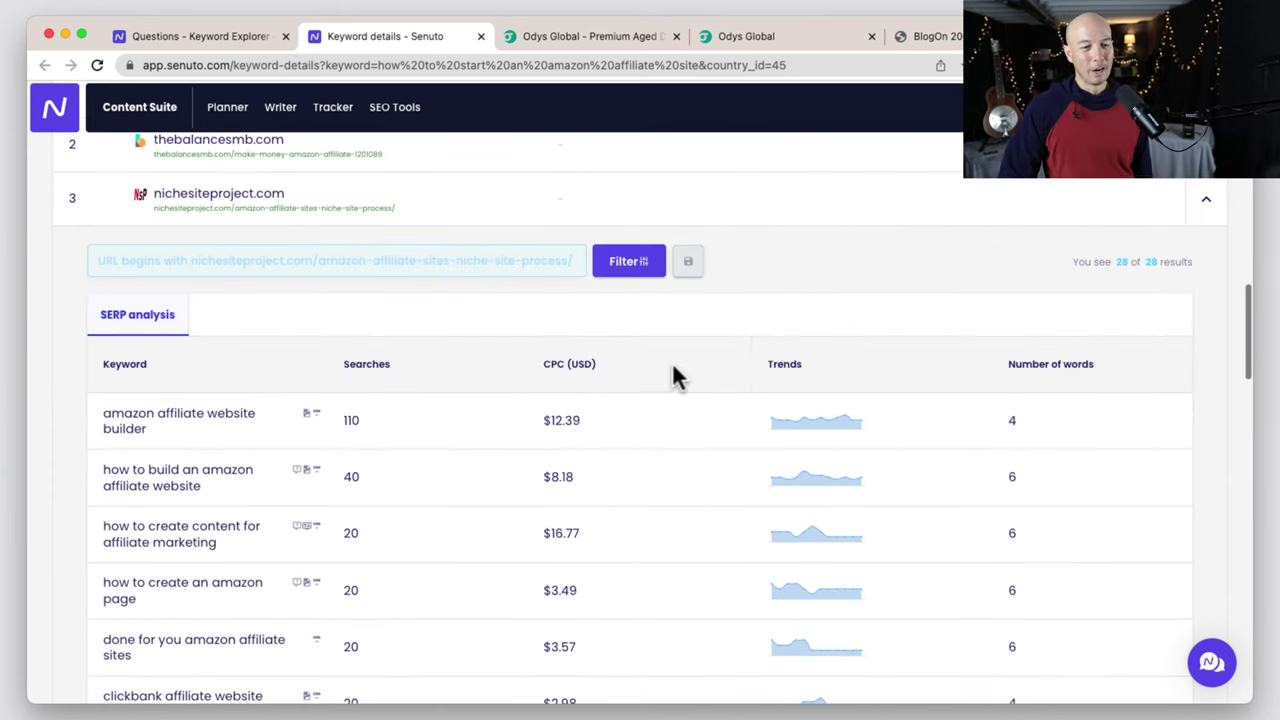
scroll(674, 377, up, 2)
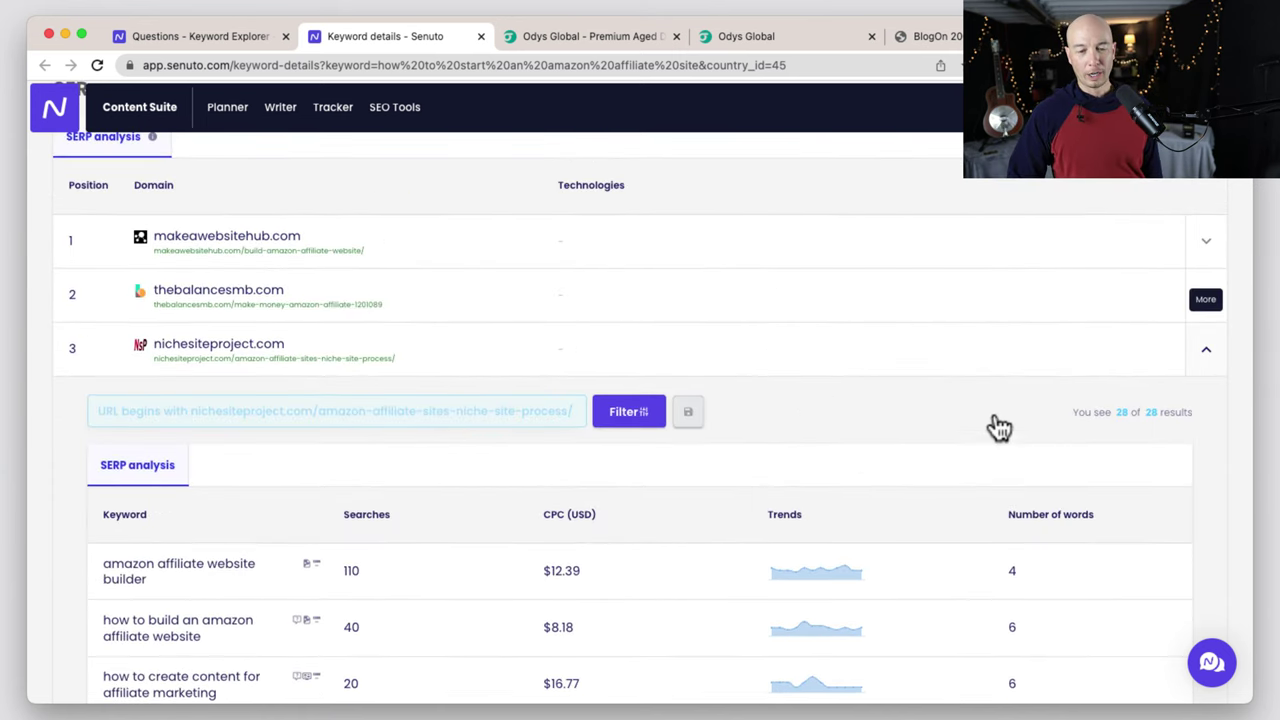
scroll(657, 504, up, 10)
scroll(650, 462, down, 4)
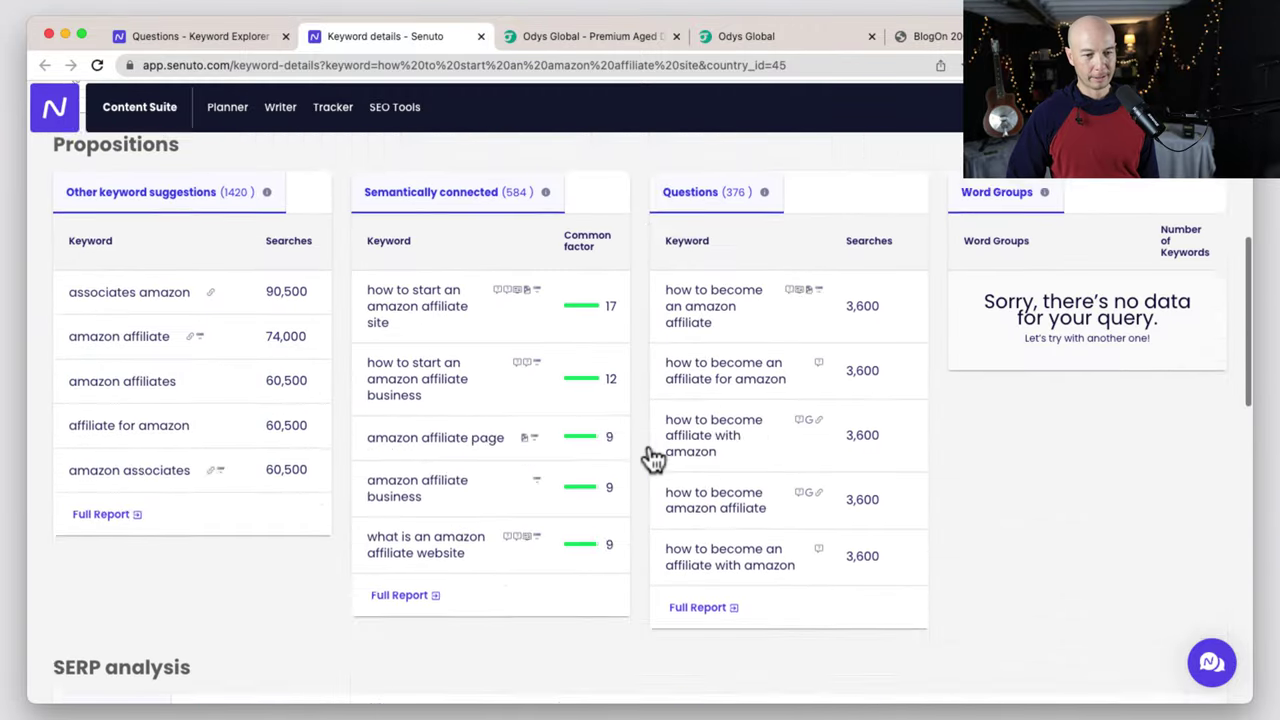
scroll(651, 457, down, 3)
scroll(651, 455, up, 9)
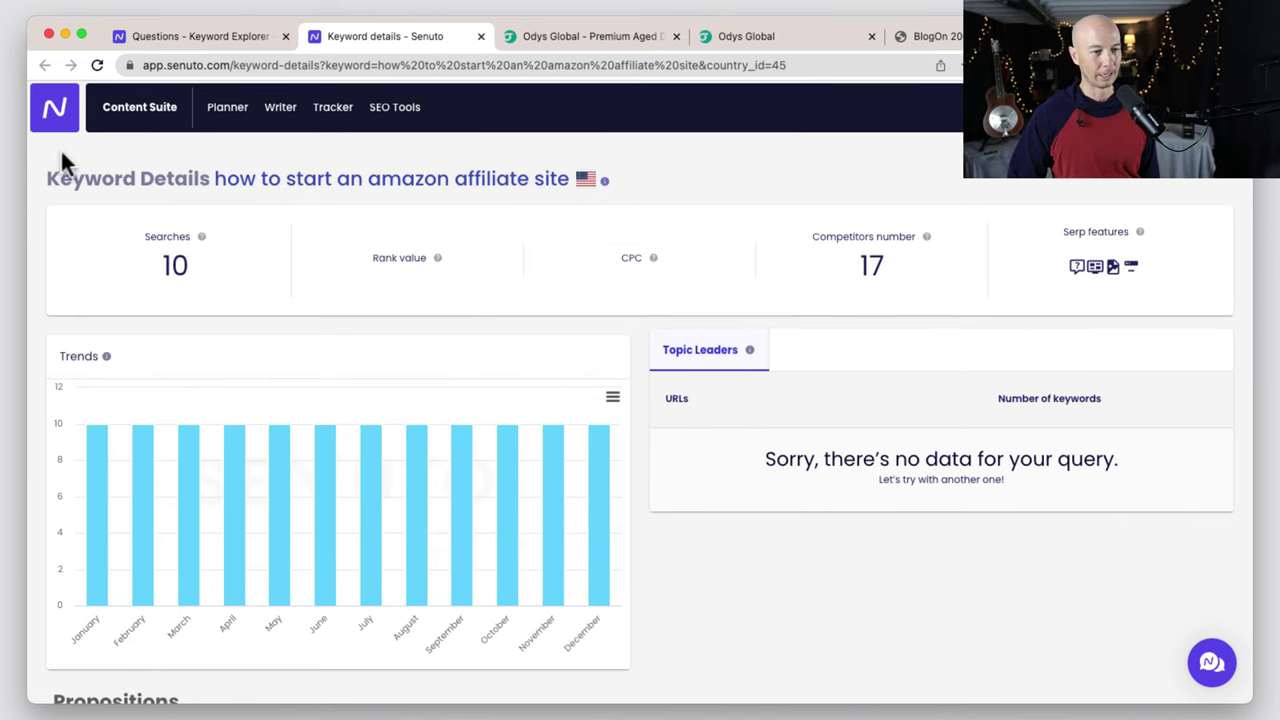
scroll(657, 310, down, 15)
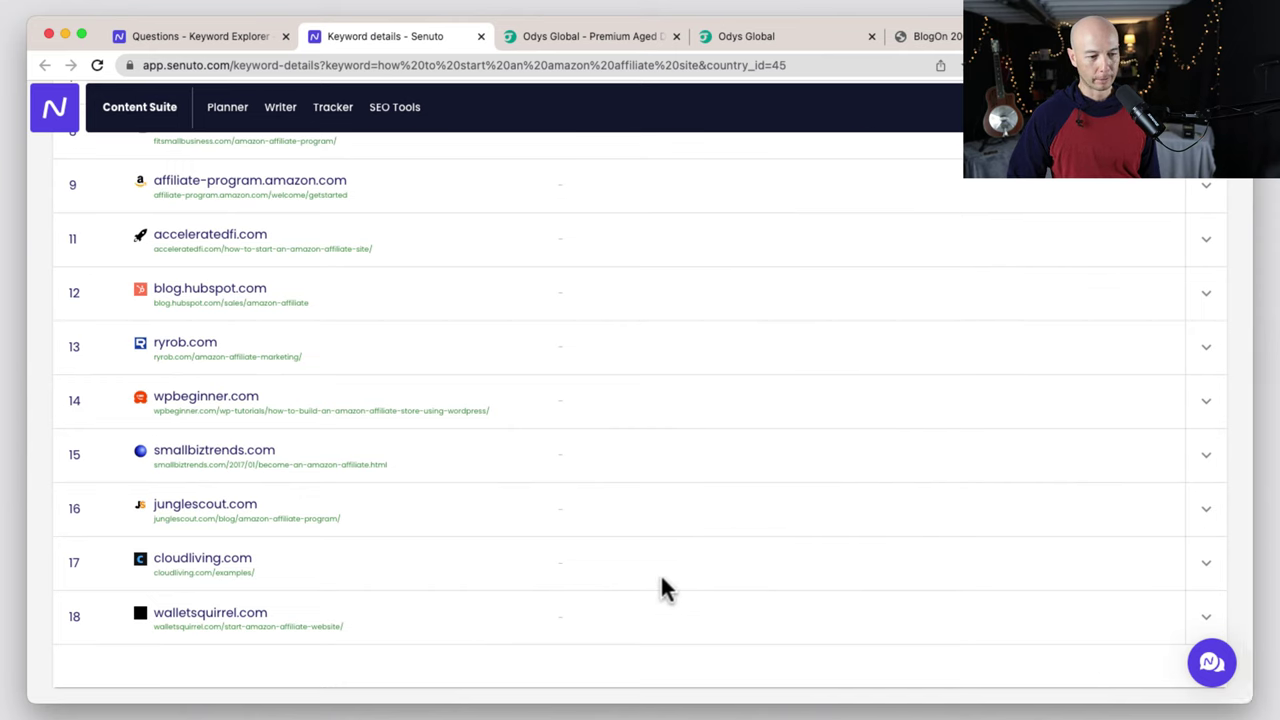
scroll(660, 573, up, 12)
scroll(738, 568, up, 2)
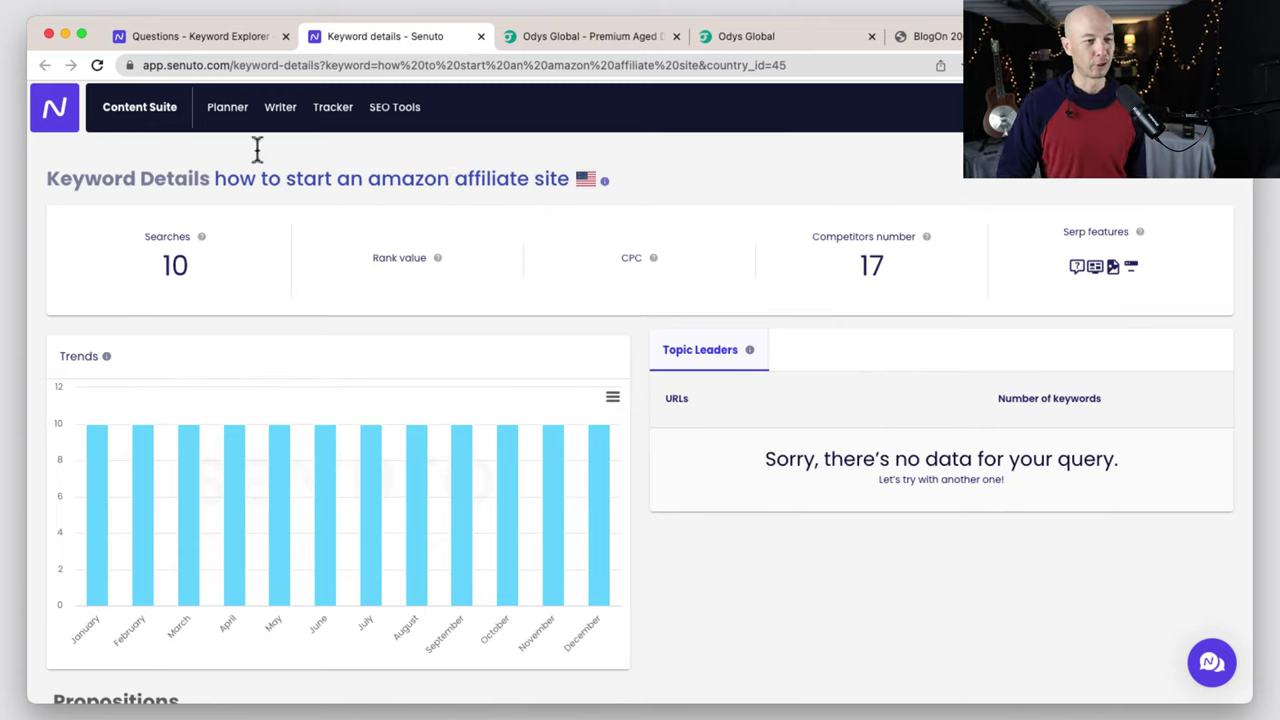
Return to the Keyword Explorer results, show the Related Keywords report, close the keyword details page and look through the related keywords.
click(194, 37)
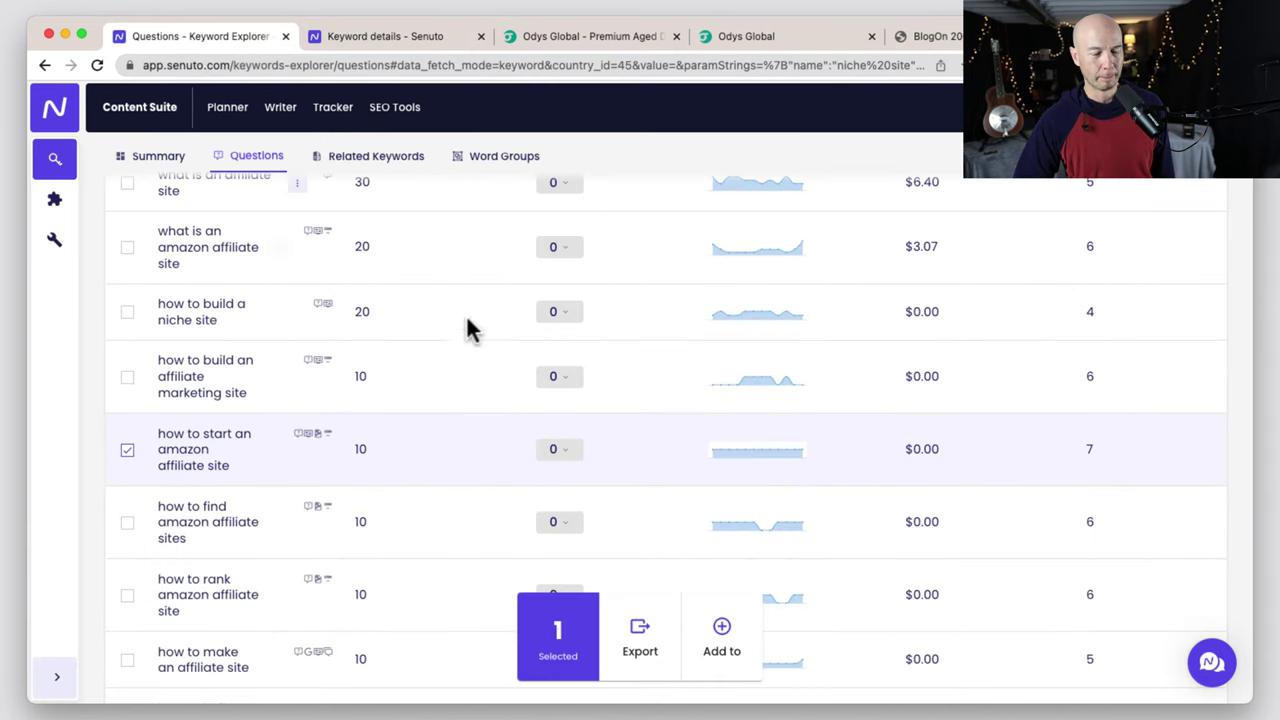
scroll(460, 373, up, 5)
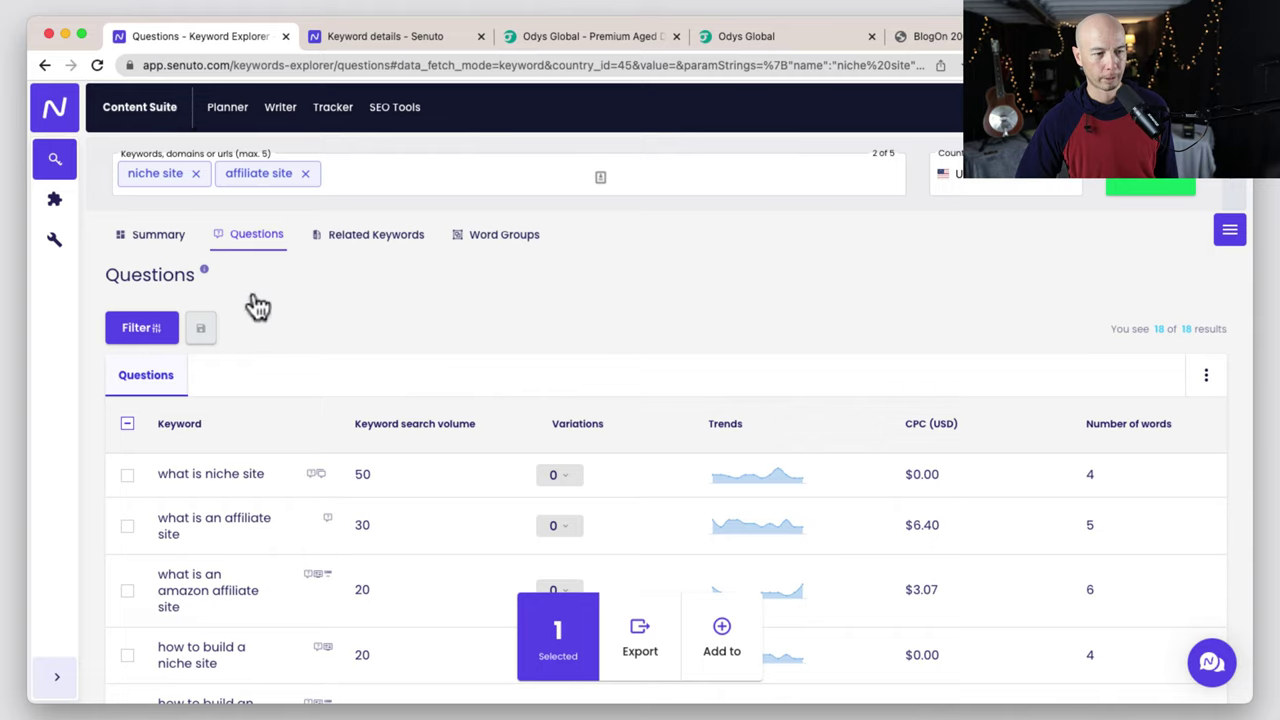
click(385, 240)
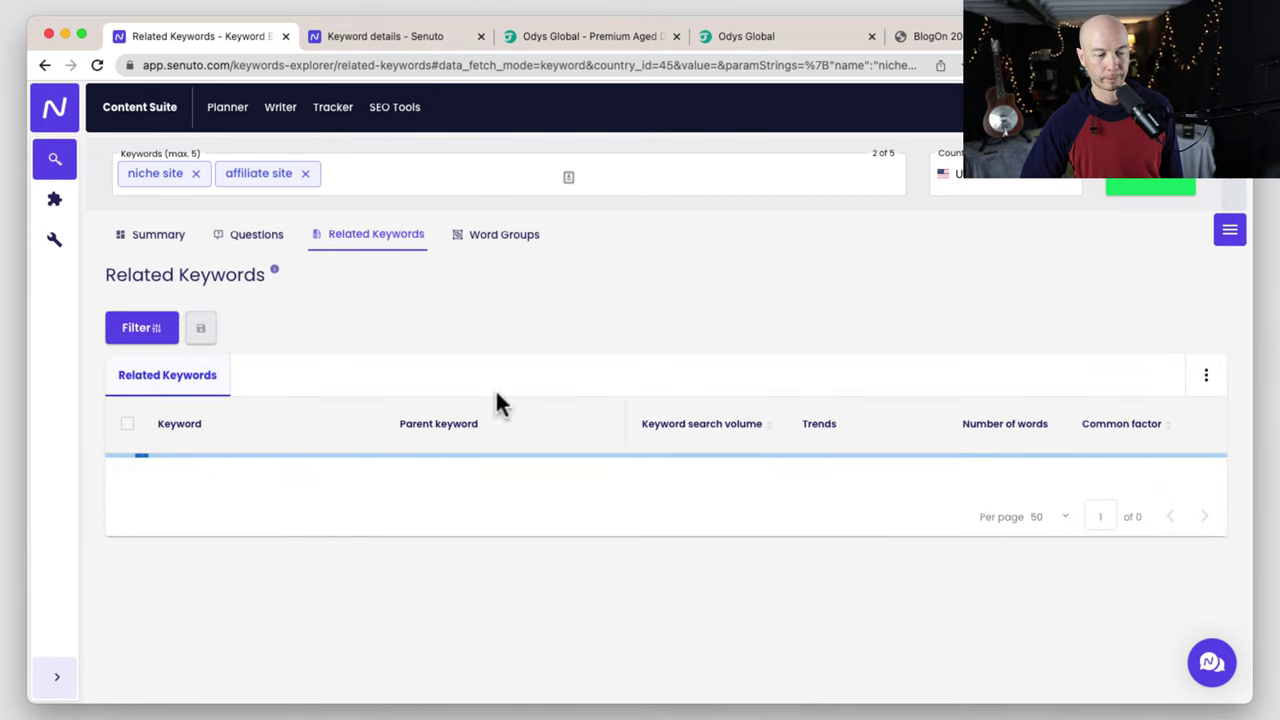
click(479, 37)
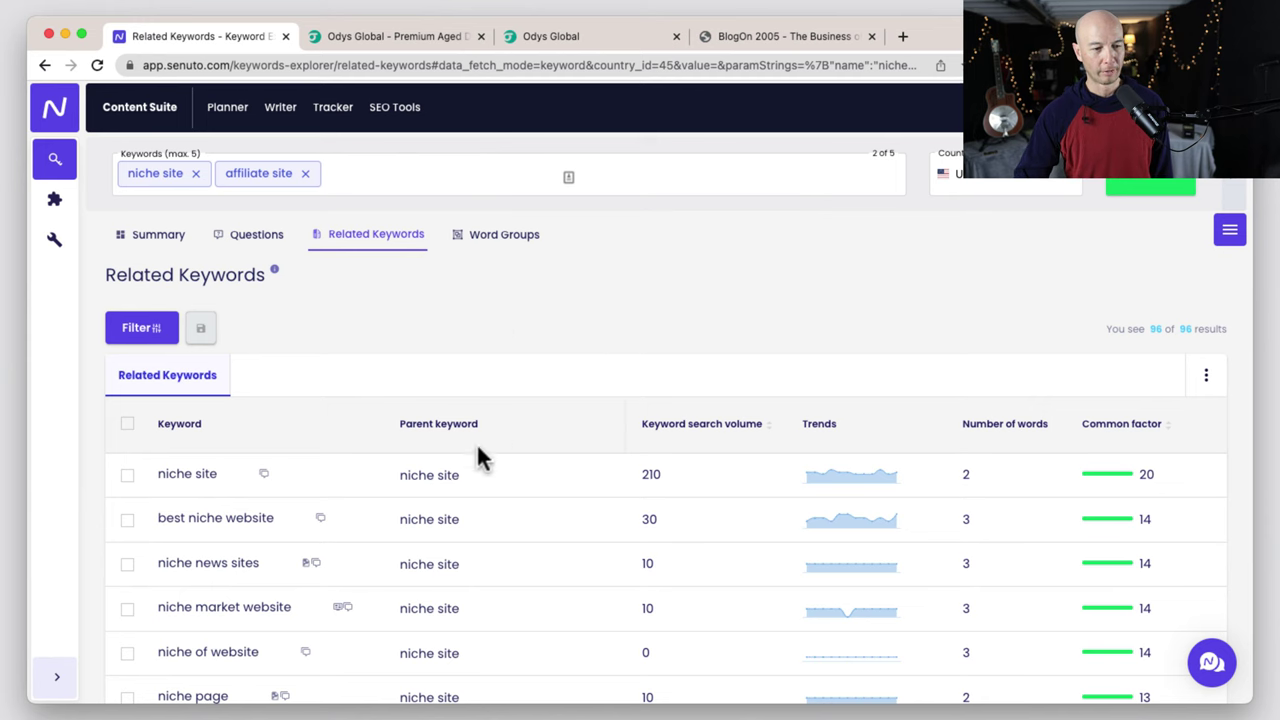
scroll(536, 545, down, 10)
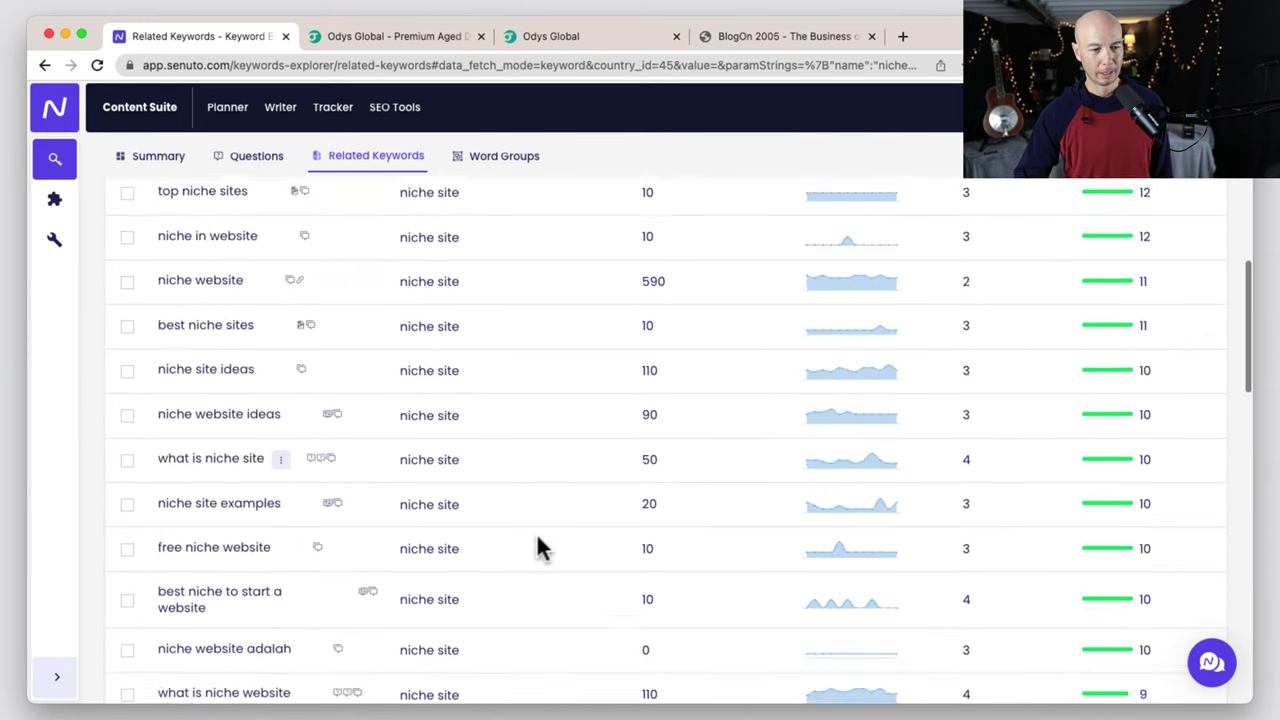
scroll(537, 548, down, 15)
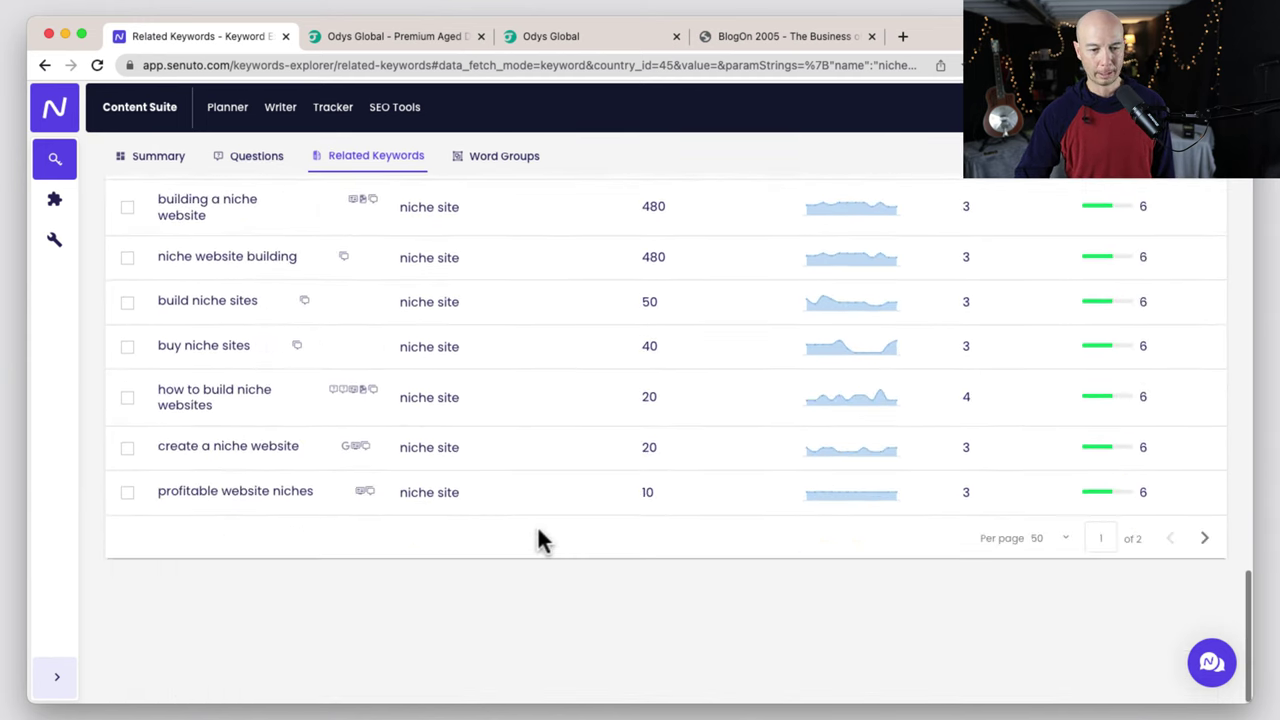
Go to the second page of the Related Keywords report and look through its keywords, search volumes and common factors.
click(1206, 540)
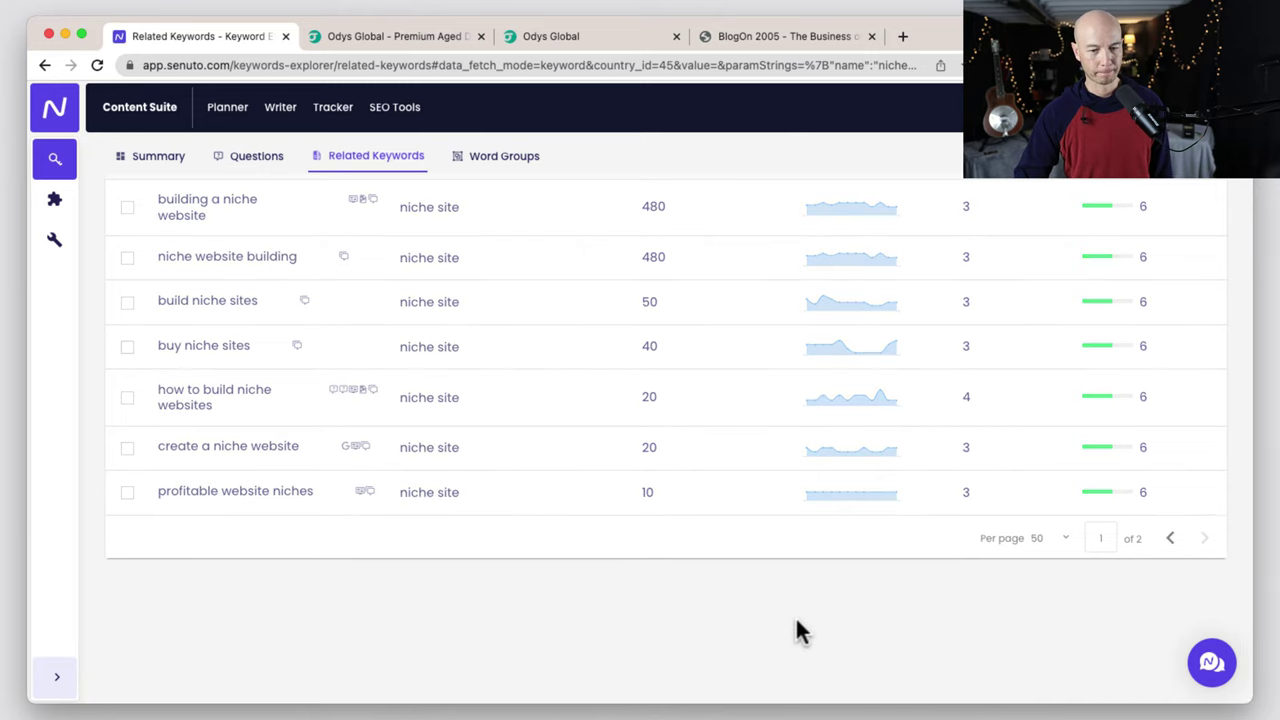
scroll(558, 518, up, 10)
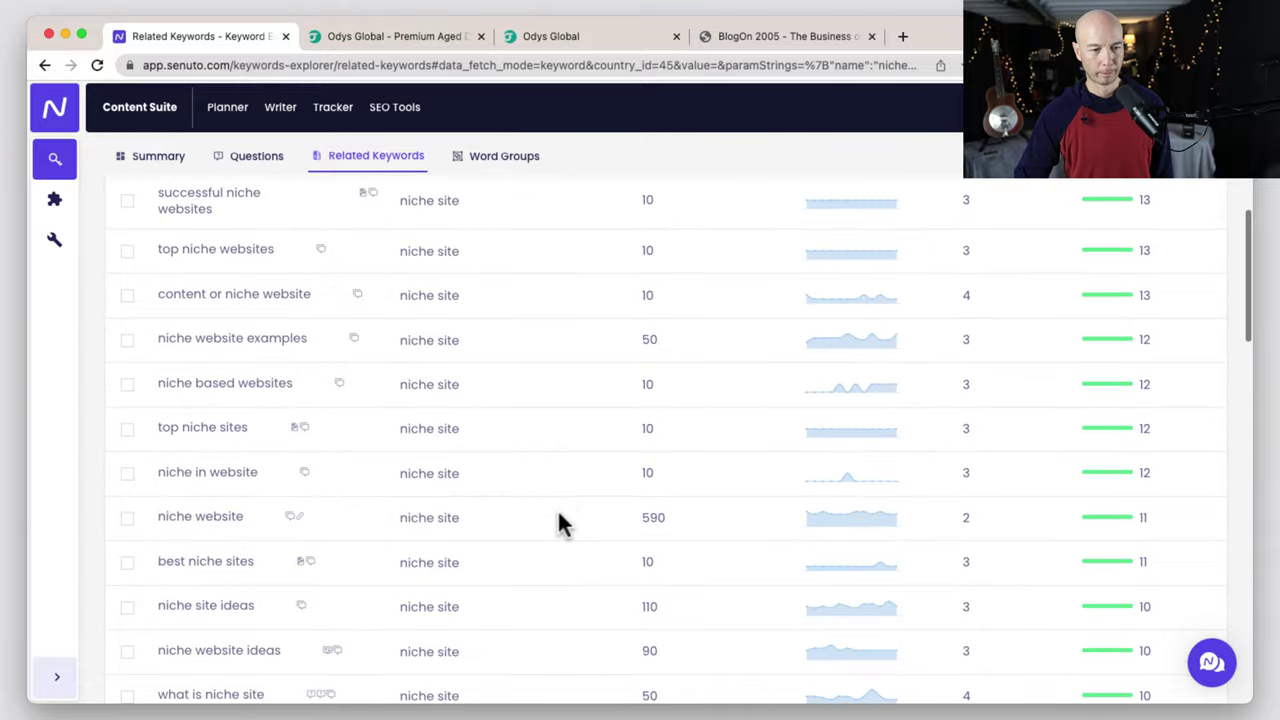
scroll(559, 513, up, 5)
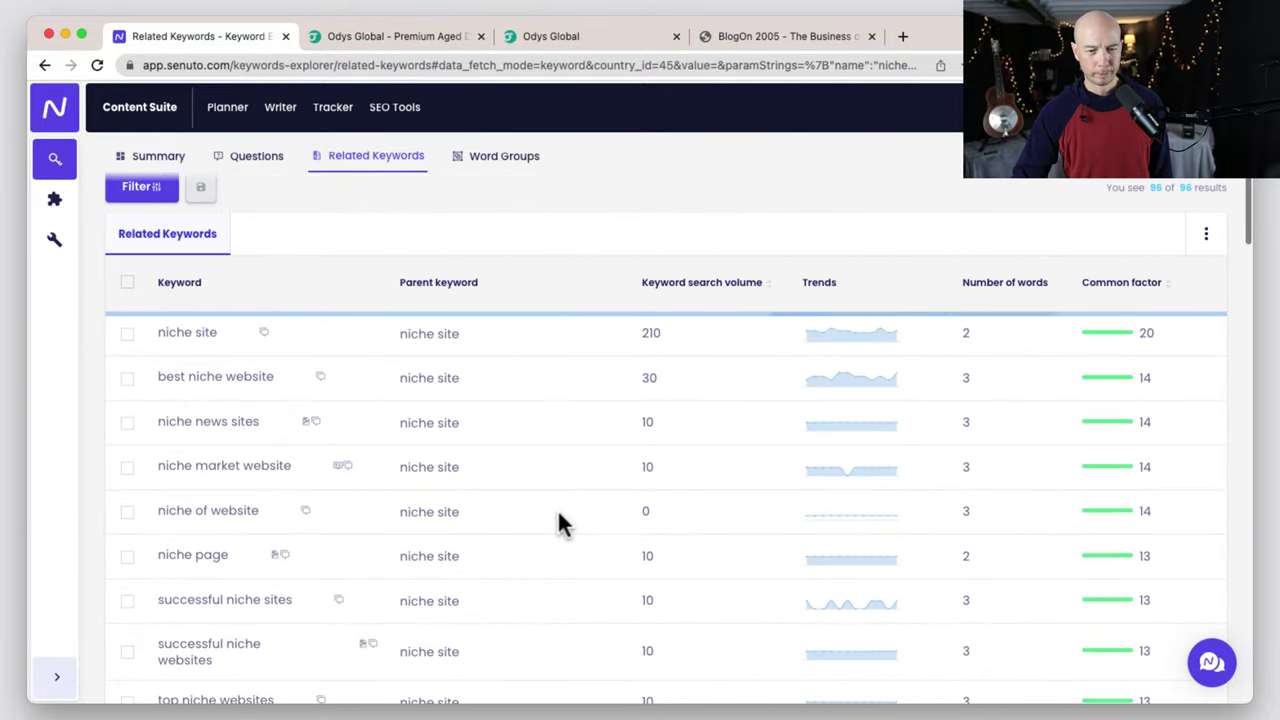
scroll(560, 523, down, 10)
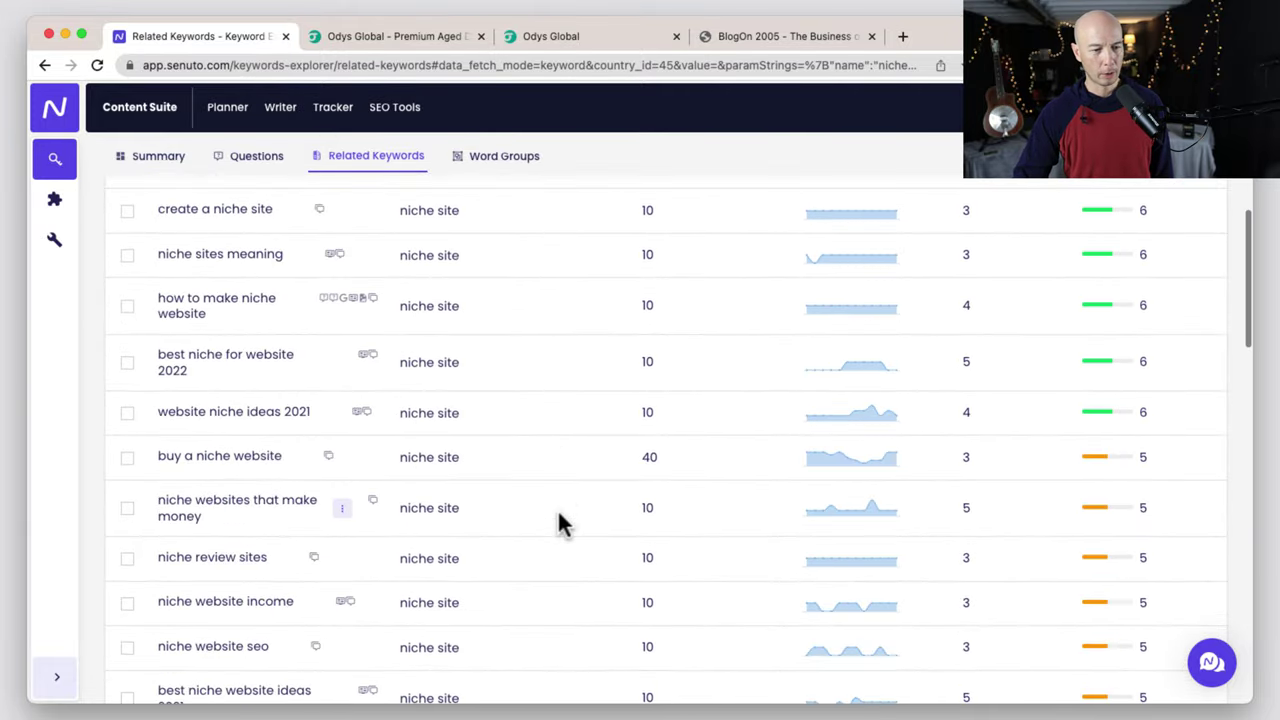
scroll(558, 514, down, 10)
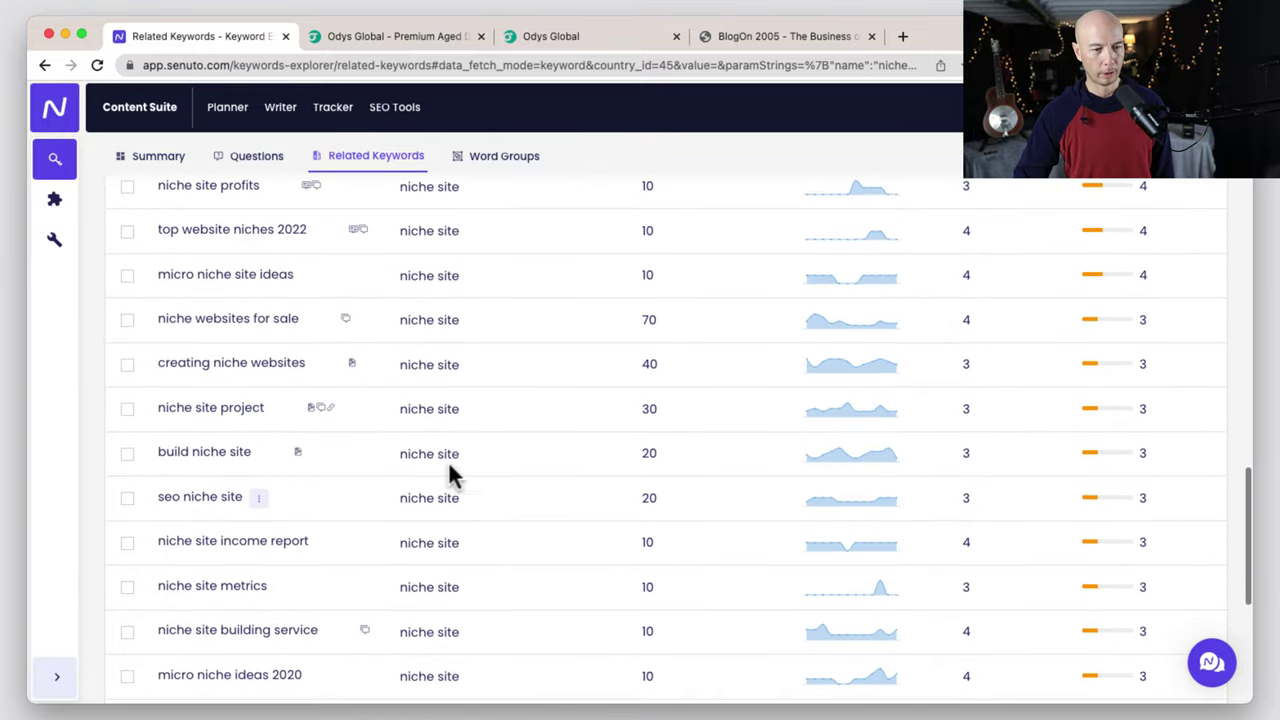
scroll(451, 529, up, 10)
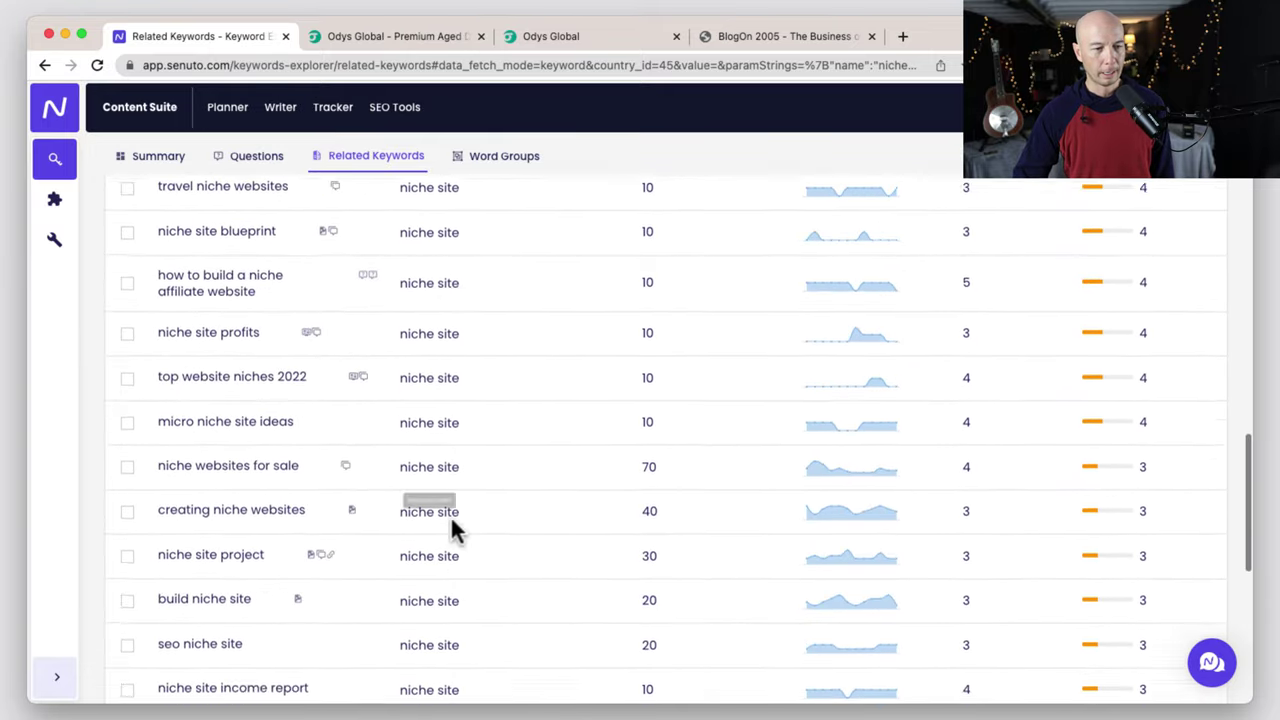
scroll(455, 531, up, 10)
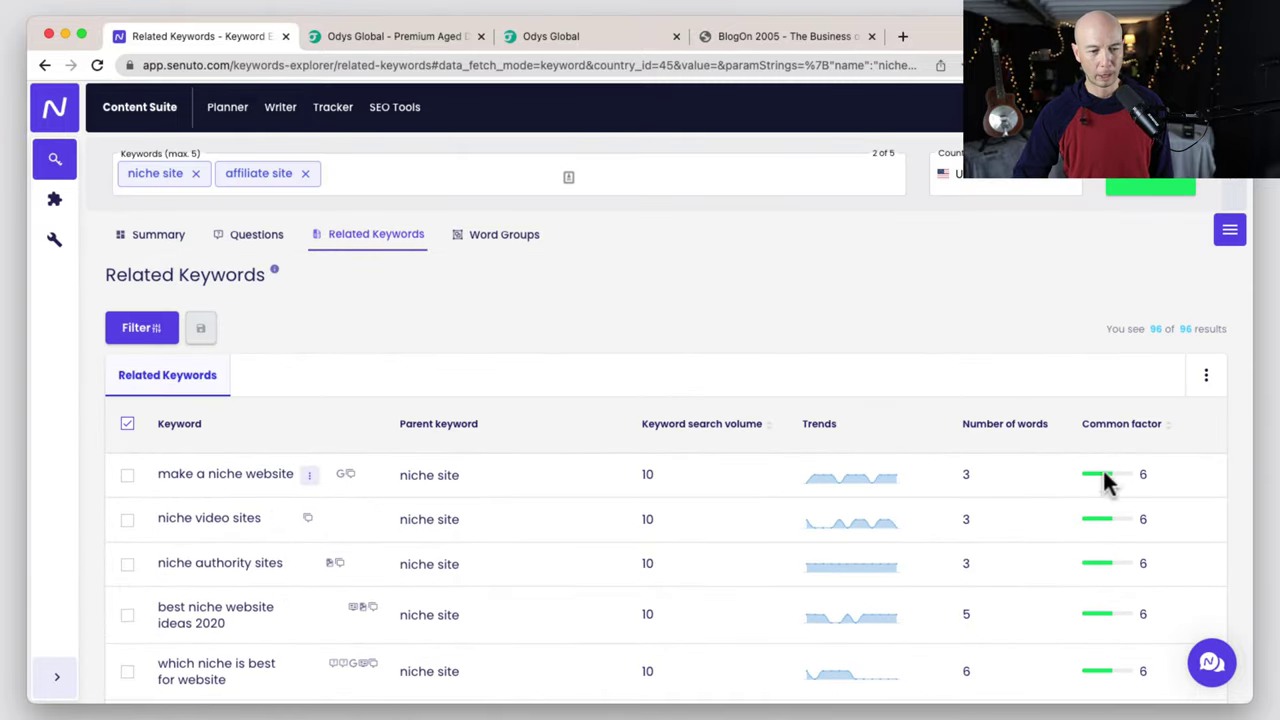
scroll(480, 523, down, 5)
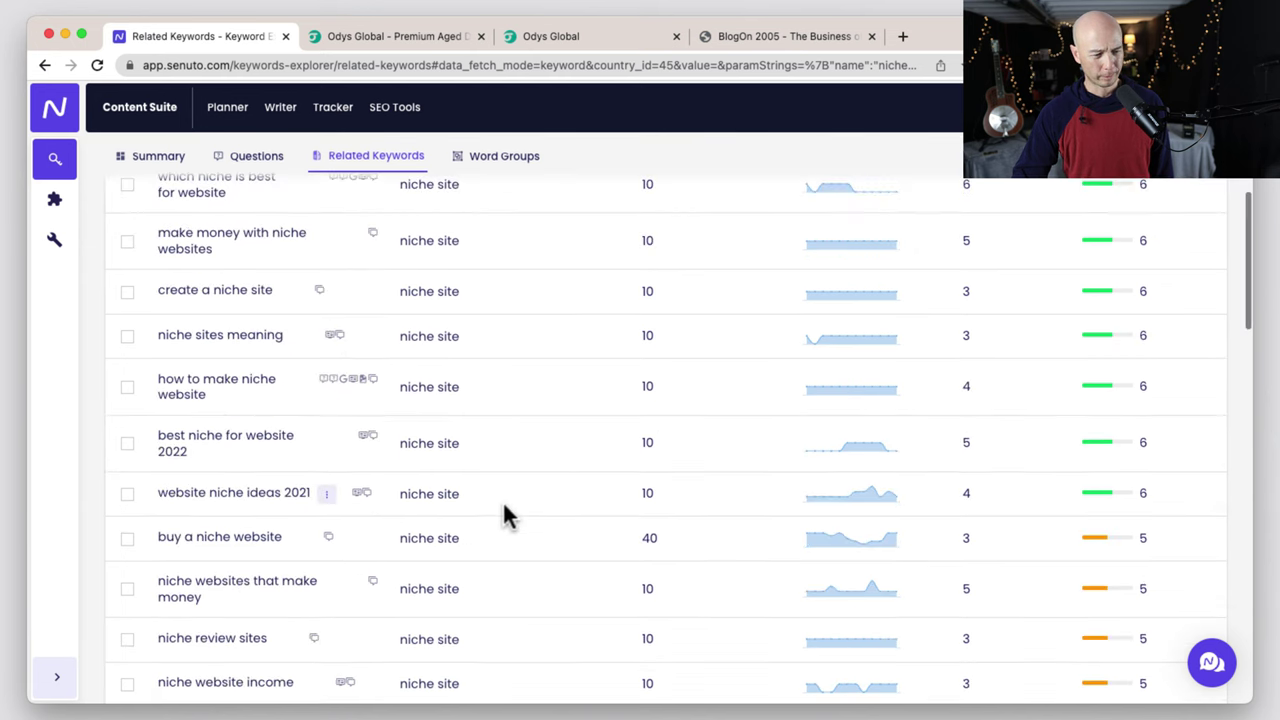
scroll(506, 512, down, 10)
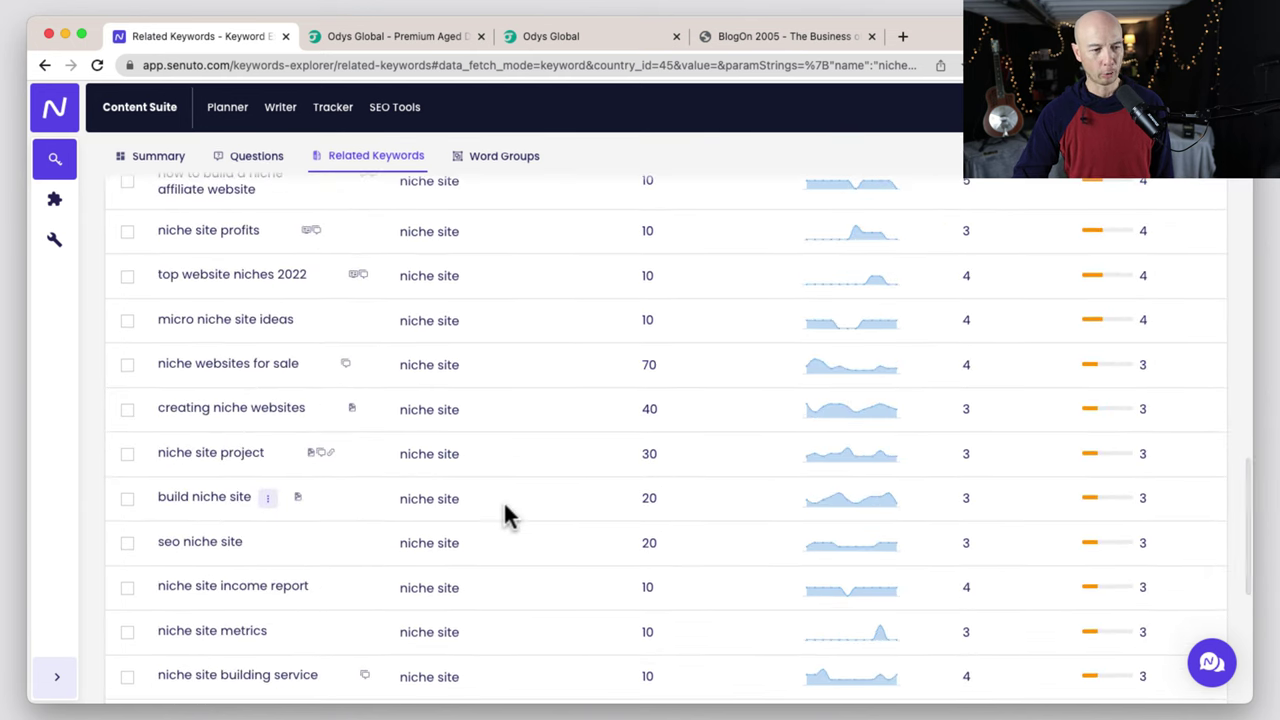
scroll(506, 512, down, 1)
scroll(505, 515, up, 1)
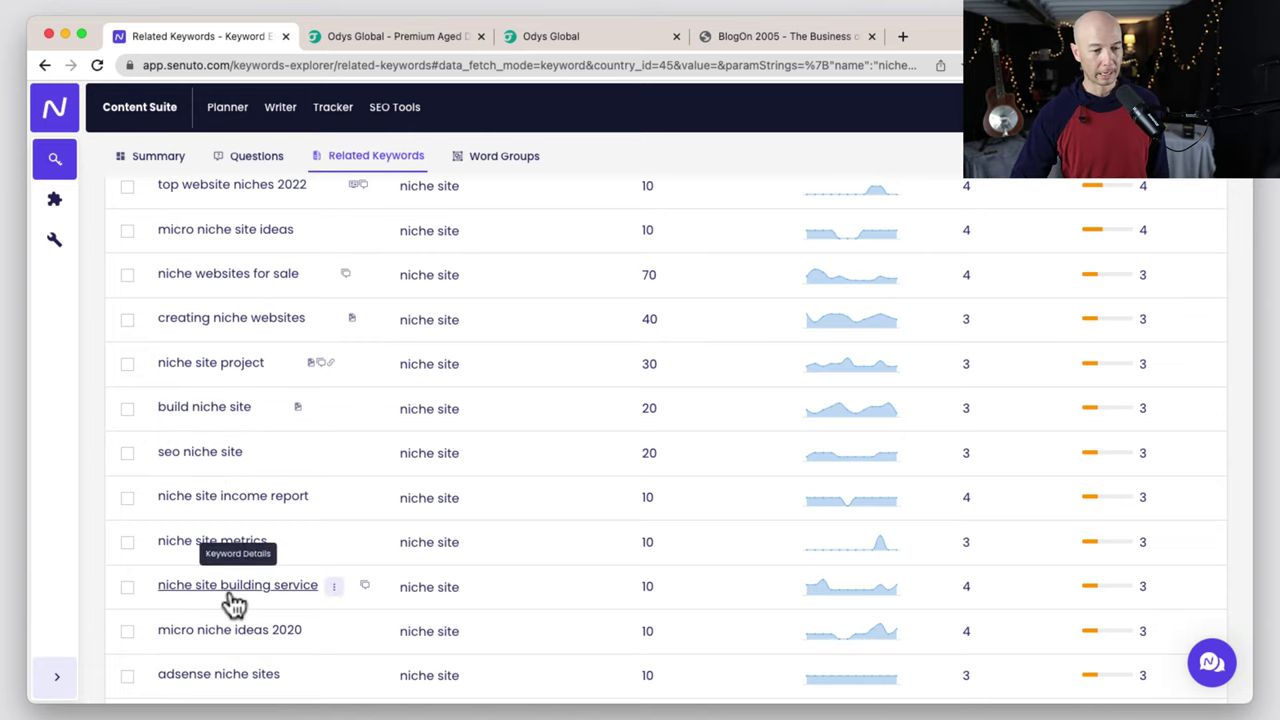
scroll(603, 445, up, 20)
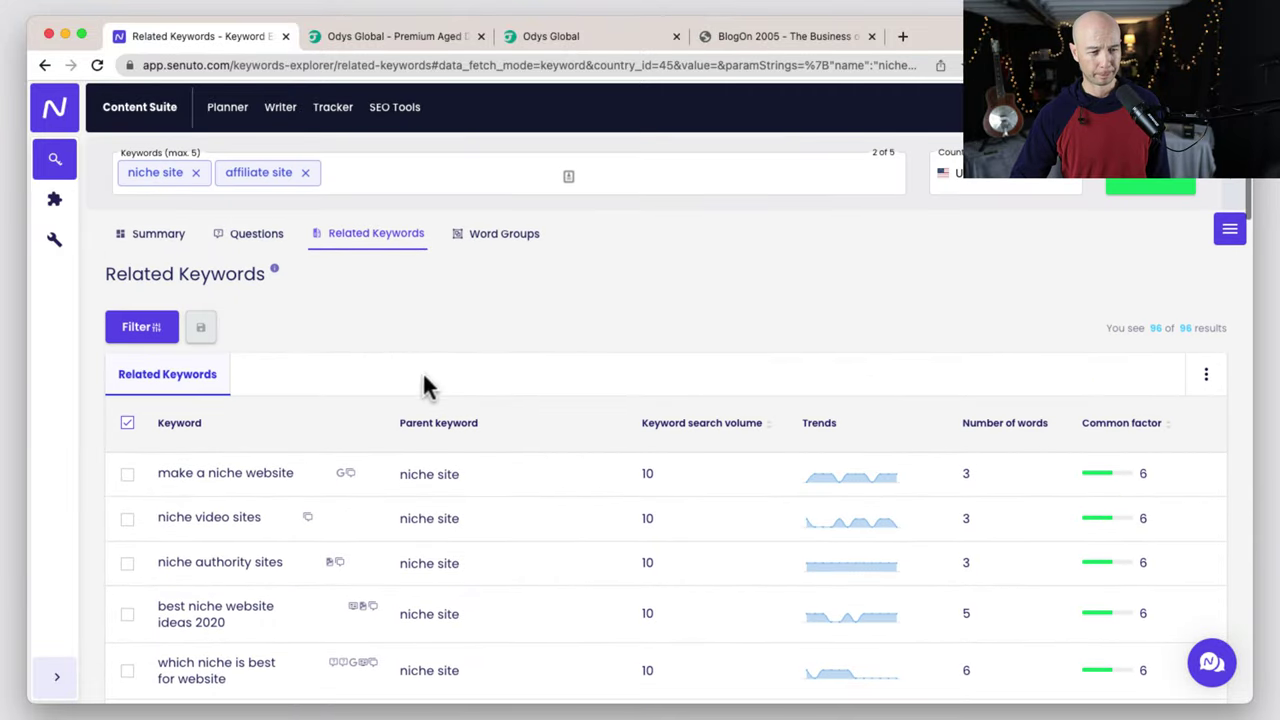
Show the Word Groups report for the niche site and affiliate site keywords and look through its groups, search sums and CPC values.
click(493, 248)
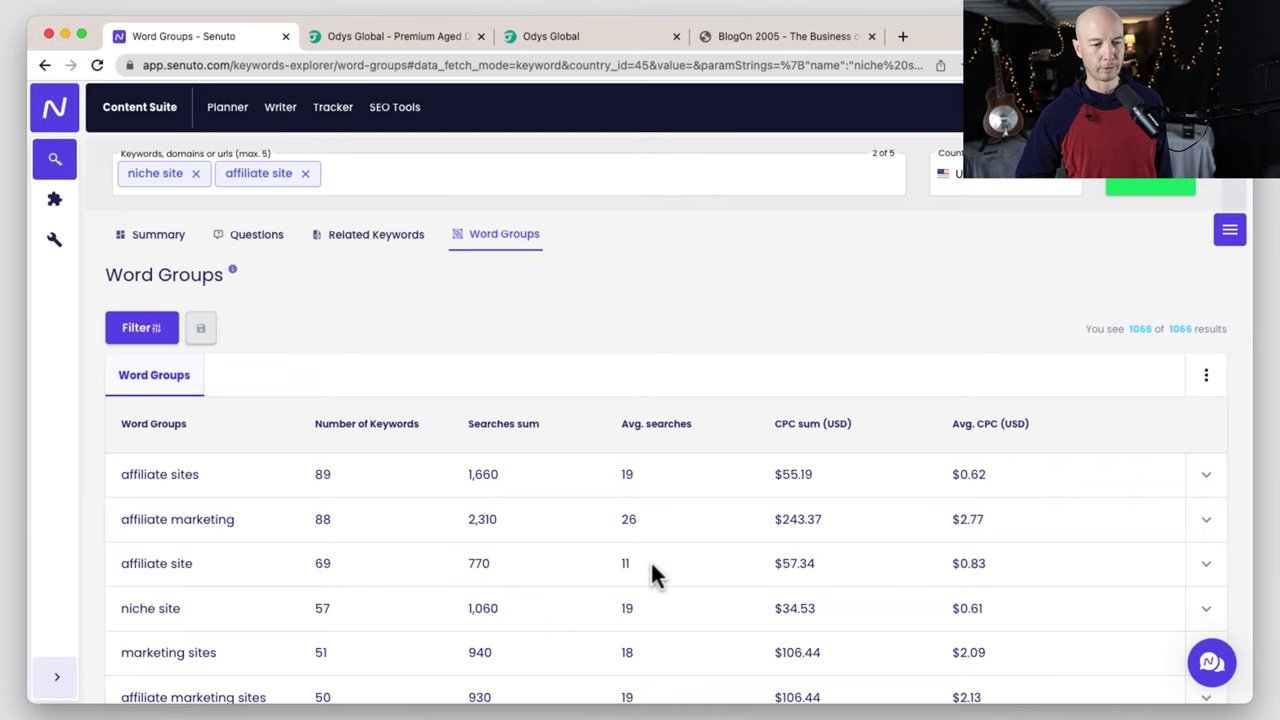
scroll(357, 534, down, 5)
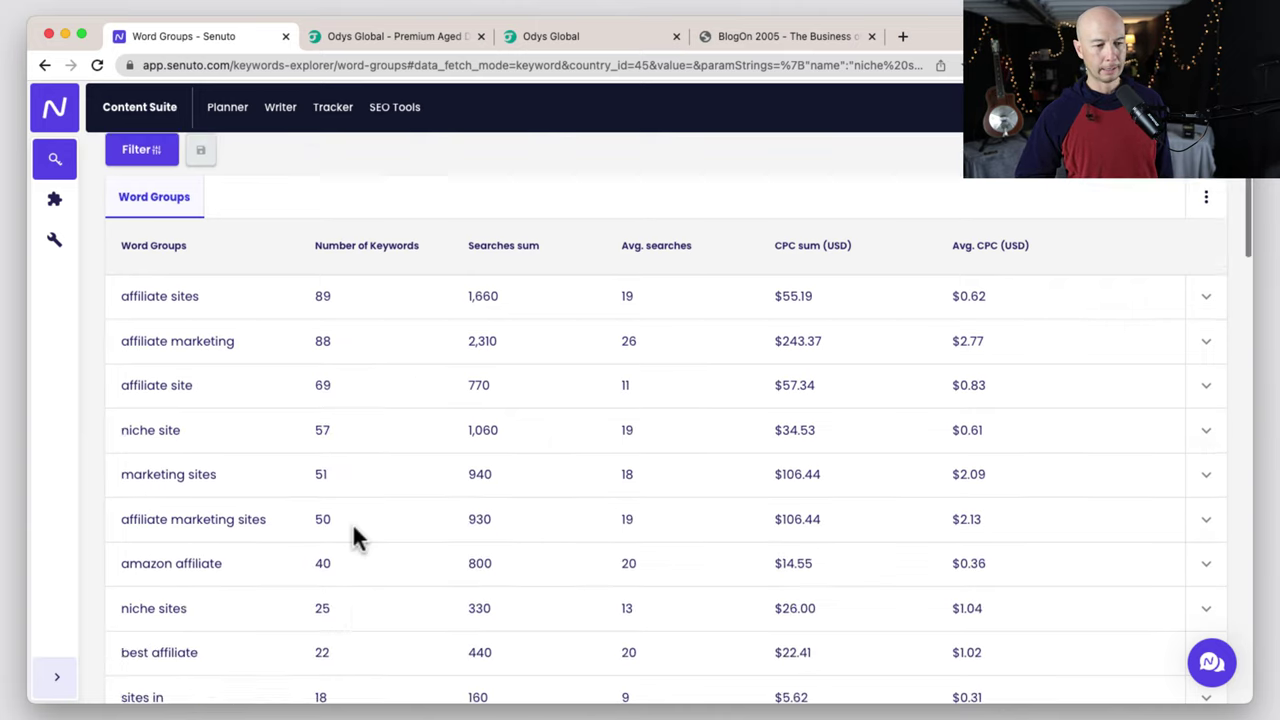
scroll(498, 435, up, 5)
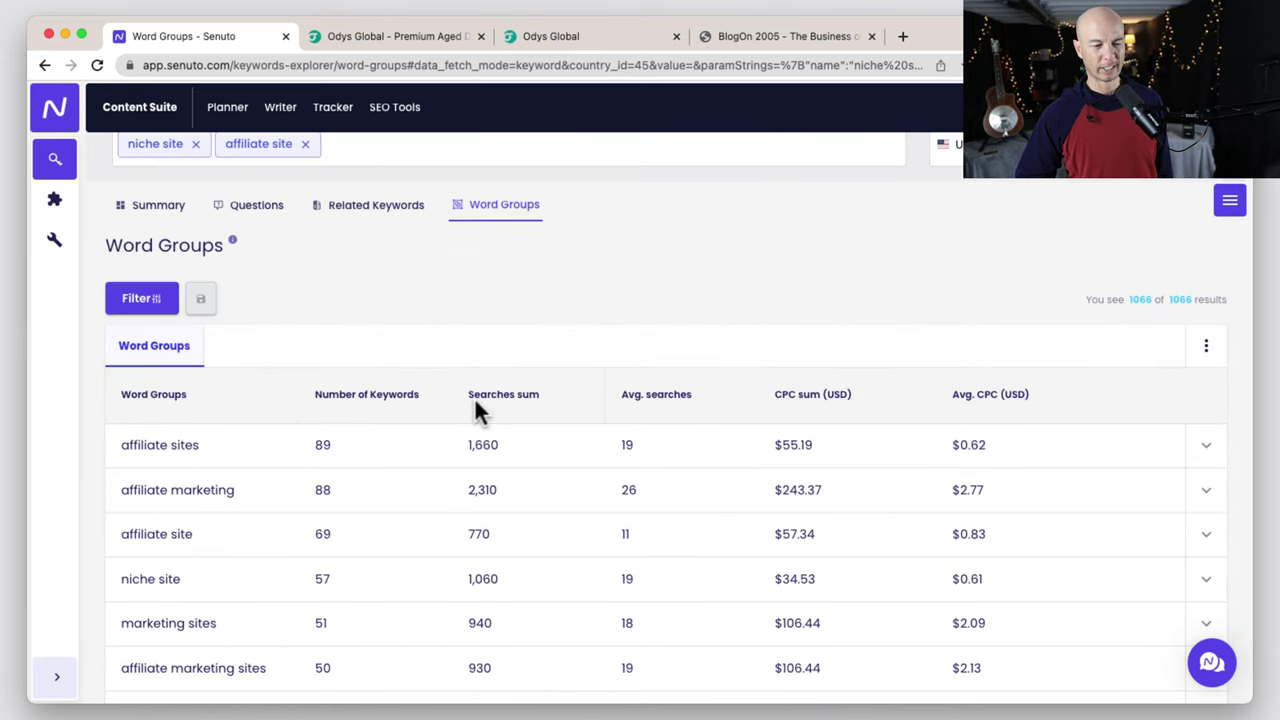
scroll(468, 400, down, 3)
scroll(462, 402, down, 3)
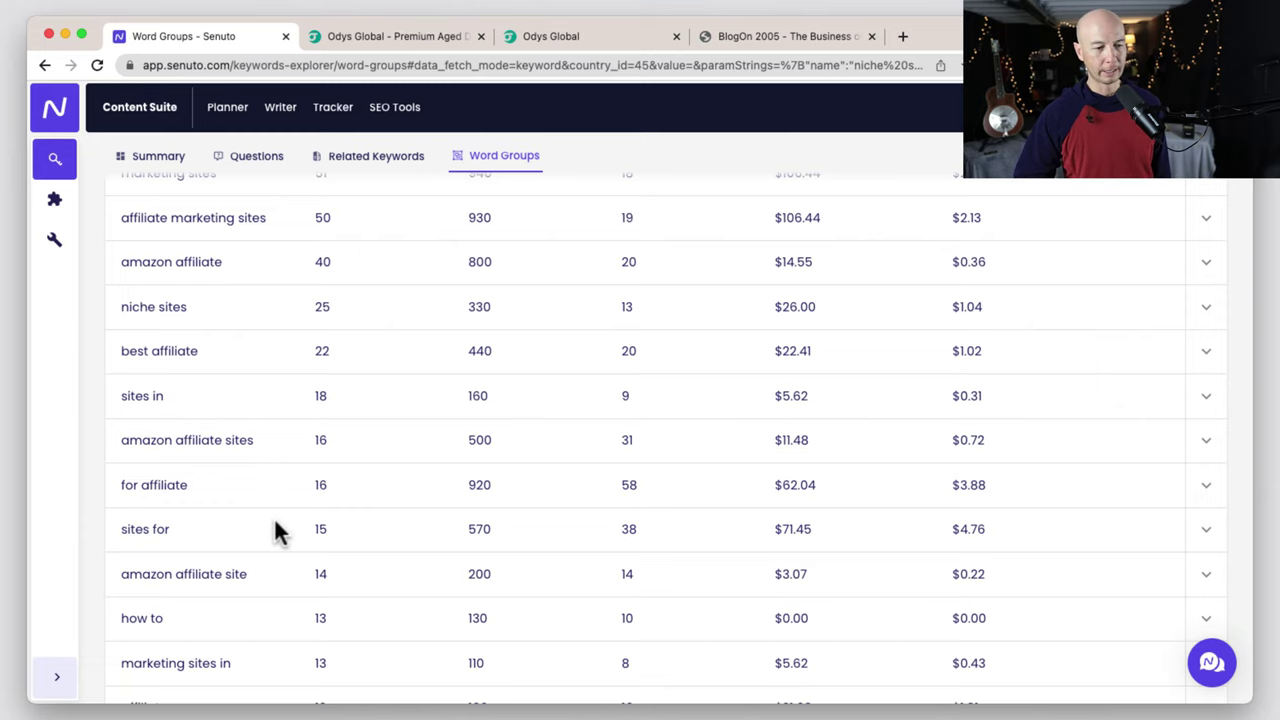
scroll(278, 530, down, 3)
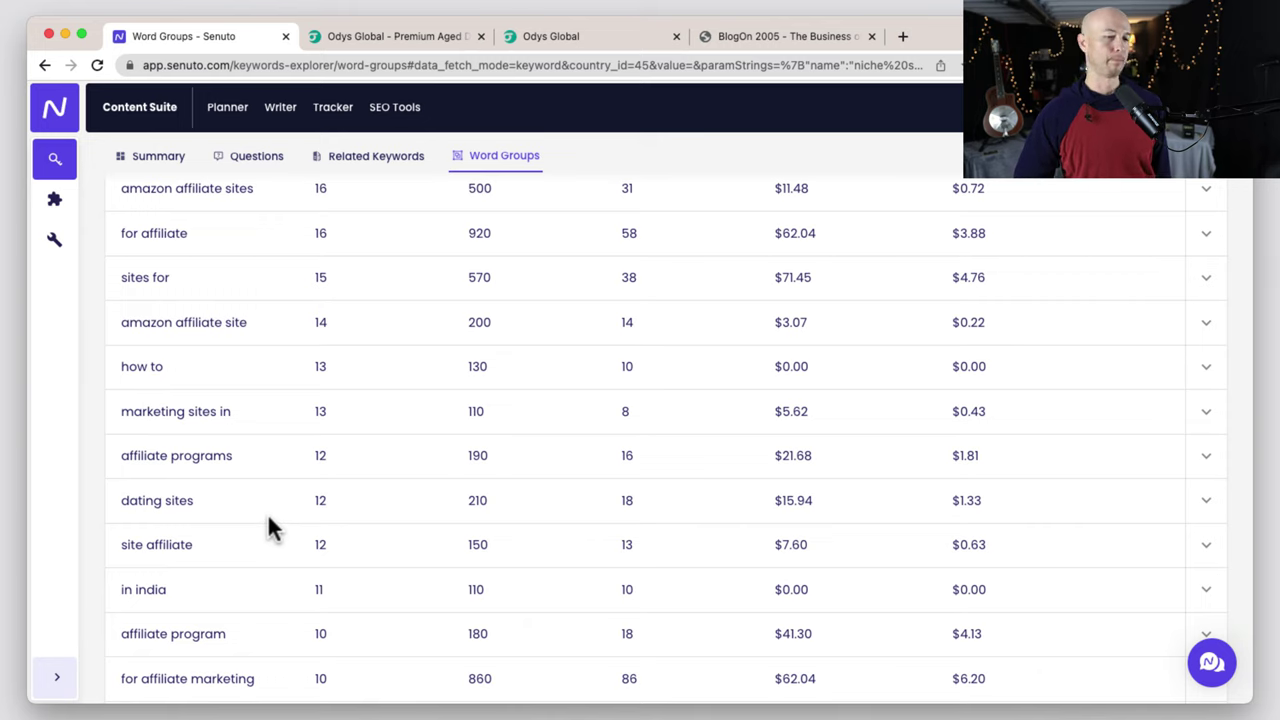
scroll(272, 528, down, 4)
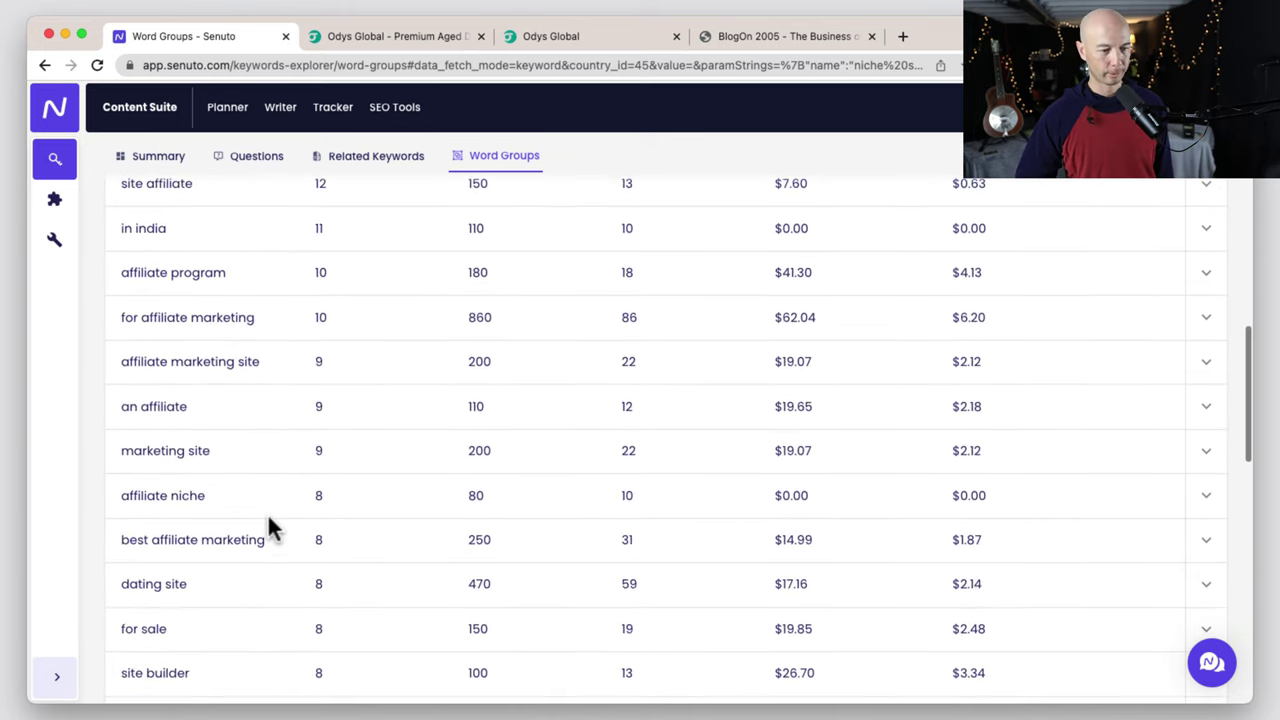
scroll(268, 520, down, 1)
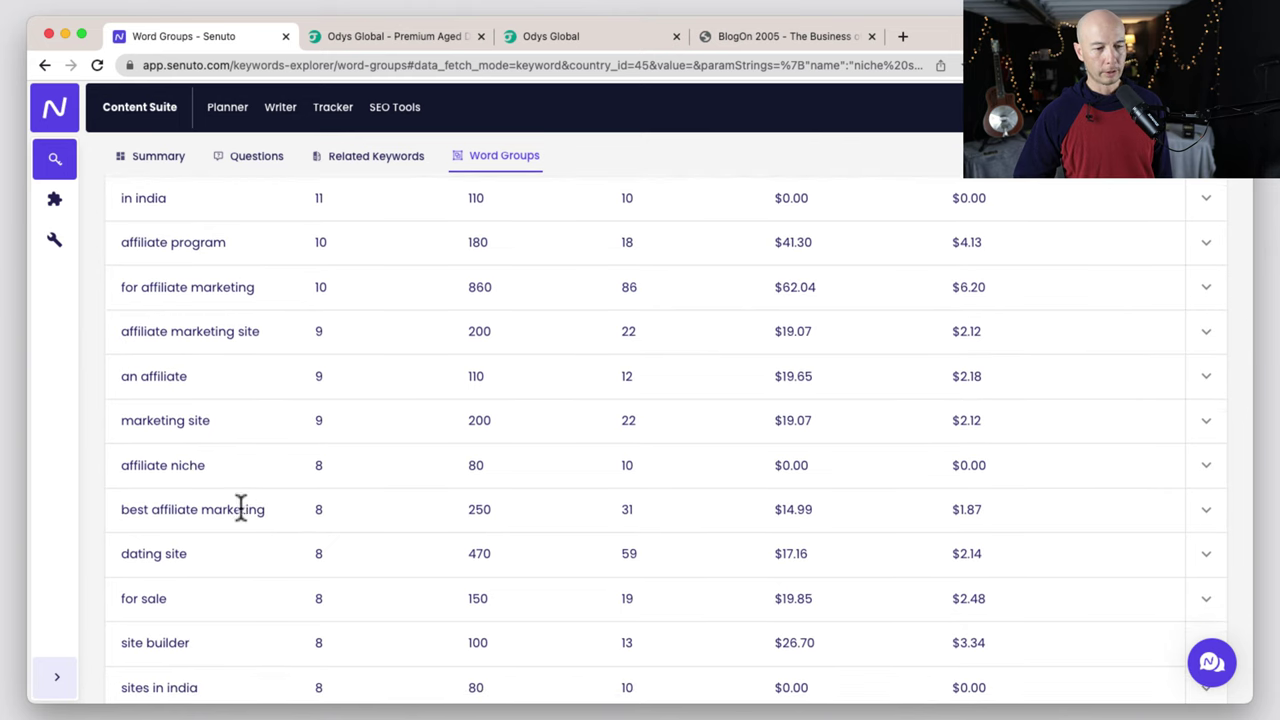
scroll(250, 620, down, 5)
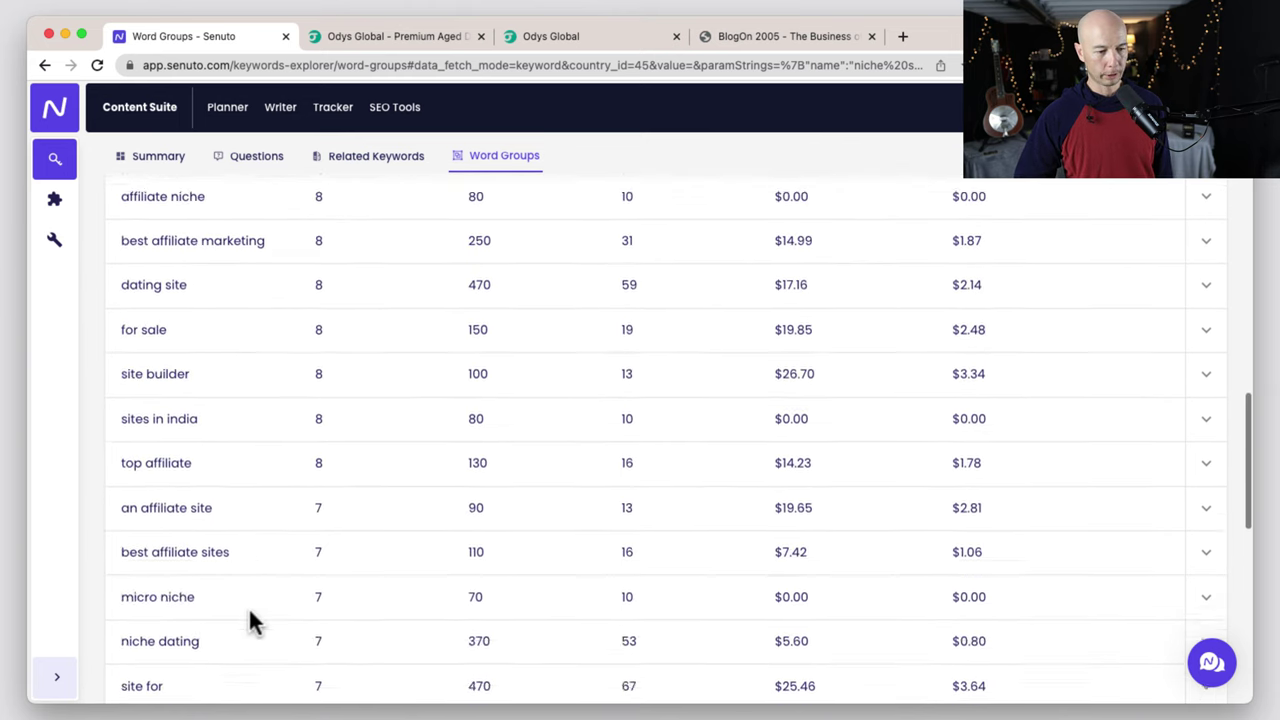
scroll(294, 575, up, 15)
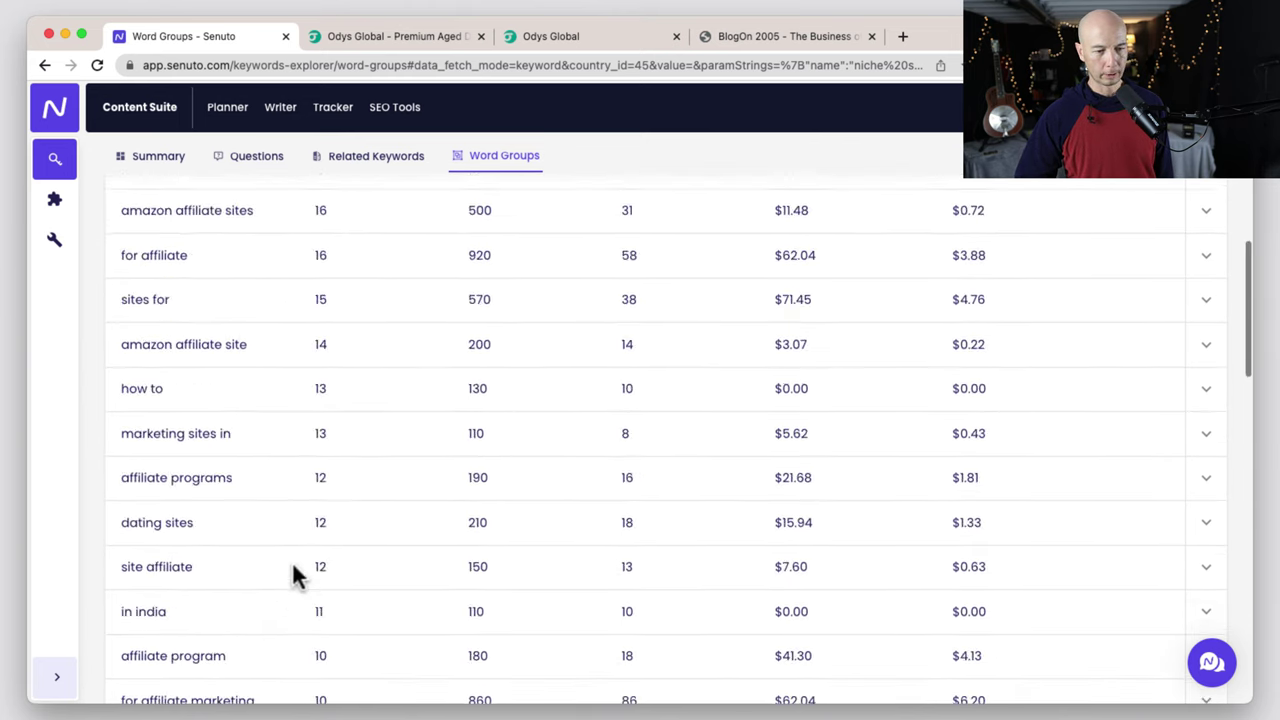
scroll(294, 575, up, 1)
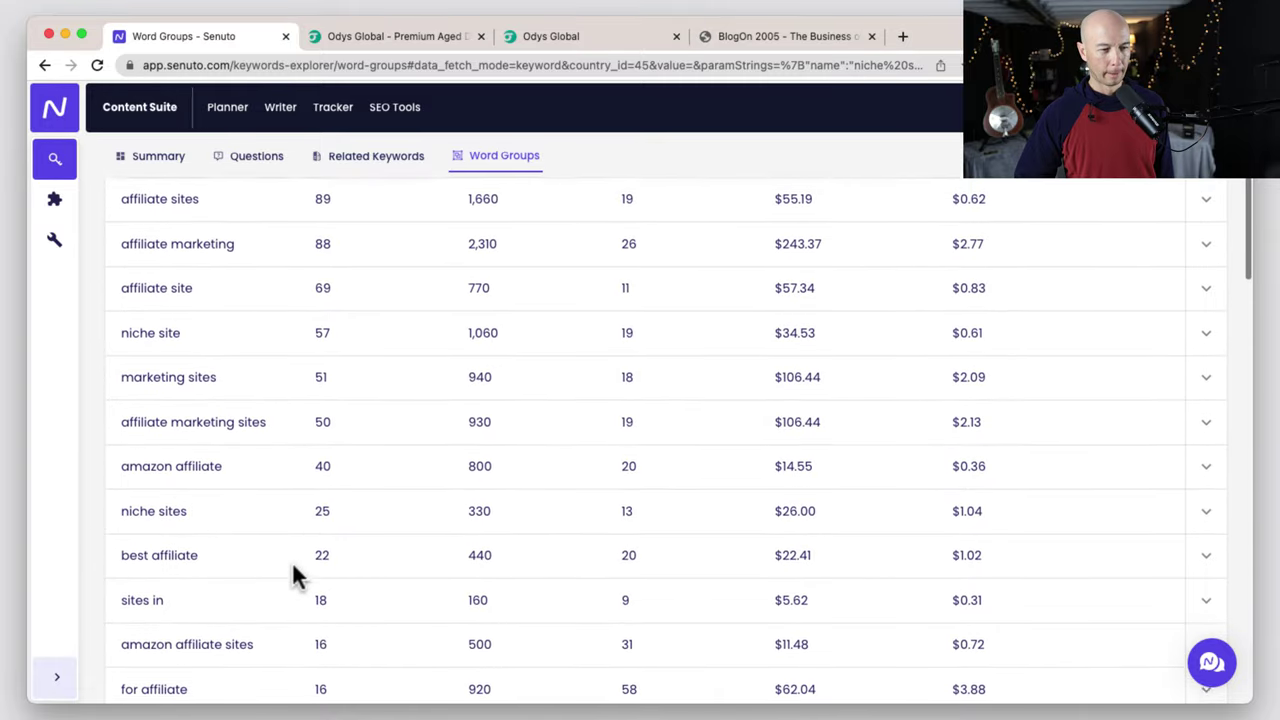
scroll(294, 575, down, 2)
scroll(292, 577, down, 1)
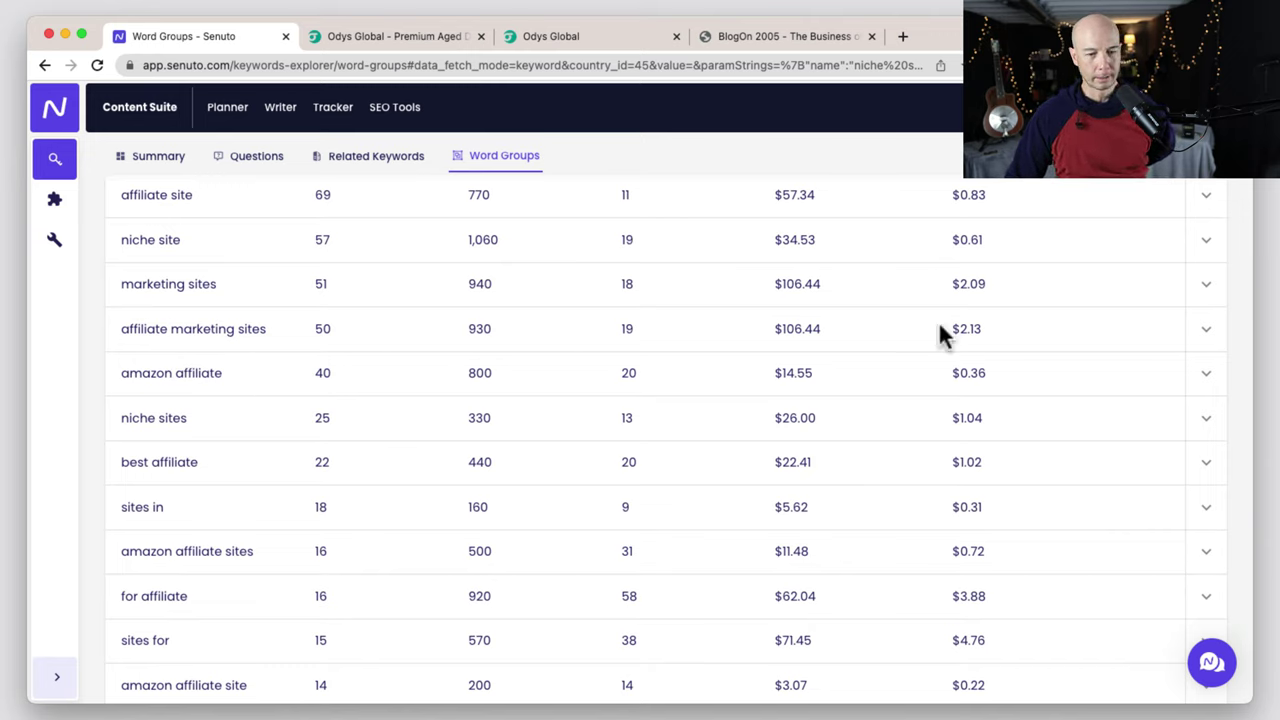
Expand the "amazon affiliate" word group and look through the keywords it contains.
click(1209, 389)
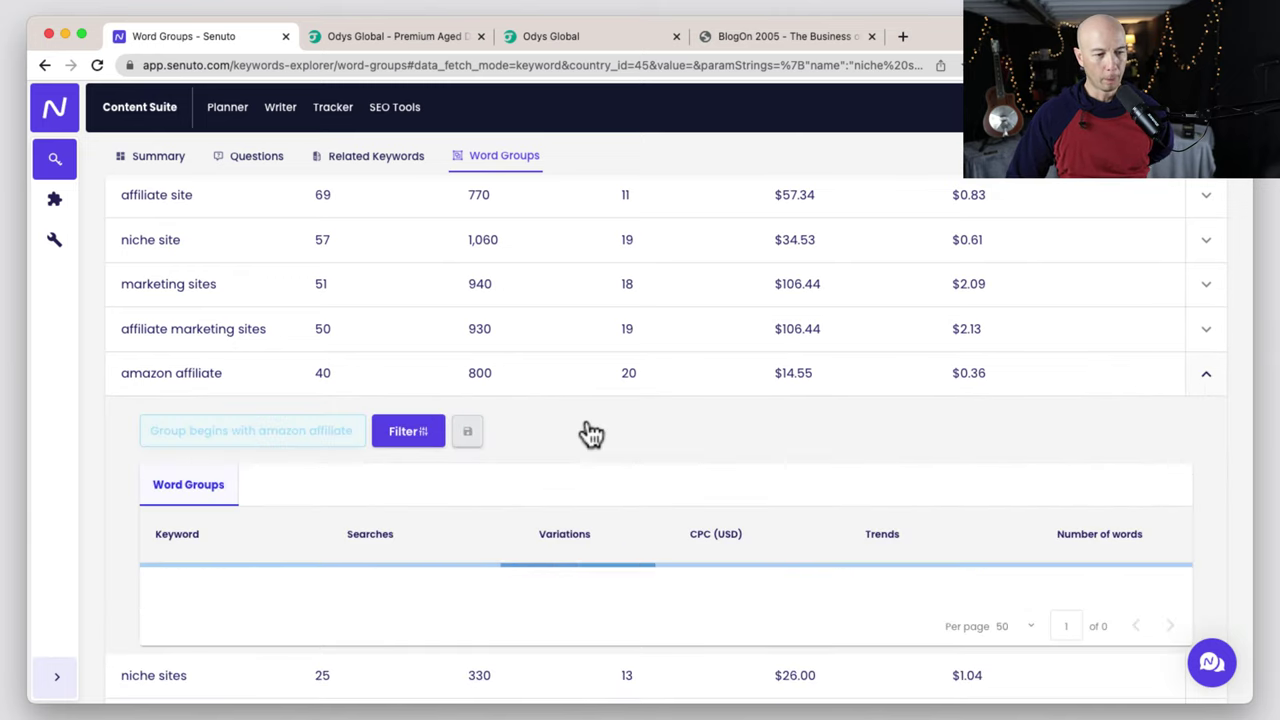
scroll(583, 420, down, 1)
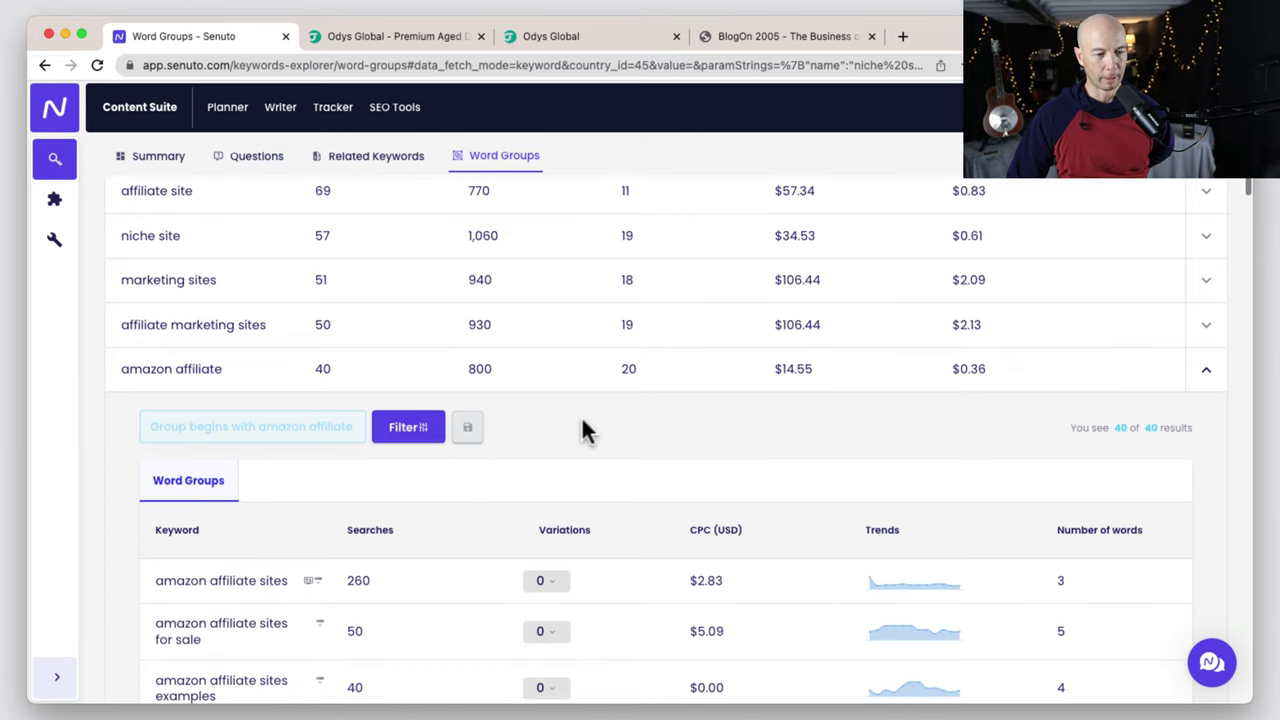
scroll(585, 428, down, 5)
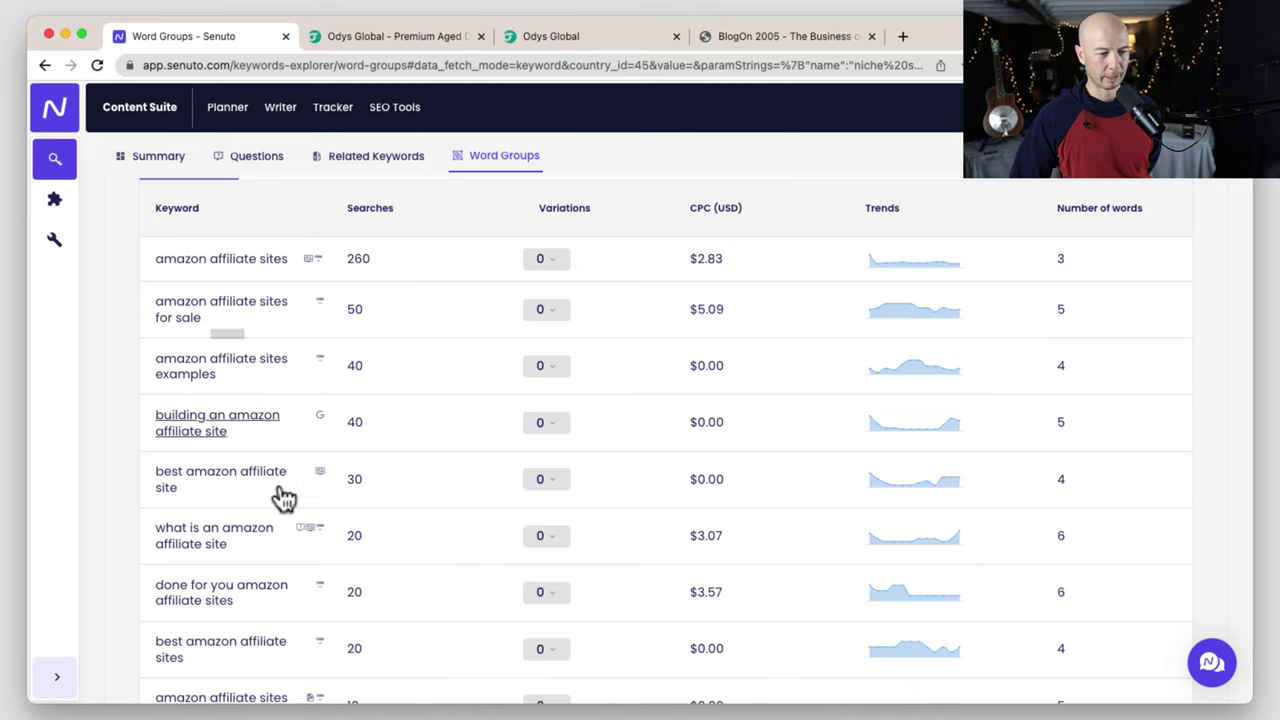
scroll(247, 550, down, 2)
scroll(250, 567, down, 5)
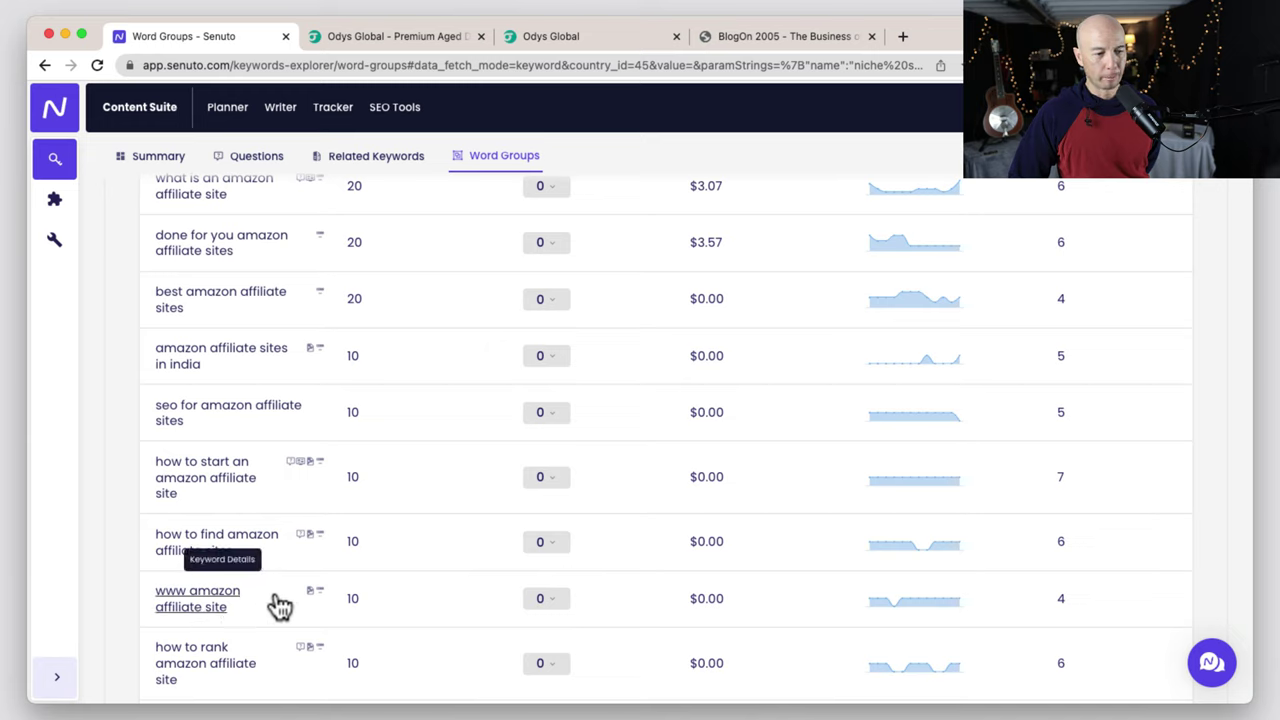
Open the keyword details of "seo for amazon affiliate sites" and examine its trends, topic leaders, propositions and SERP analysis.
click(215, 421)
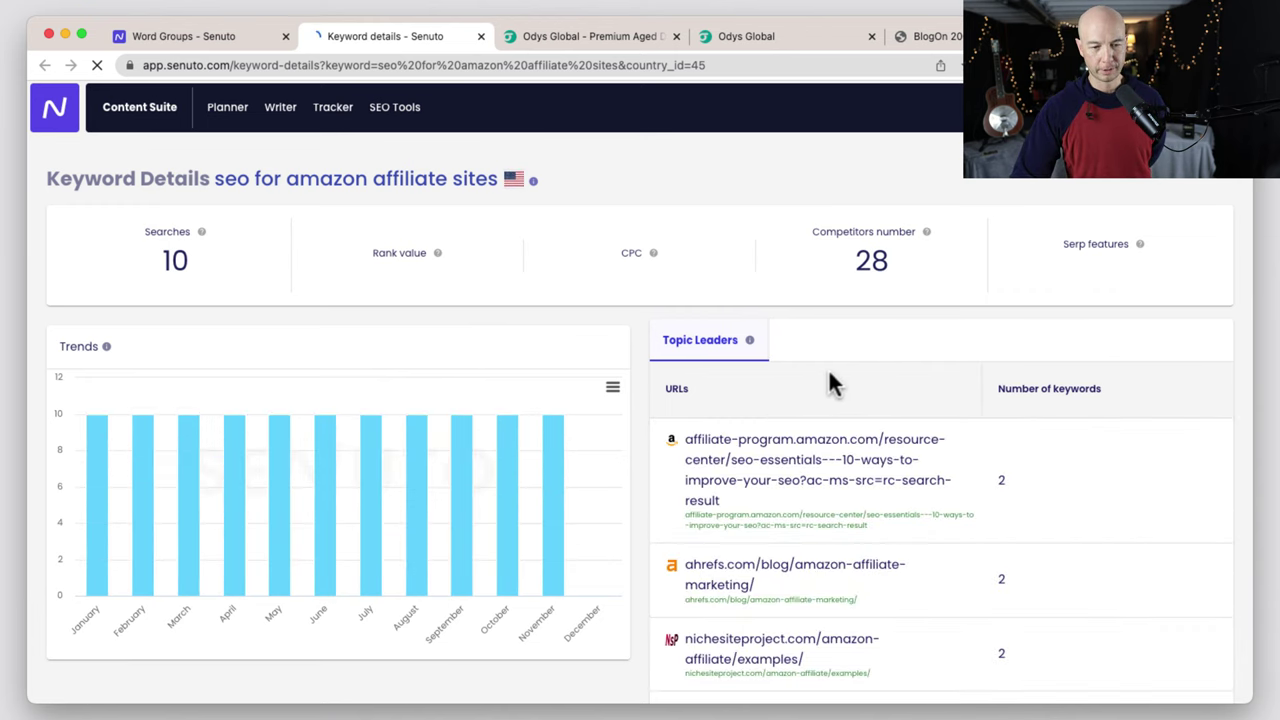
scroll(828, 368, down, 5)
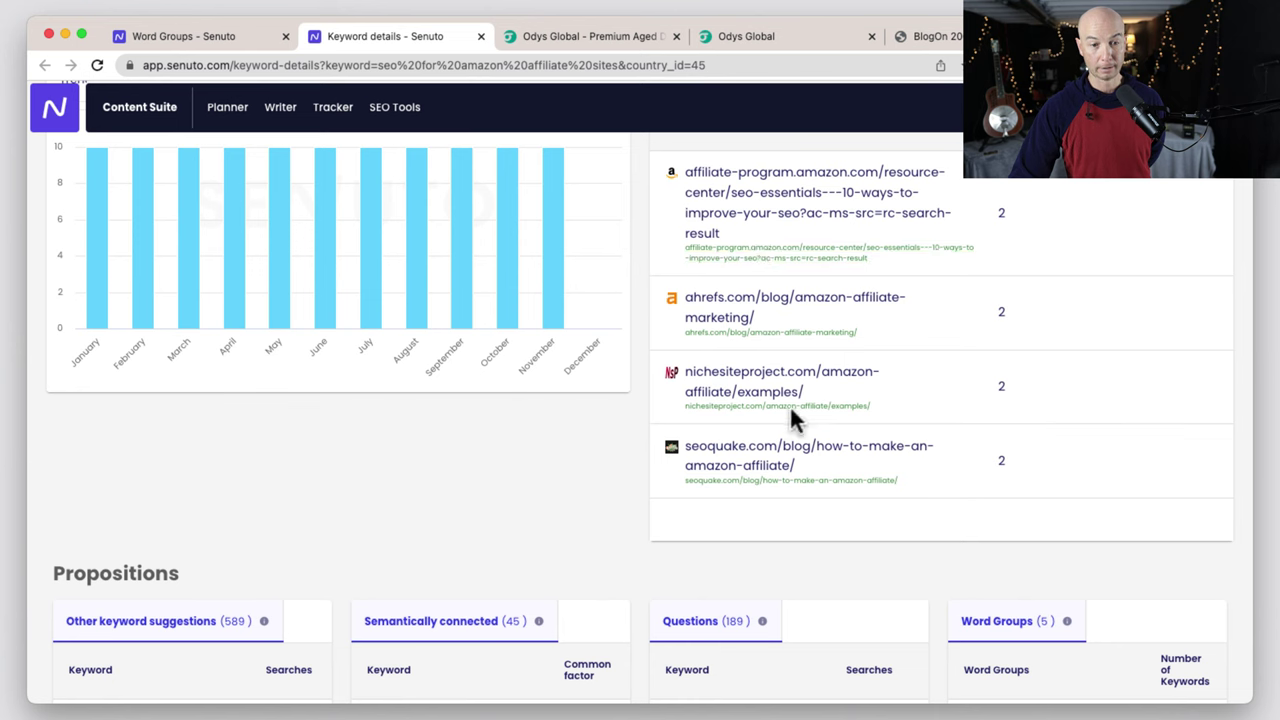
scroll(604, 499, down, 8)
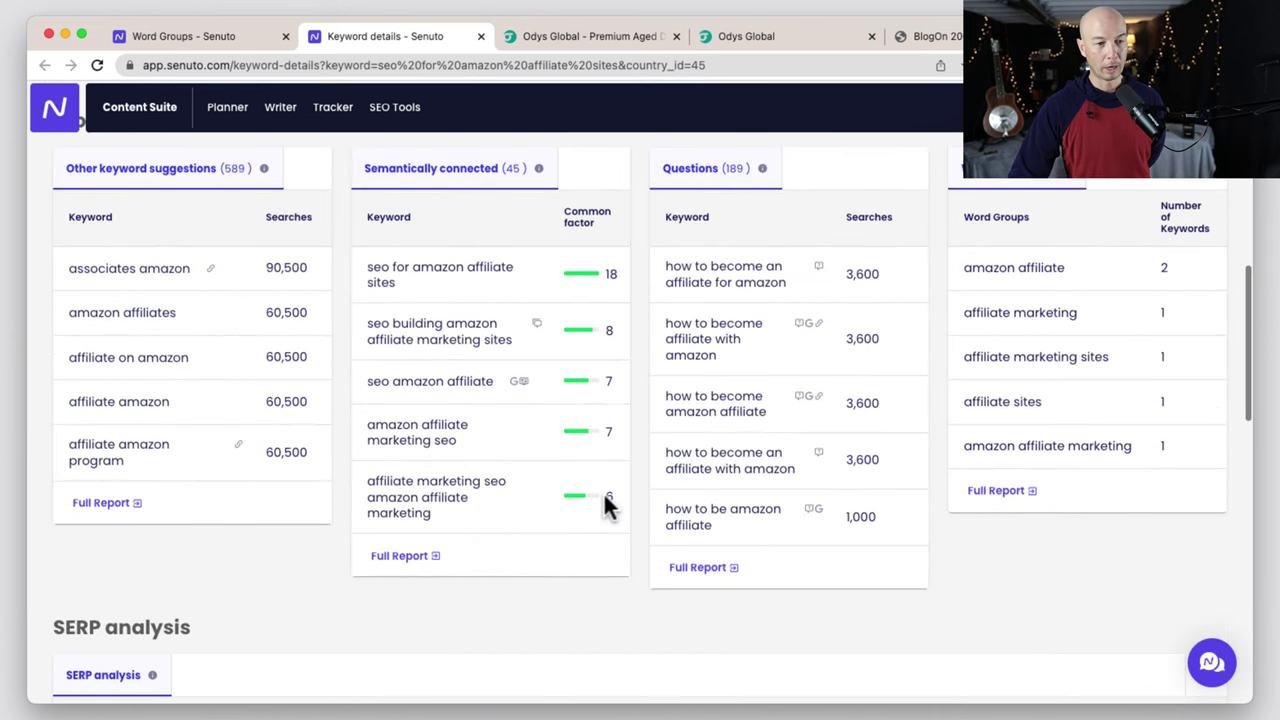
scroll(604, 497, up, 2)
scroll(604, 497, down, 4)
scroll(604, 497, up, 2)
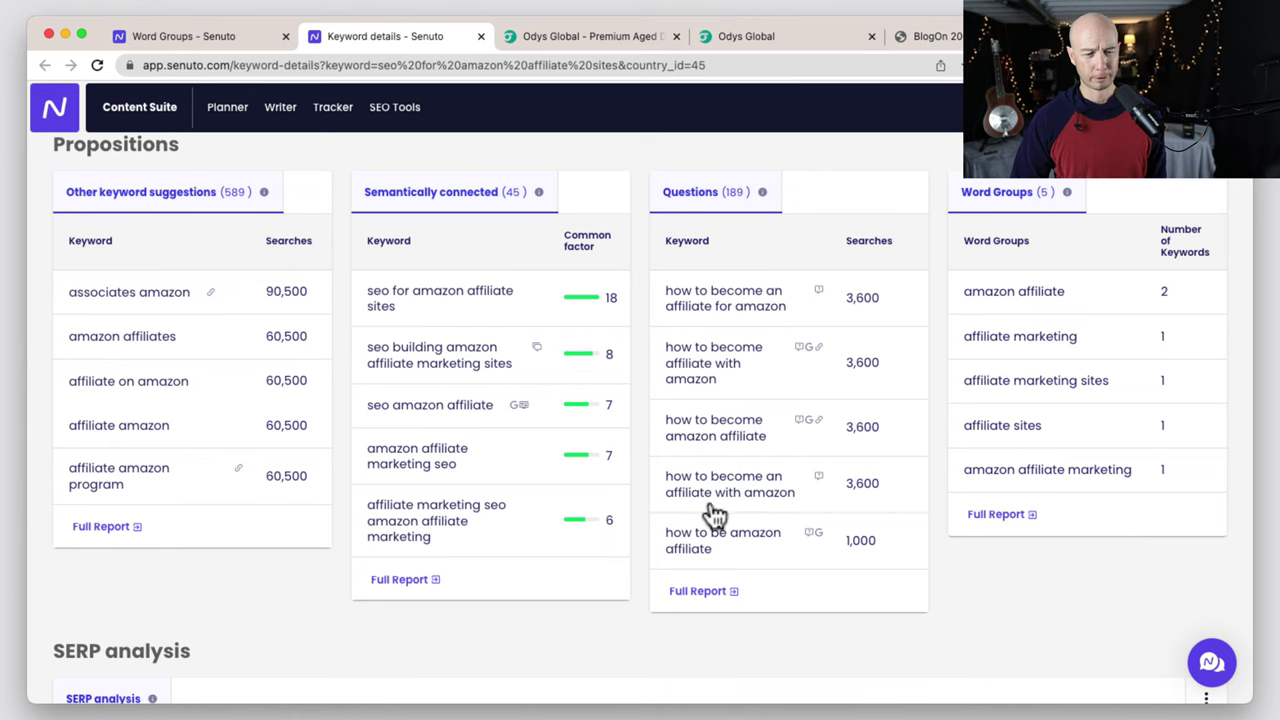
scroll(1000, 420, down, 5)
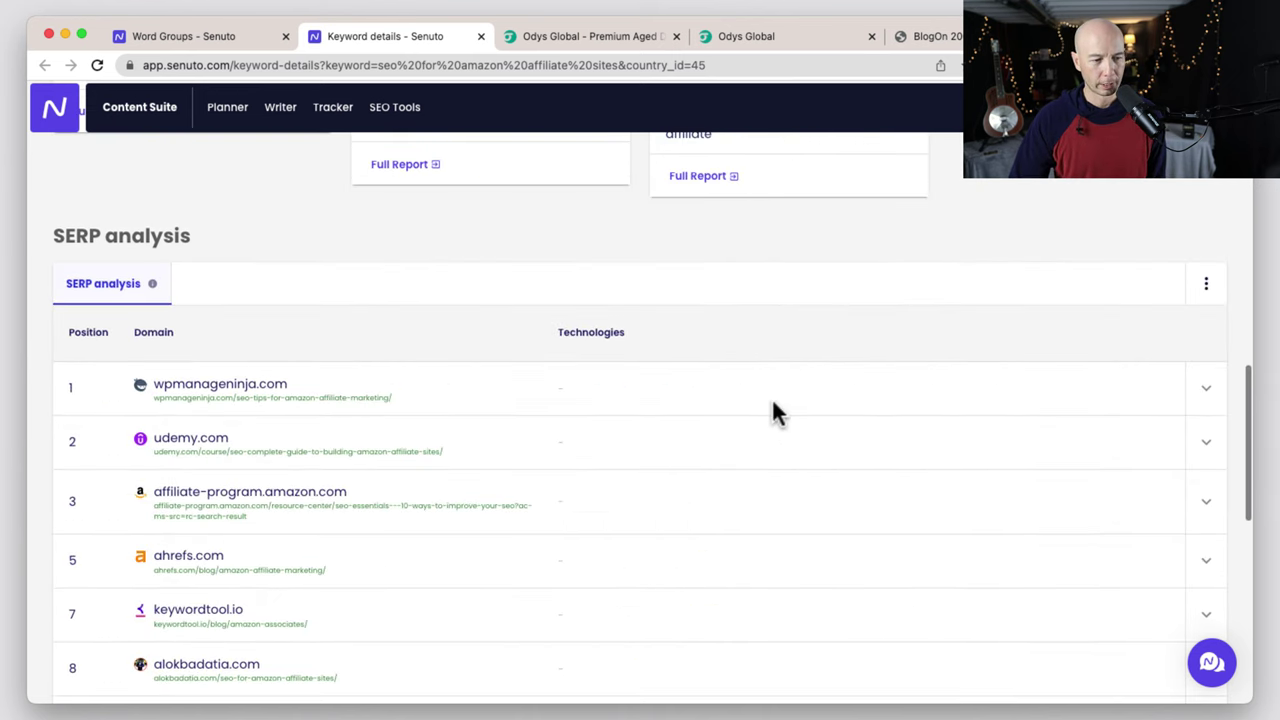
scroll(296, 254, up, 1)
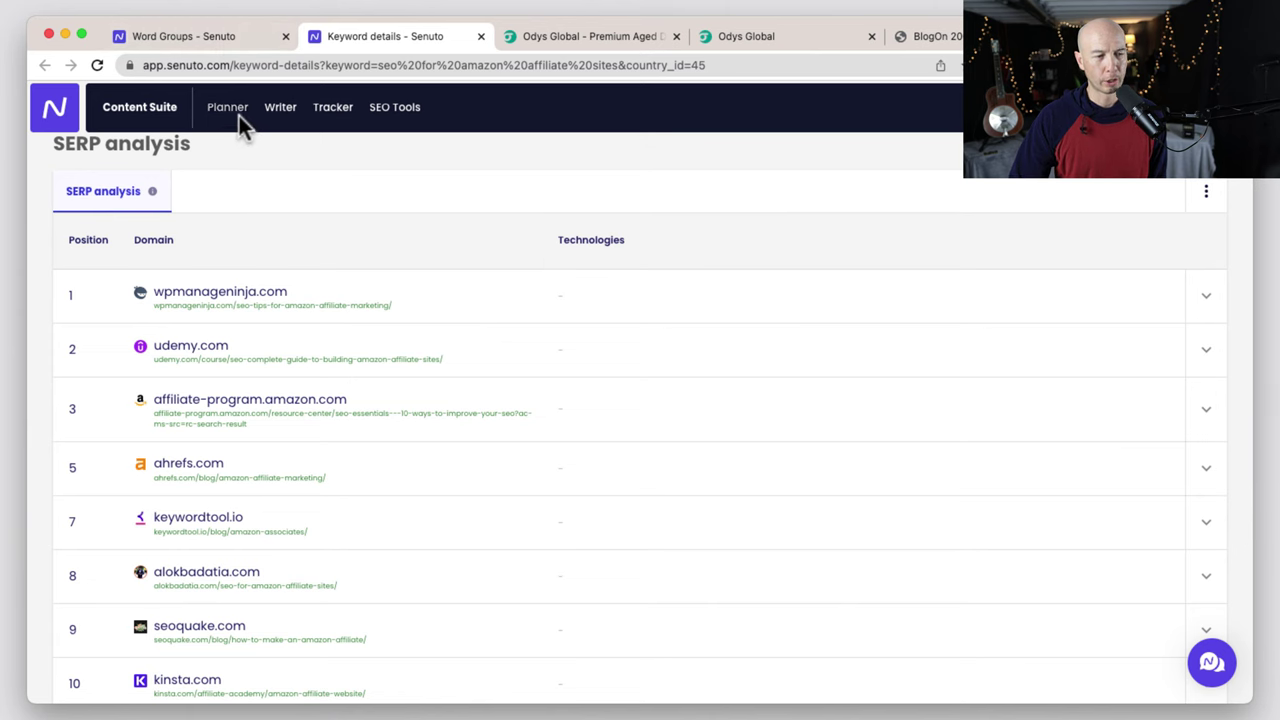
Return to the Word Groups report and collapse the "amazon affiliate" group.
click(214, 34)
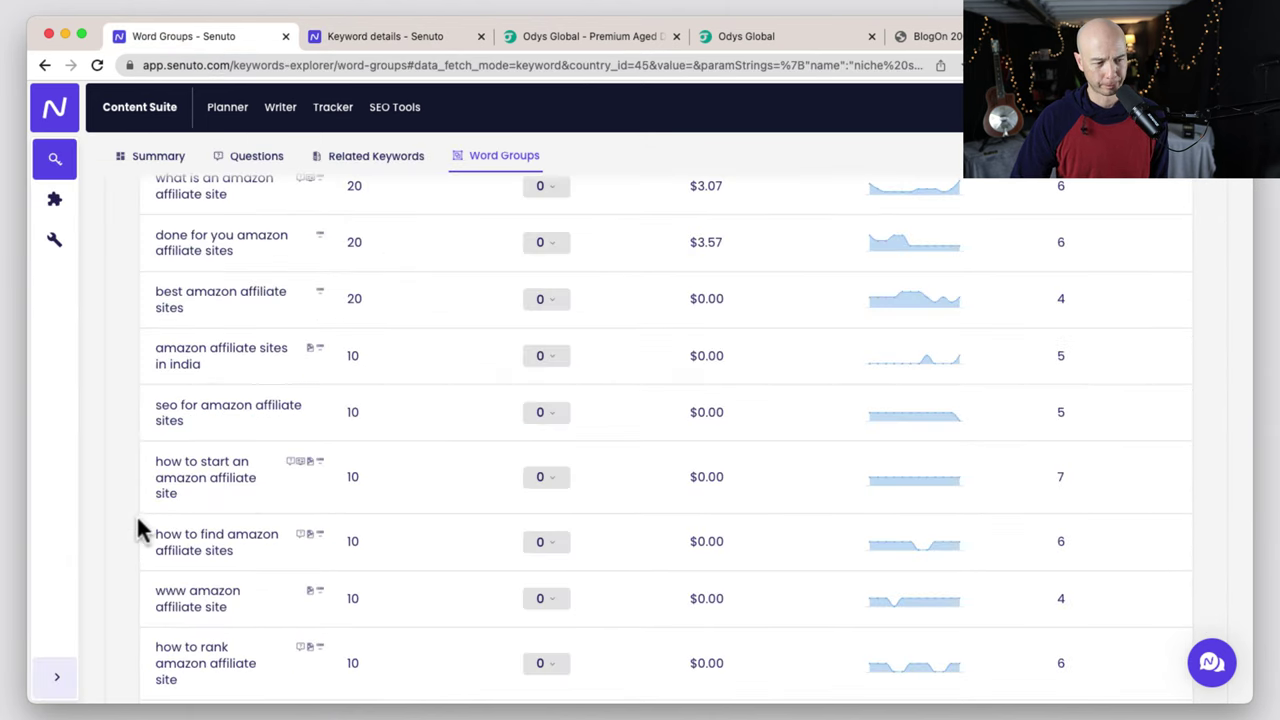
scroll(140, 529, up, 8)
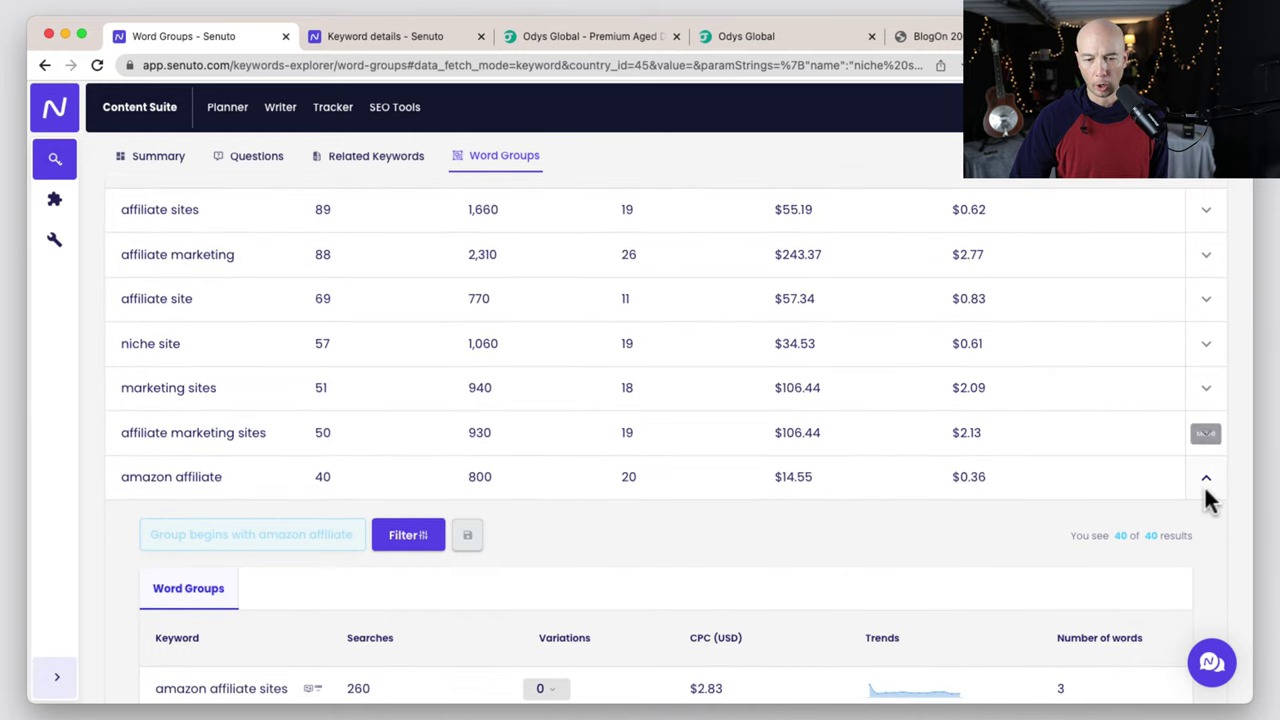
click(1206, 479)
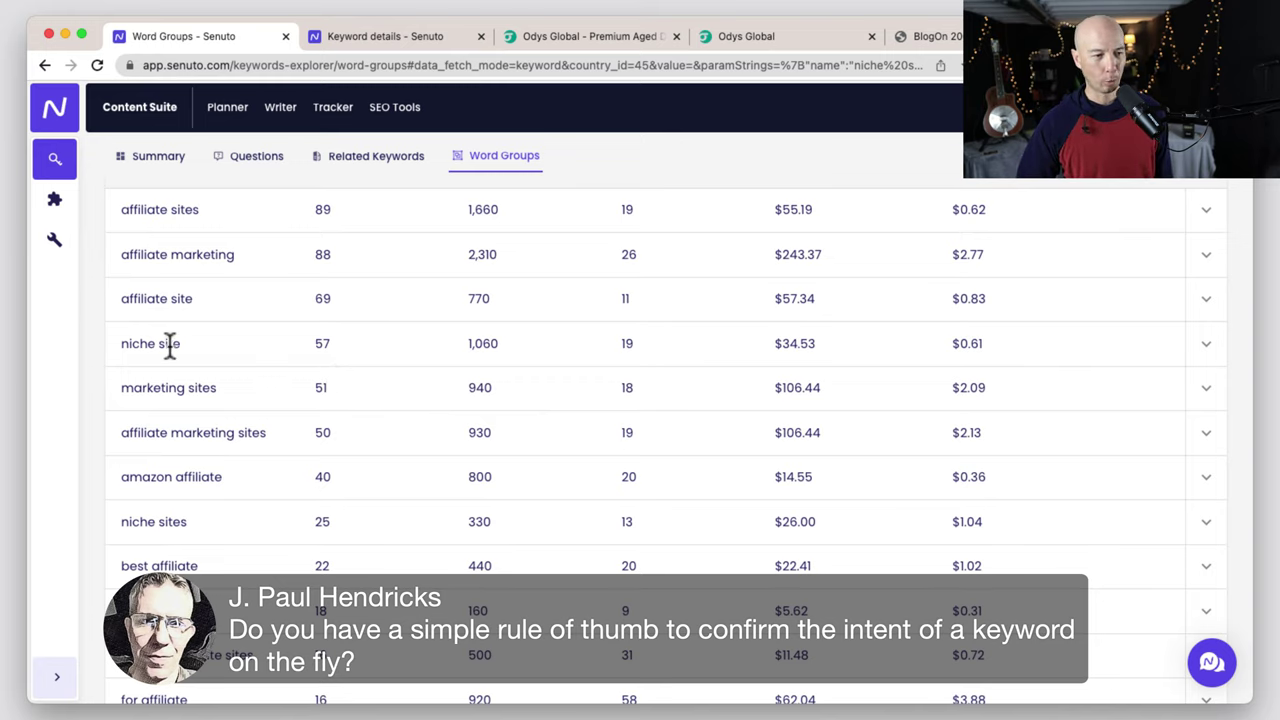
Look through the word groups and examine the wording of "for affiliate", "sites for" and "how to" for search intent.
scroll(168, 350, down, 3)
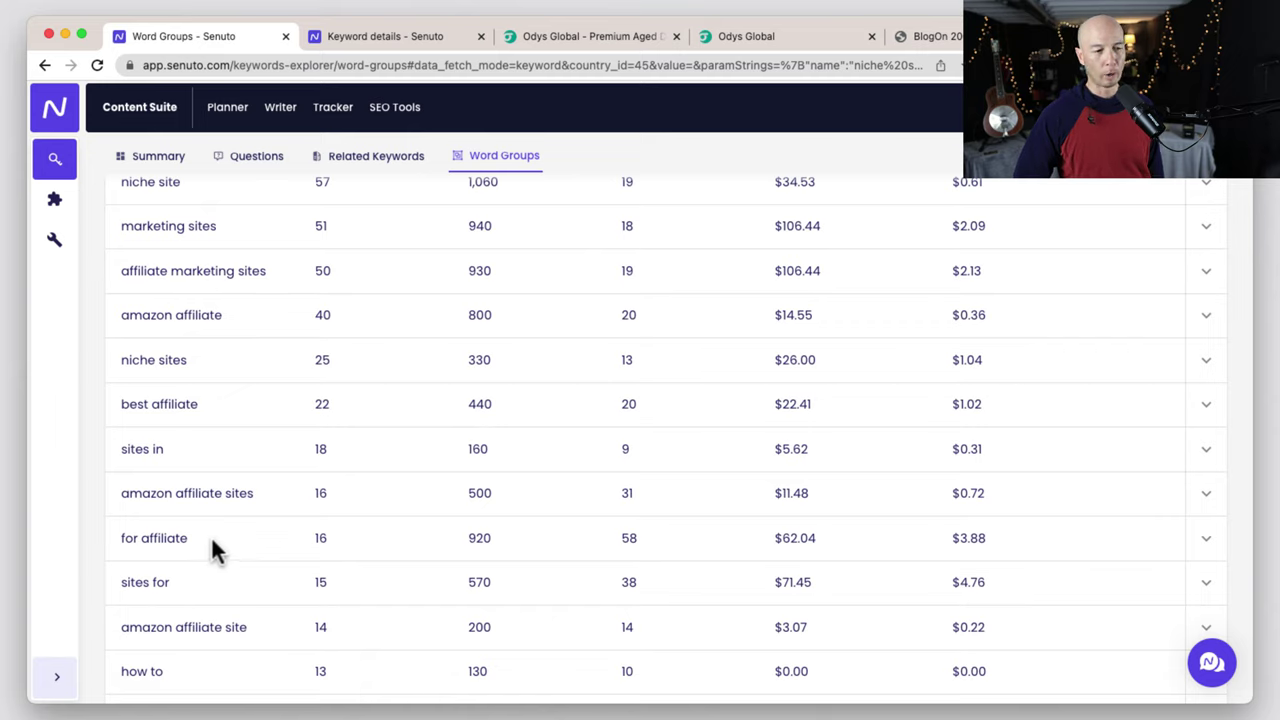
triple_click(130, 540)
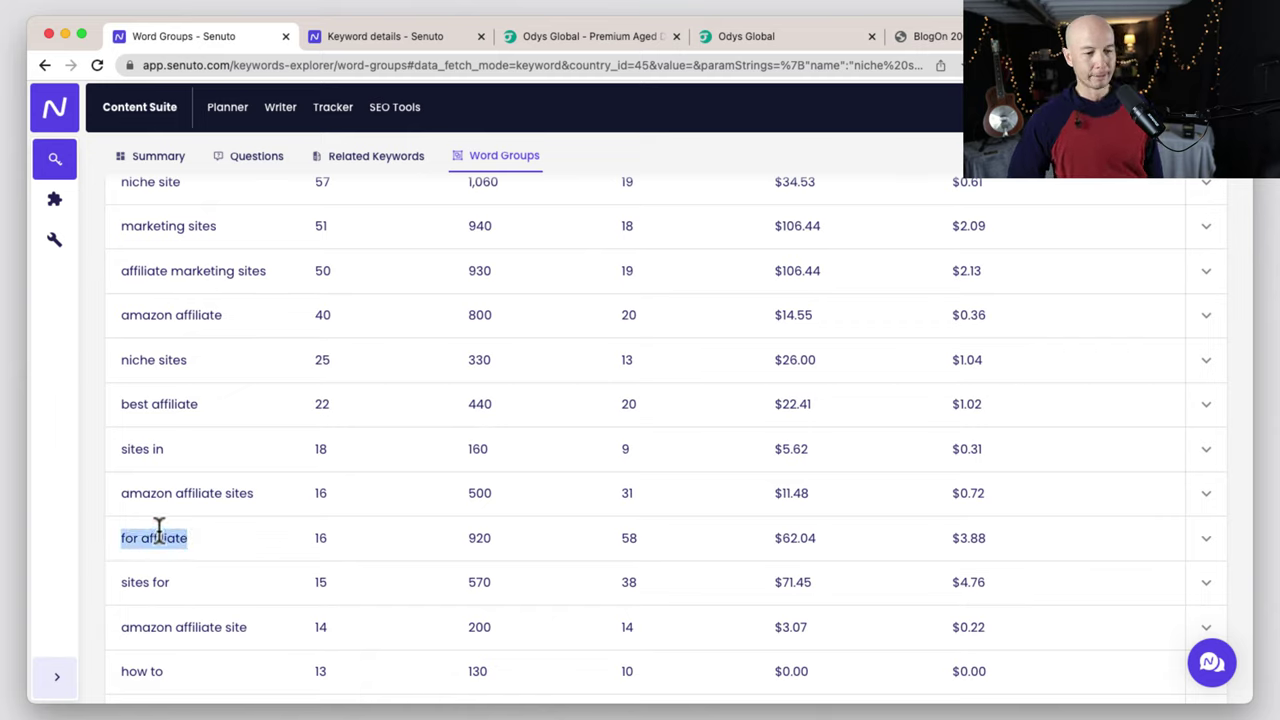
triple_click(134, 585)
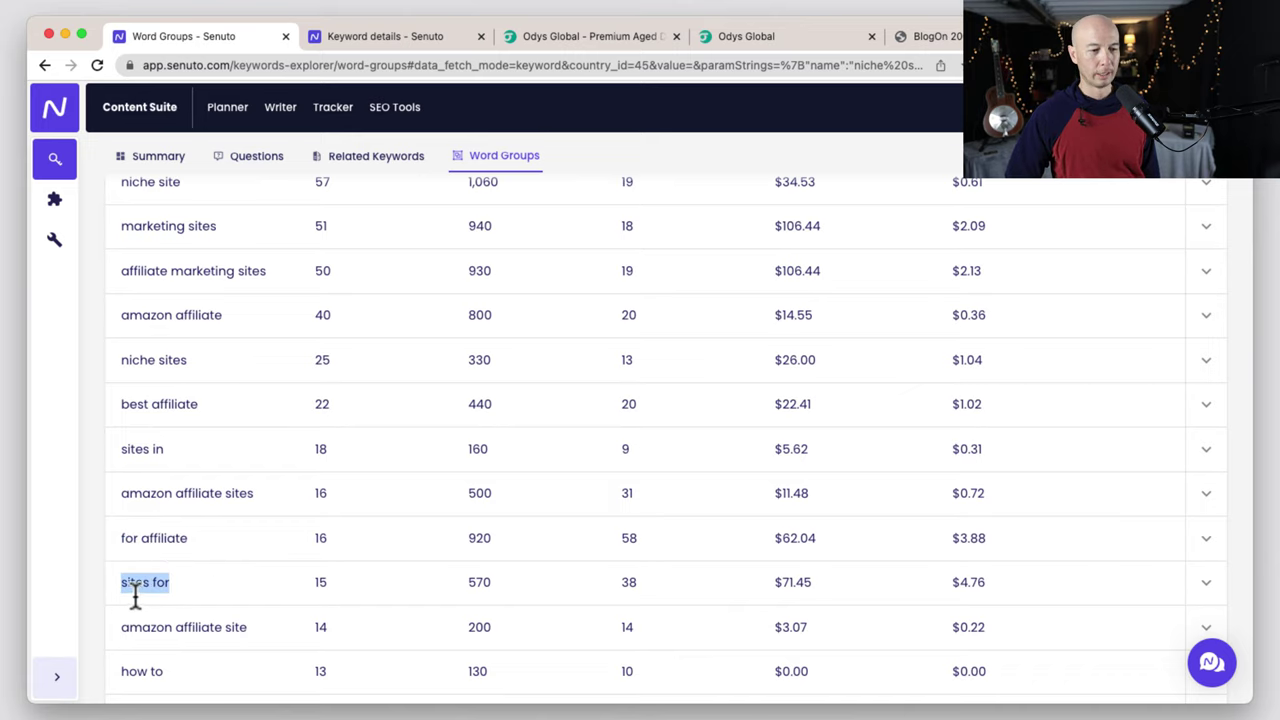
triple_click(133, 670)
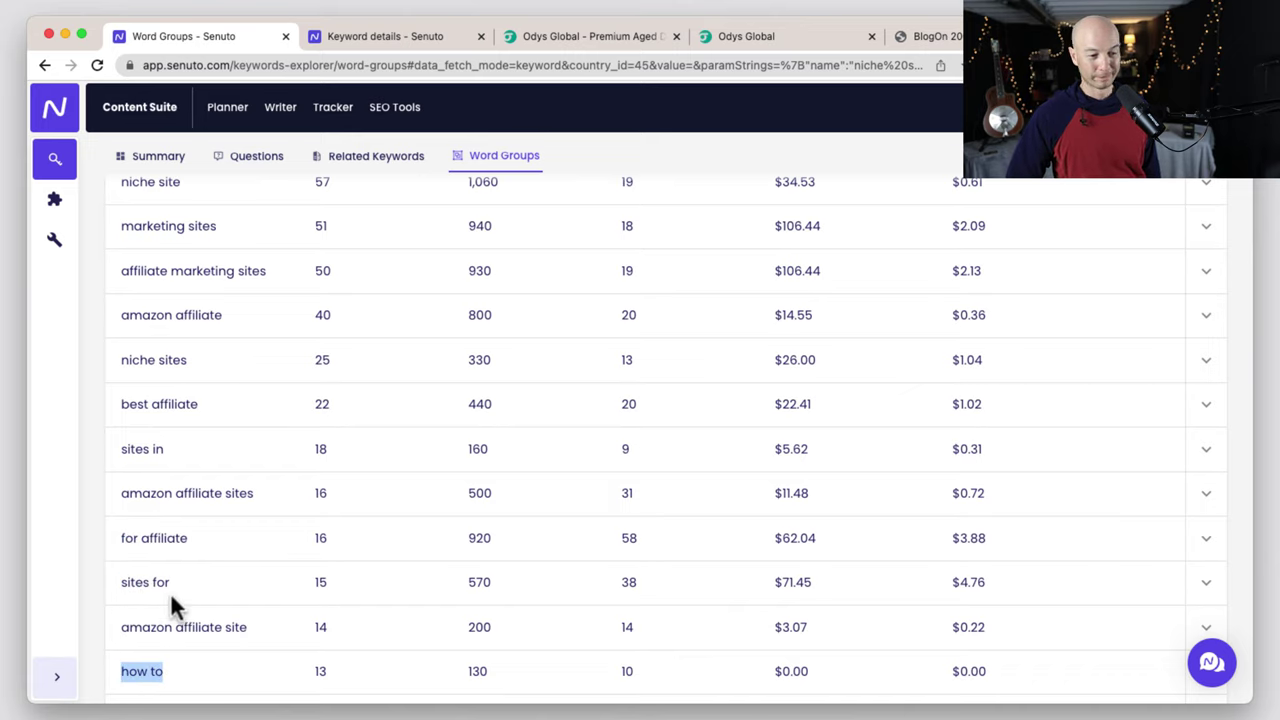
Expand the "how to" word group, look through the keywords it contains, and collapse it.
scroll(226, 594, down, 4)
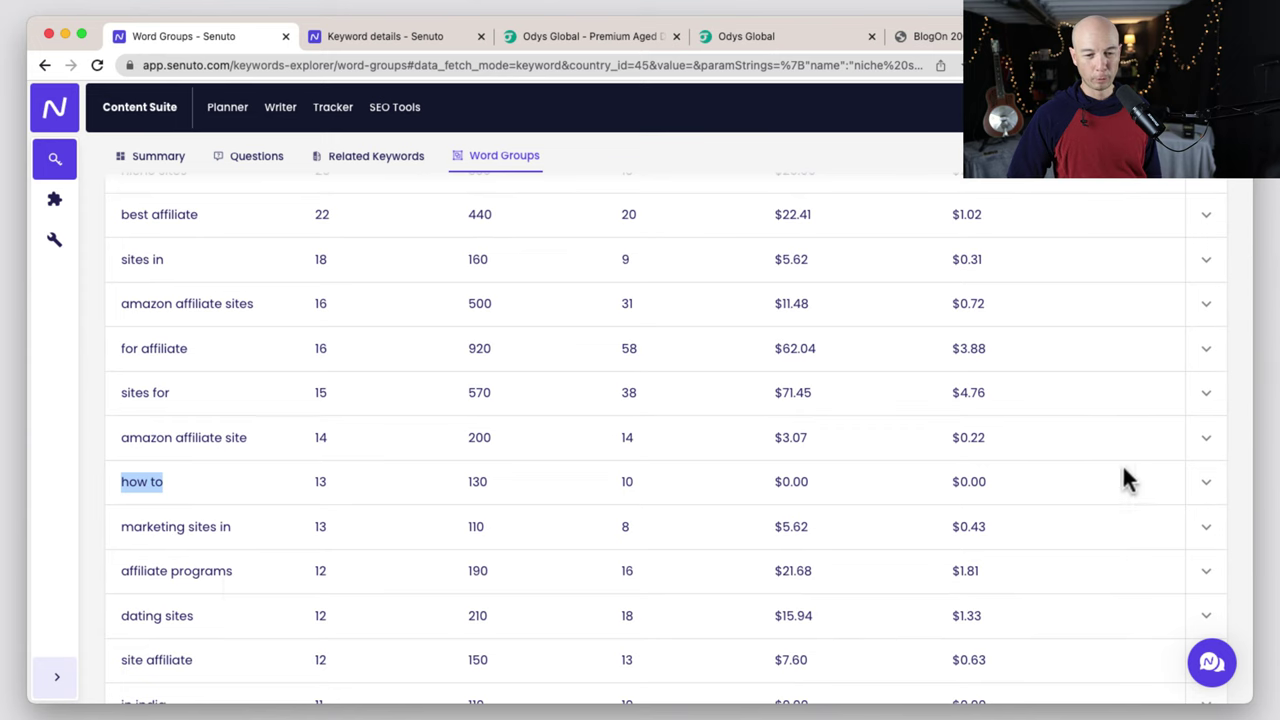
click(1206, 482)
scroll(434, 500, down, 8)
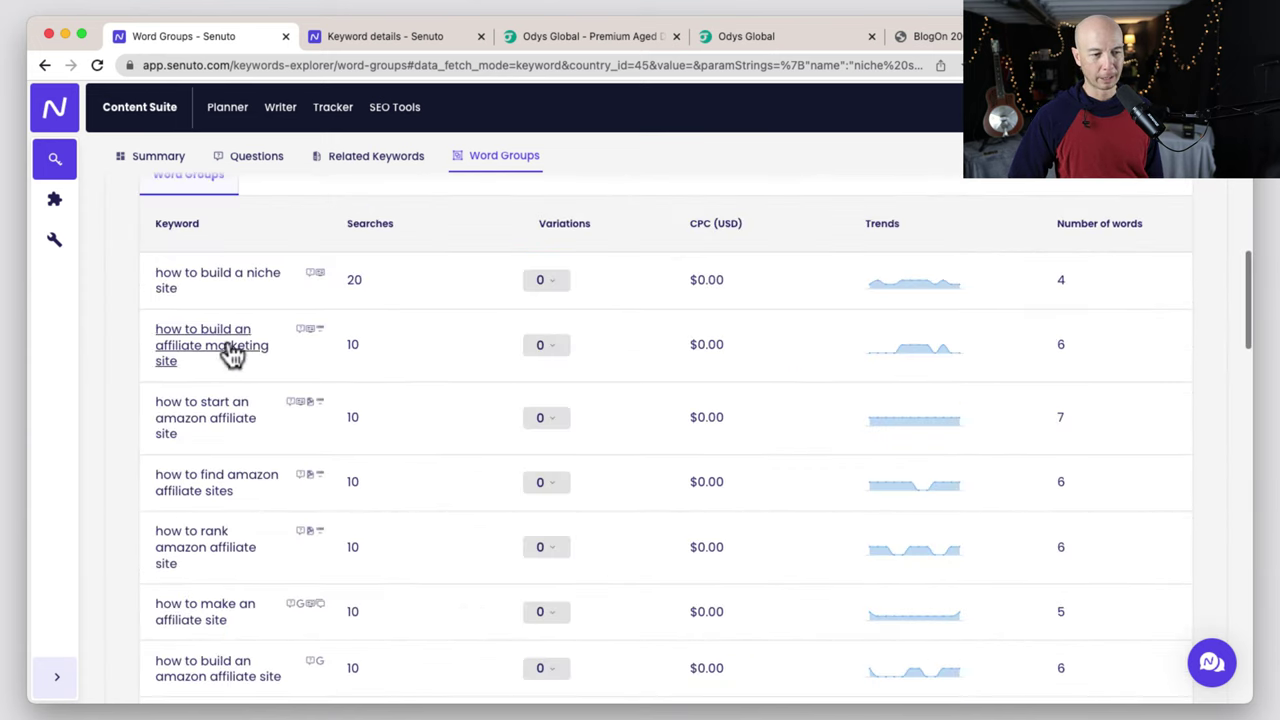
scroll(225, 458, up, 1)
scroll(228, 457, up, 3)
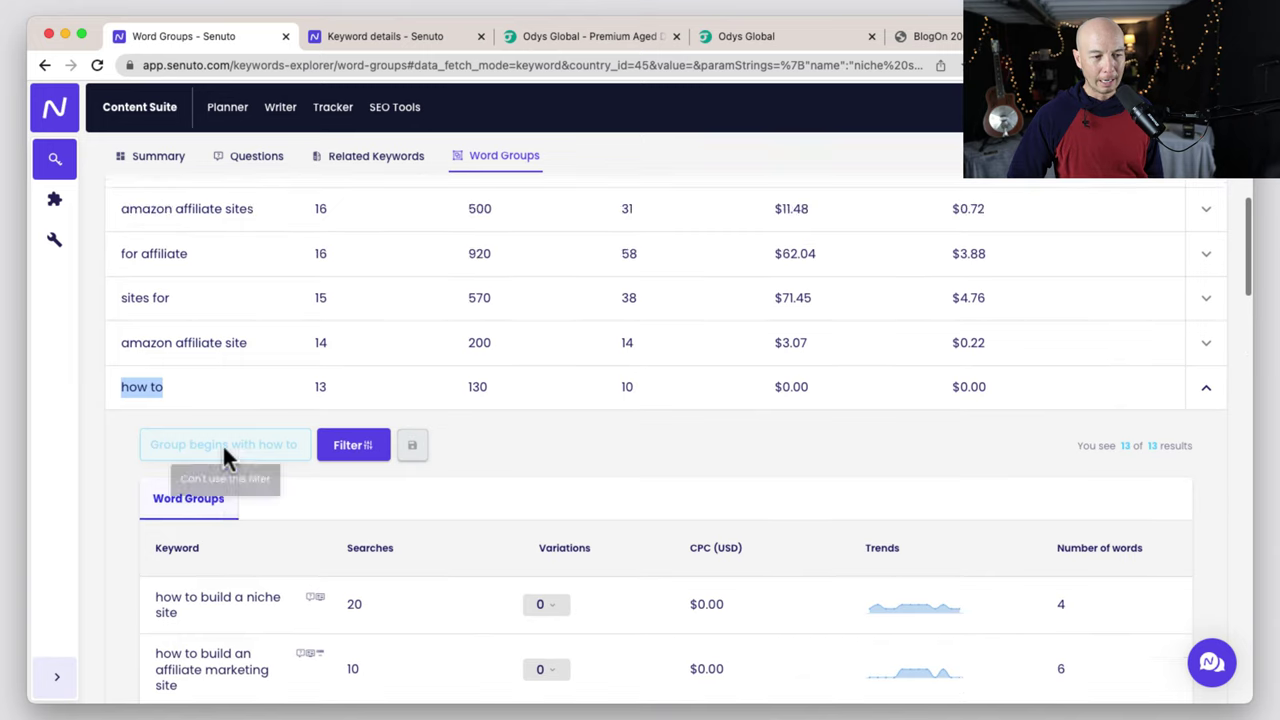
click(1206, 388)
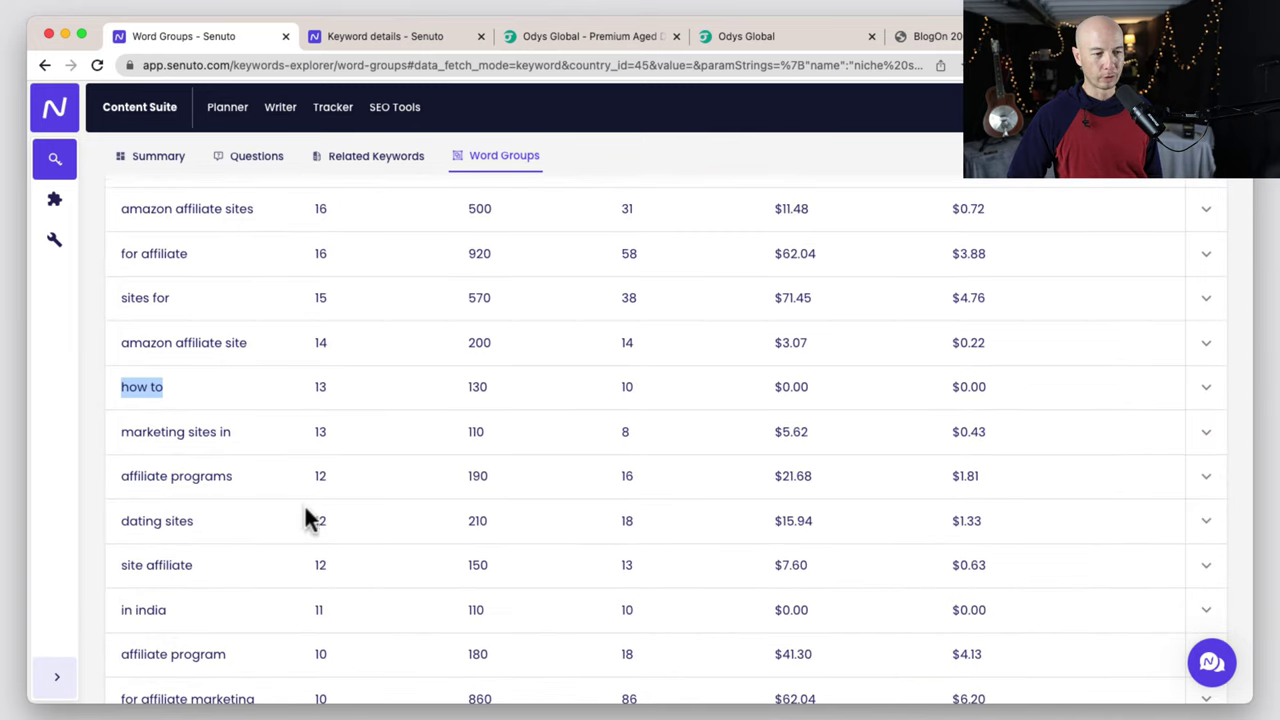
Show the Summary report and set the keywords relationship level to the middle setting between Close and Distant.
scroll(283, 570, up, 5)
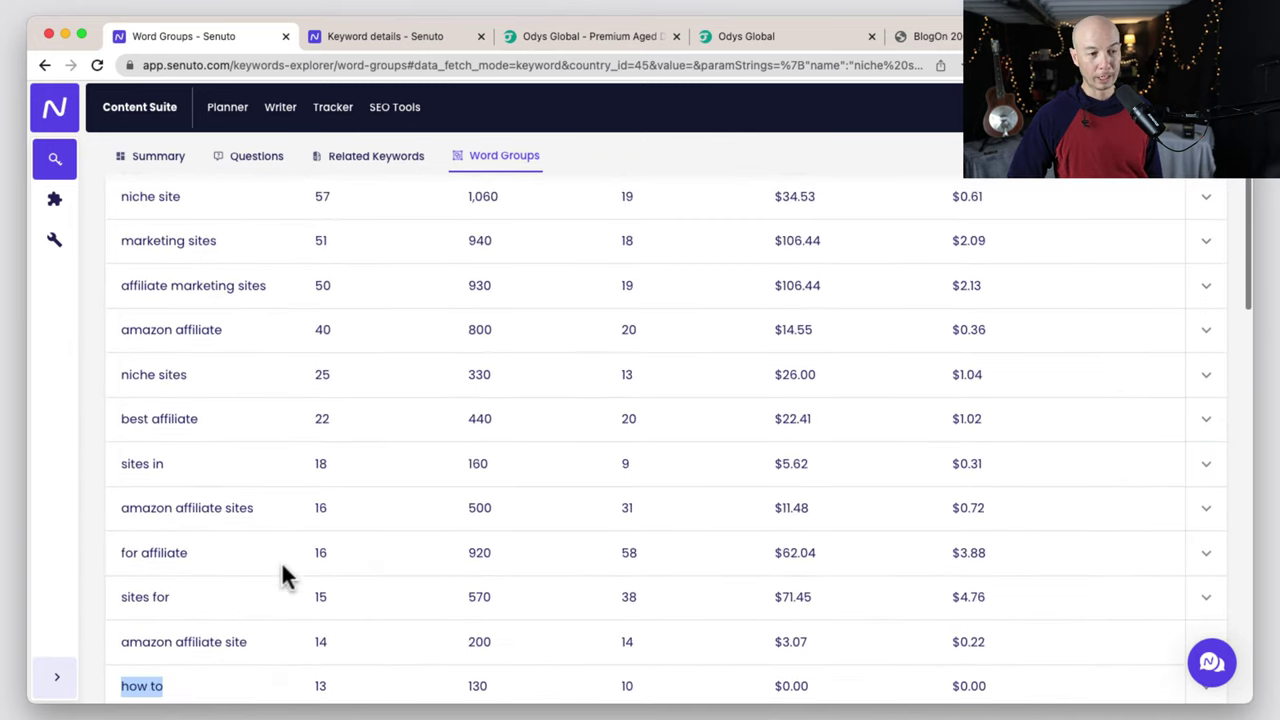
scroll(282, 575, up, 3)
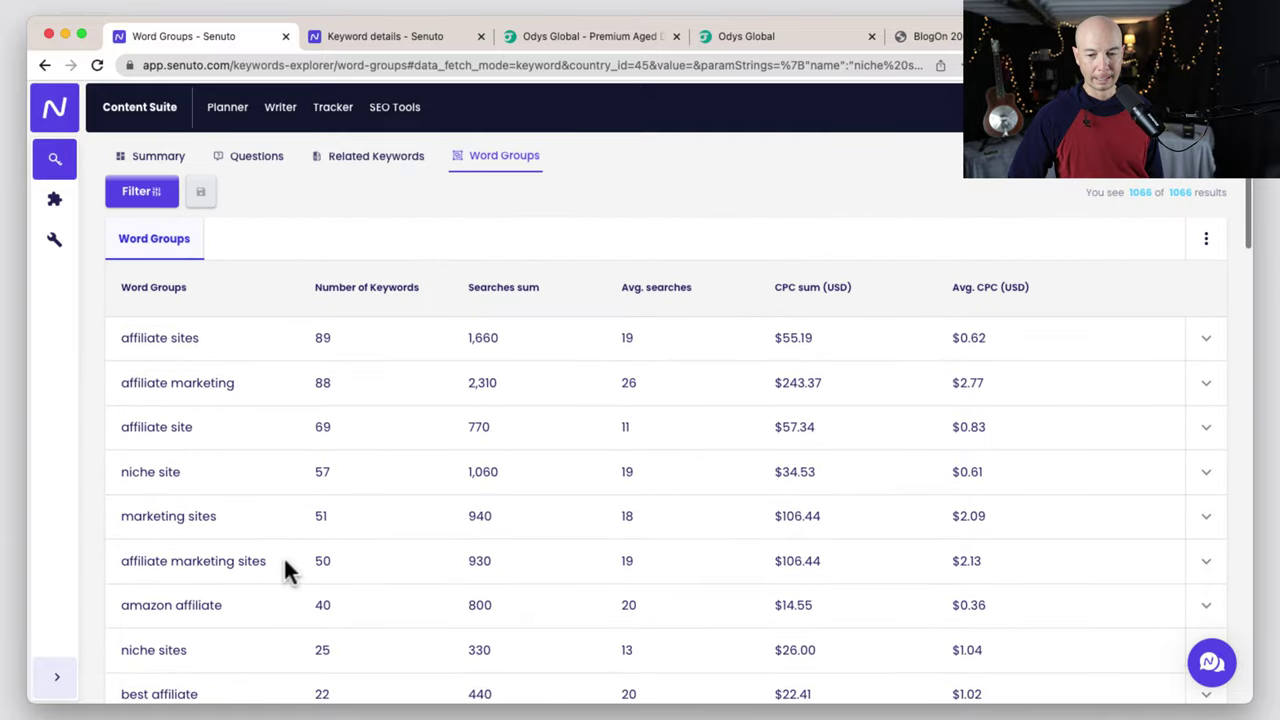
scroll(283, 570, up, 2)
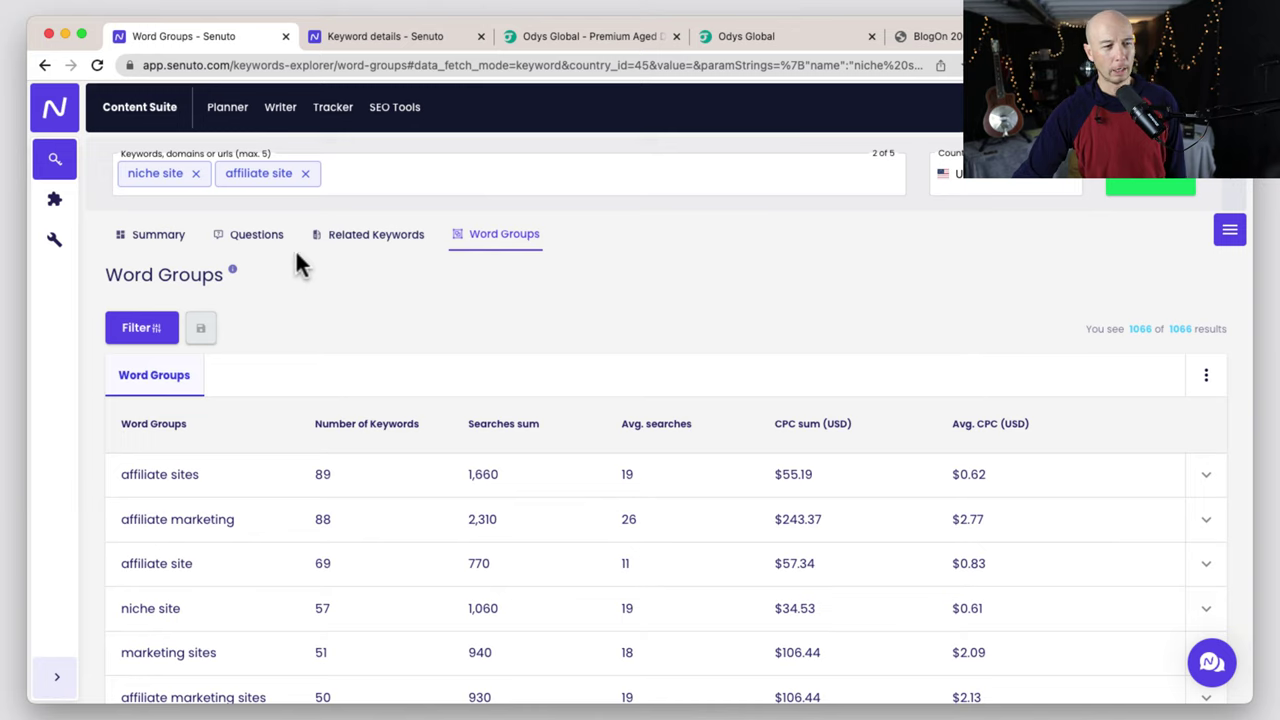
click(168, 250)
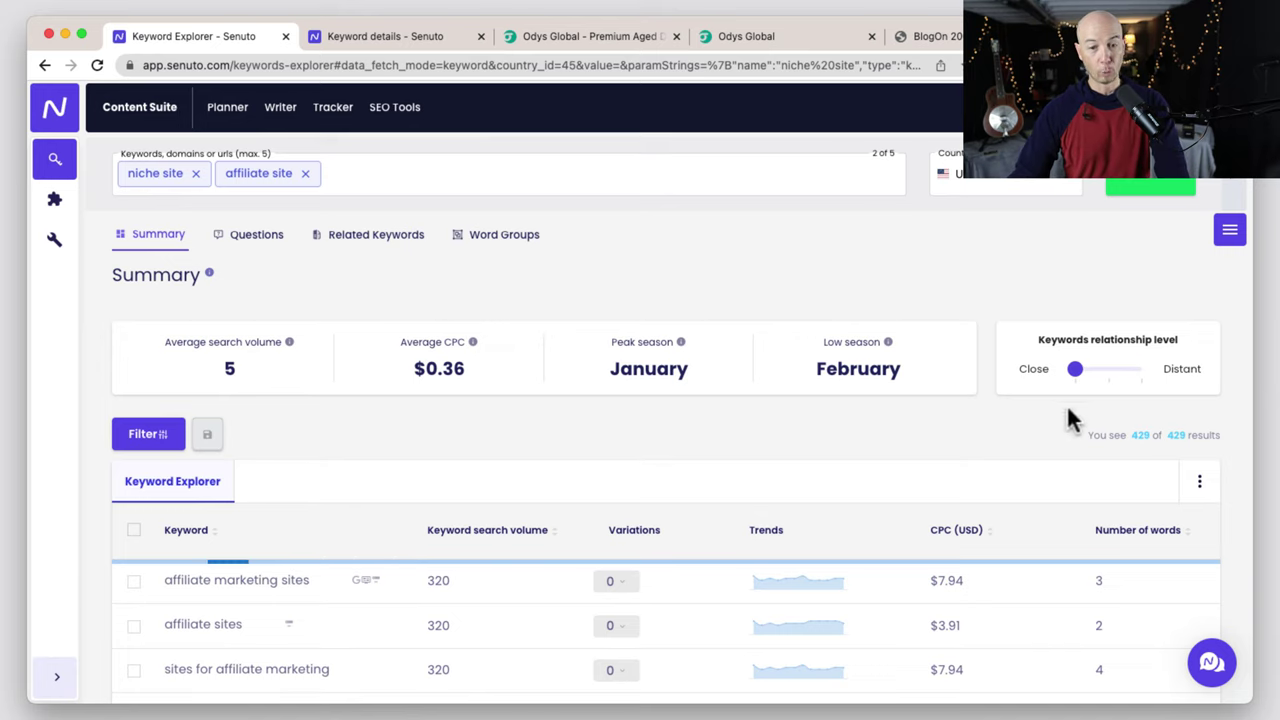
click(1105, 368)
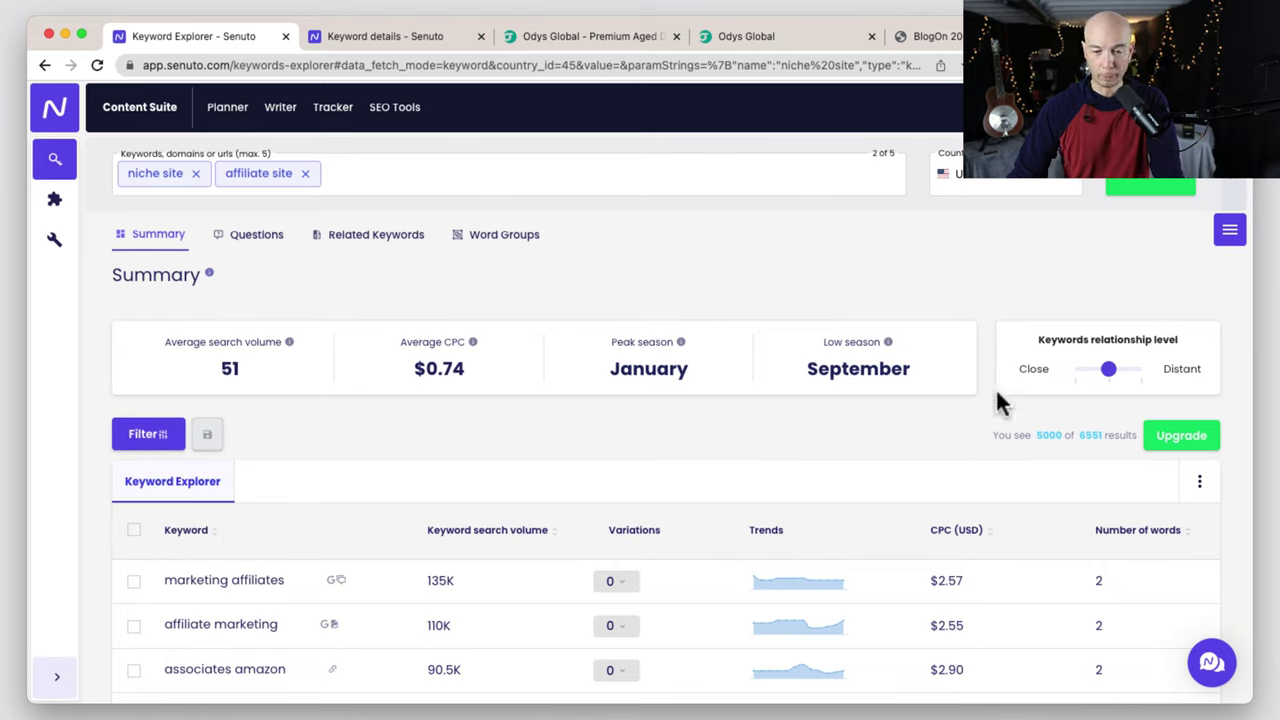
drag(1077, 435, 1104, 435)
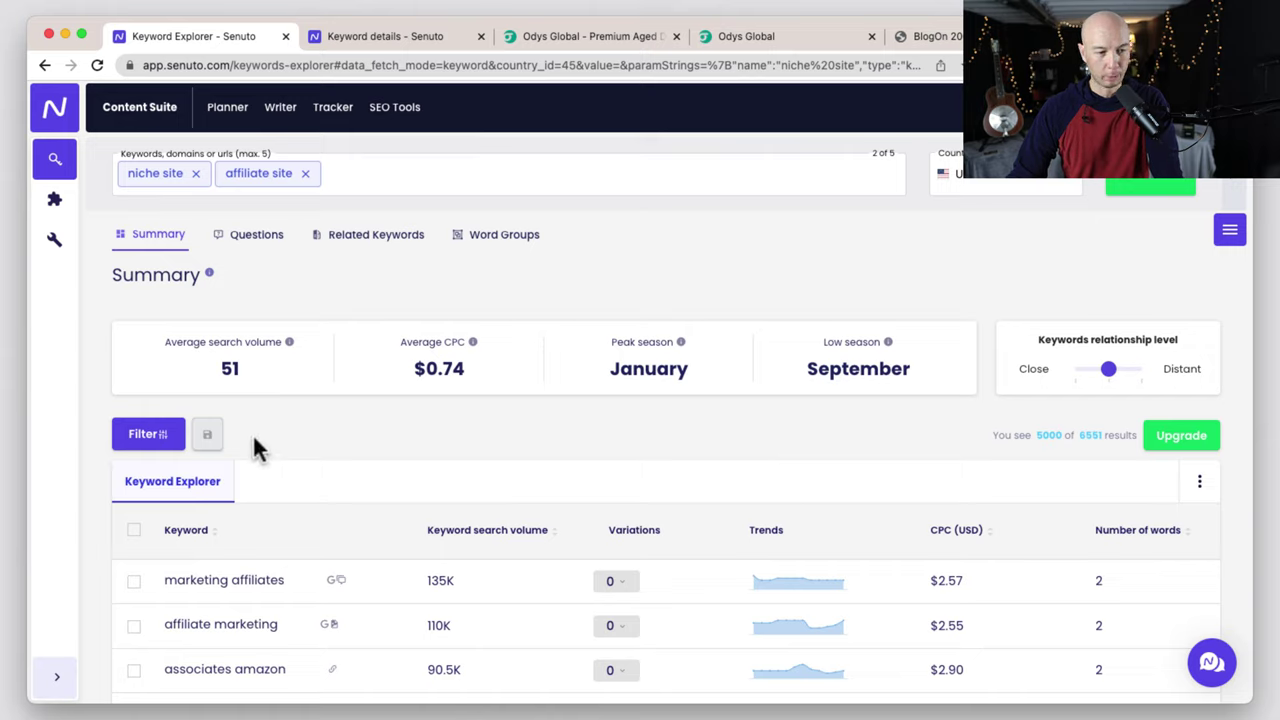
Apply the predefined Long tail filter to the keywords in the Summary report.
click(150, 435)
mouse_move(242, 500)
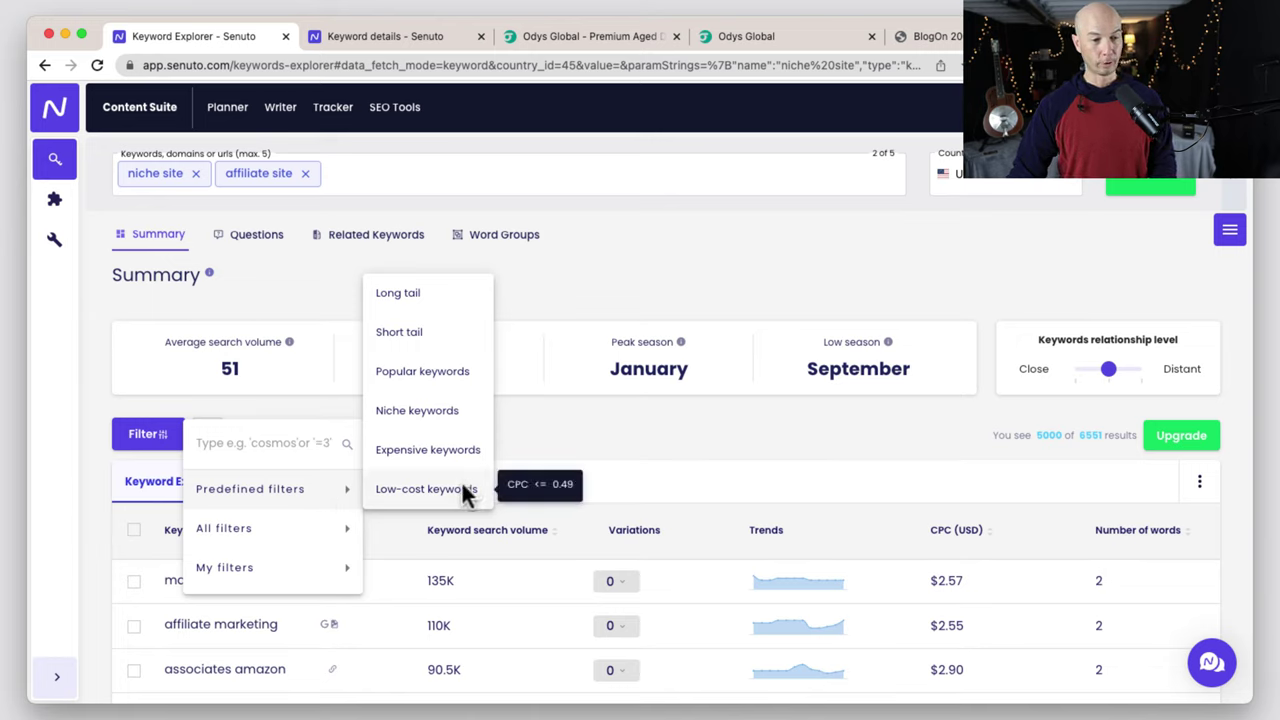
click(441, 312)
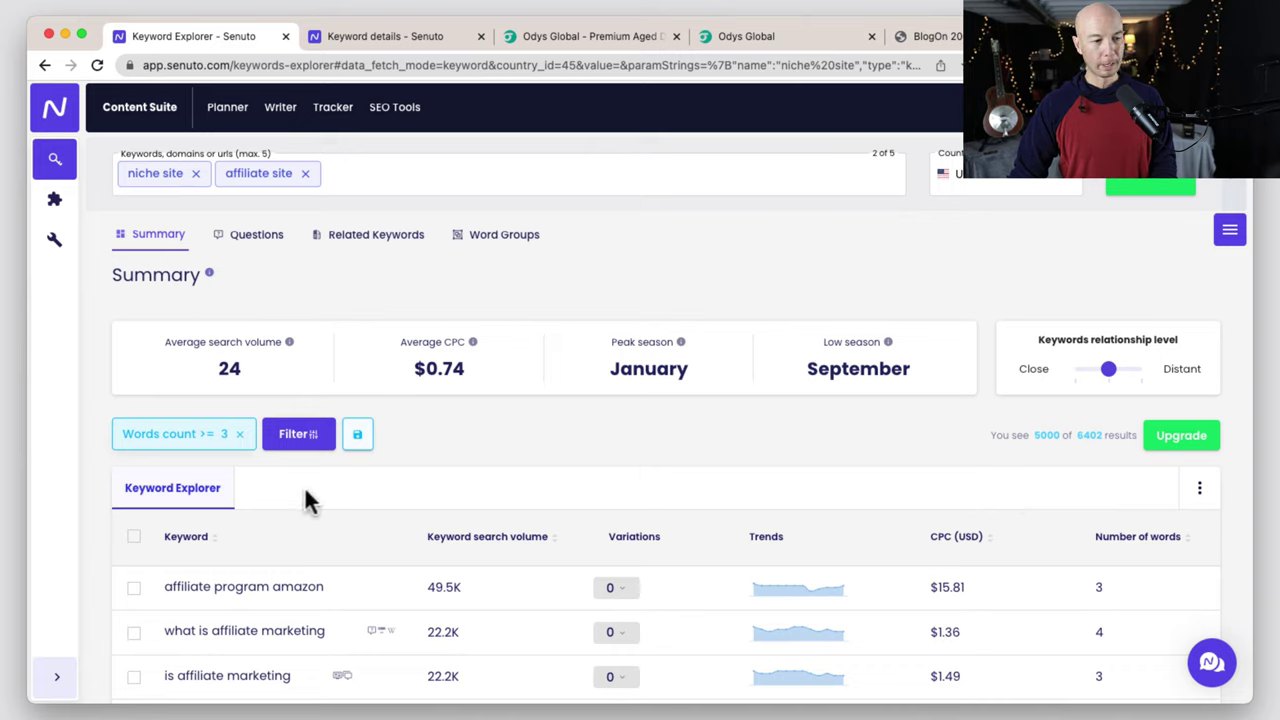
Apply the predefined Niche keywords filter, which limits searches to fewer than 50.
click(305, 442)
mouse_move(369, 485)
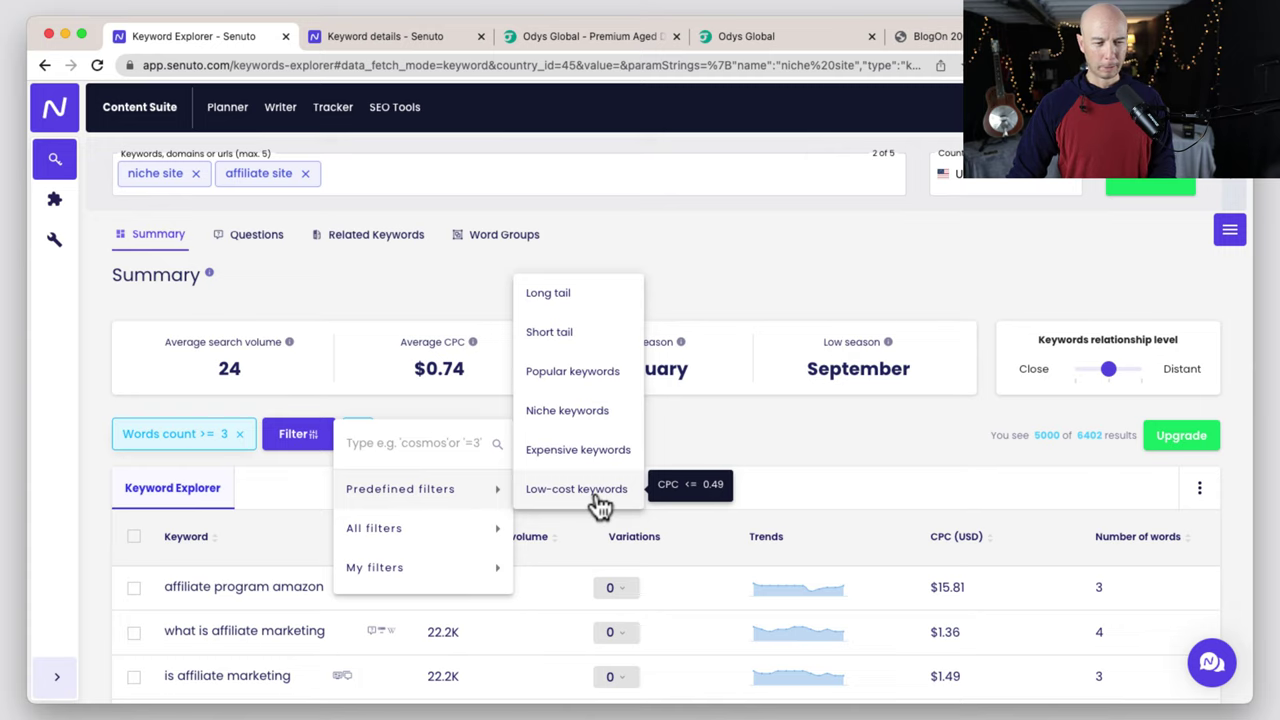
click(606, 427)
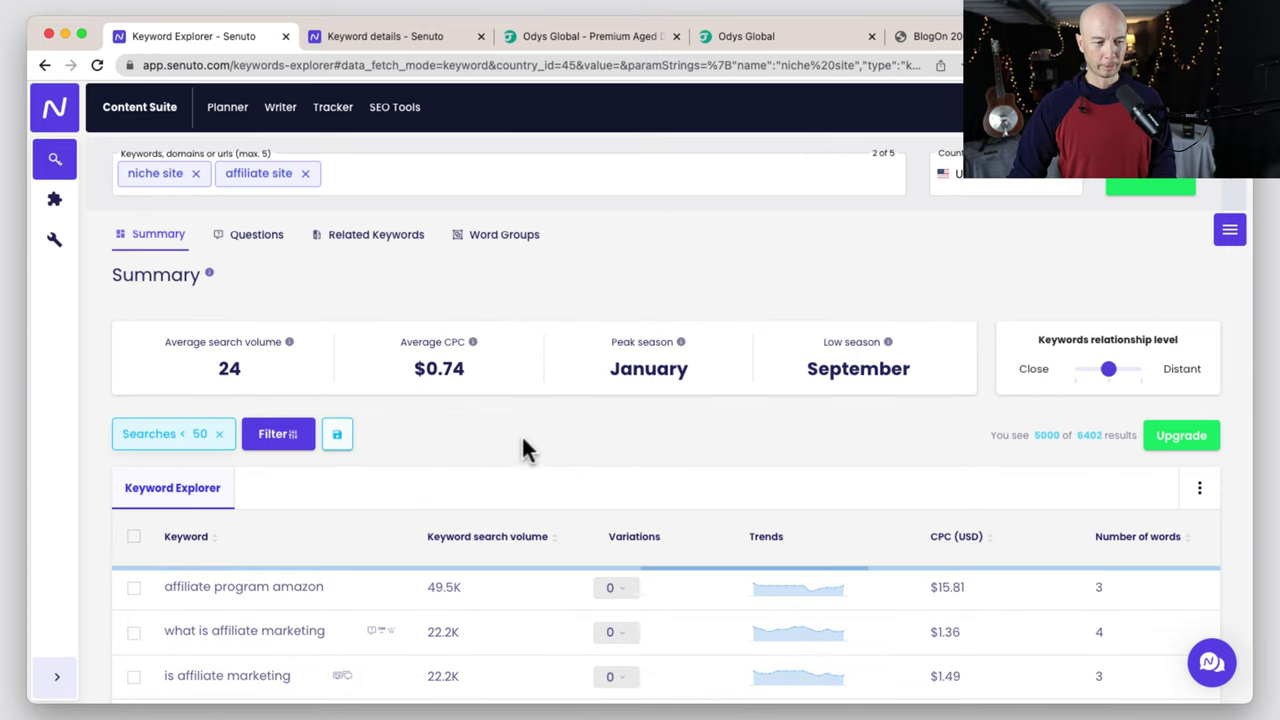
Add a keyword search volume filter that keeps only keywords with a volume of less than 50.
click(283, 445)
mouse_move(400, 528)
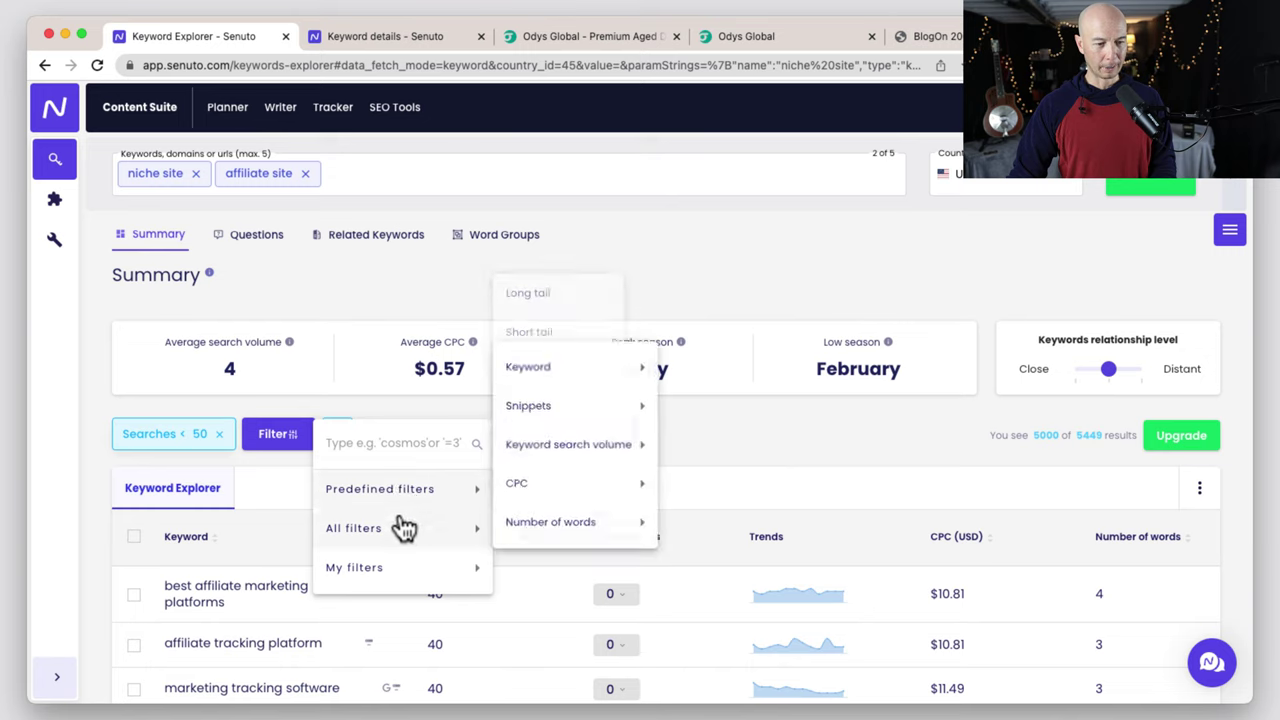
mouse_move(580, 371)
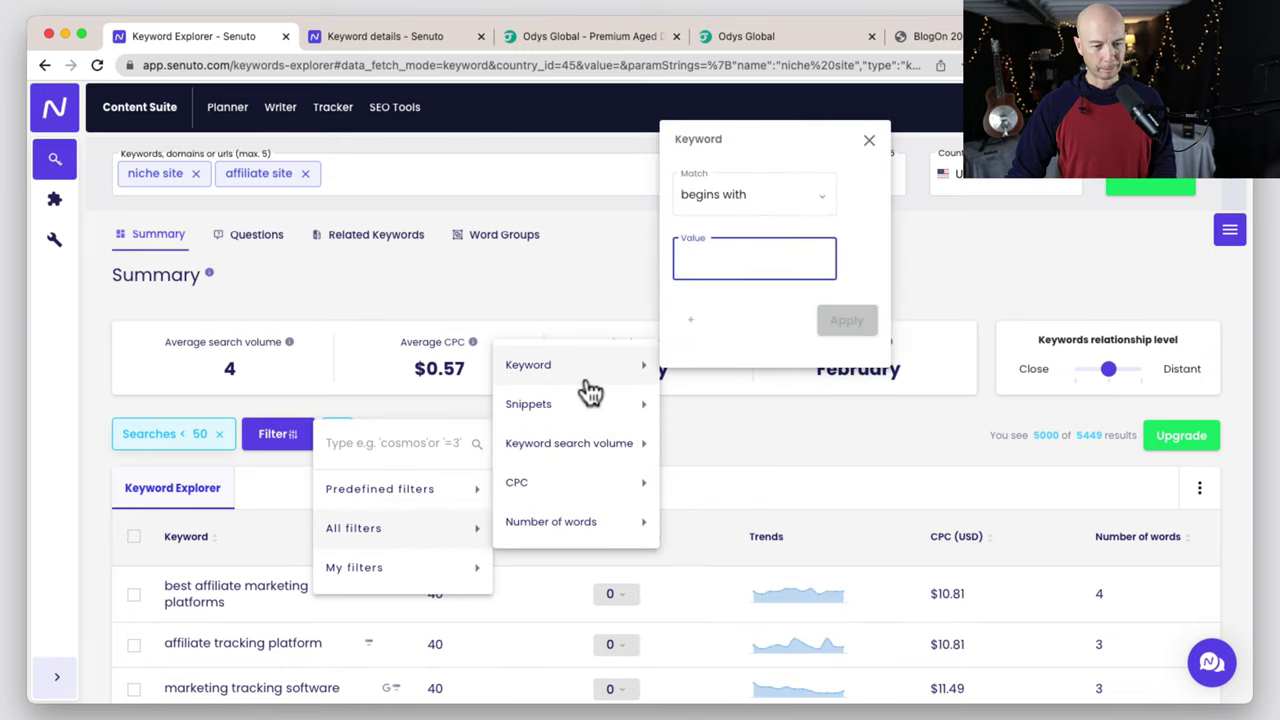
mouse_move(627, 468)
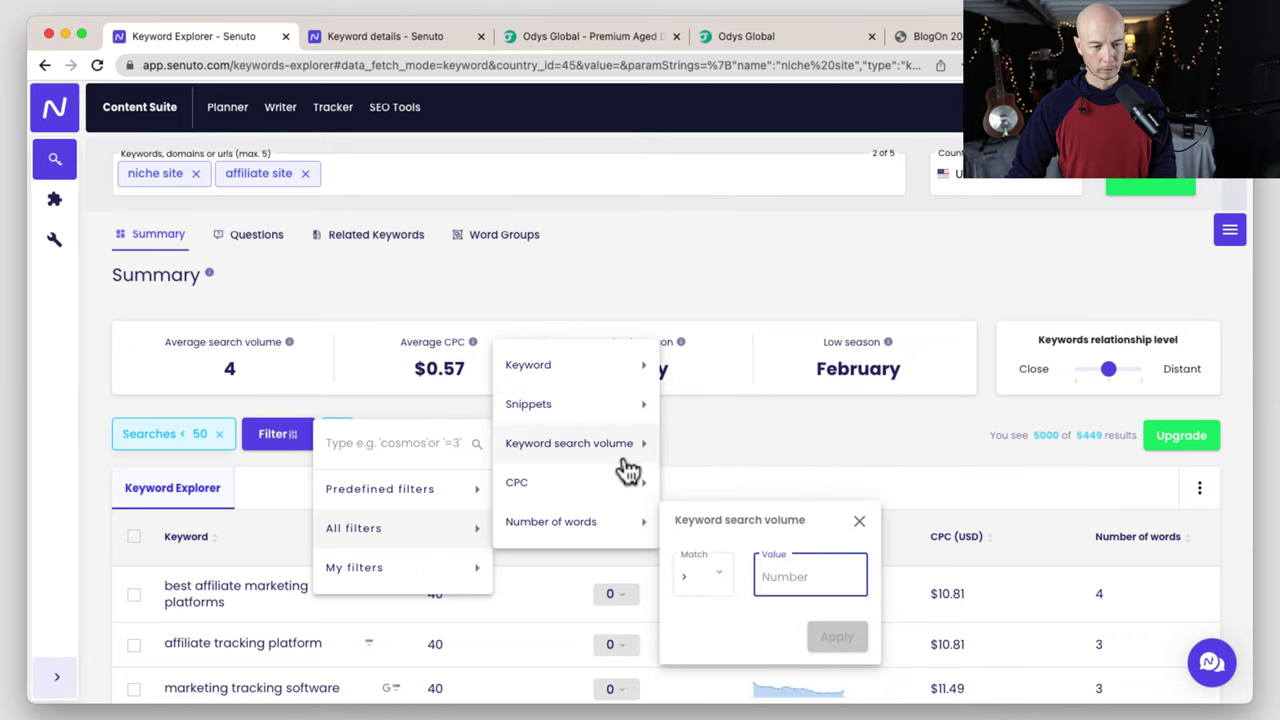
click(690, 578)
click(700, 522)
click(831, 581)
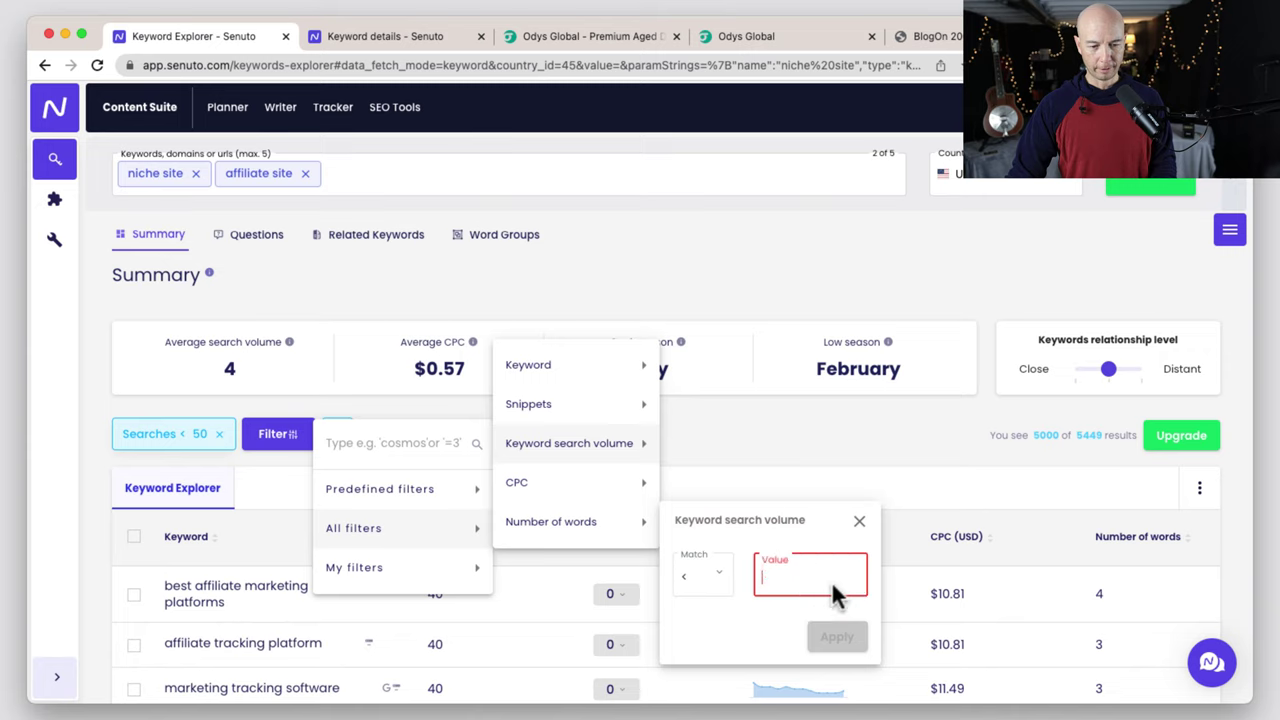
text(50)
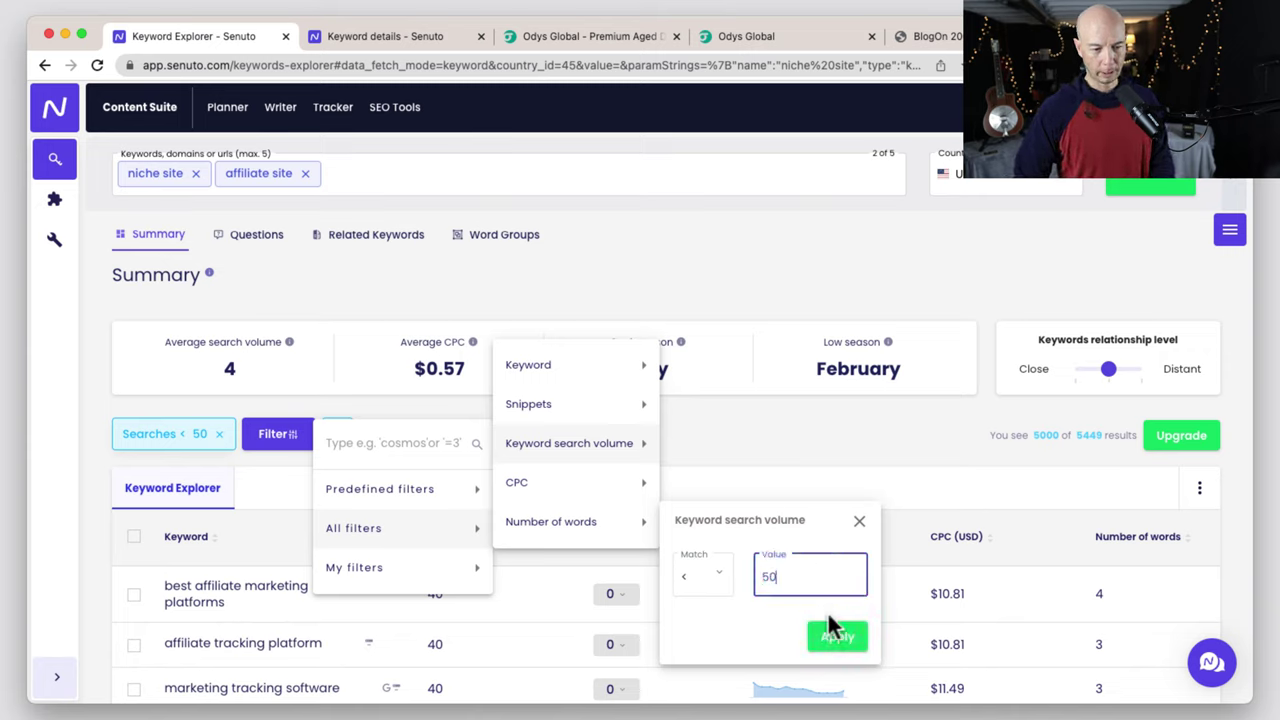
click(843, 640)
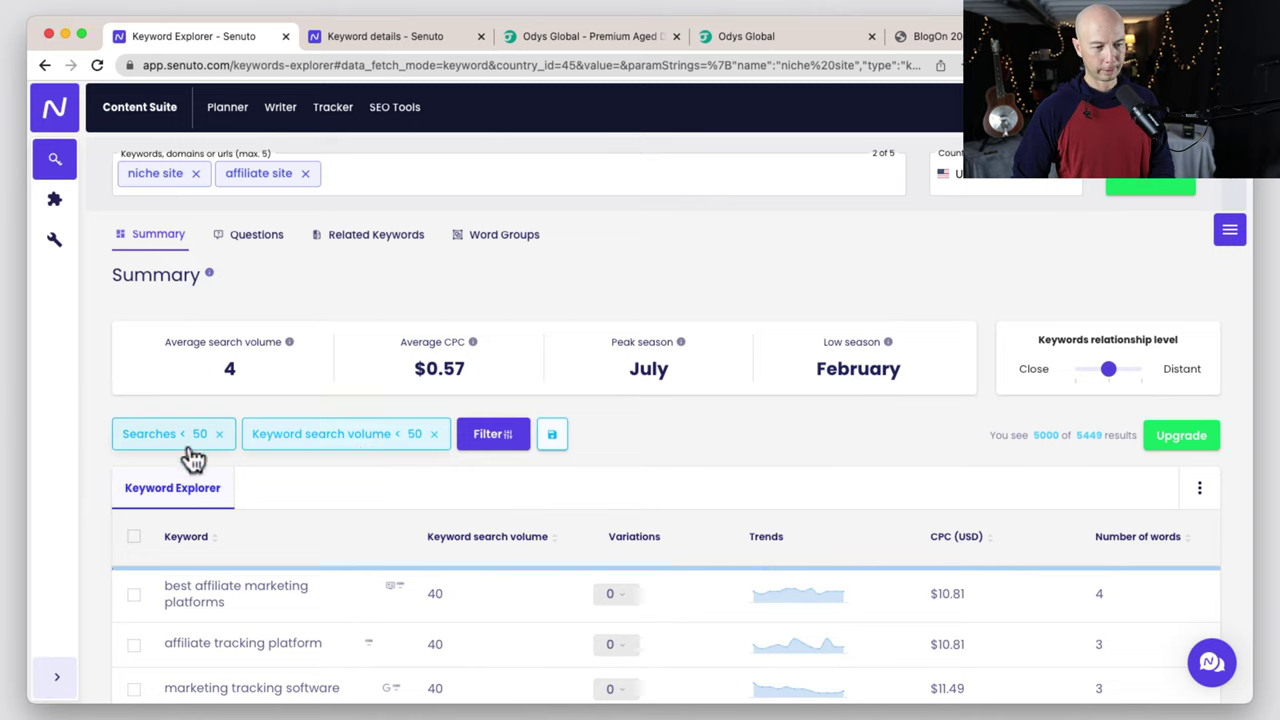
Add a number of words filter that keeps only keywords with more than 4 words.
click(491, 437)
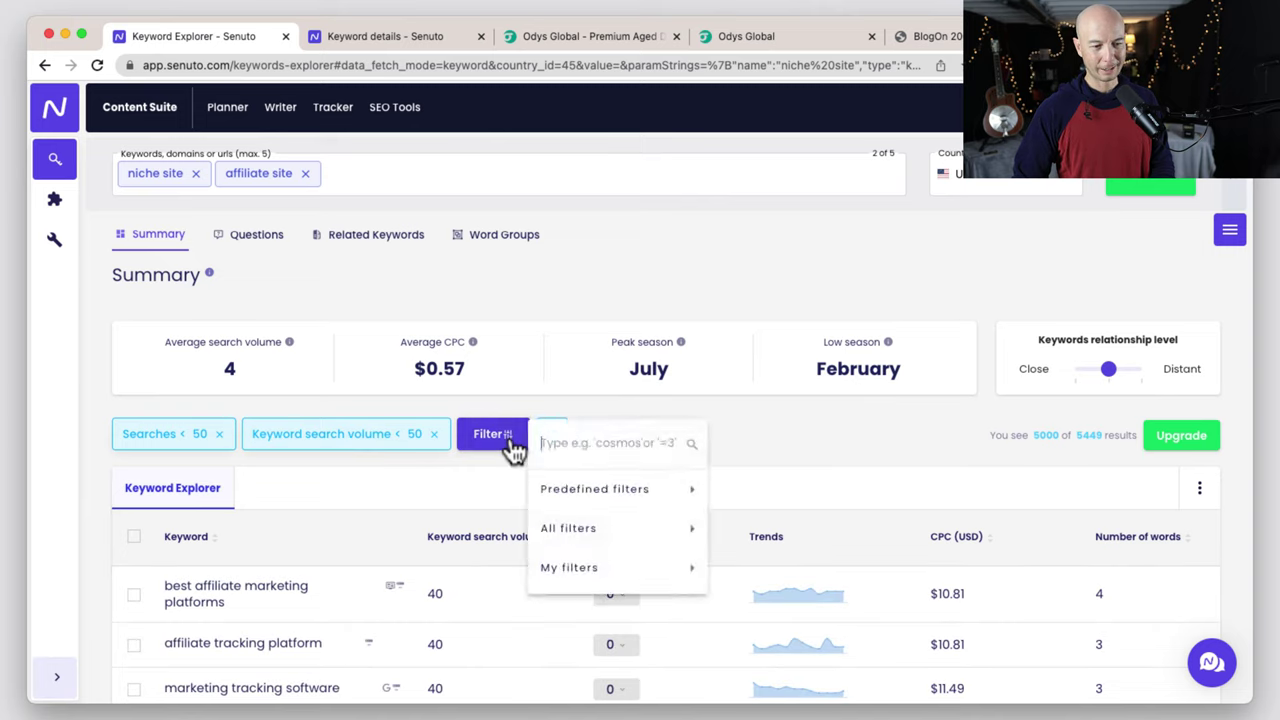
mouse_move(568, 530)
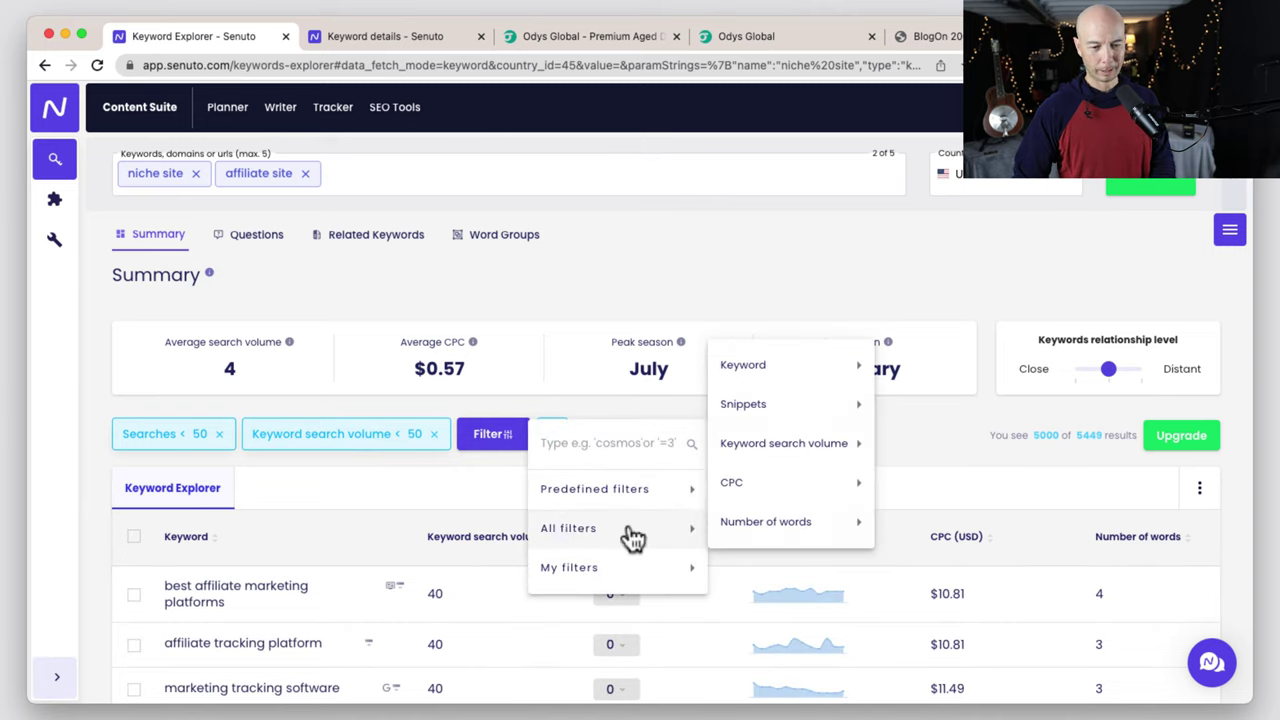
mouse_move(868, 530)
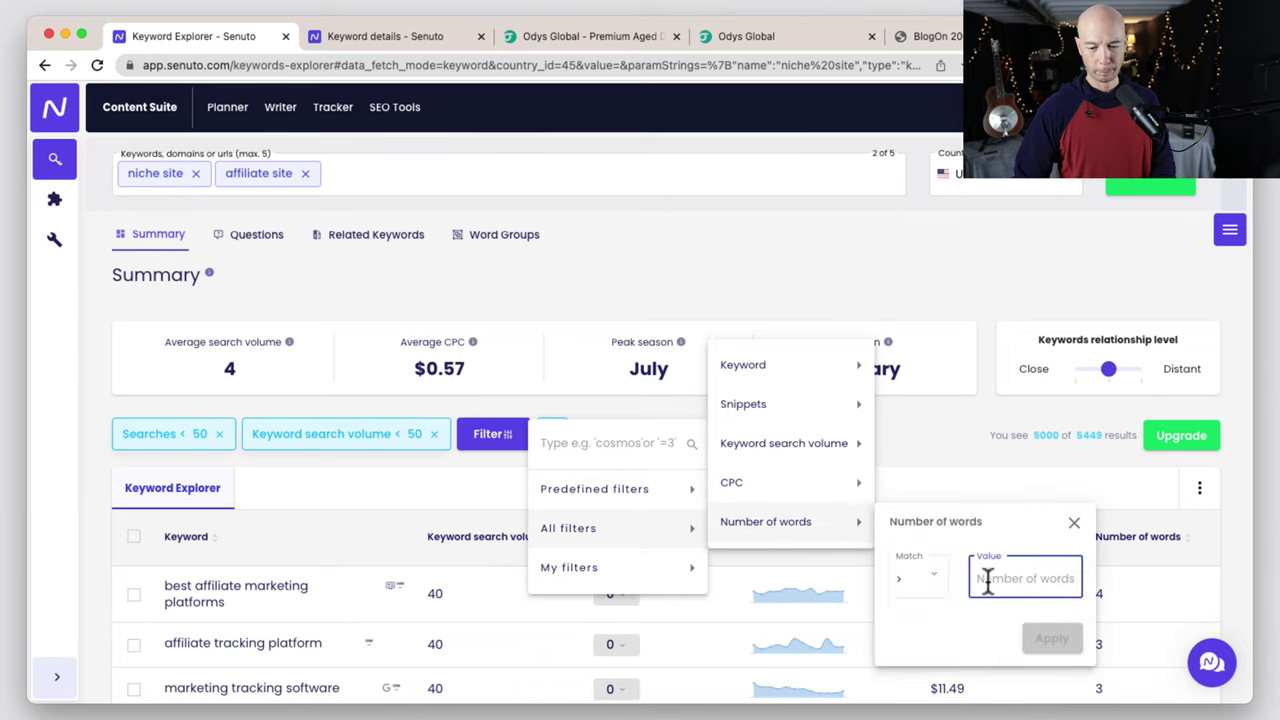
text(4)
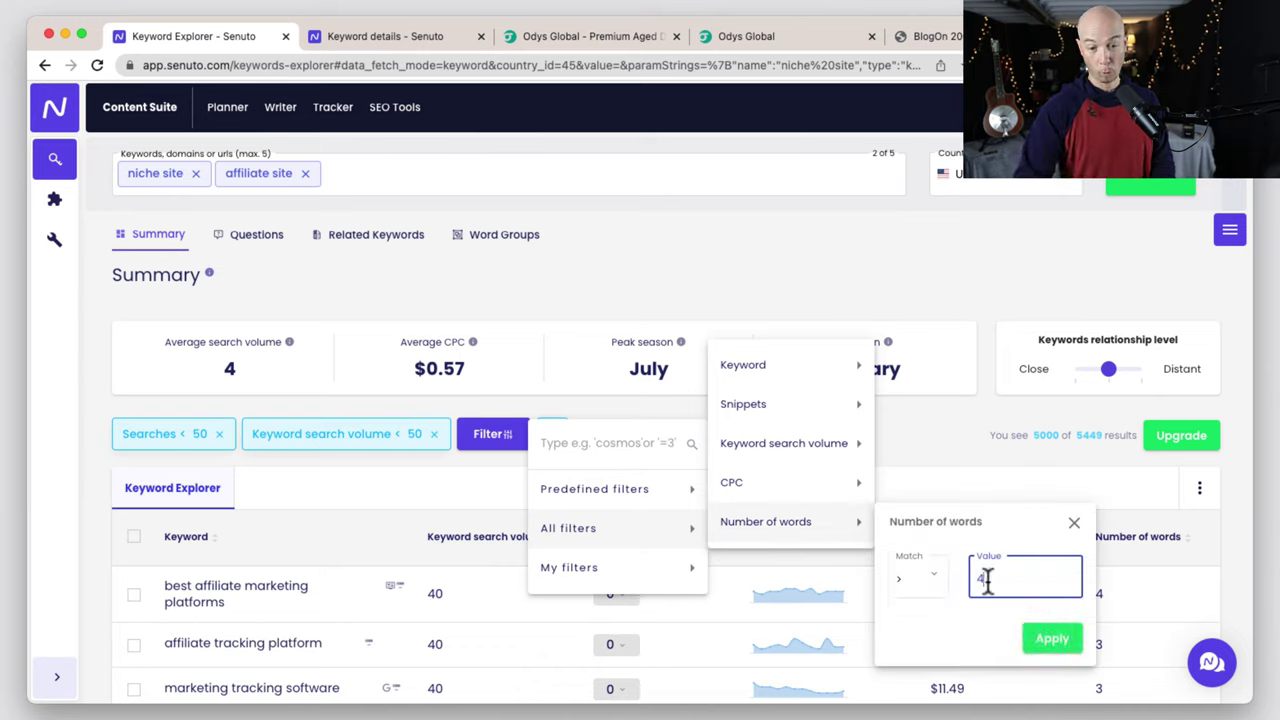
click(1040, 648)
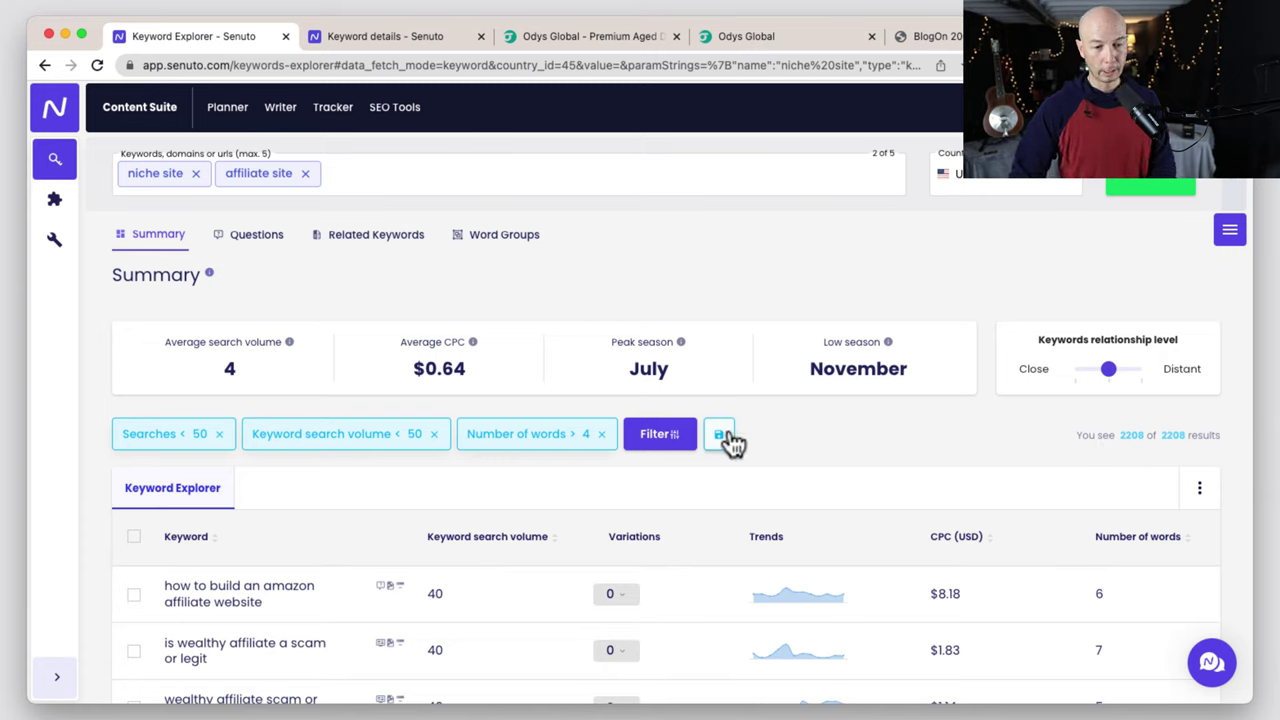
Add a keyword filter that keeps only keywords containing "amazon" in the Summary report.
click(665, 434)
mouse_move(816, 548)
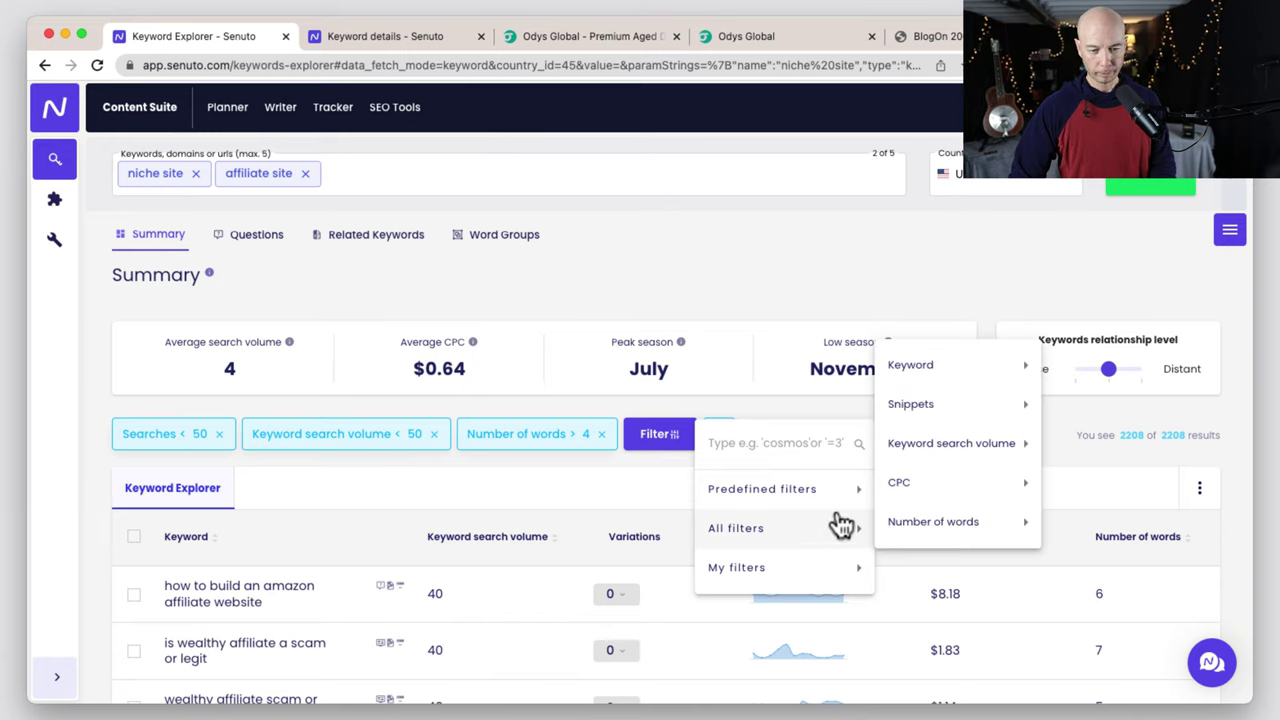
click(935, 368)
click(748, 198)
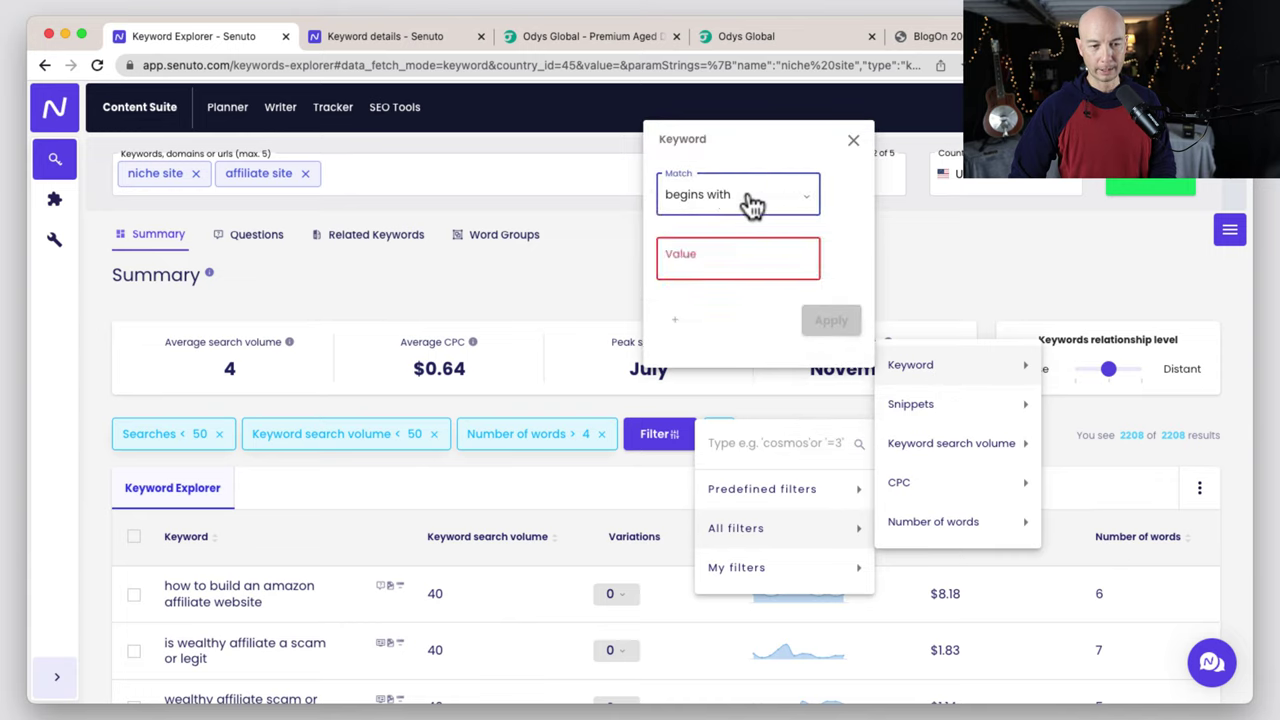
click(734, 290)
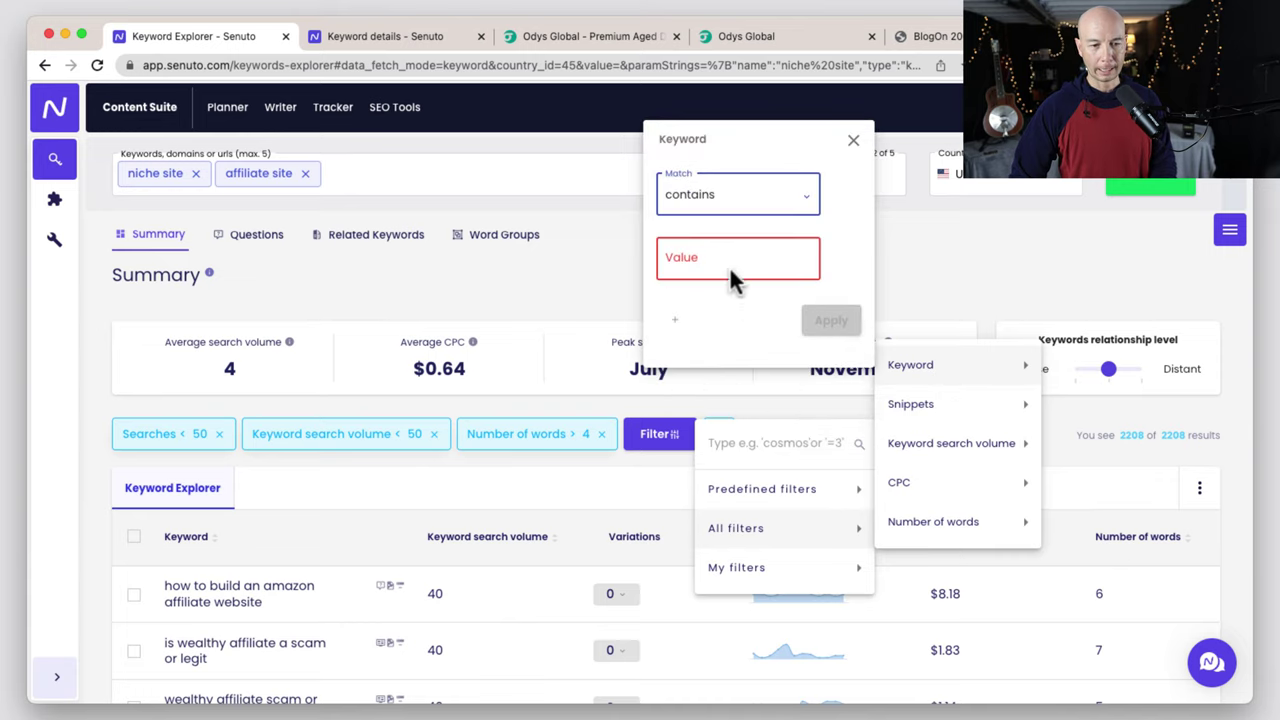
click(731, 258)
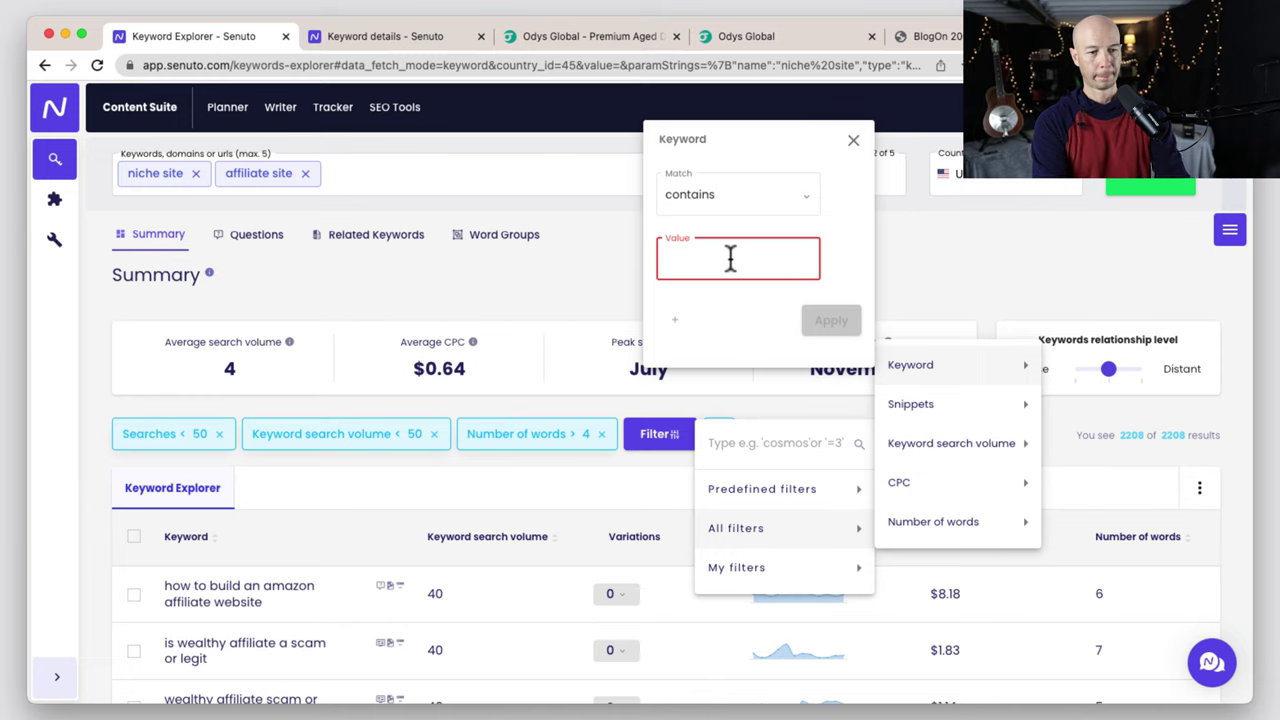
text(niche)
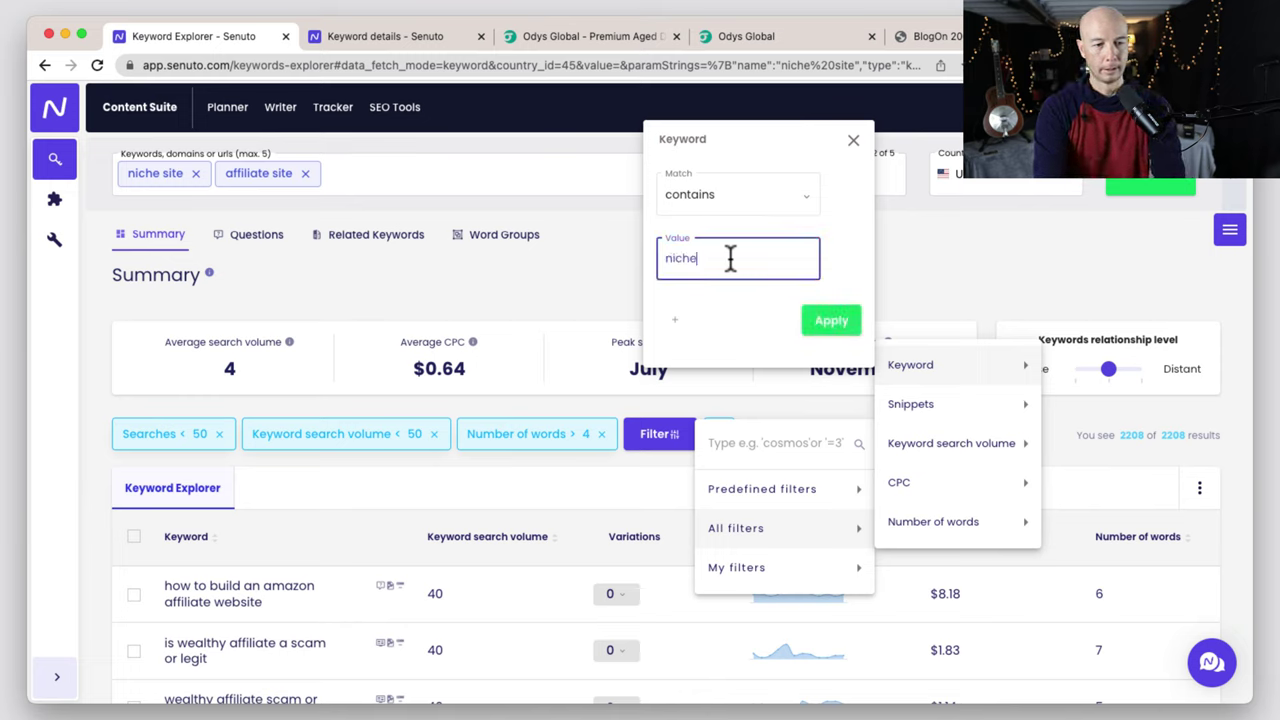
key(BackSpace)
key(BackSpace)
key(BackSpace)
key(BackSpace)
text(amazon)
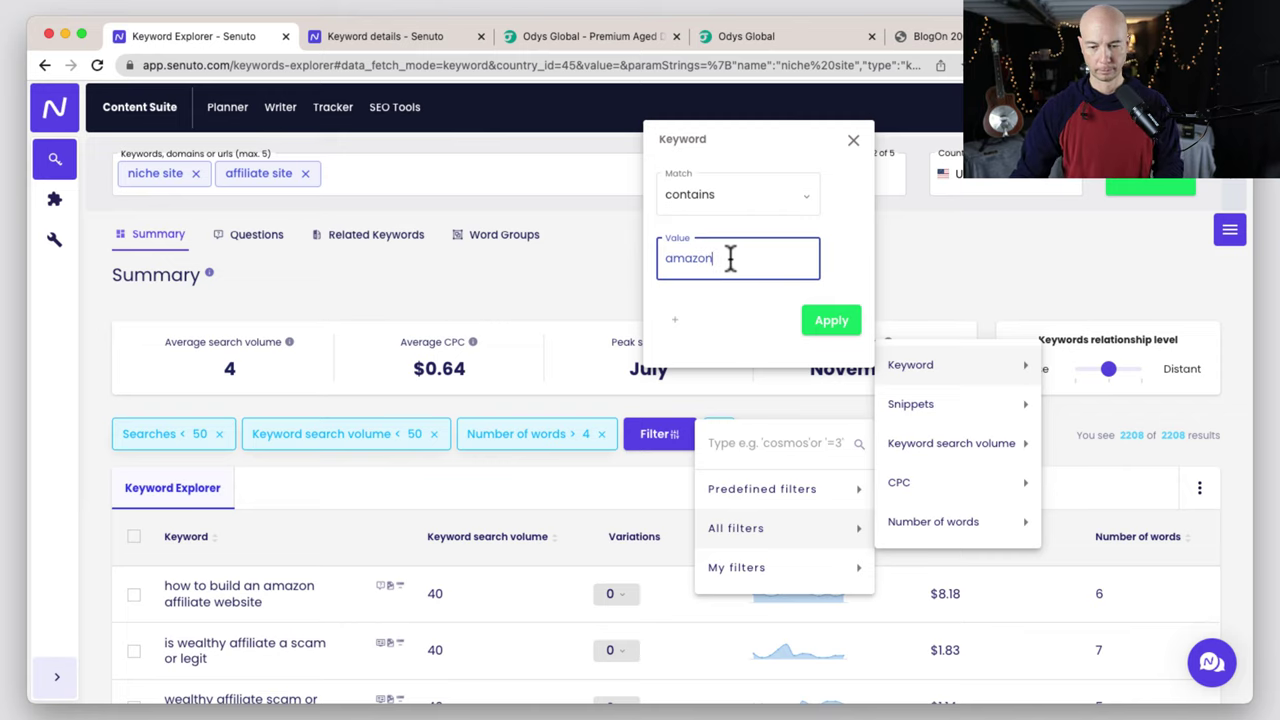
click(829, 320)
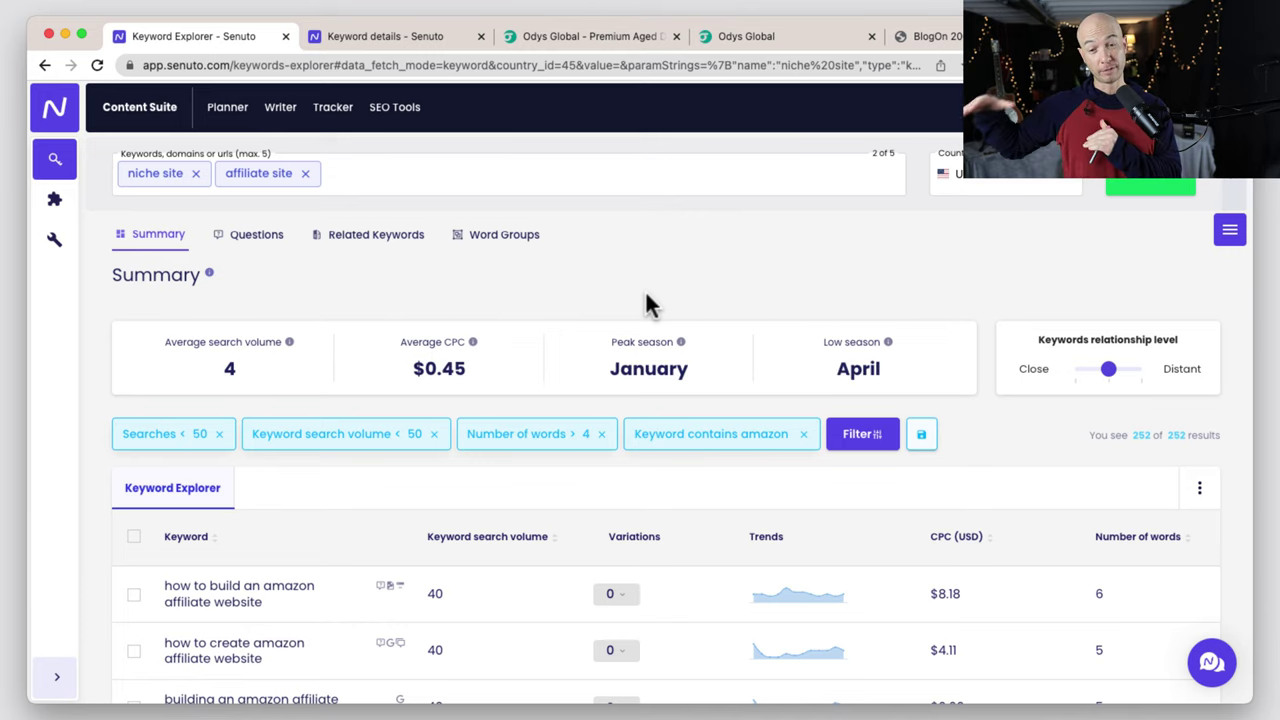
double_click(1137, 437)
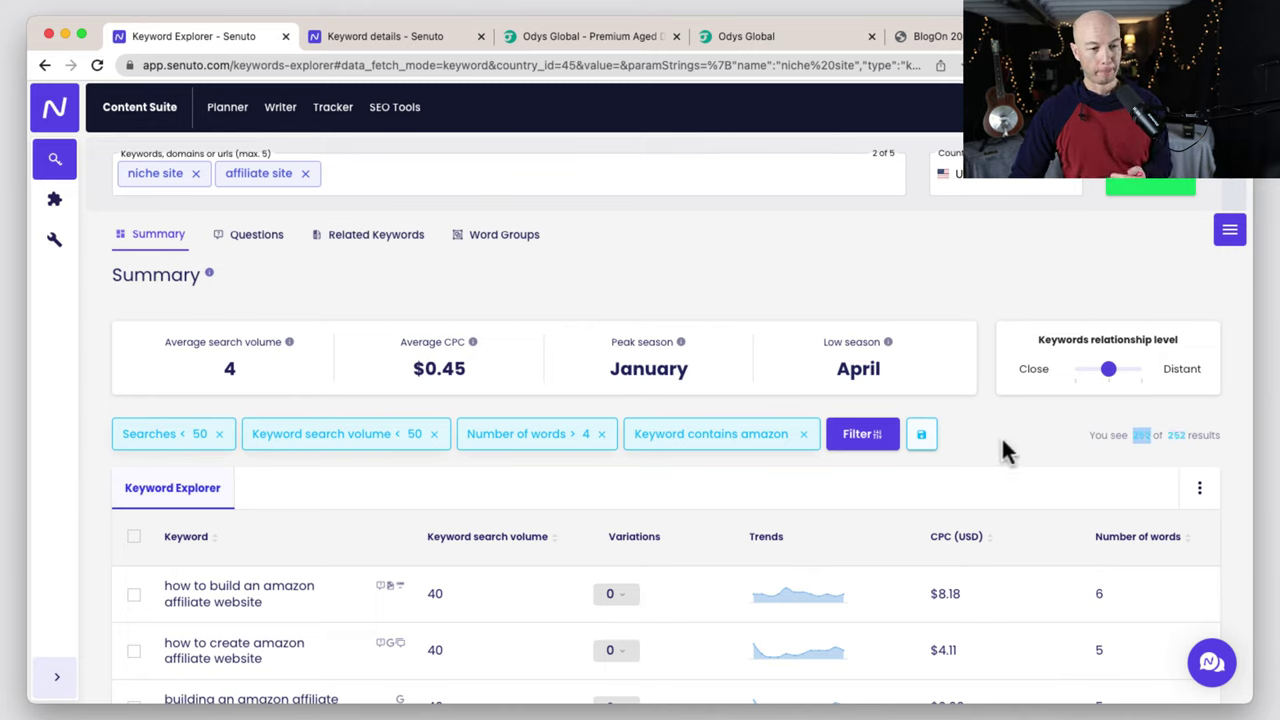
Look over the filtered amazon keywords and remove the Searches < 50 filter.
scroll(1003, 440, down, 1)
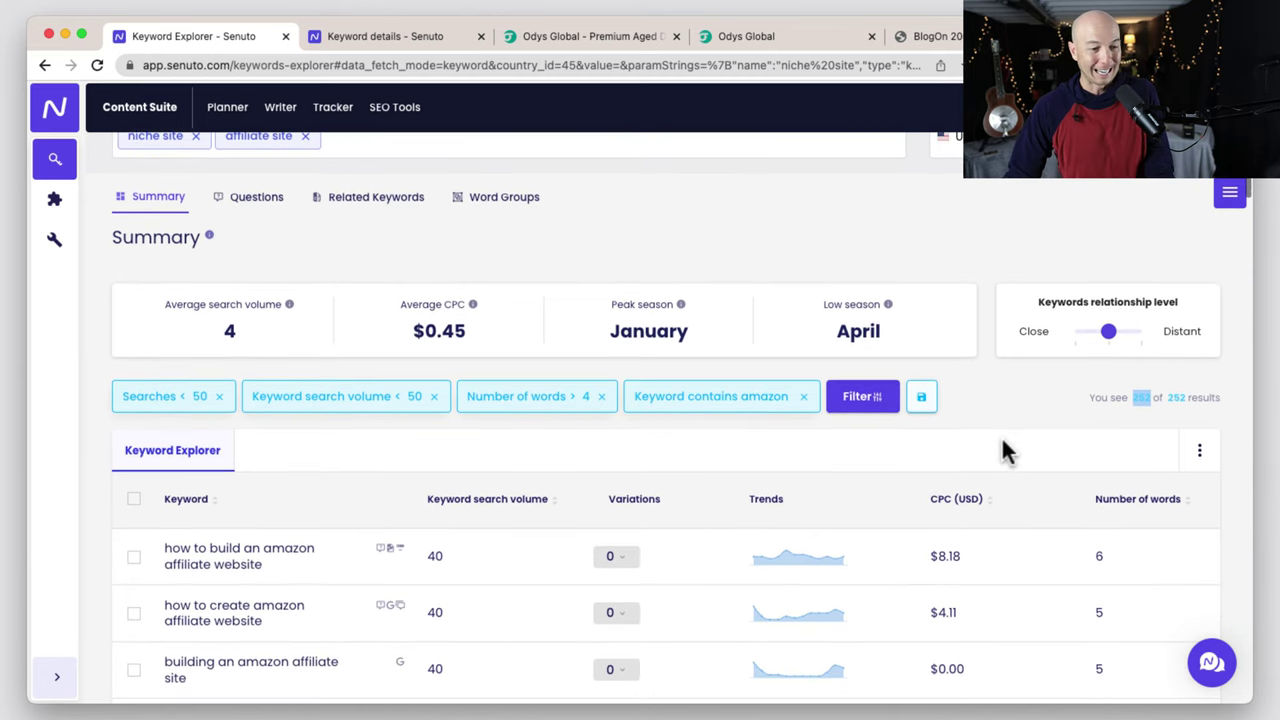
scroll(1001, 440, down, 3)
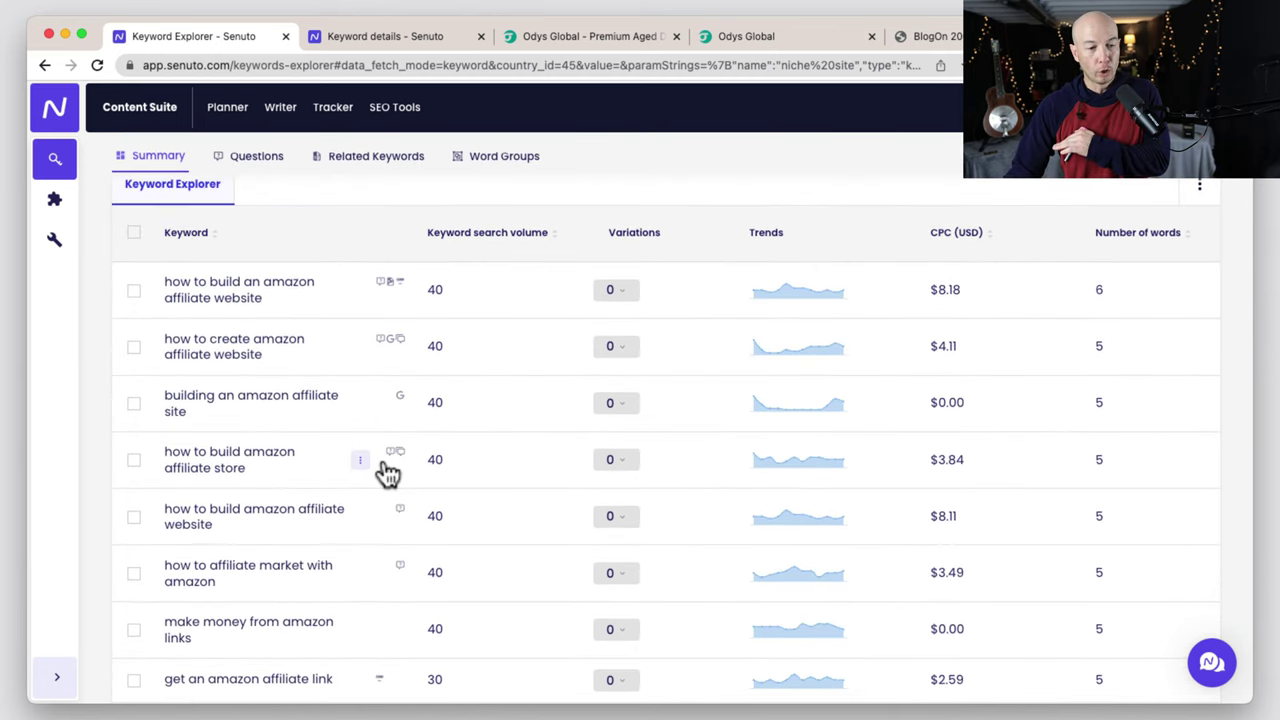
scroll(840, 248, up, 2)
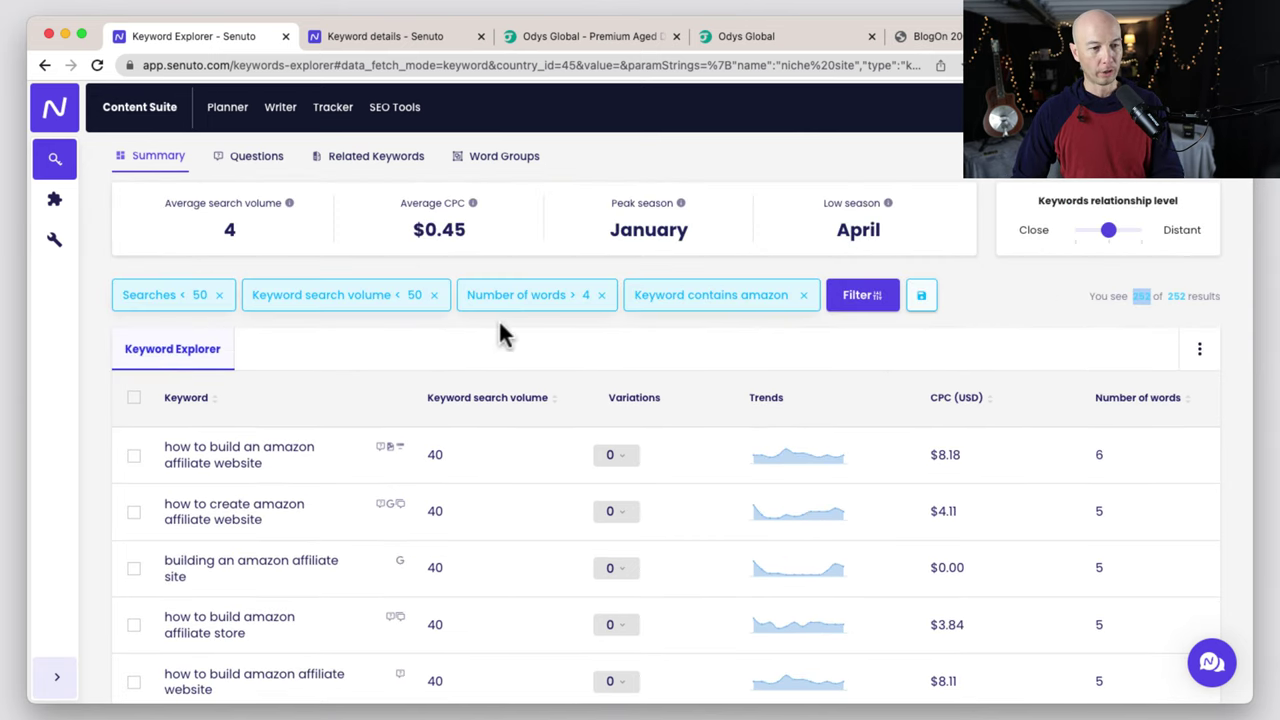
click(219, 296)
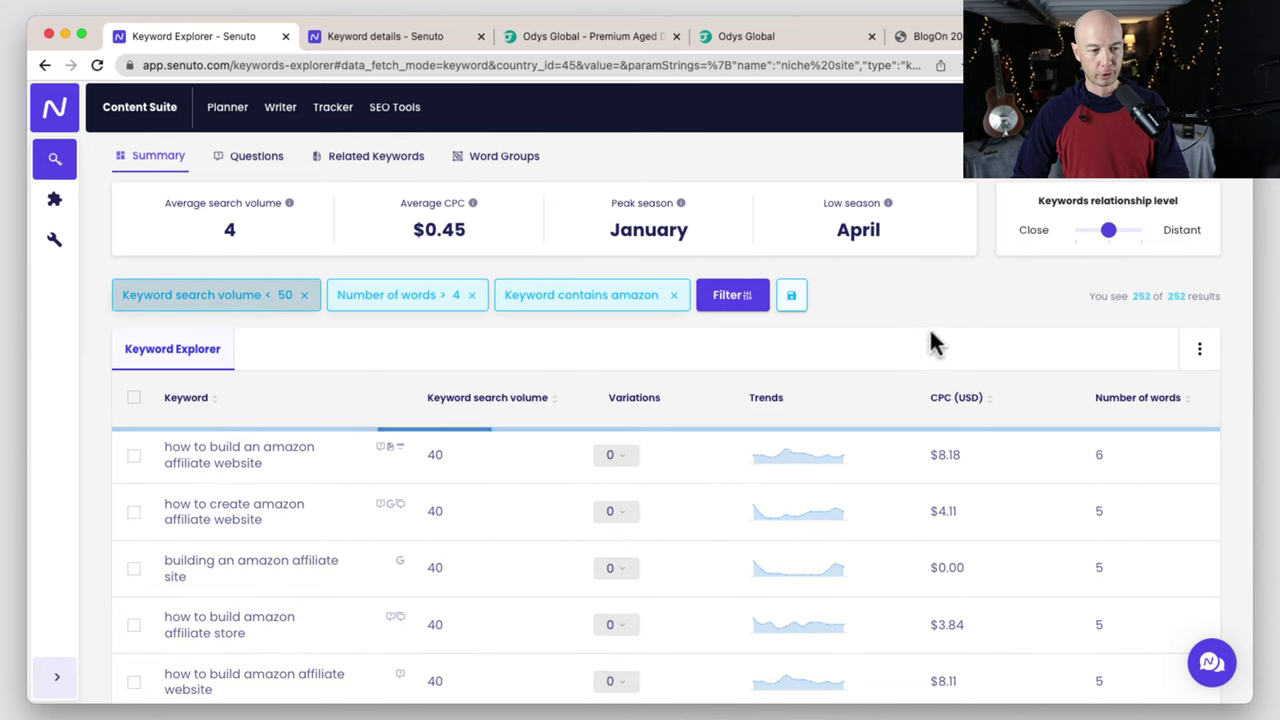
Add a keyword search volume filter of less than 100 and remove the one of less than 50.
click(733, 298)
mouse_move(820, 386)
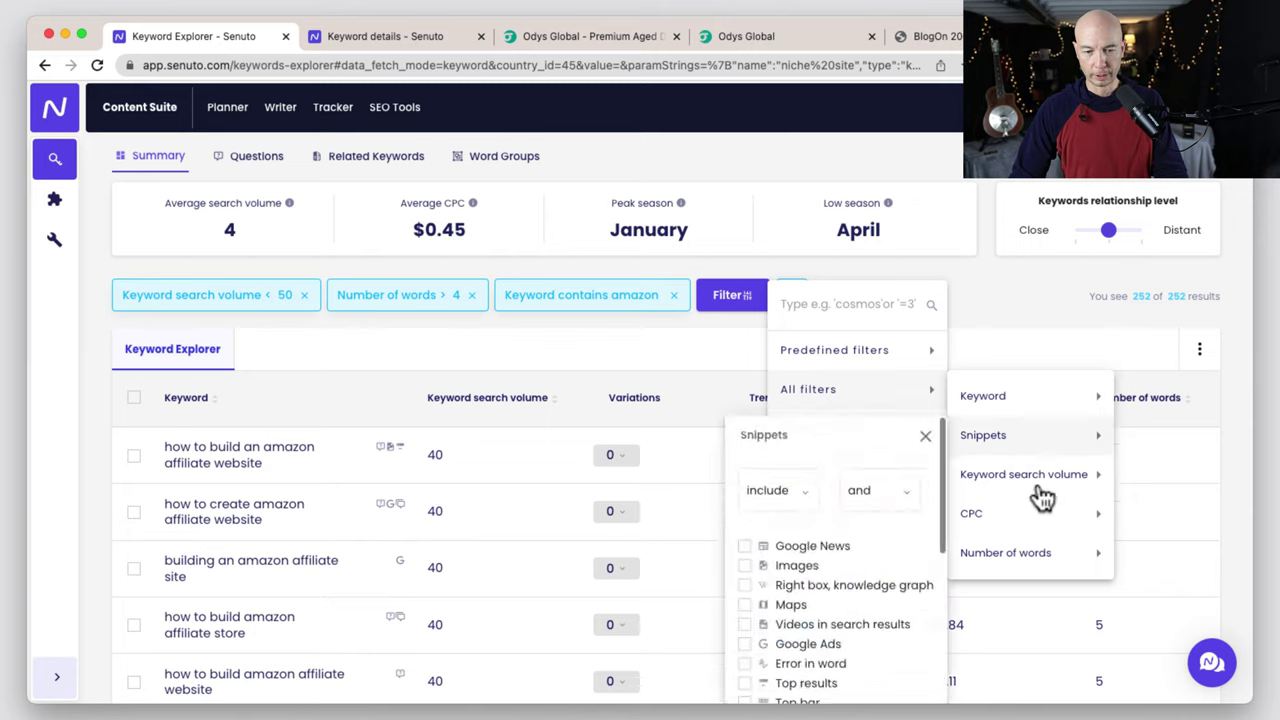
mouse_move(1040, 480)
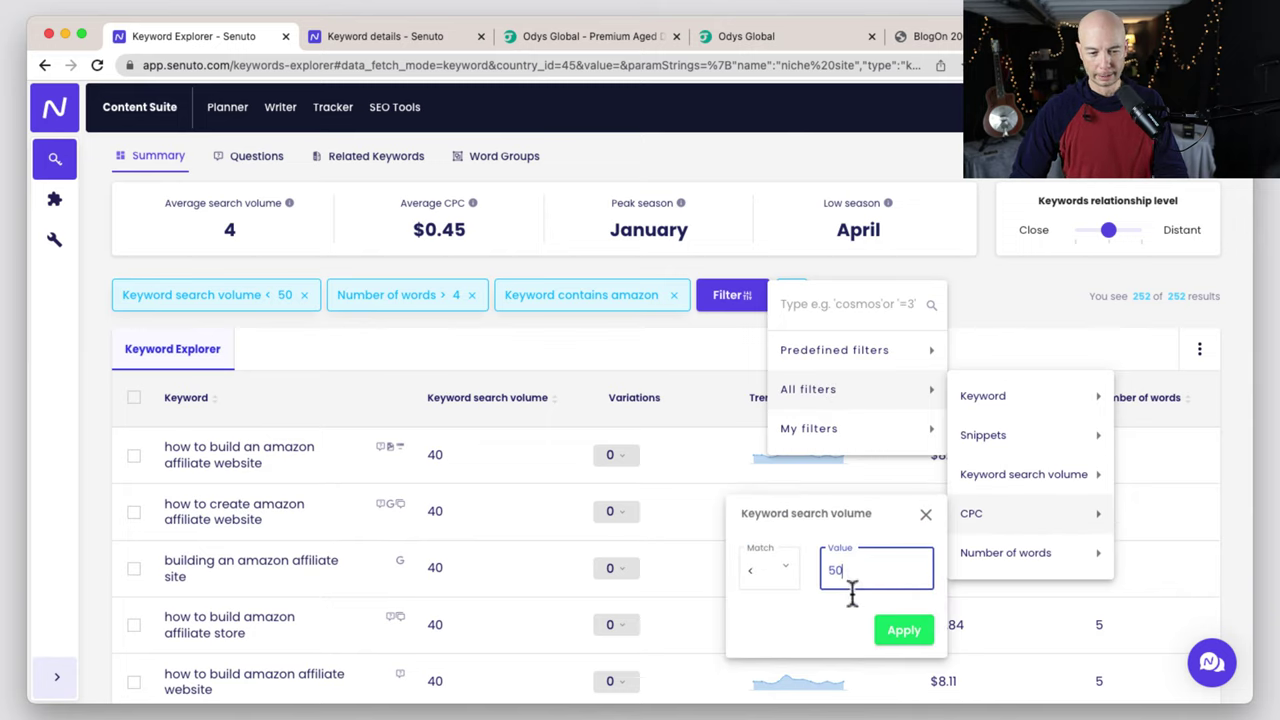
key(BackSpace)
key(BackSpace)
text(100)
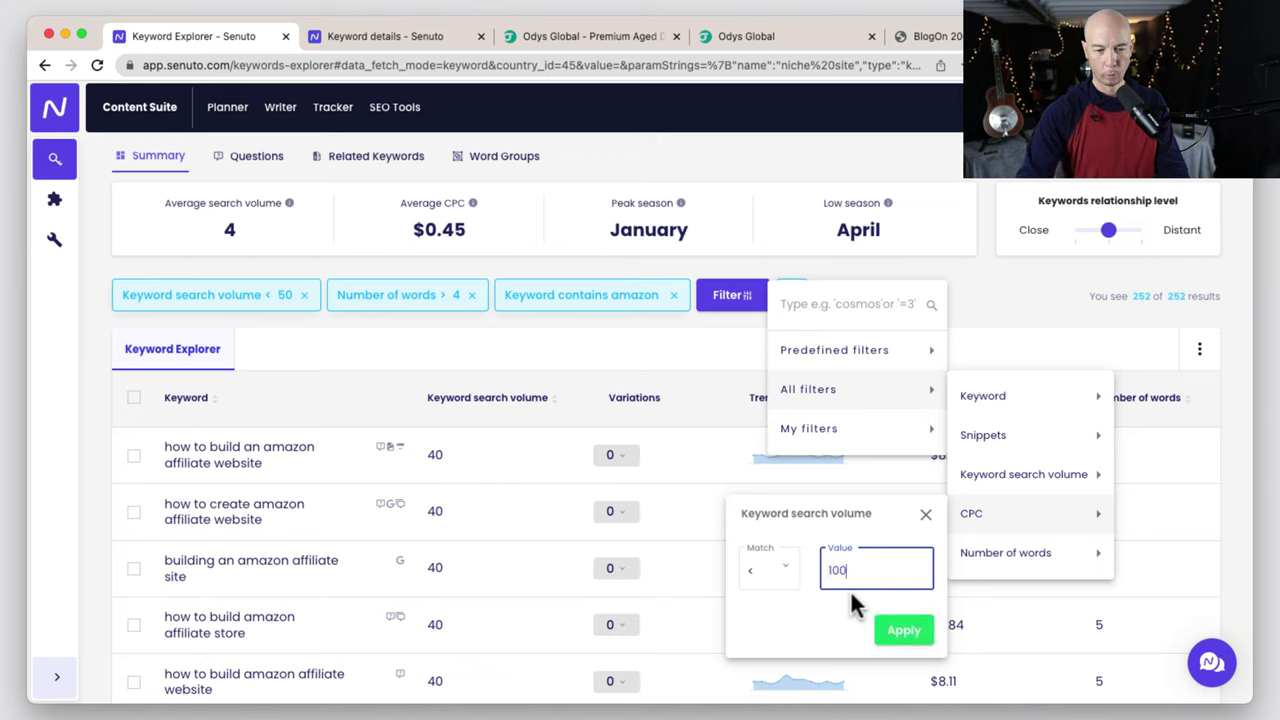
key(Return)
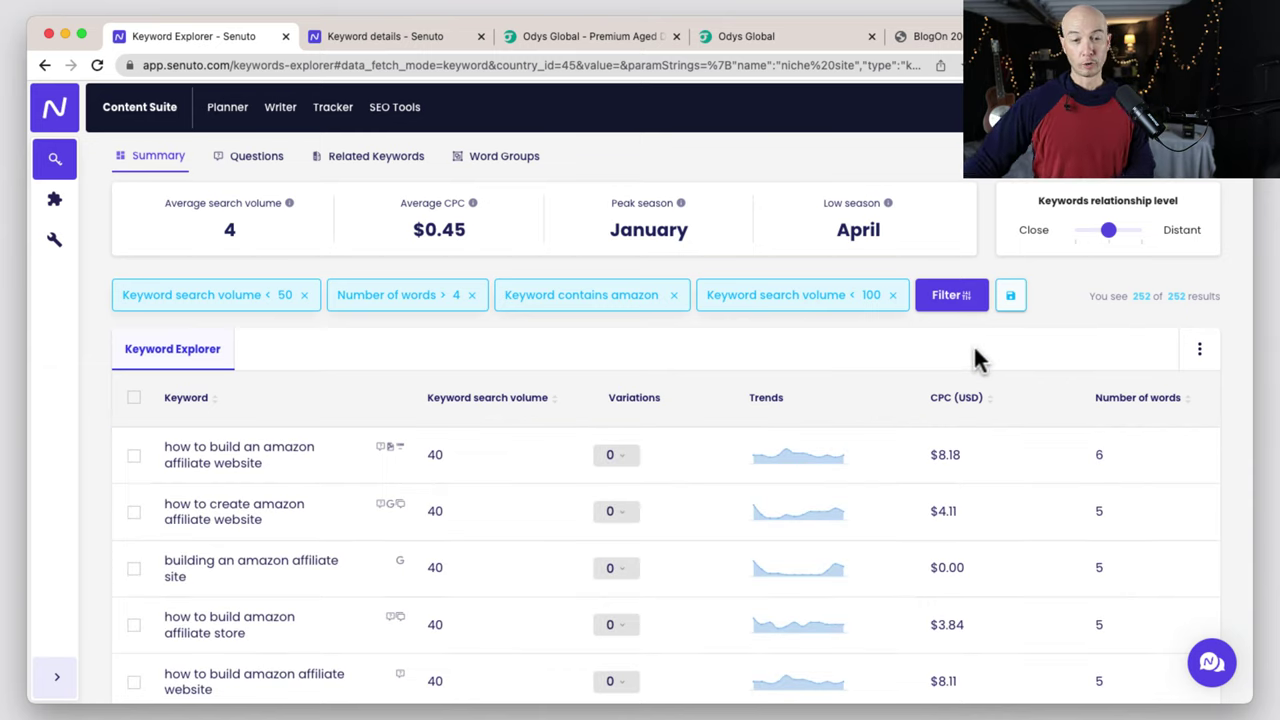
click(304, 297)
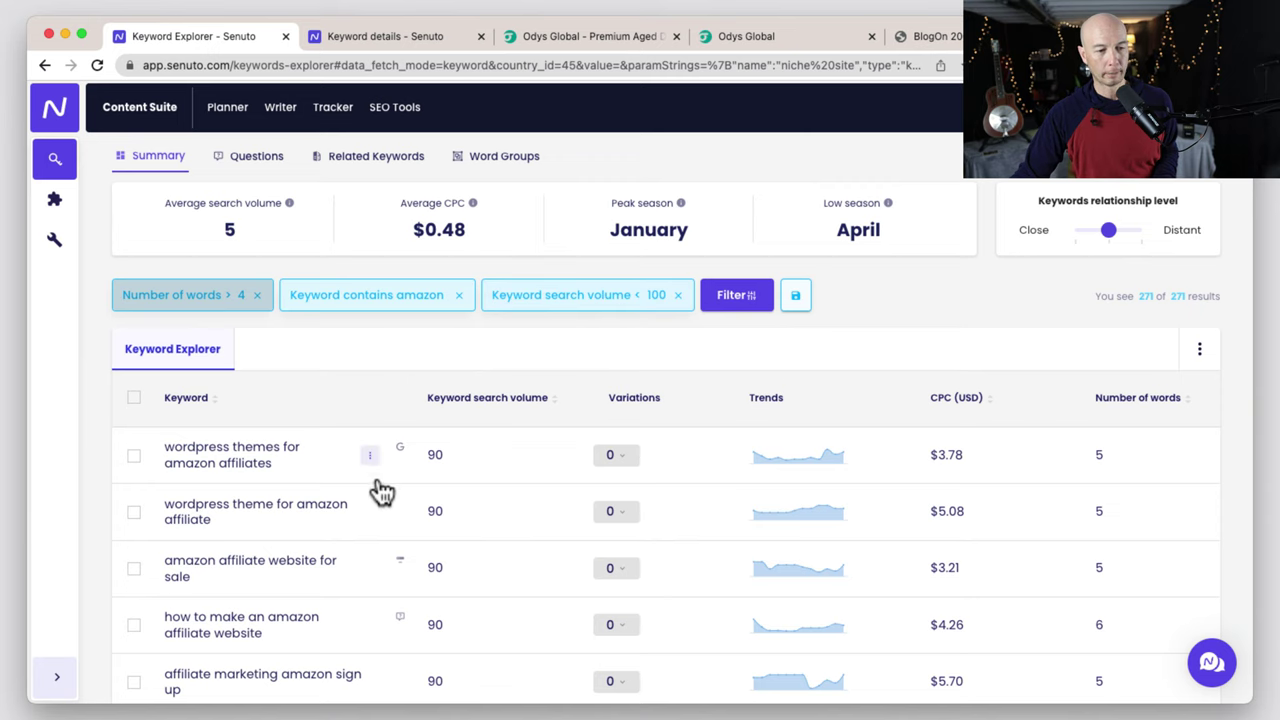
Review the filtered keywords and open the Keywords statistics tool from the Keyword Explorer category of SEO Tools.
scroll(478, 465, down, 1)
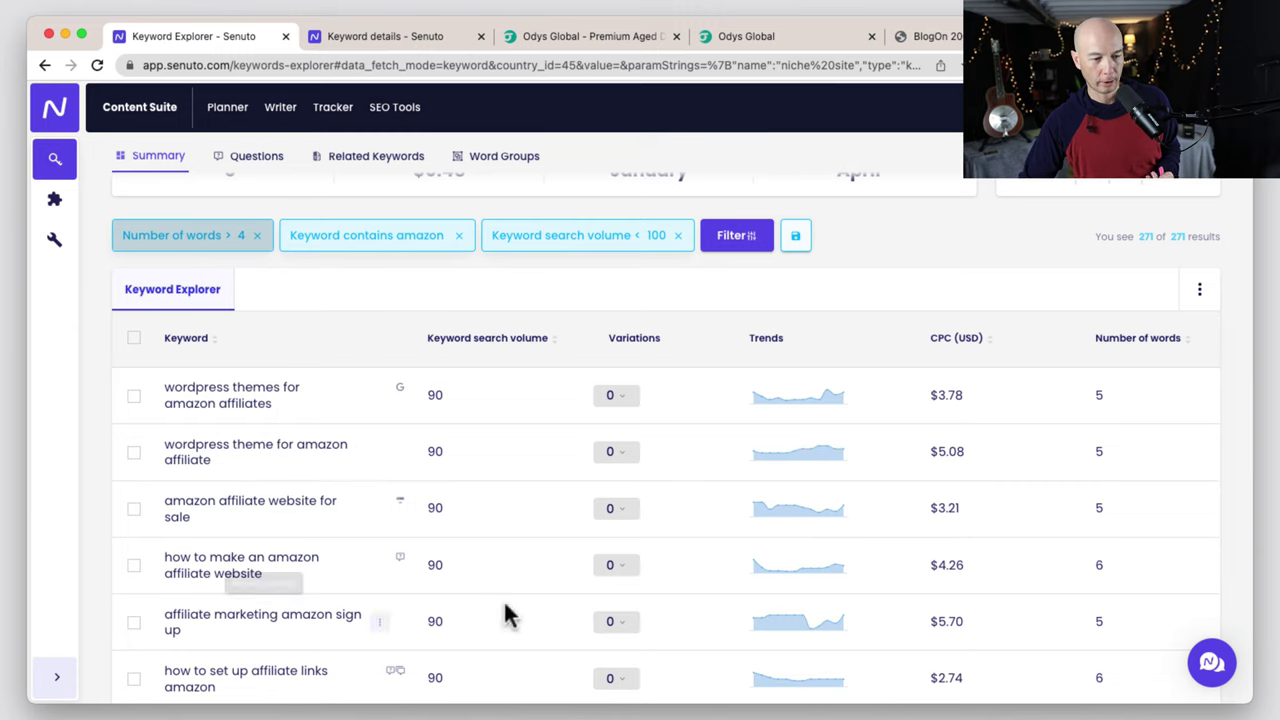
scroll(538, 438, down, 5)
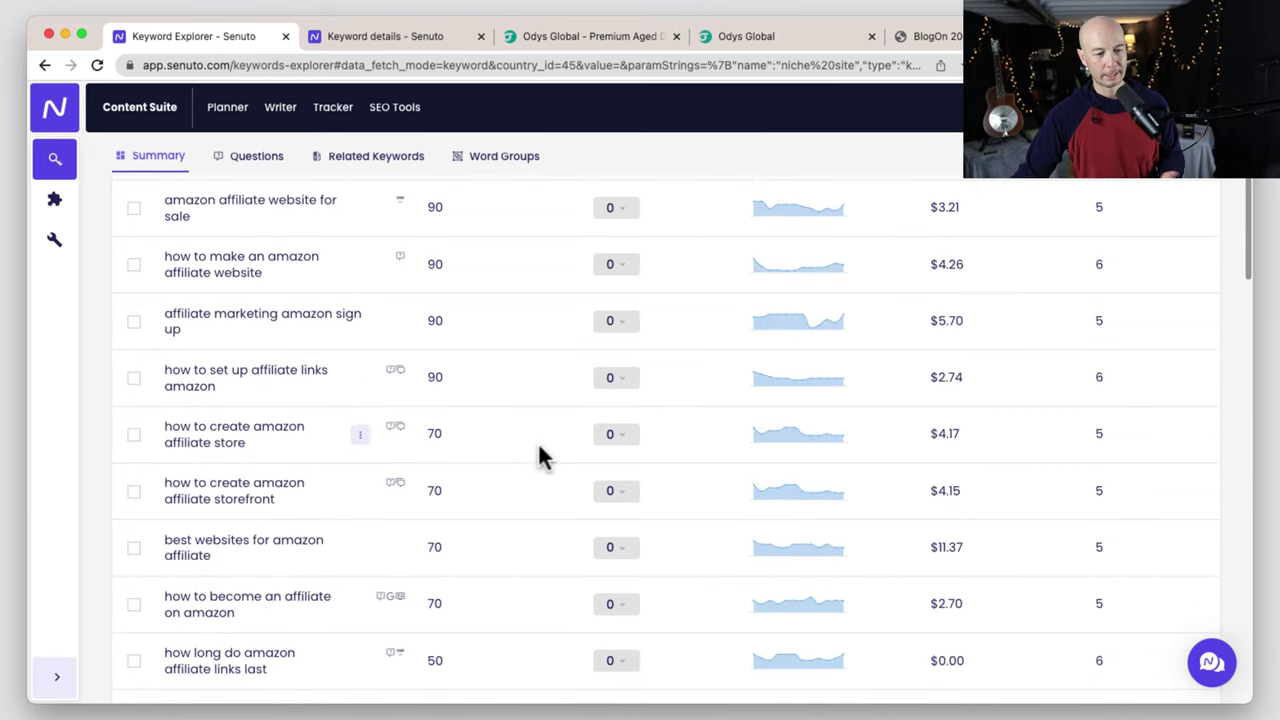
scroll(531, 523, up, 6)
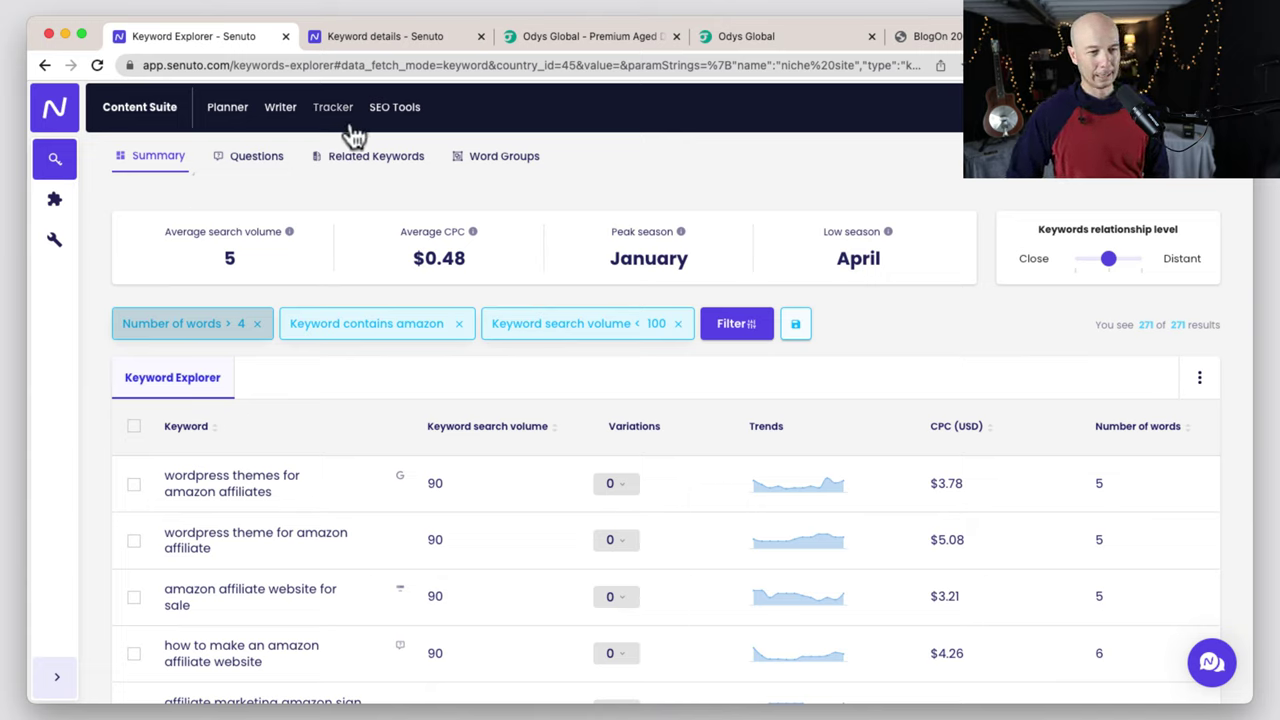
click(388, 108)
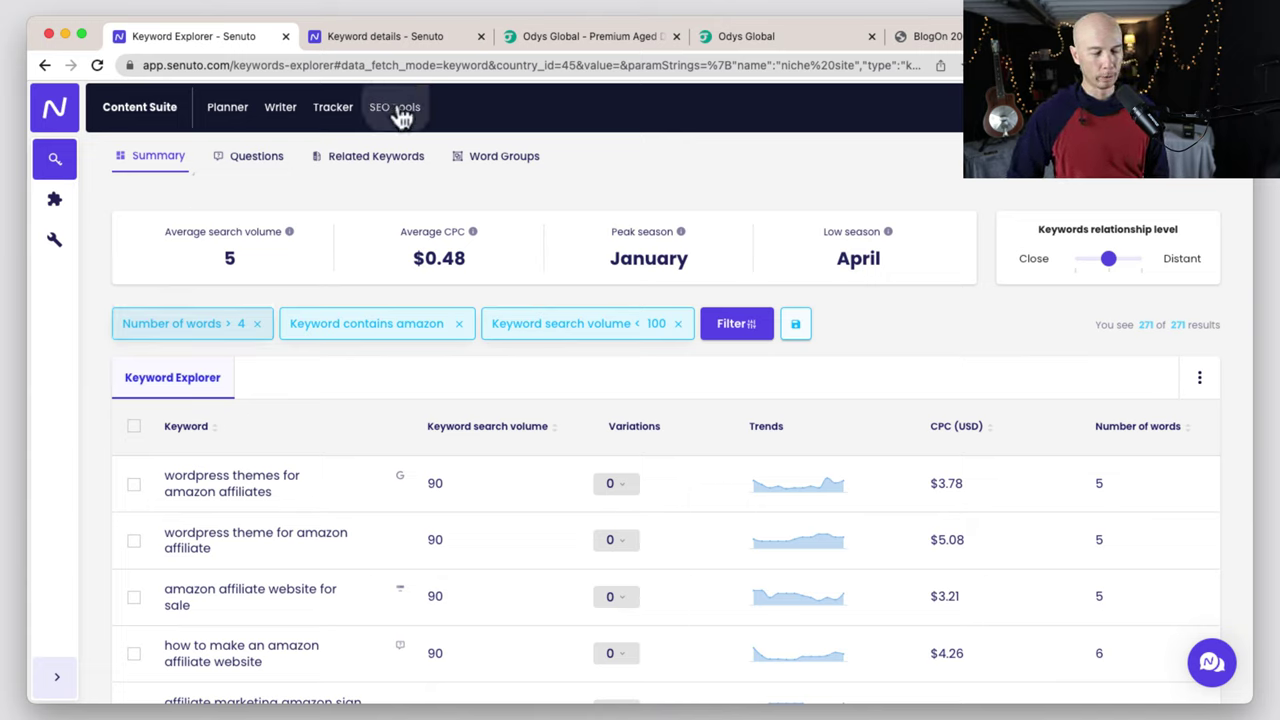
scroll(572, 410, down, 5)
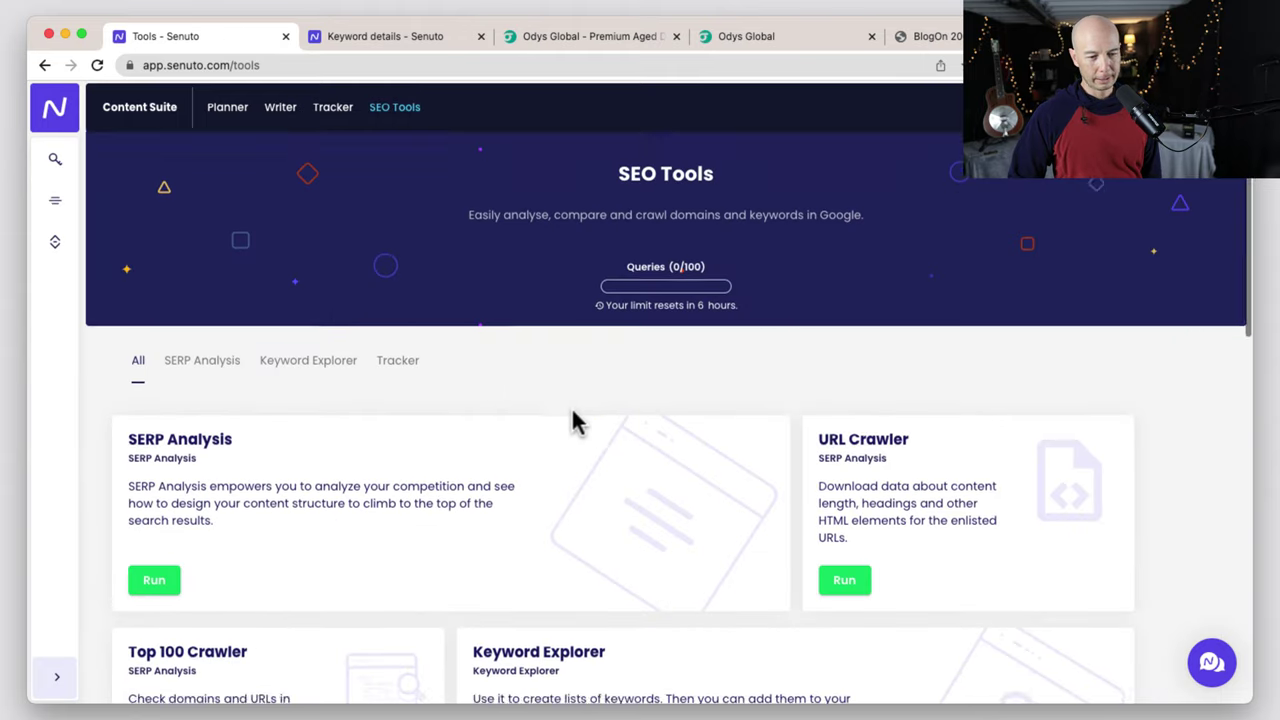
scroll(420, 330, up, 5)
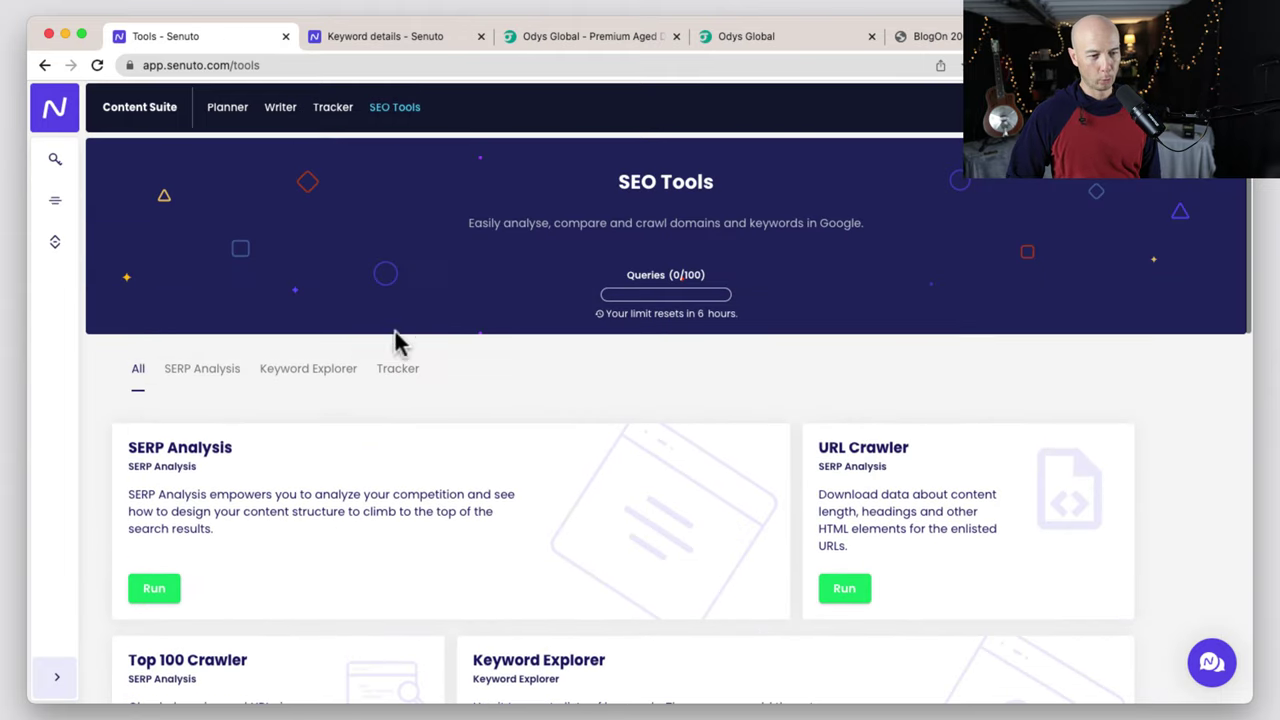
click(346, 372)
scroll(403, 371, down, 5)
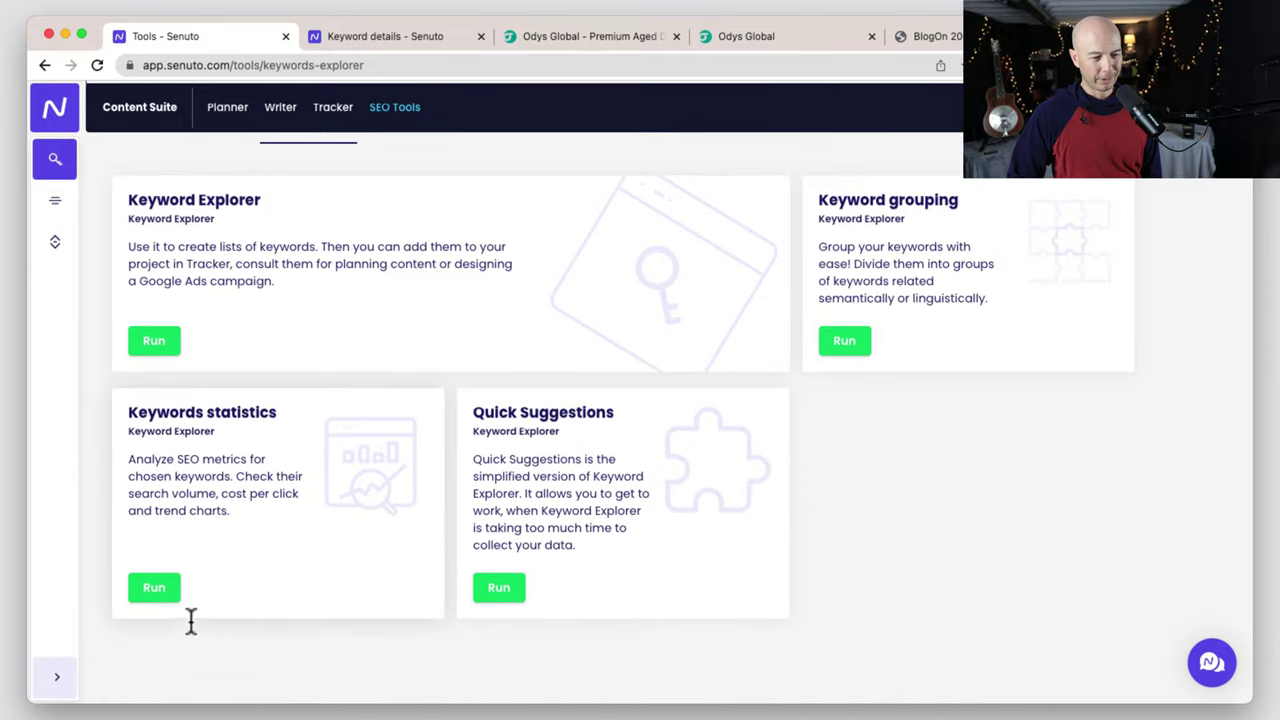
click(150, 589)
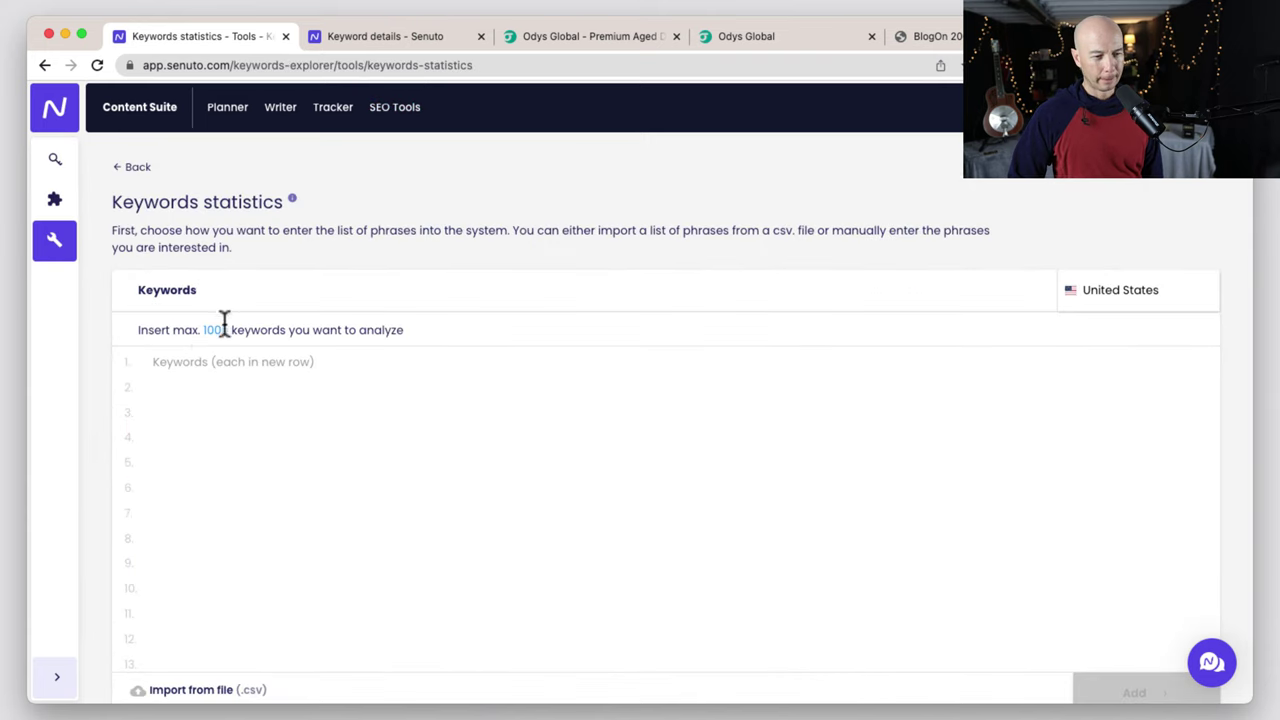
Examine how many keywords the Keywords statistics form accepts and return to the SEO Tools overview.
scroll(425, 288, down, 1)
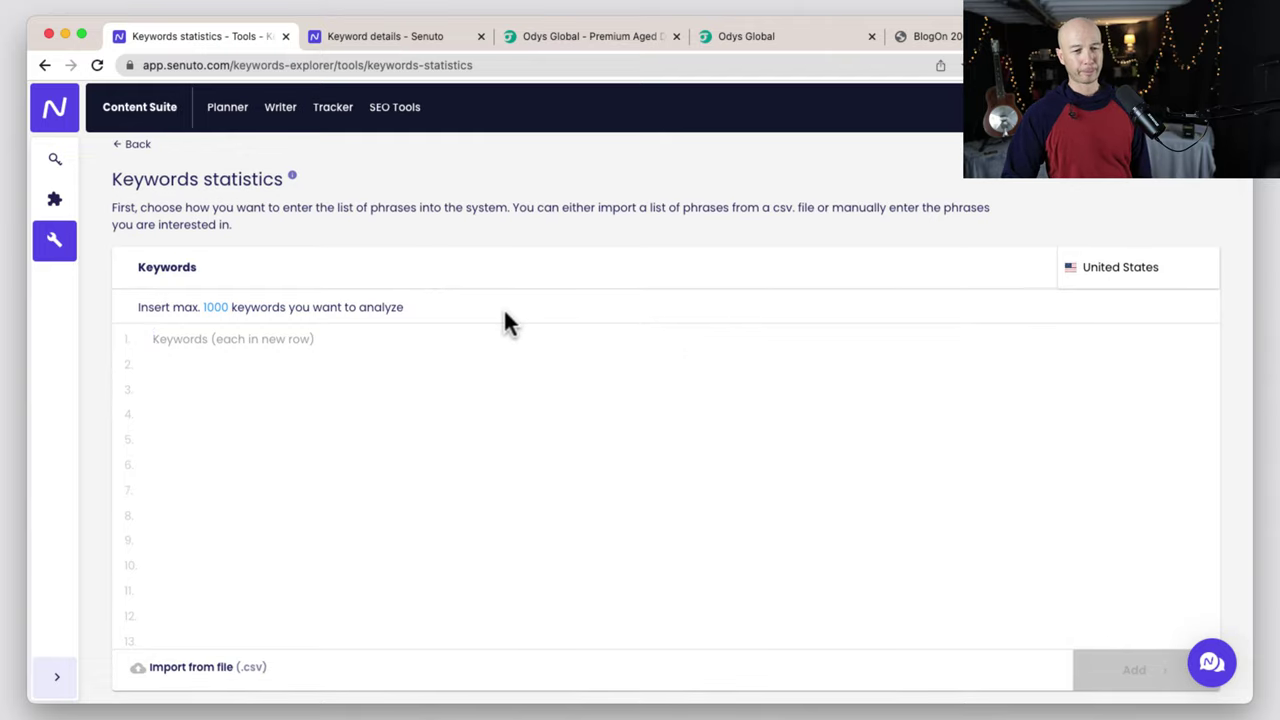
scroll(505, 312, down, 1)
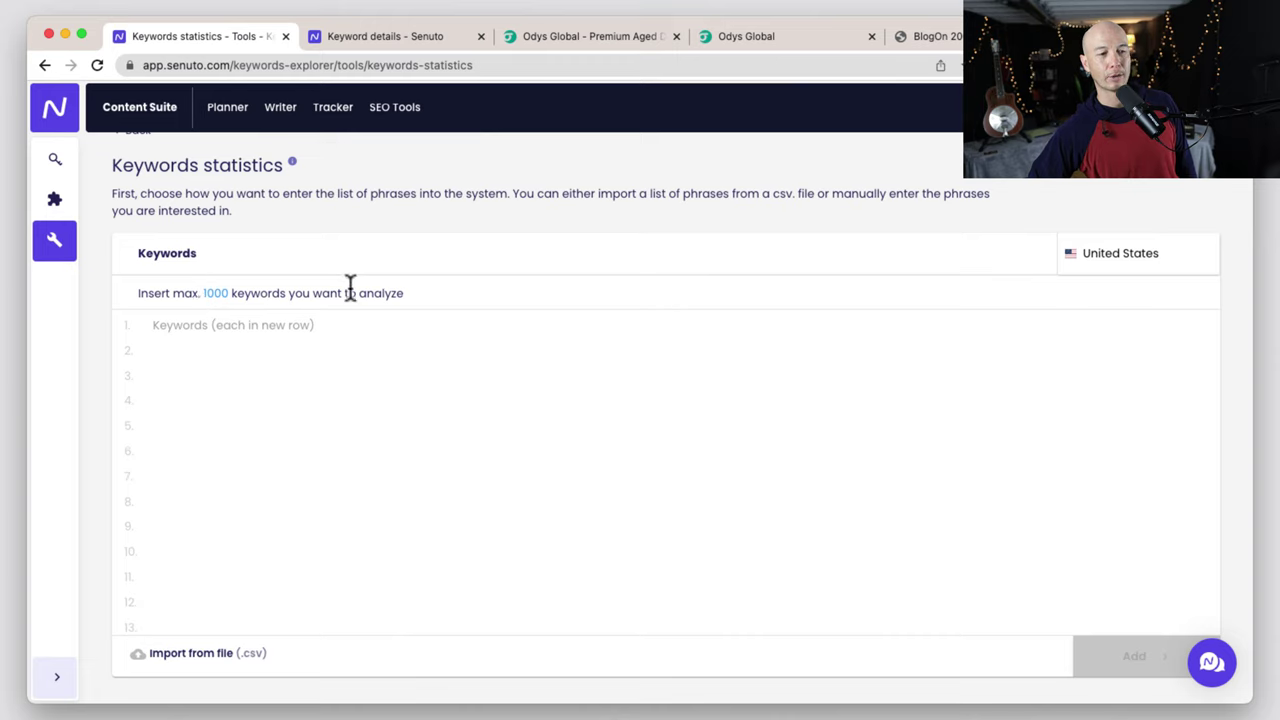
mouse_move(410, 295)
mouse_down()
mouse_move(272, 290)
mouse_move(399, 283)
mouse_up()
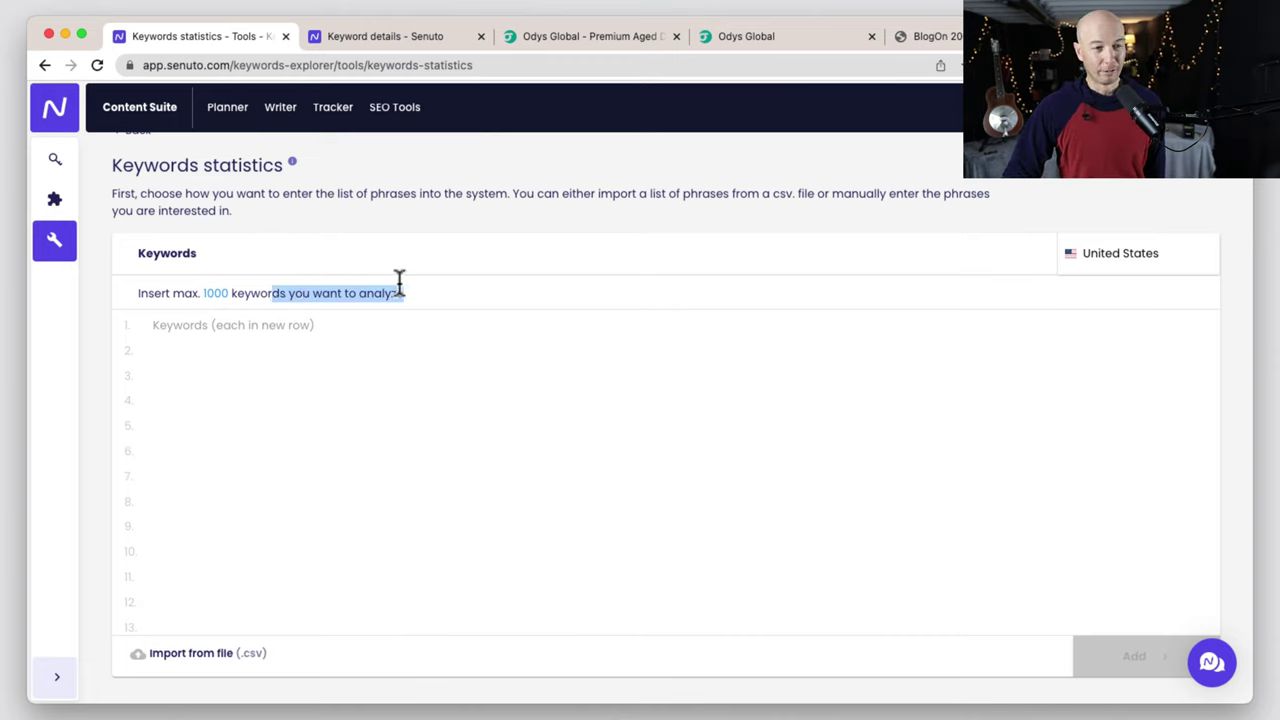
click(393, 110)
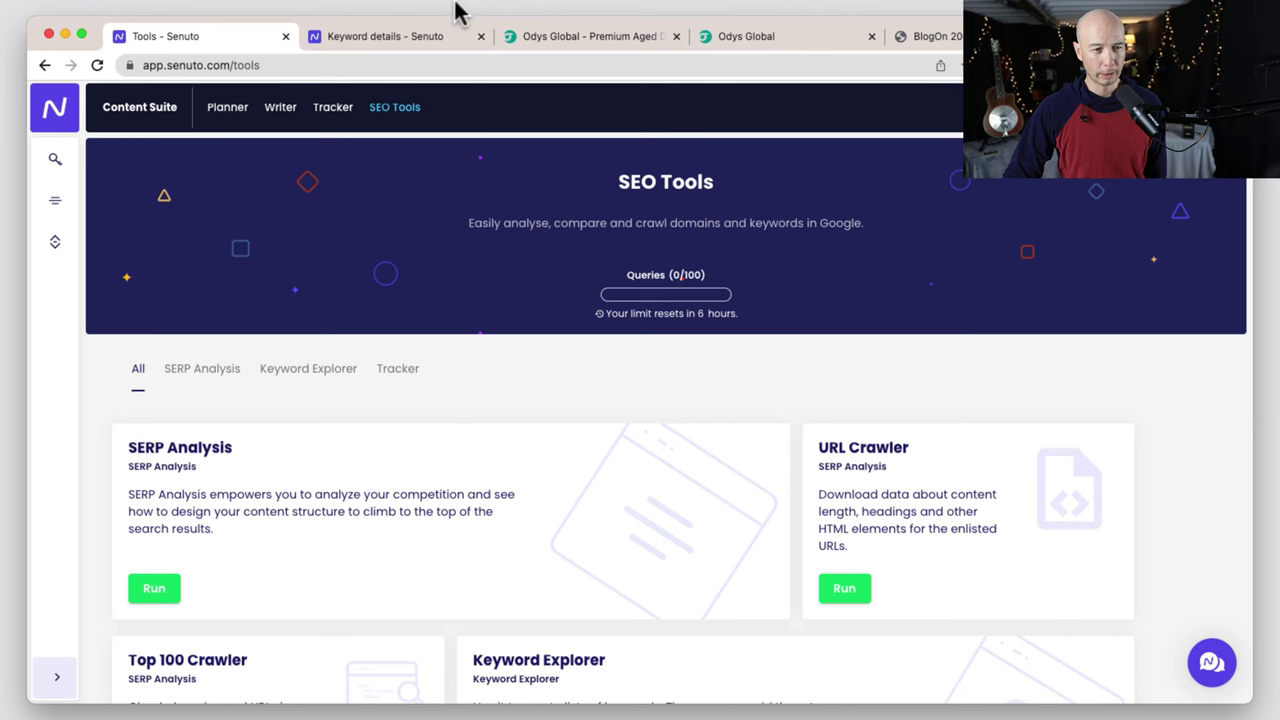
Switch to the Odys Global site and examine the BlogOnEvent.com listing's age, links, value and price.
click(561, 40)
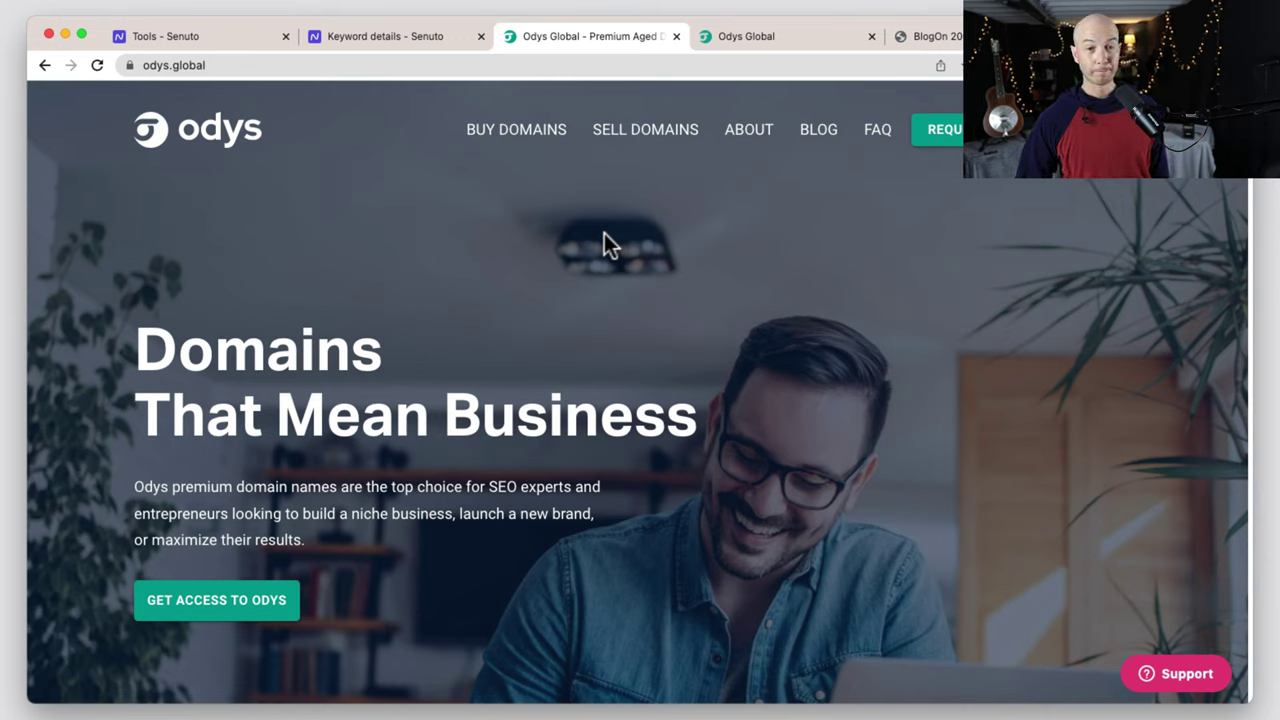
click(747, 48)
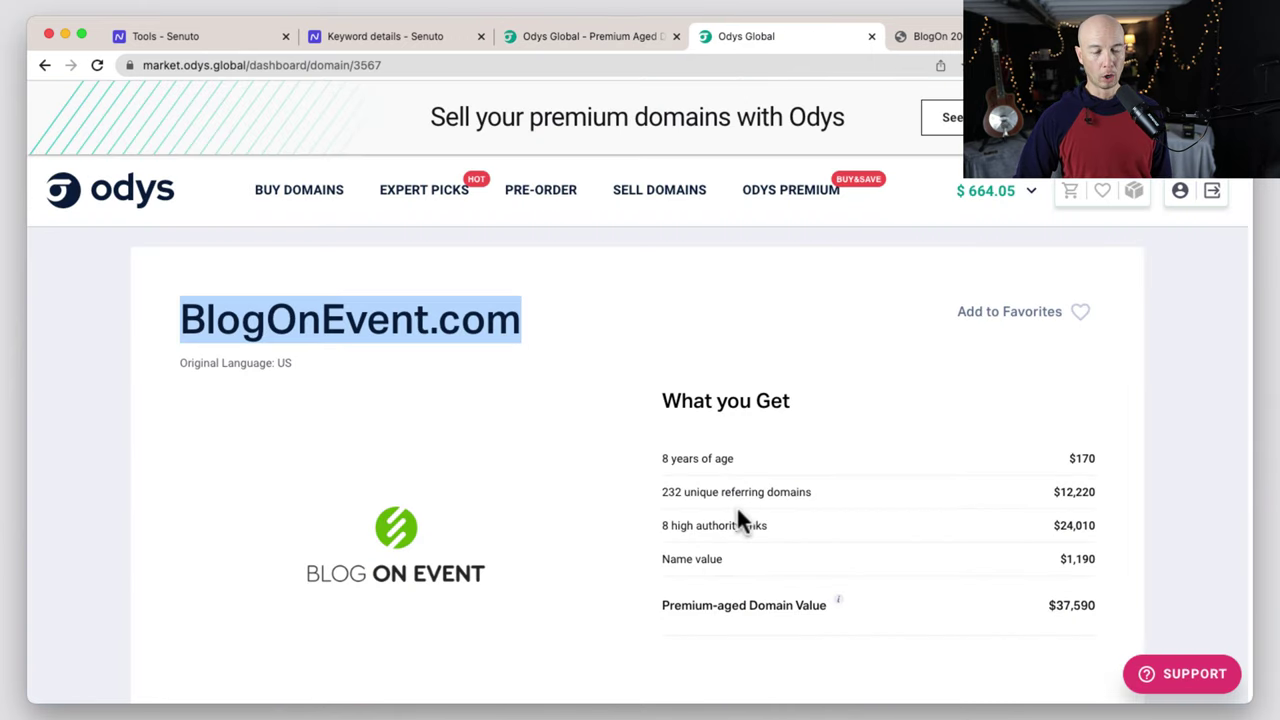
scroll(738, 513, down, 3)
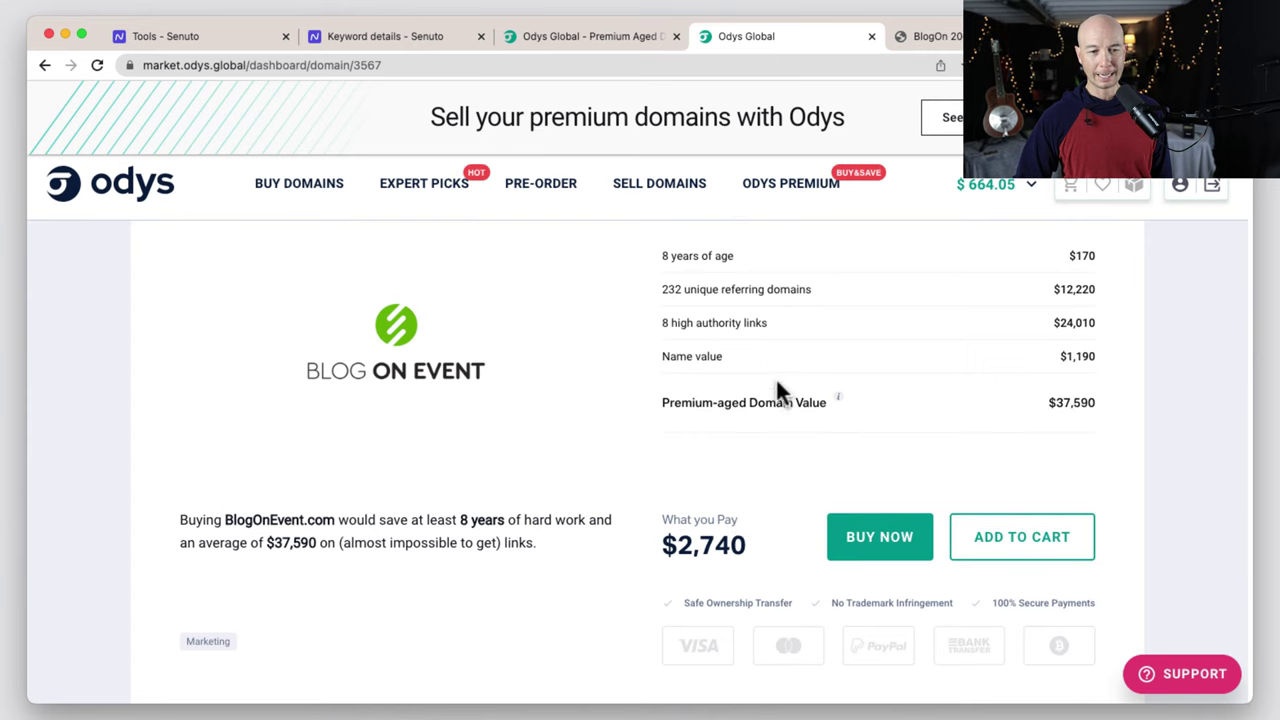
scroll(777, 391, up, 3)
scroll(788, 410, down, 2)
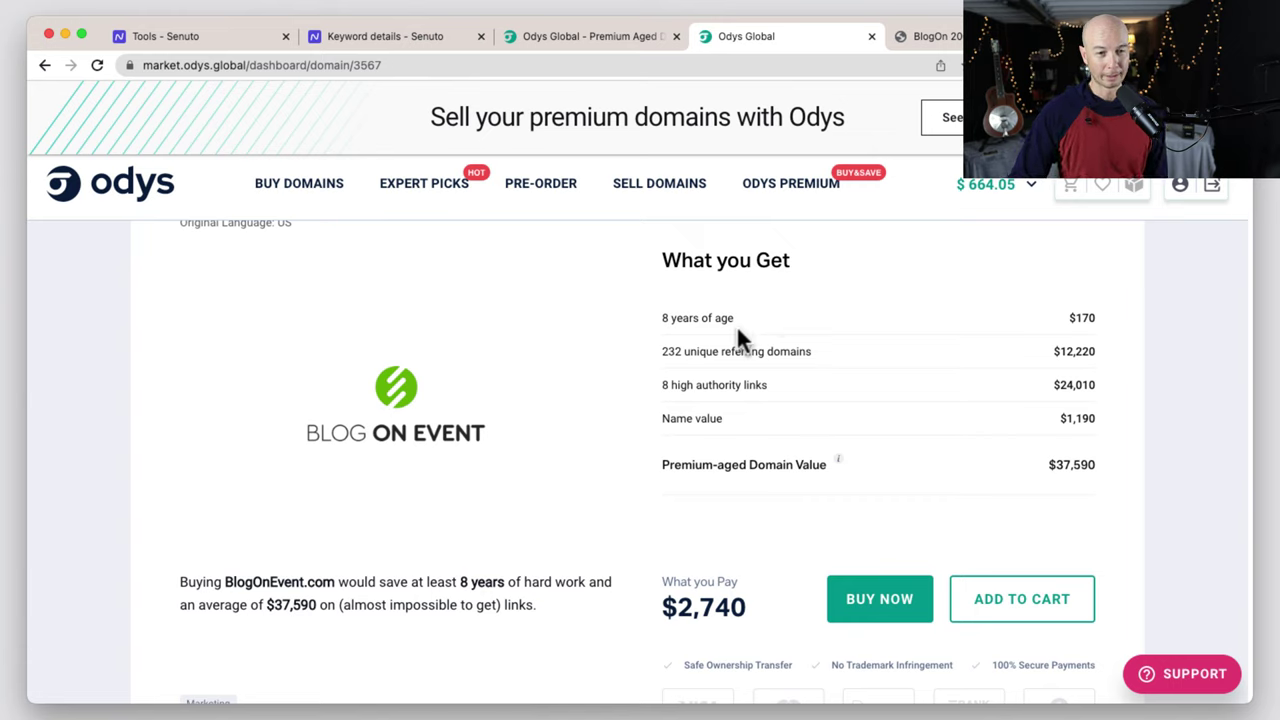
drag(740, 318, 655, 325)
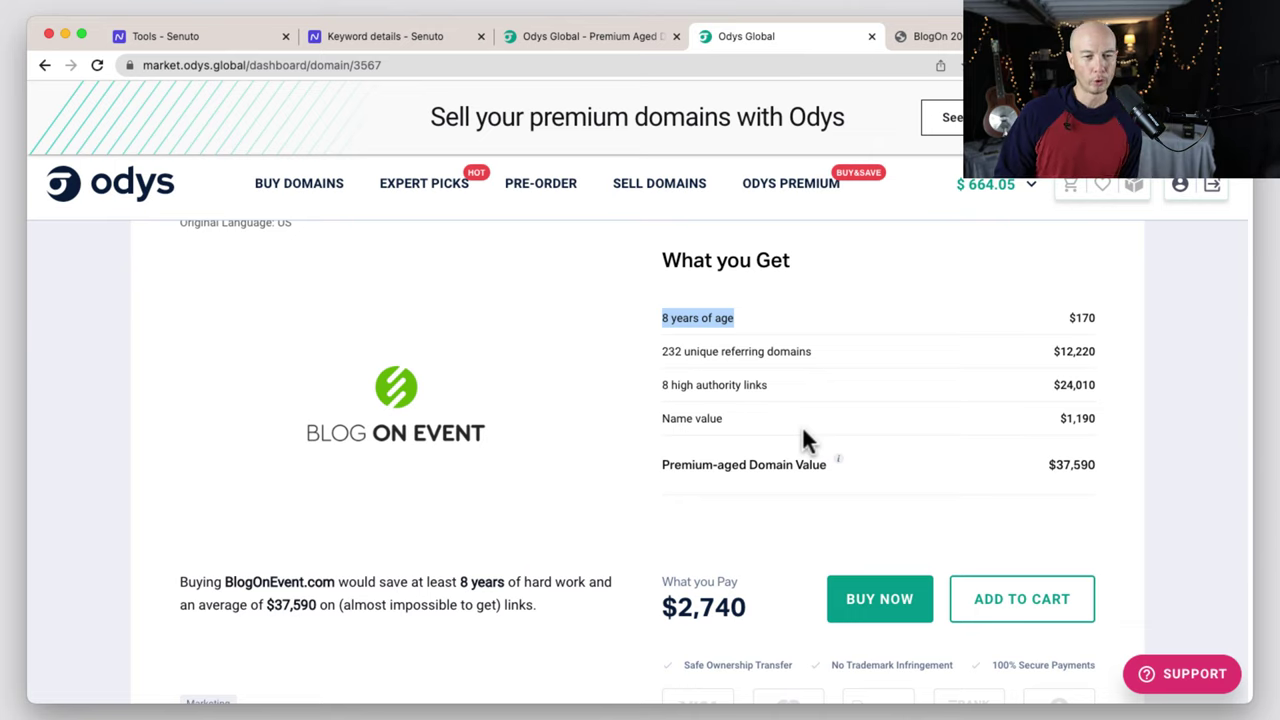
scroll(797, 420, down, 3)
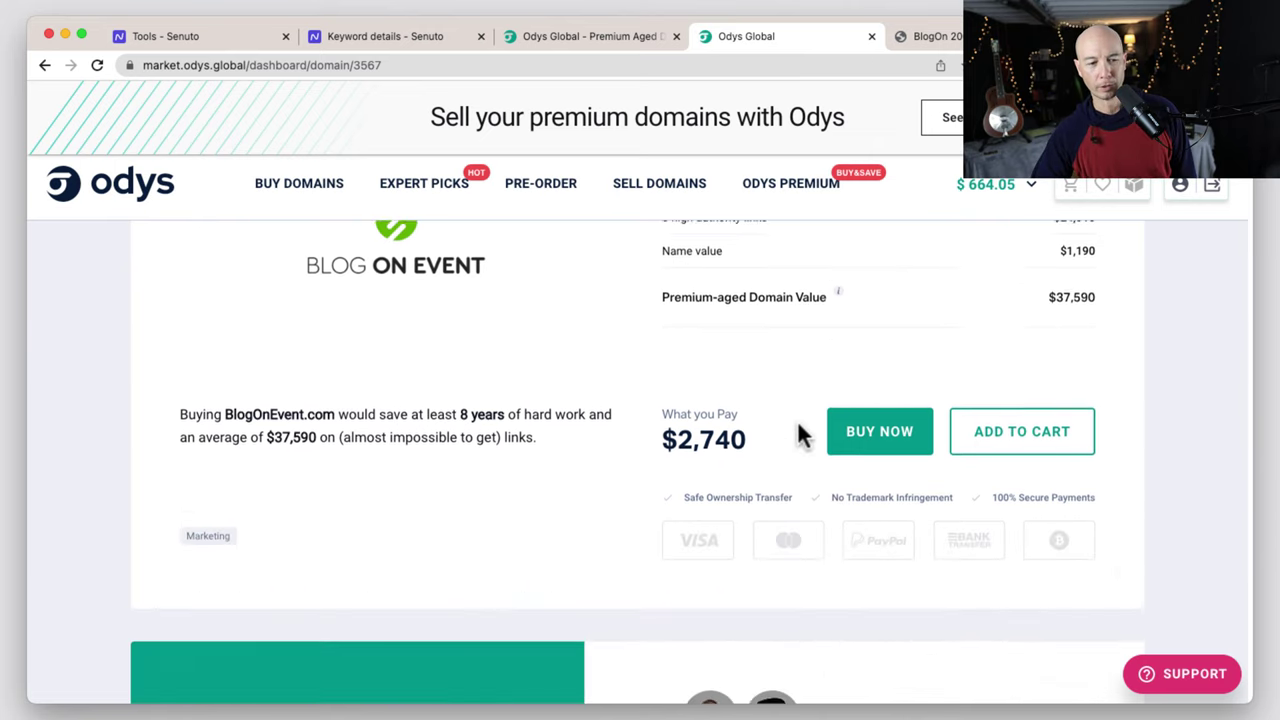
Examine the BlogOnEvent.com listing's age, domain value, price and suggested site strategy.
scroll(494, 423, down, 4)
scroll(494, 423, up, 7)
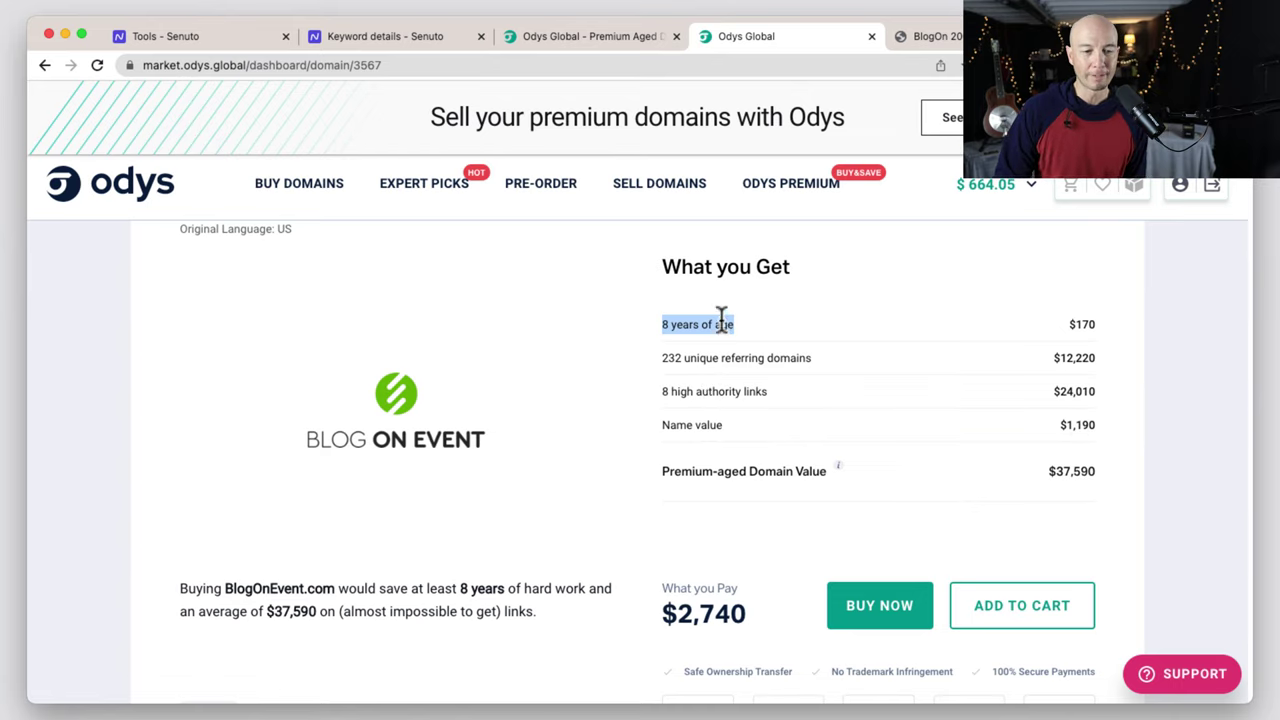
scroll(728, 335, down, 3)
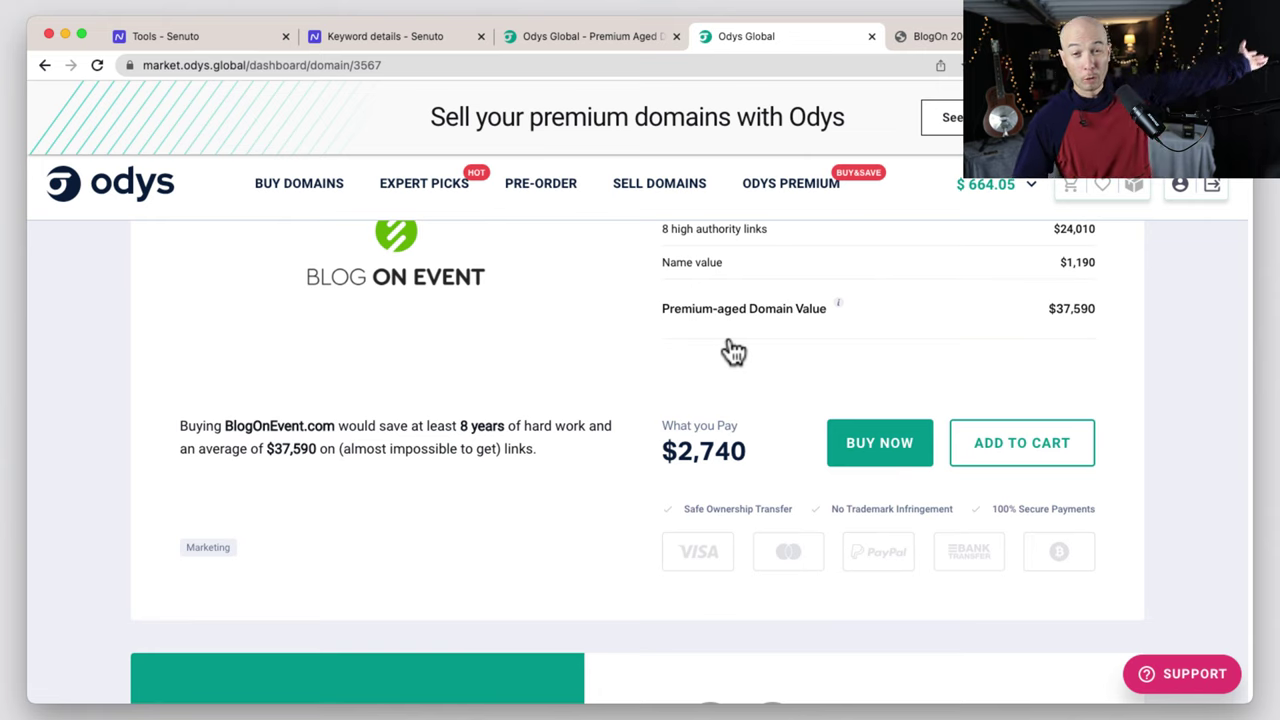
scroll(728, 340, down, 6)
scroll(643, 340, down, 3)
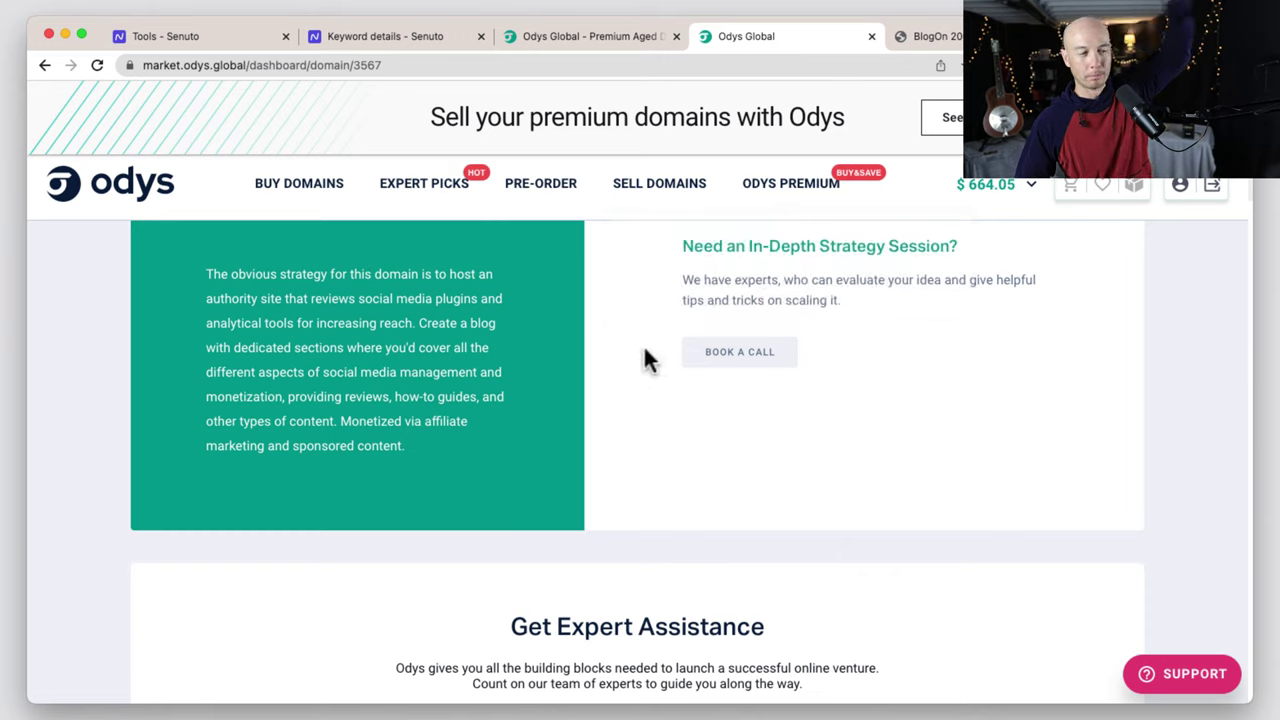
Switch to the Wayback Machine capture of the BlogOn 2005 site and review its summit recap, partners and sponsors.
click(919, 35)
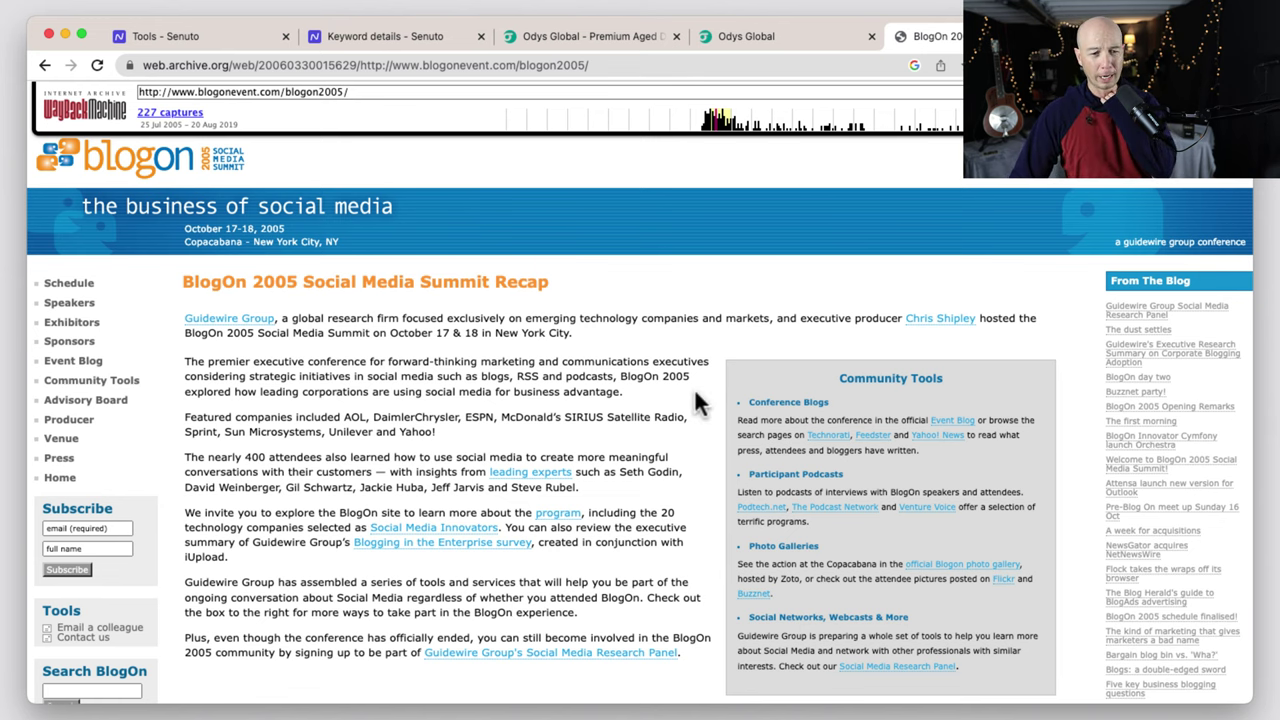
scroll(697, 398, down, 10)
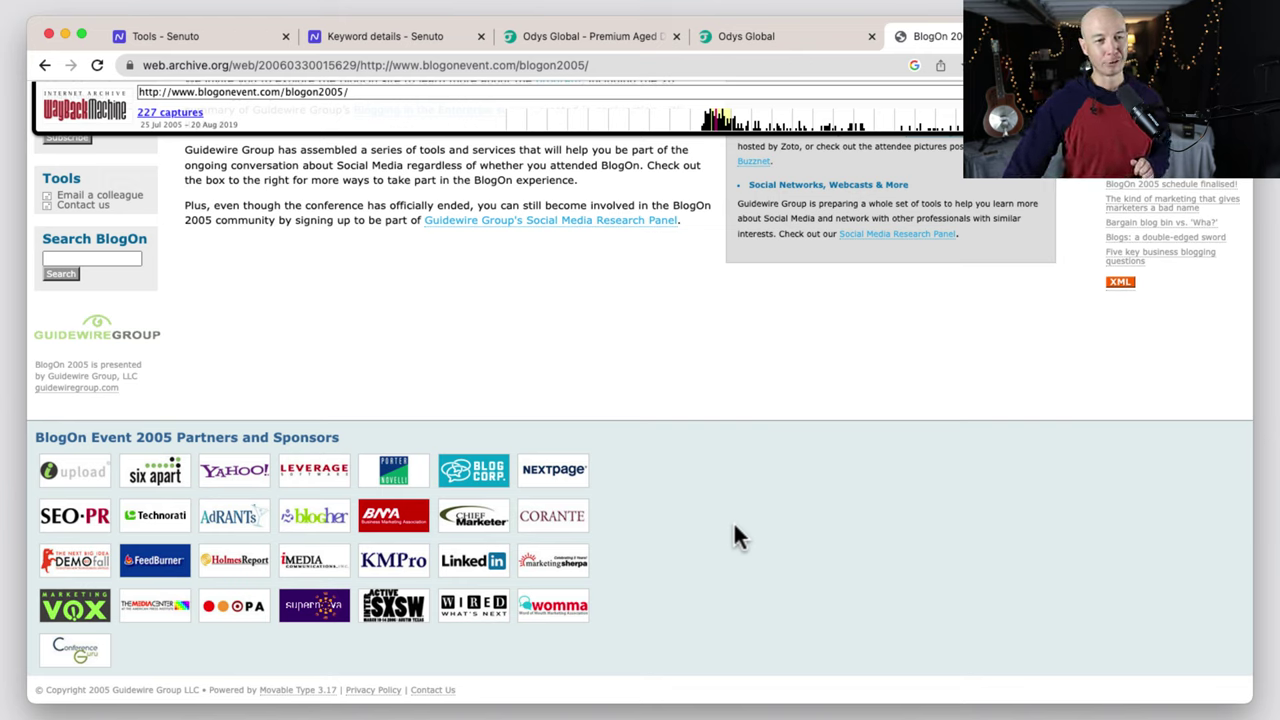
scroll(731, 491, up, 5)
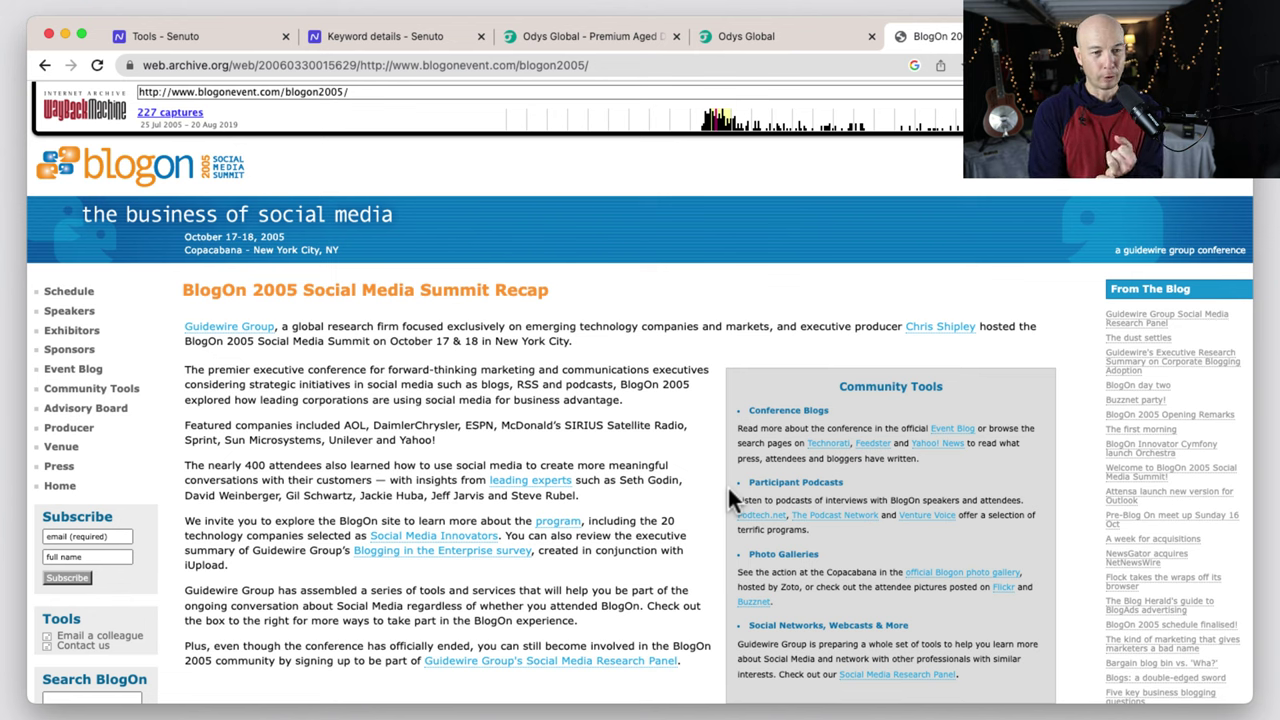
Return to the Odys Global listing and review its contents through to the history of the domain.
click(822, 42)
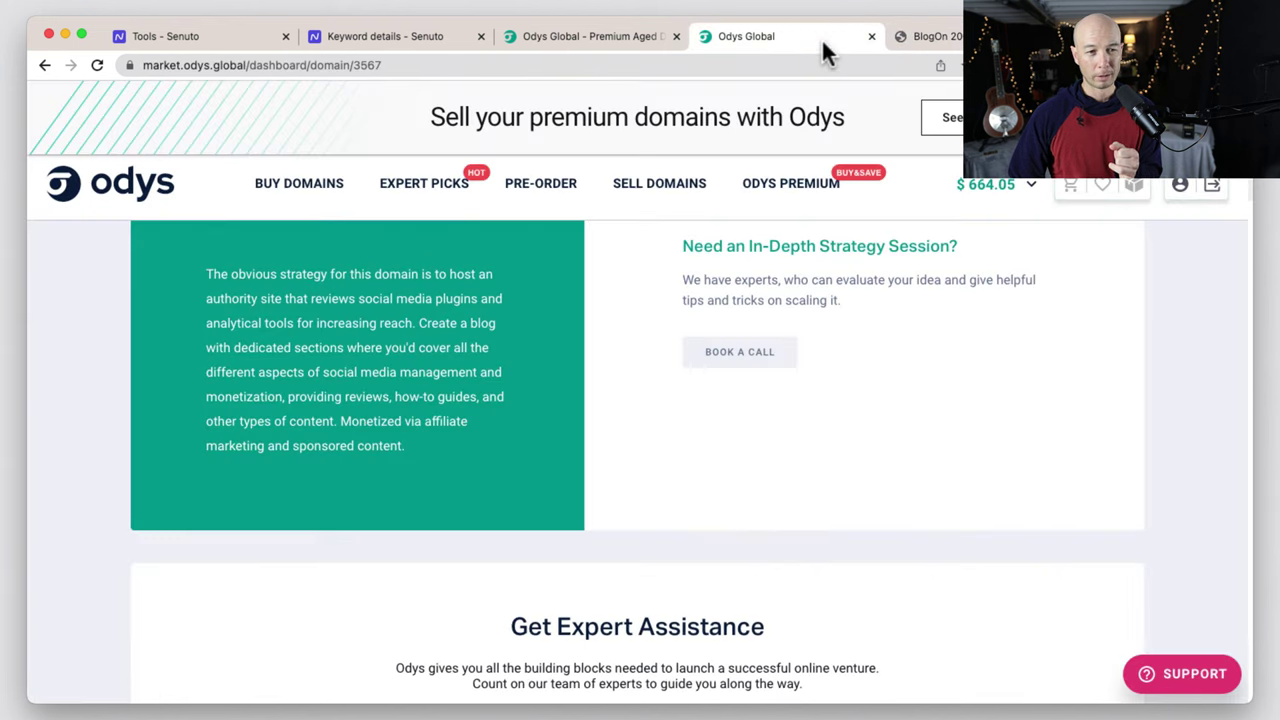
scroll(570, 405, down, 6)
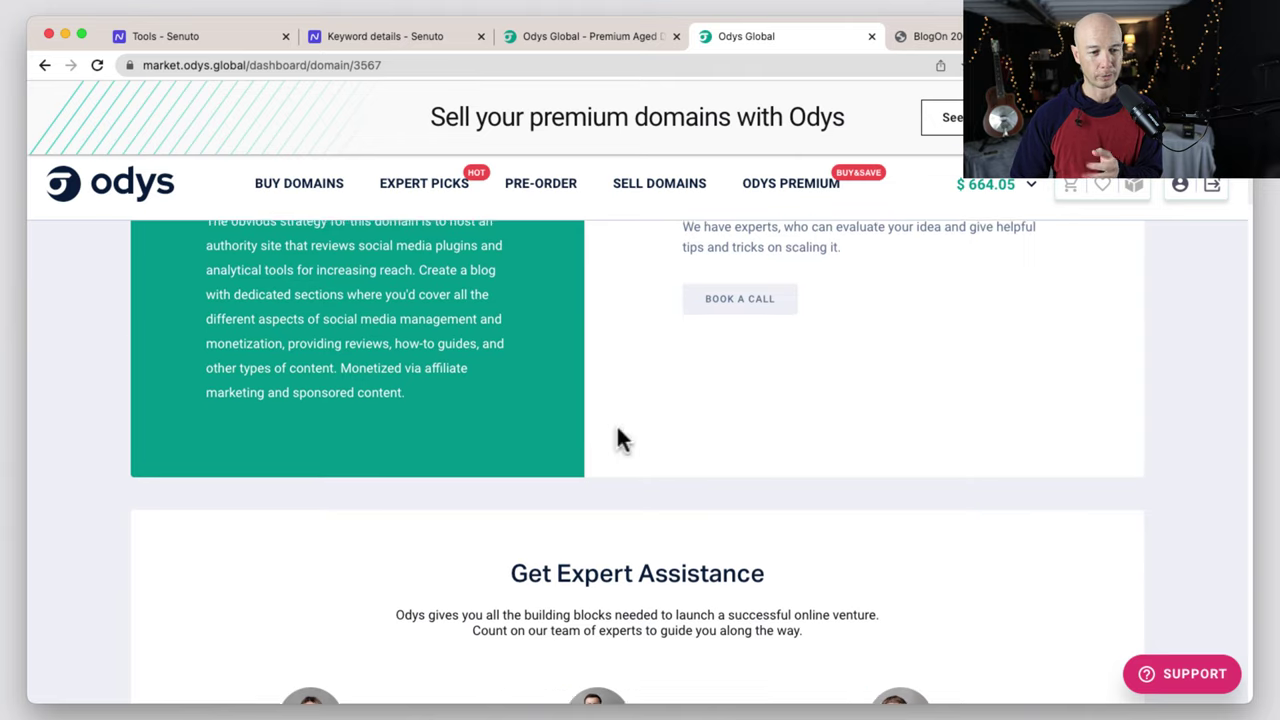
scroll(660, 450, down, 6)
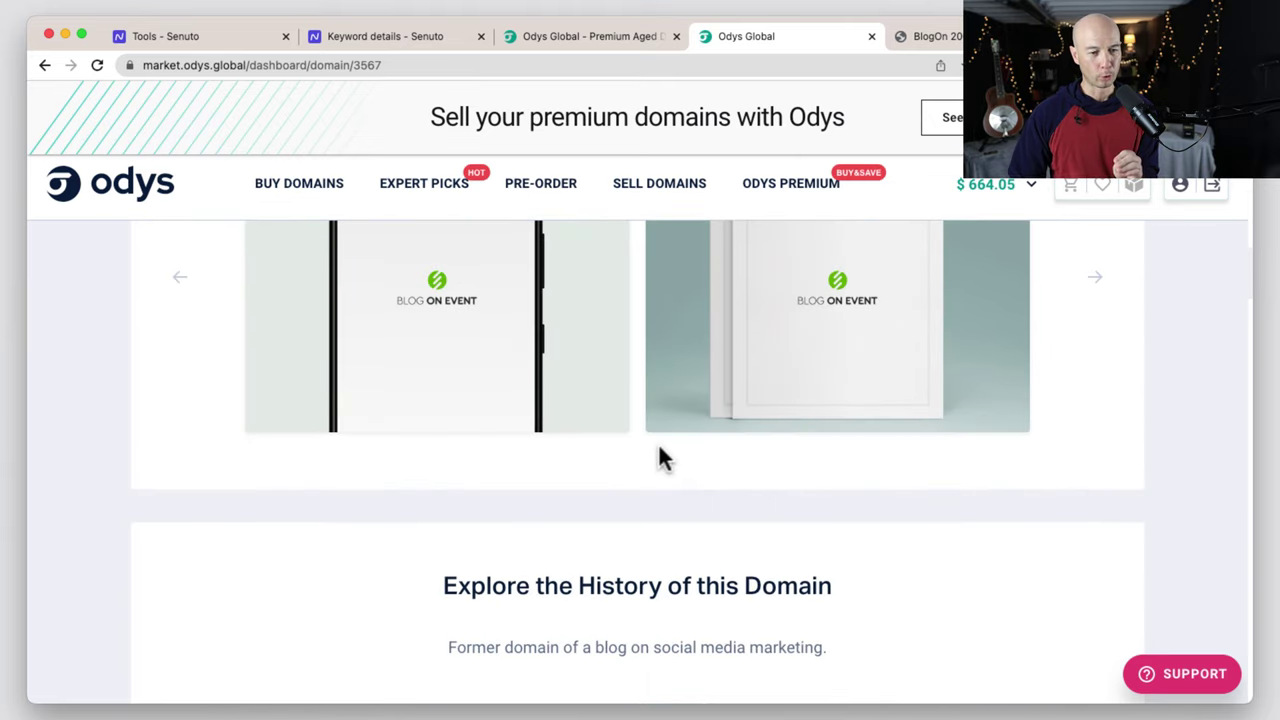
scroll(658, 450, down, 1)
scroll(660, 455, down, 2)
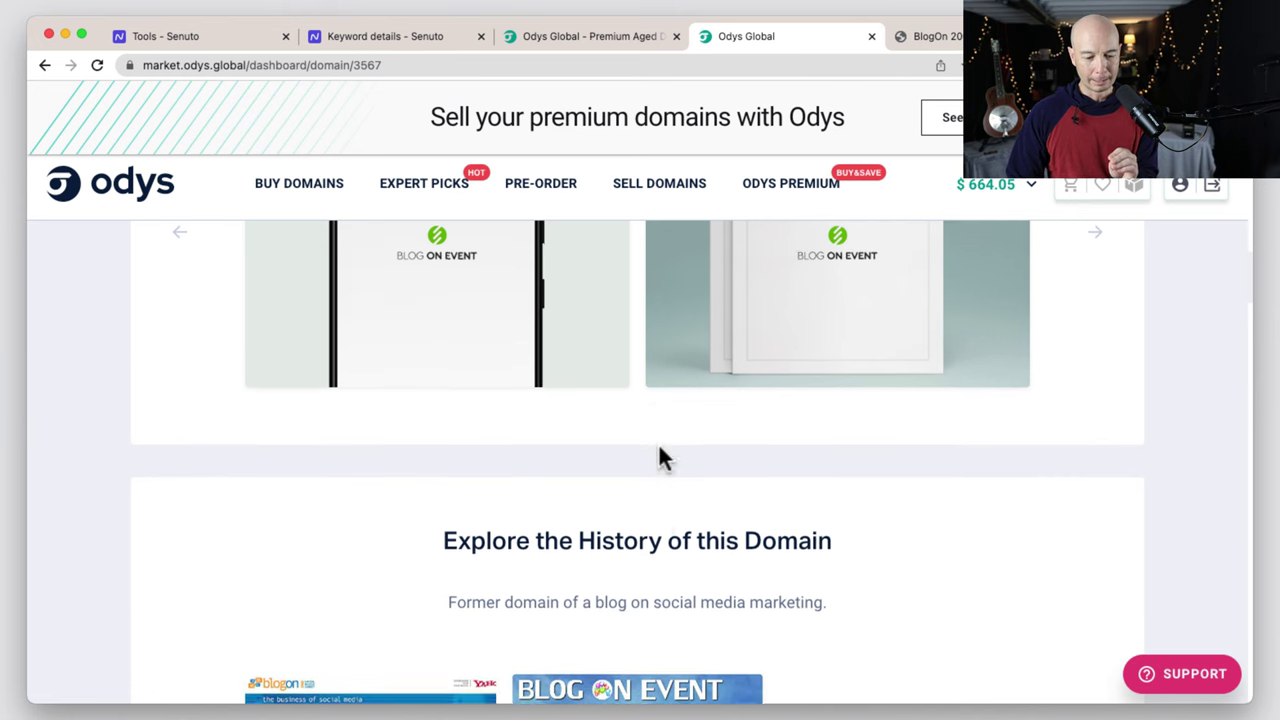
scroll(660, 455, down, 4)
scroll(660, 452, down, 1)
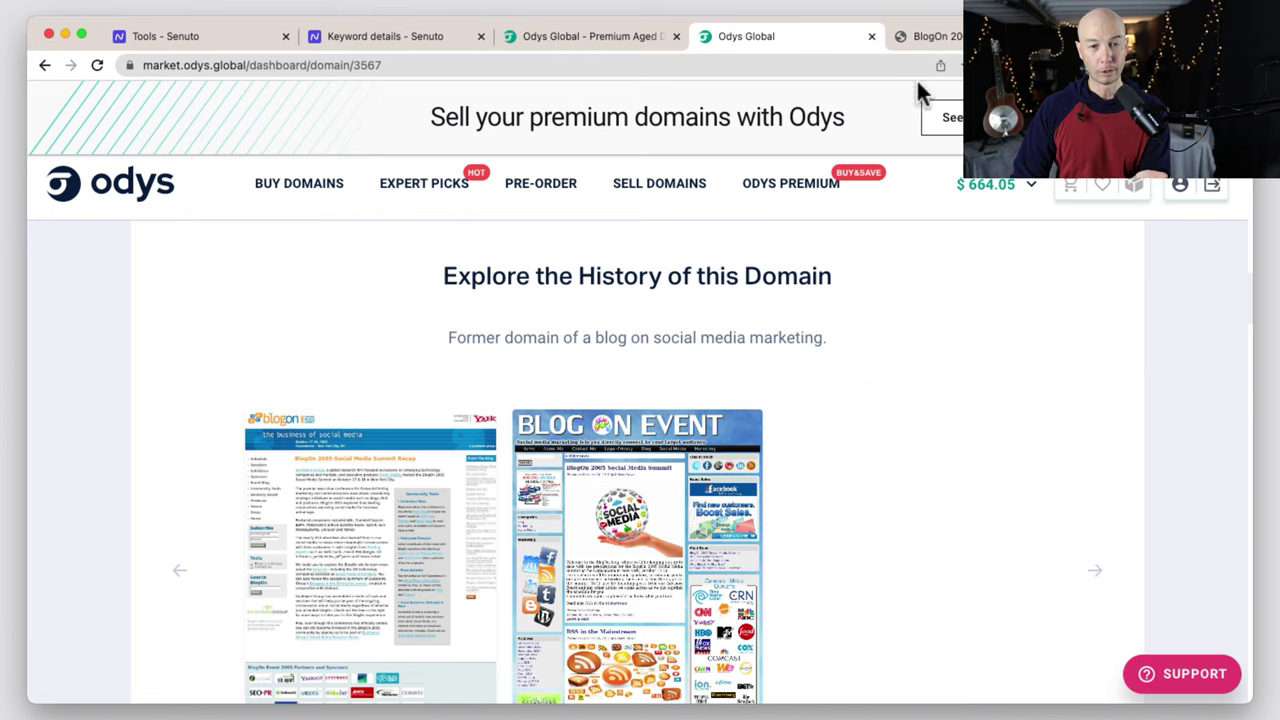
Compare the archived BlogOn 2005 page with the past site screenshots in the listing's domain history.
click(935, 36)
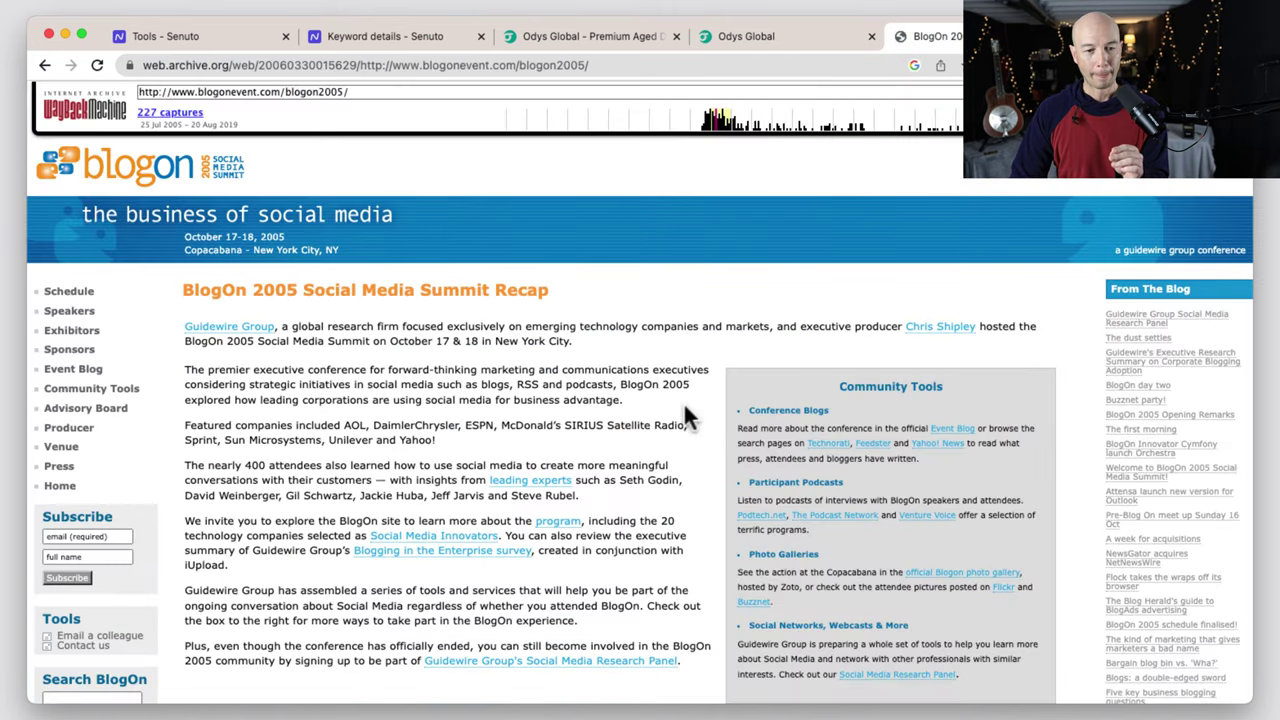
scroll(686, 413, down, 2)
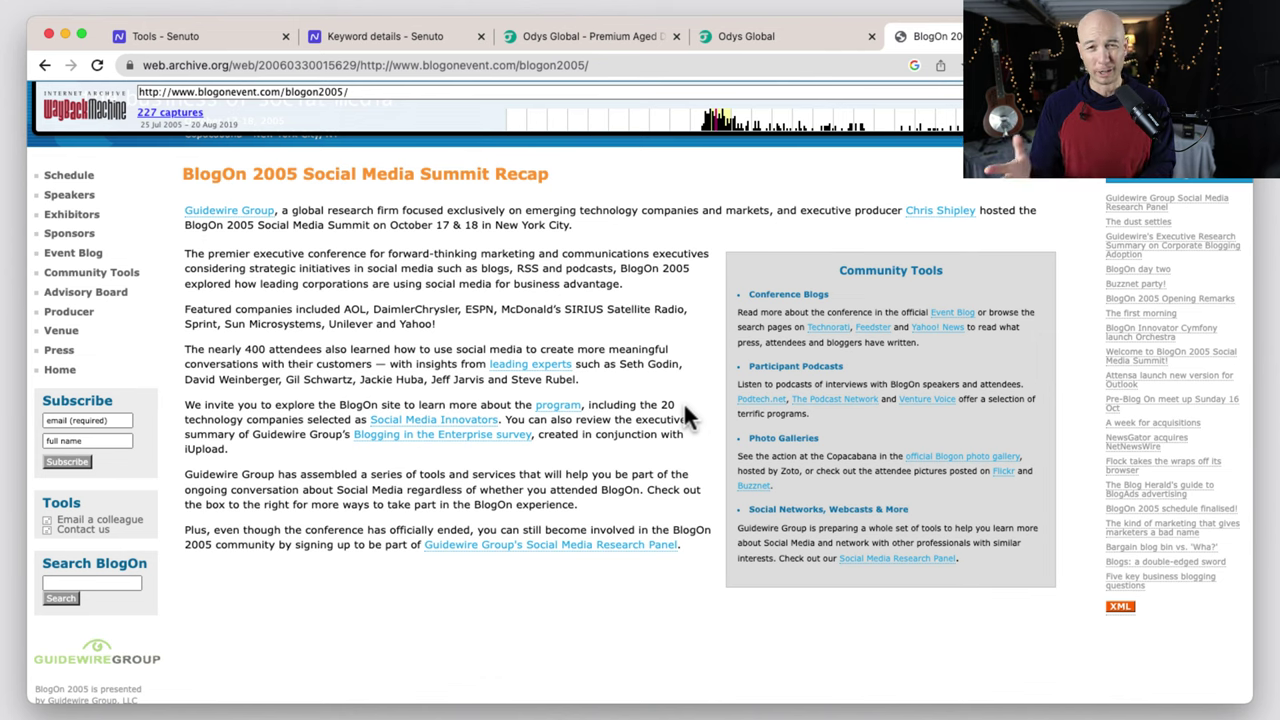
click(721, 44)
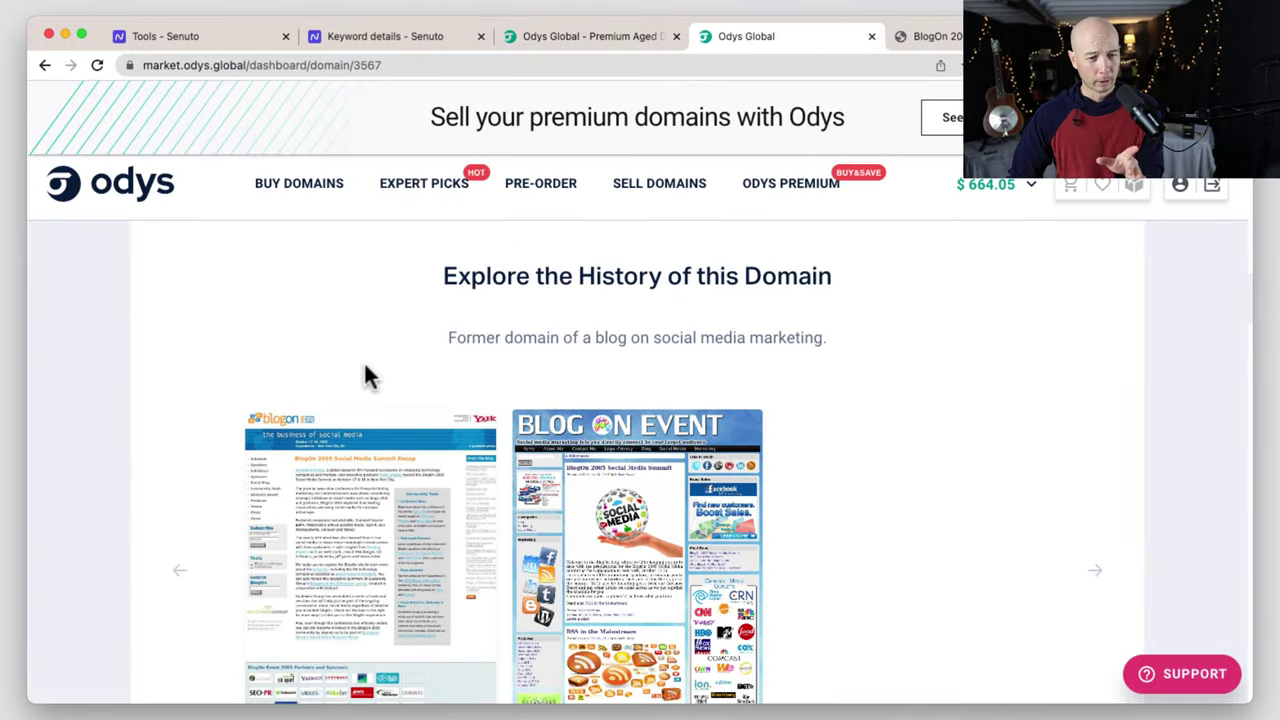
scroll(366, 371, down, 3)
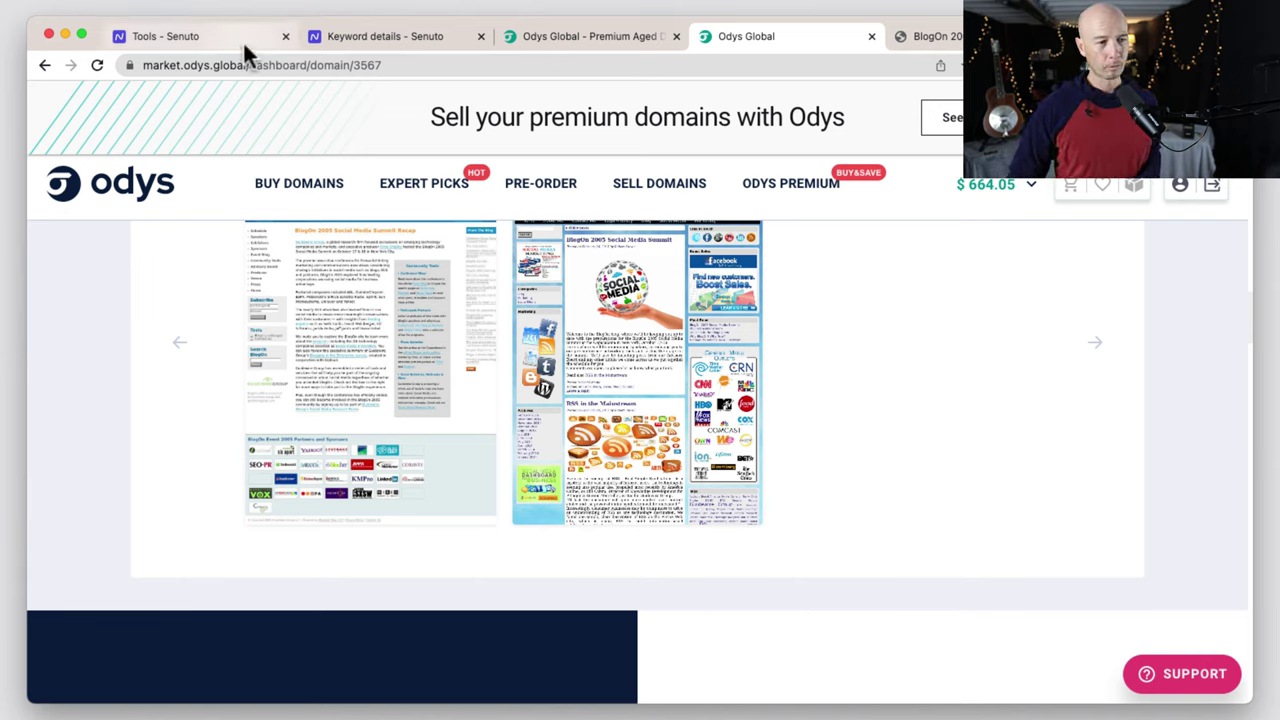
Recheck the archived page's address, and examine the sites BlogOnEvent.com was featured on in the listing's Domain Value section.
click(930, 38)
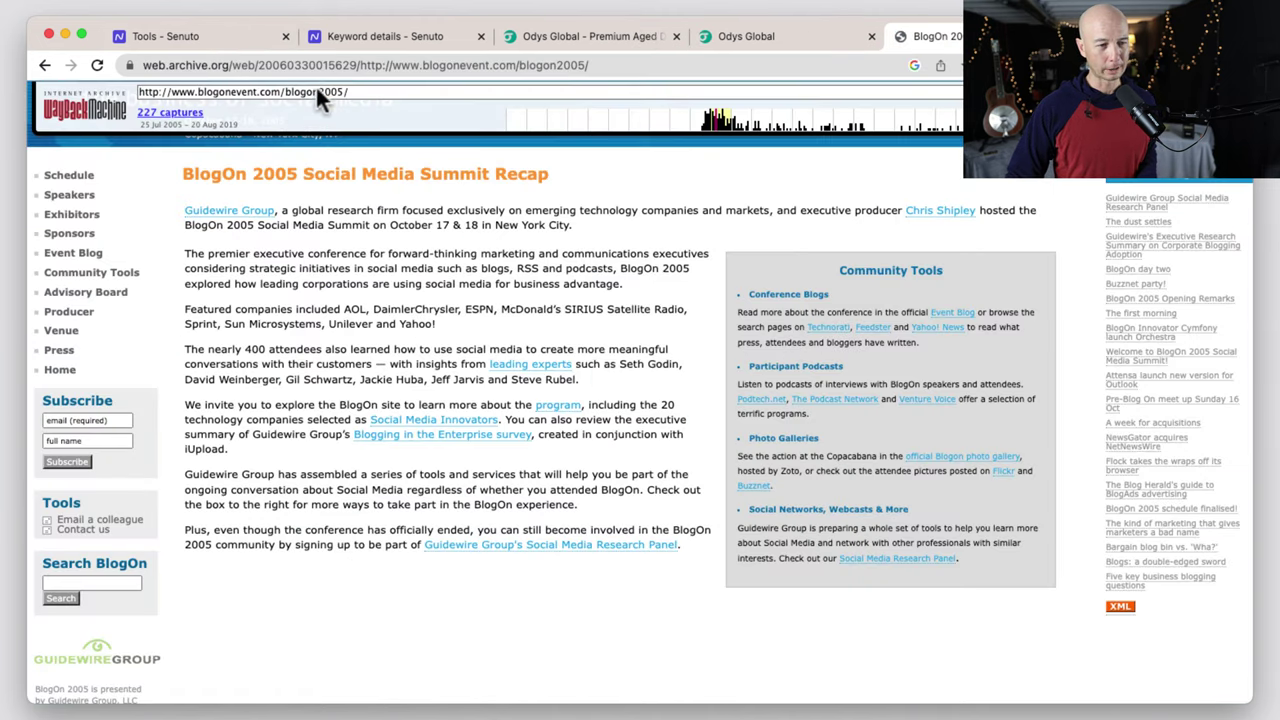
click(720, 40)
scroll(856, 591, down, 5)
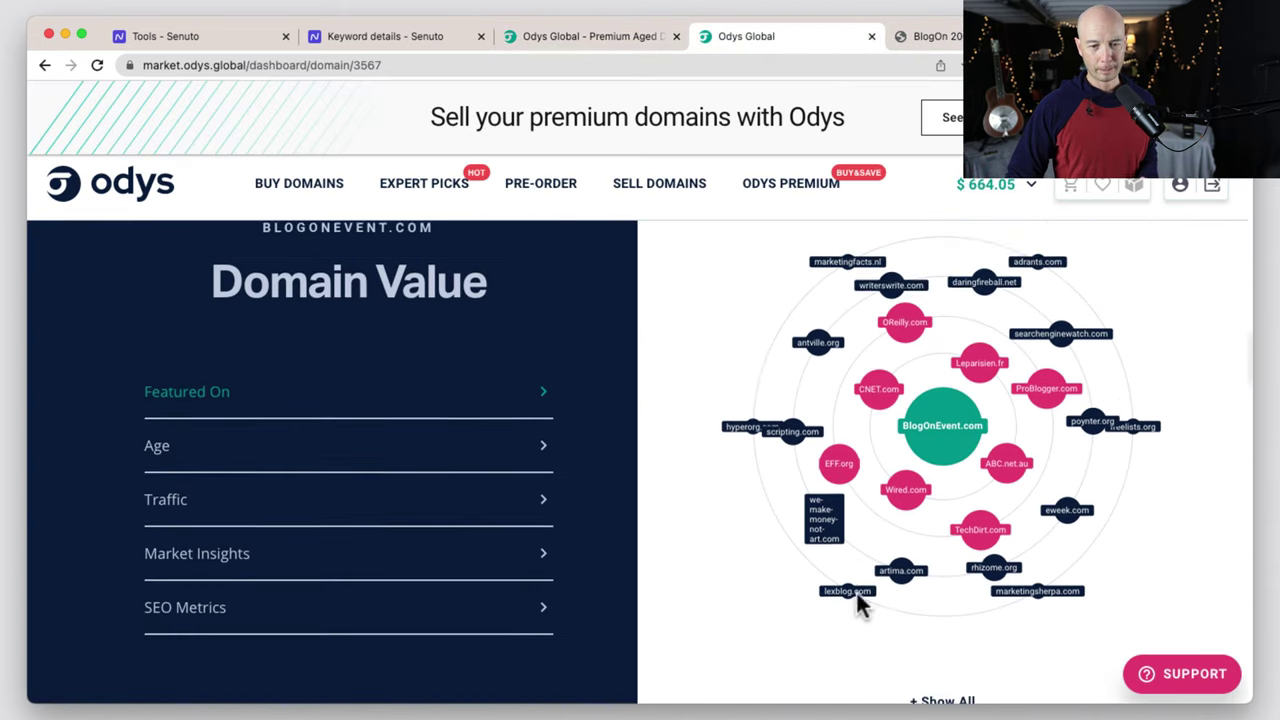
scroll(800, 604, down, 2)
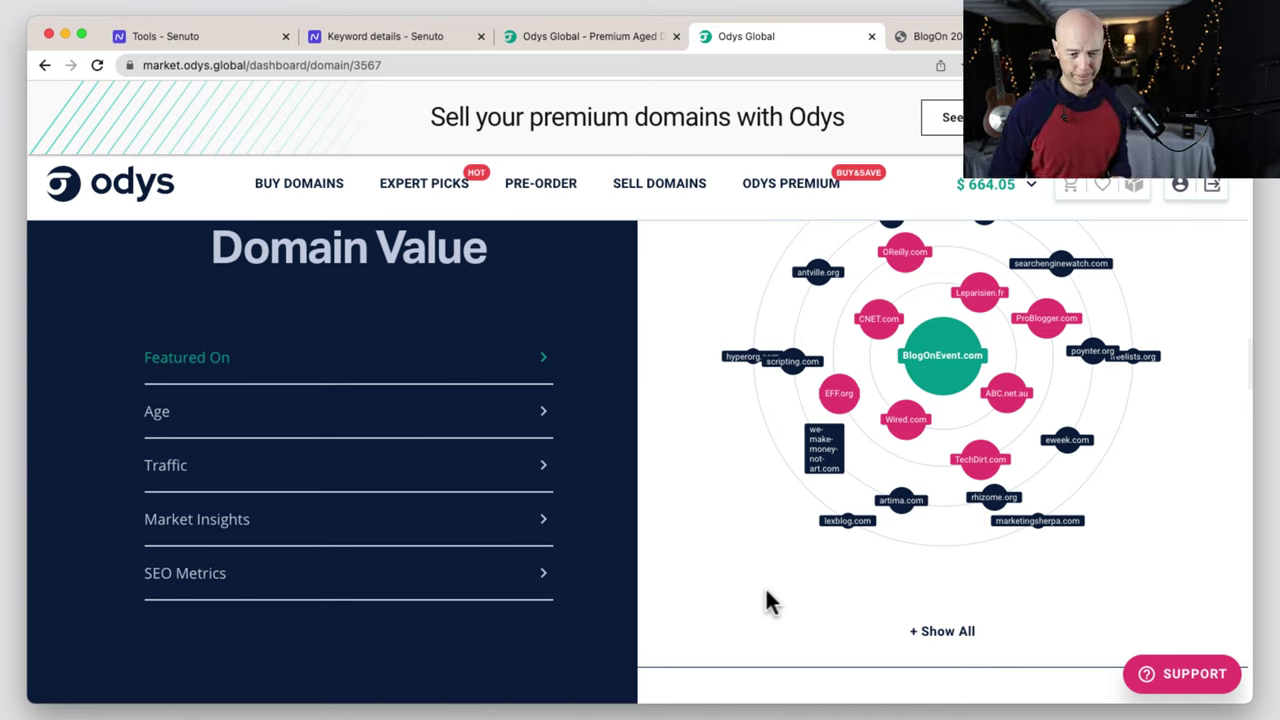
Switch to Senuto's SEO Tools and review the tools offered in the Tracker category.
click(360, 37)
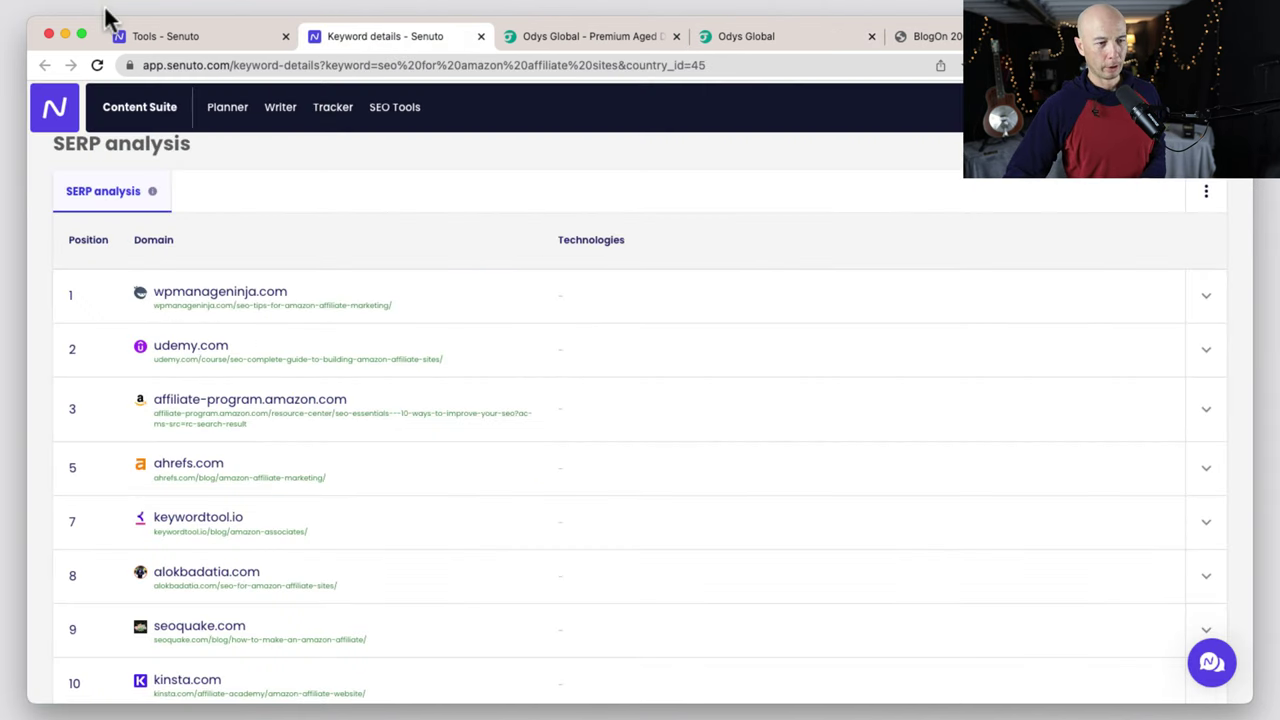
click(171, 35)
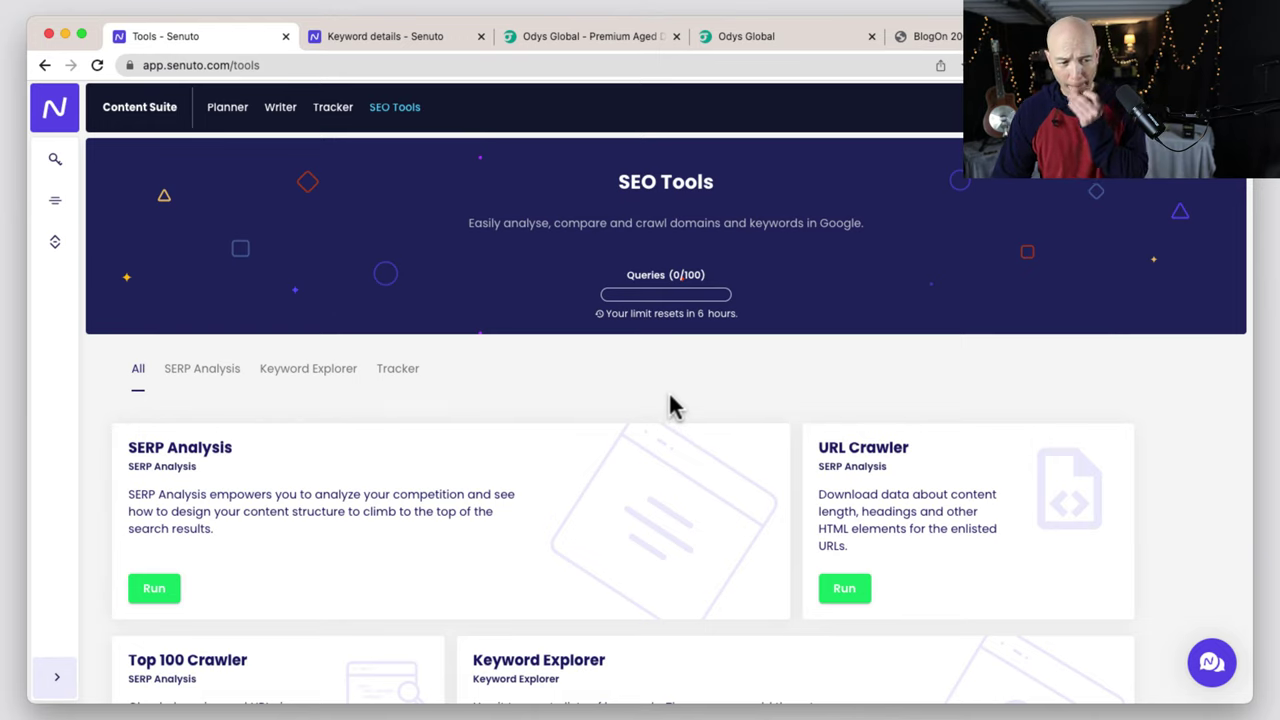
click(412, 377)
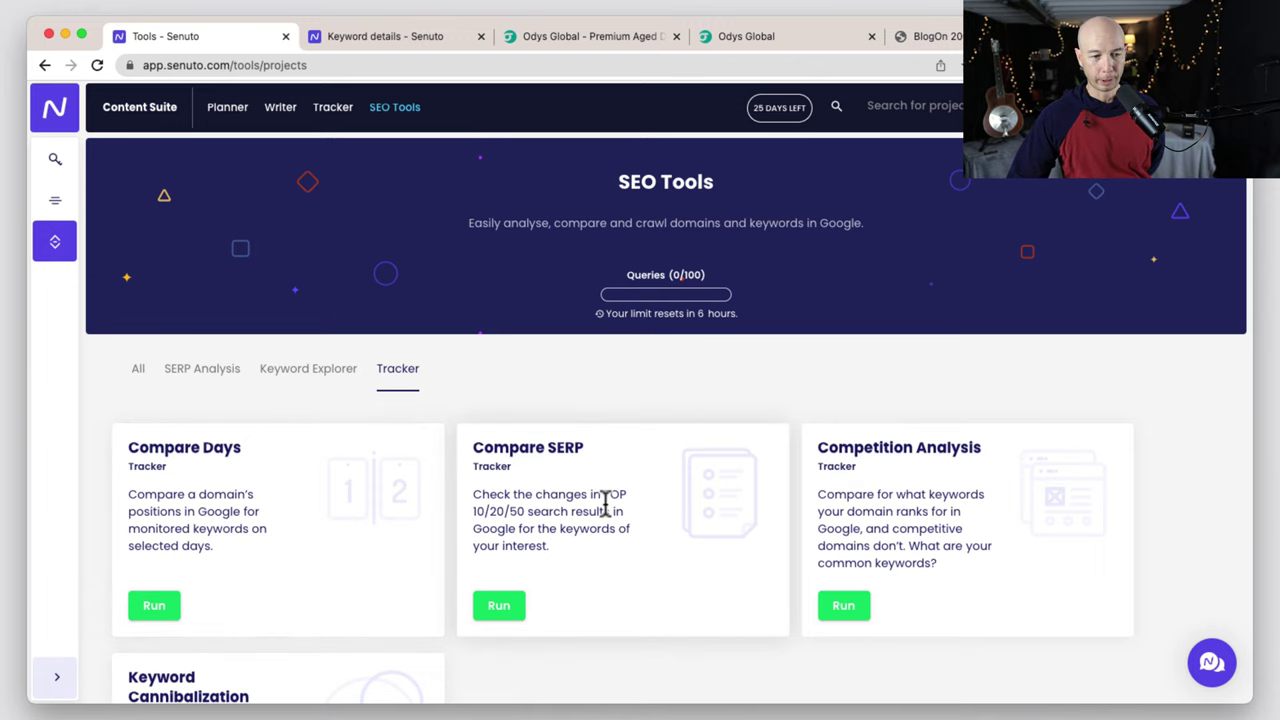
scroll(605, 503, down, 2)
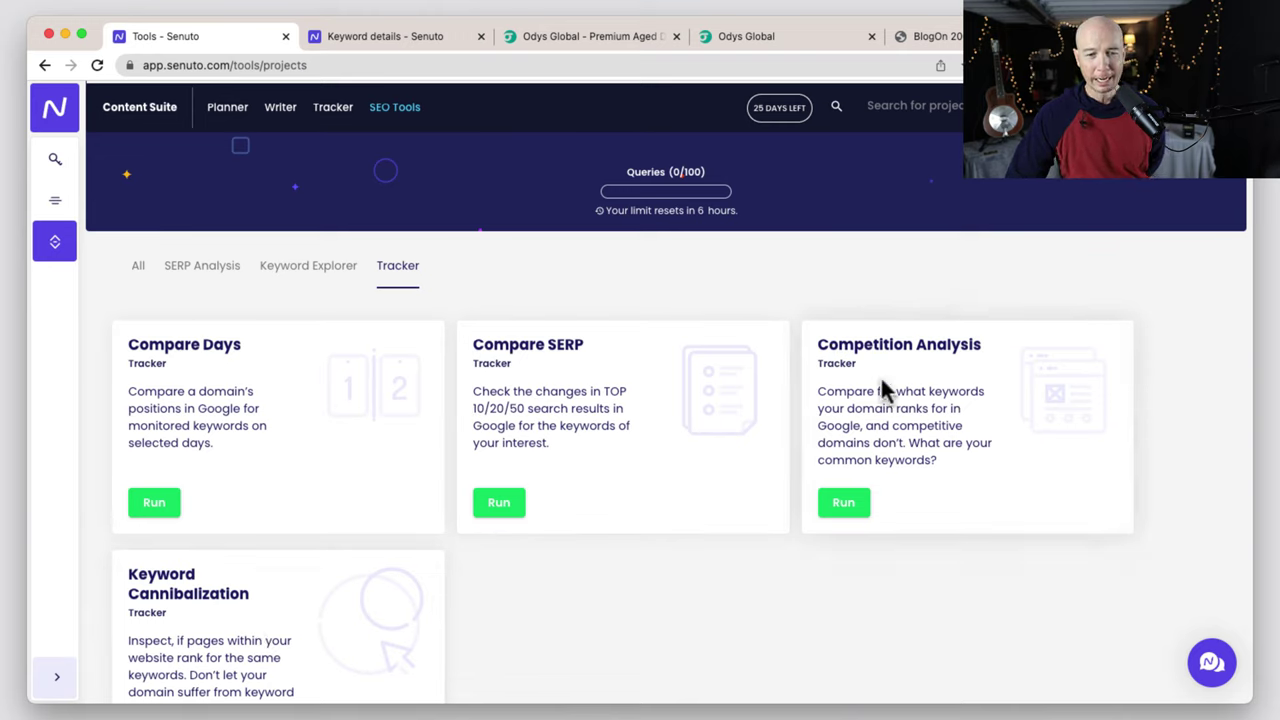
scroll(880, 390, down, 2)
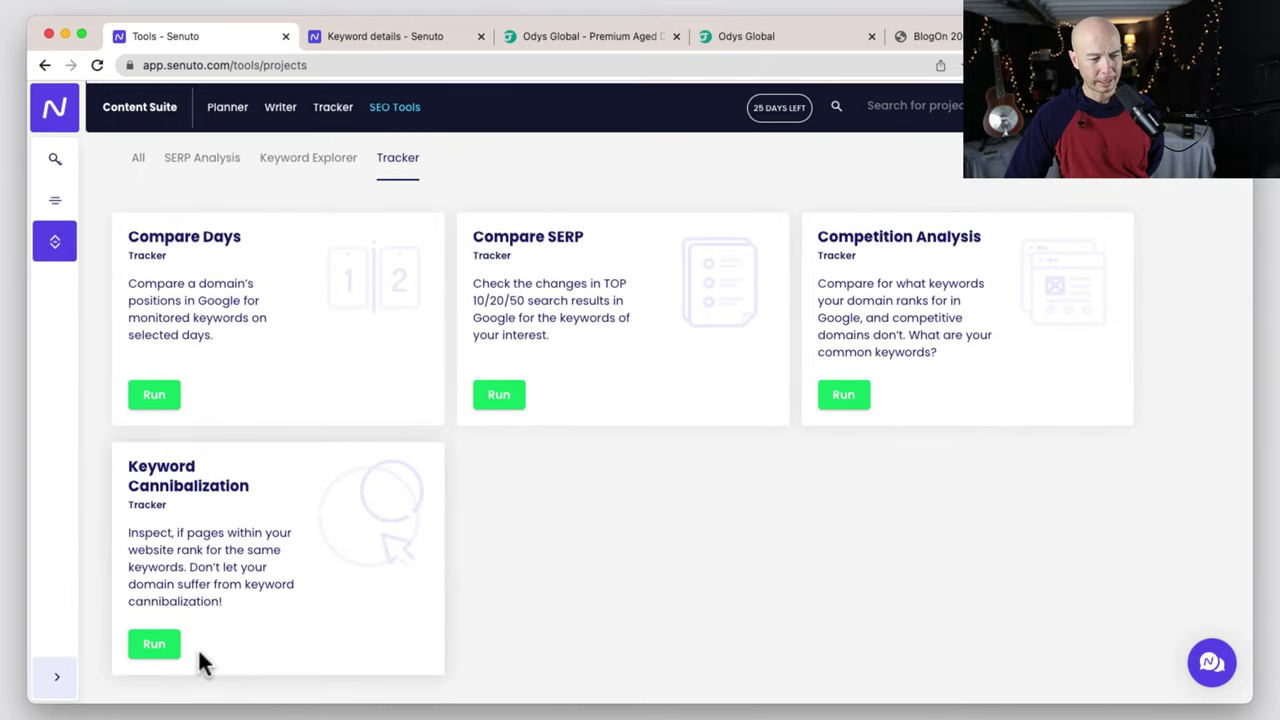
Run a Keyword Cannibalization check on the Senuto project.
click(163, 652)
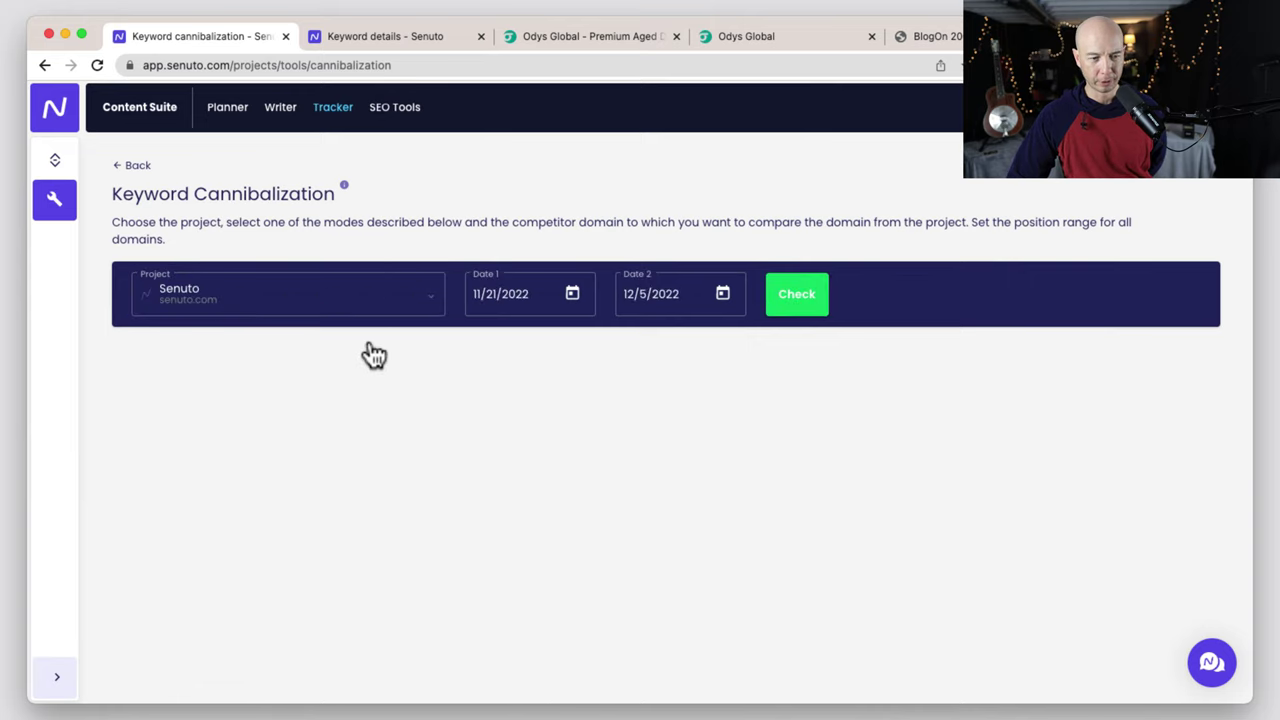
click(352, 310)
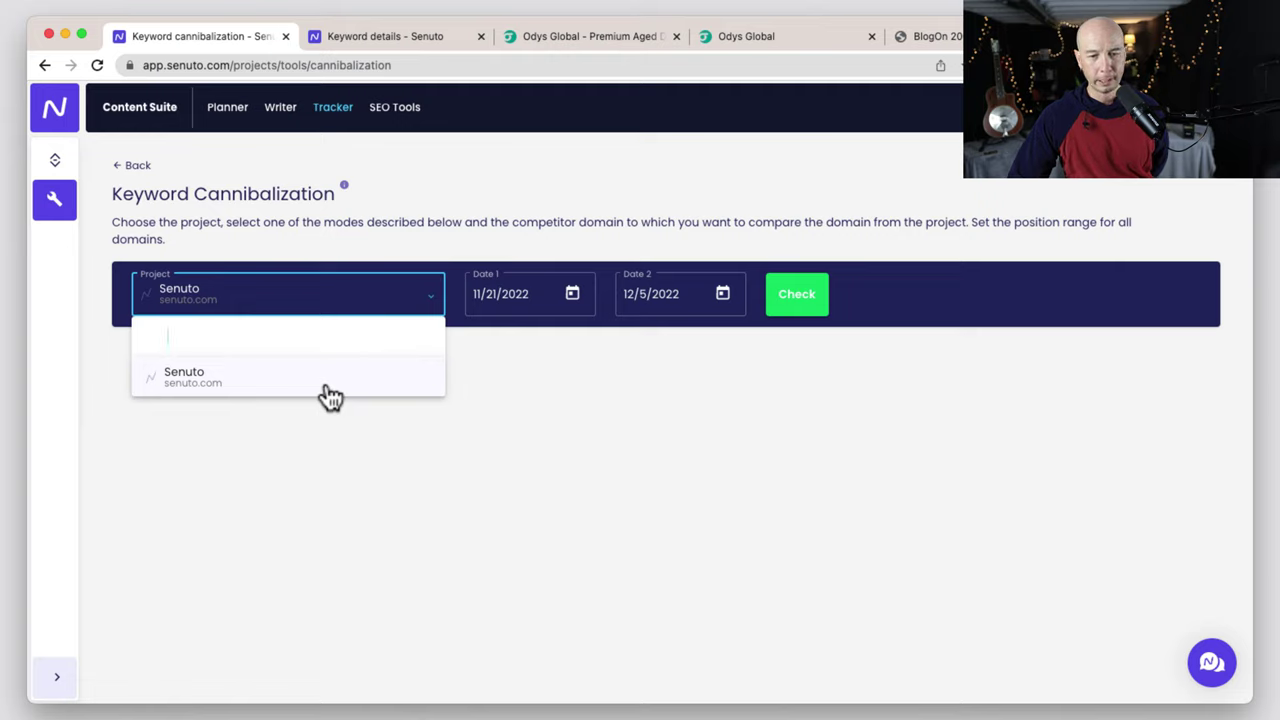
click(330, 397)
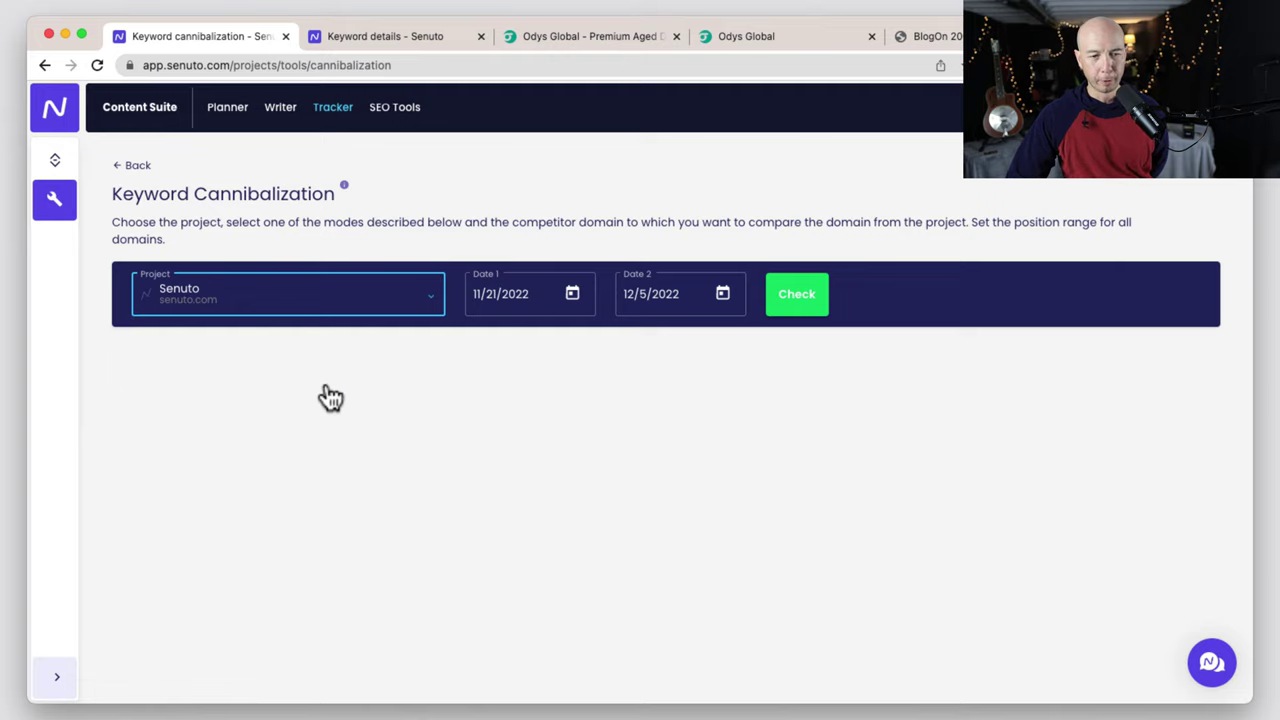
click(793, 294)
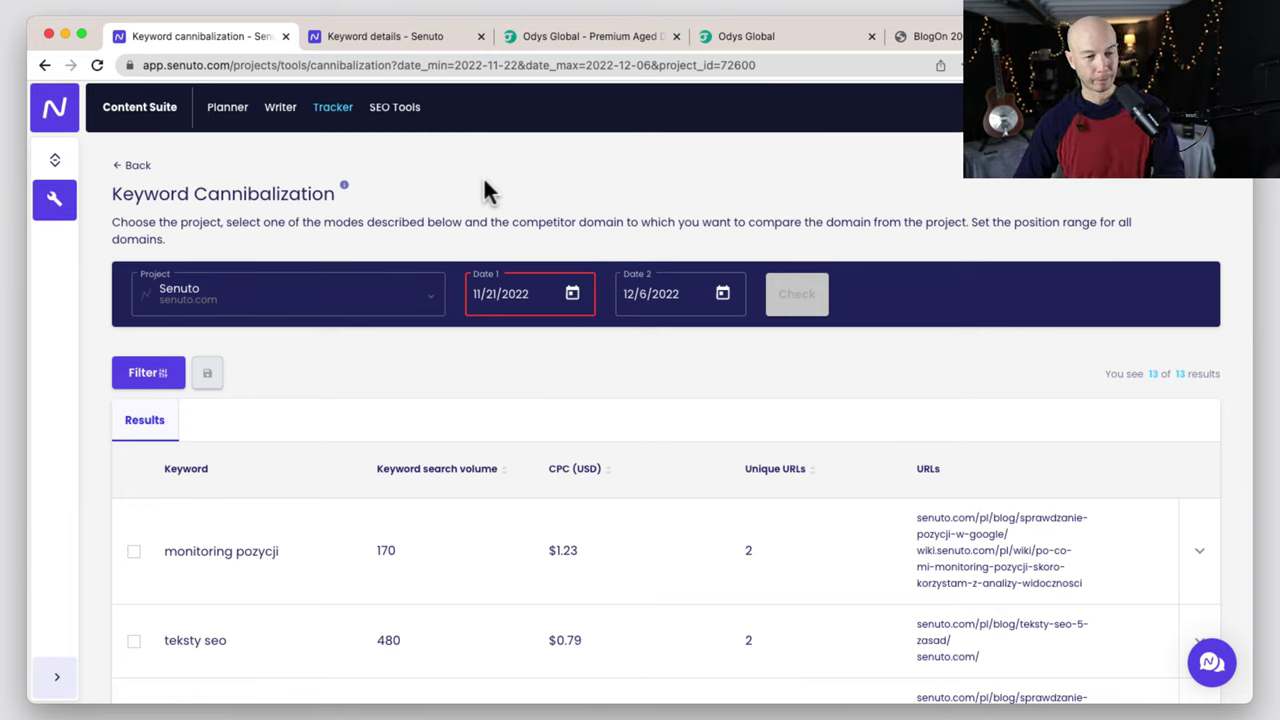
View the Rank Tracker project list and return to the Tracker category of SEO Tools.
click(349, 120)
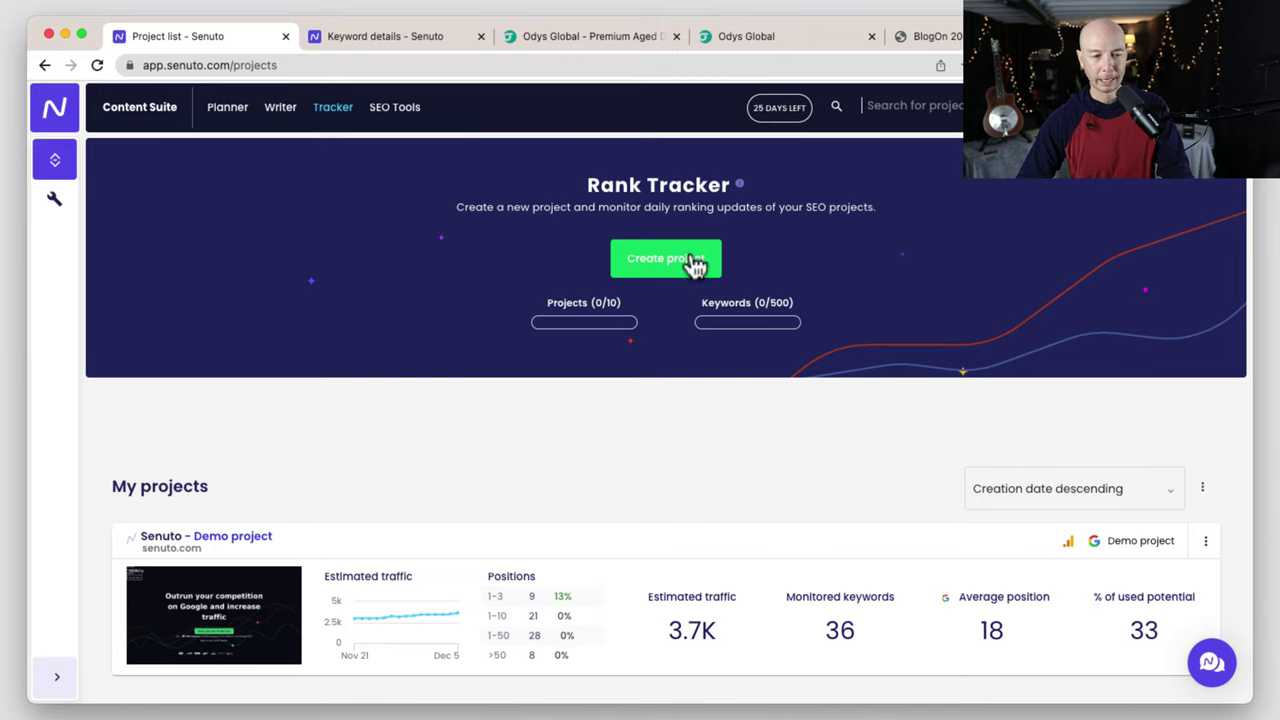
click(396, 110)
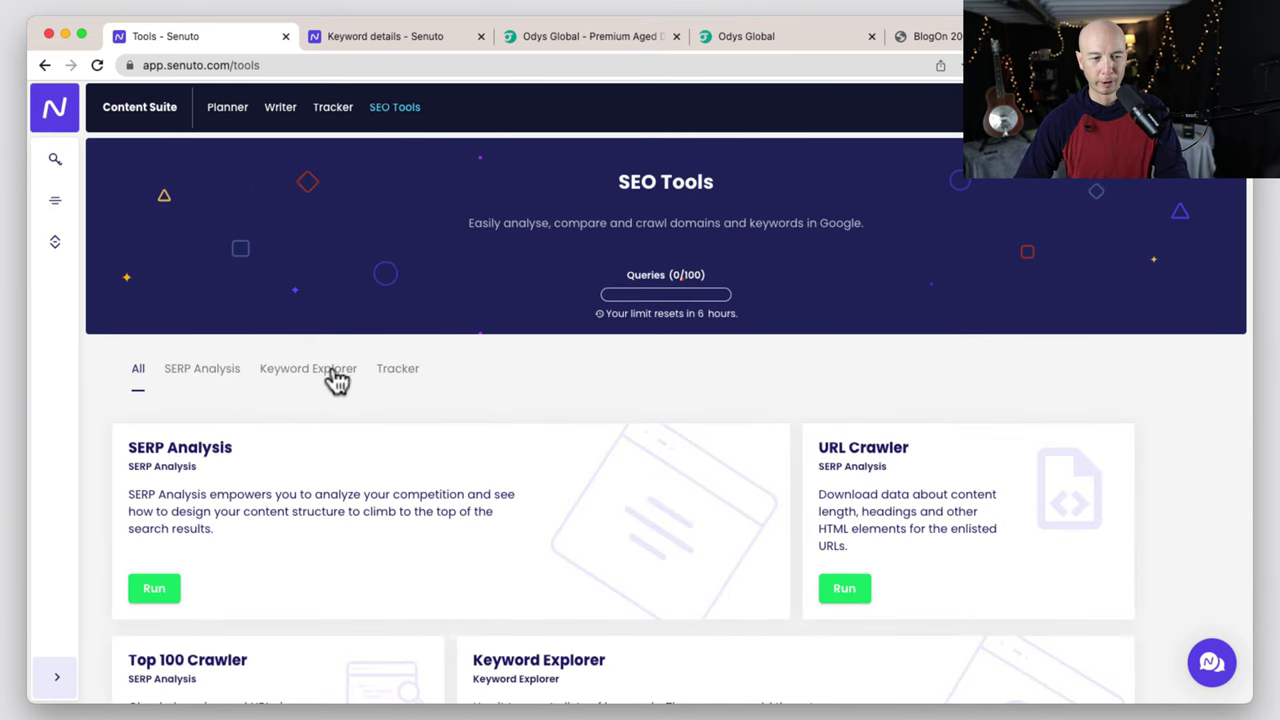
click(408, 375)
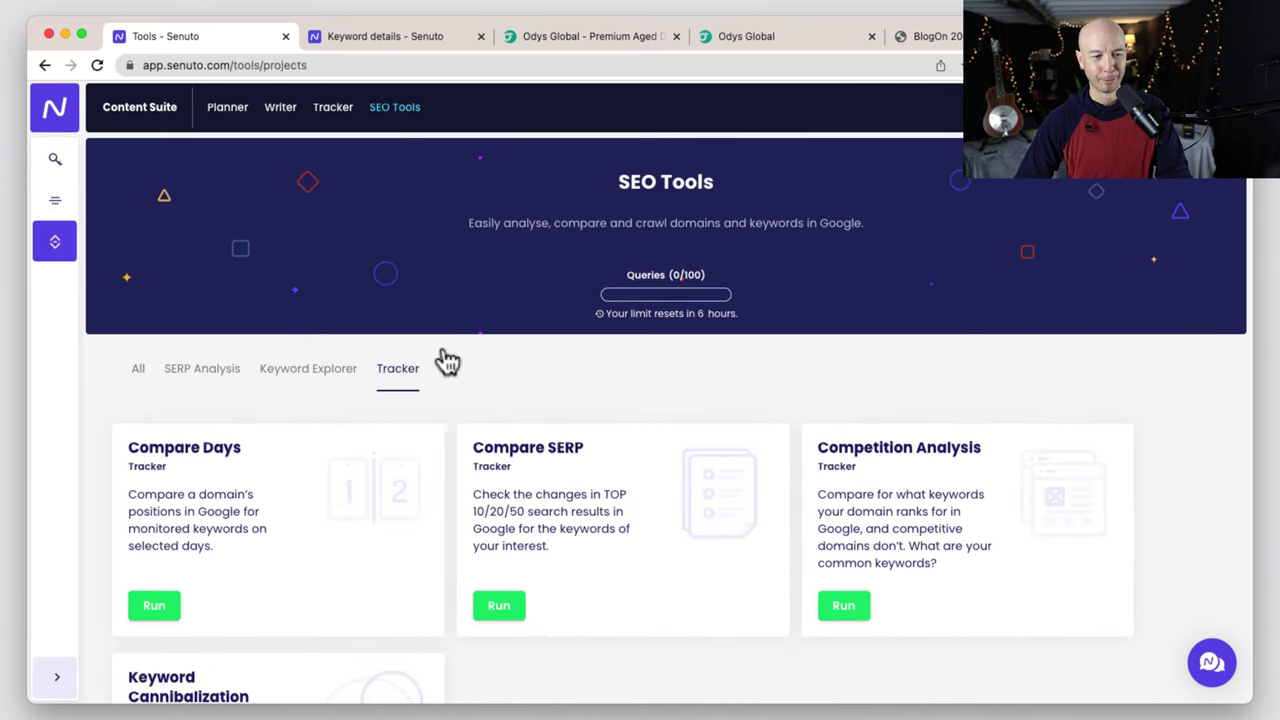
scroll(543, 360, down, 3)
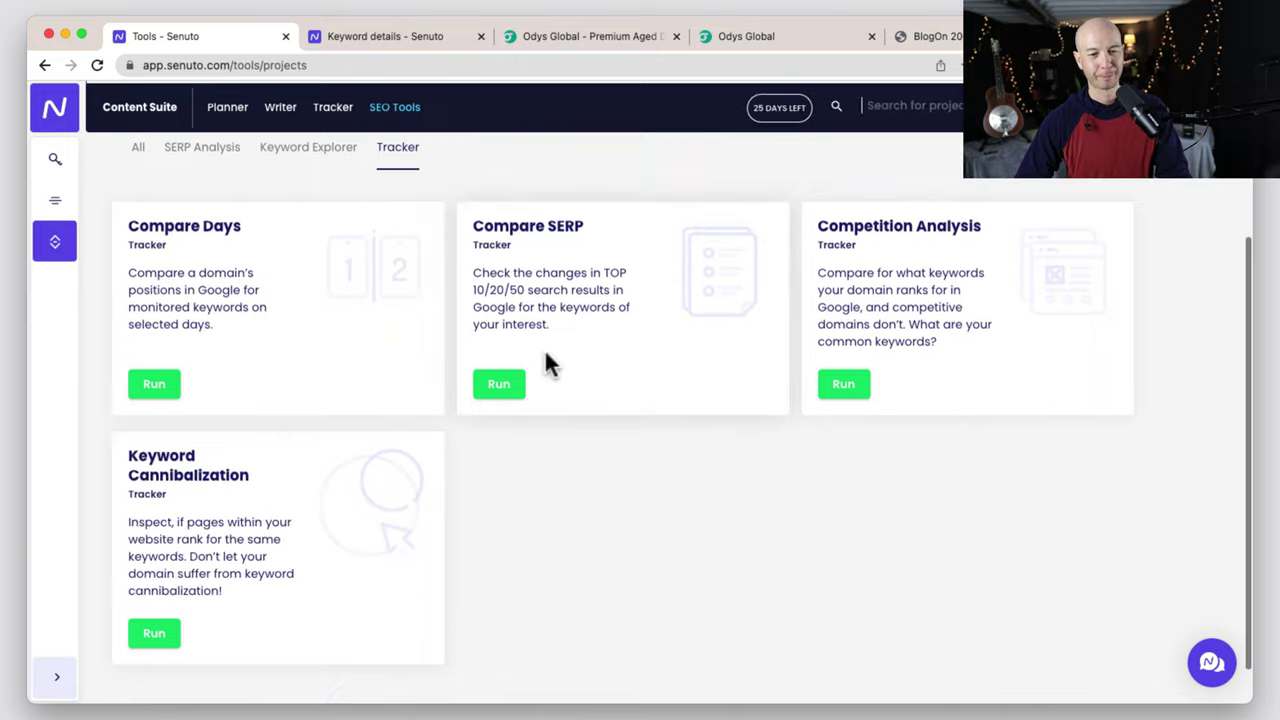
Open the Competition Analysis tool and choose semrush.com as the competitor's domain for the comparison with senuto.com.
click(852, 392)
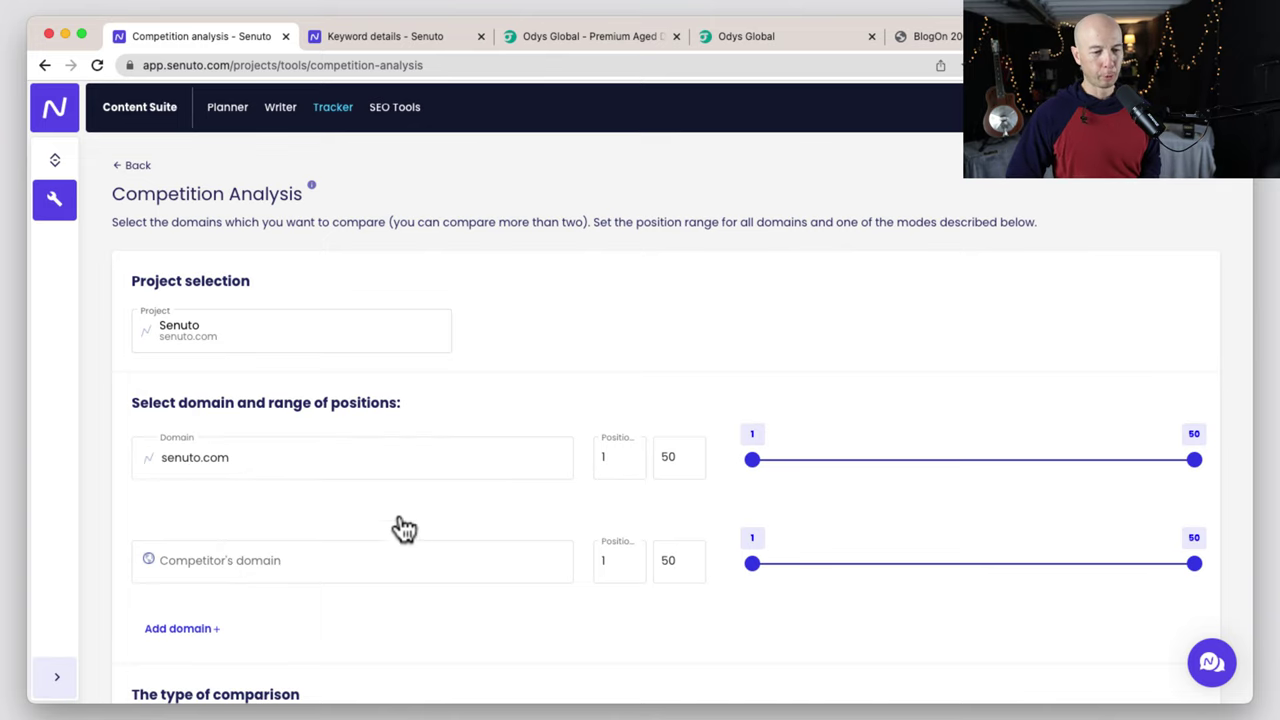
click(420, 555)
scroll(420, 556, down, 1)
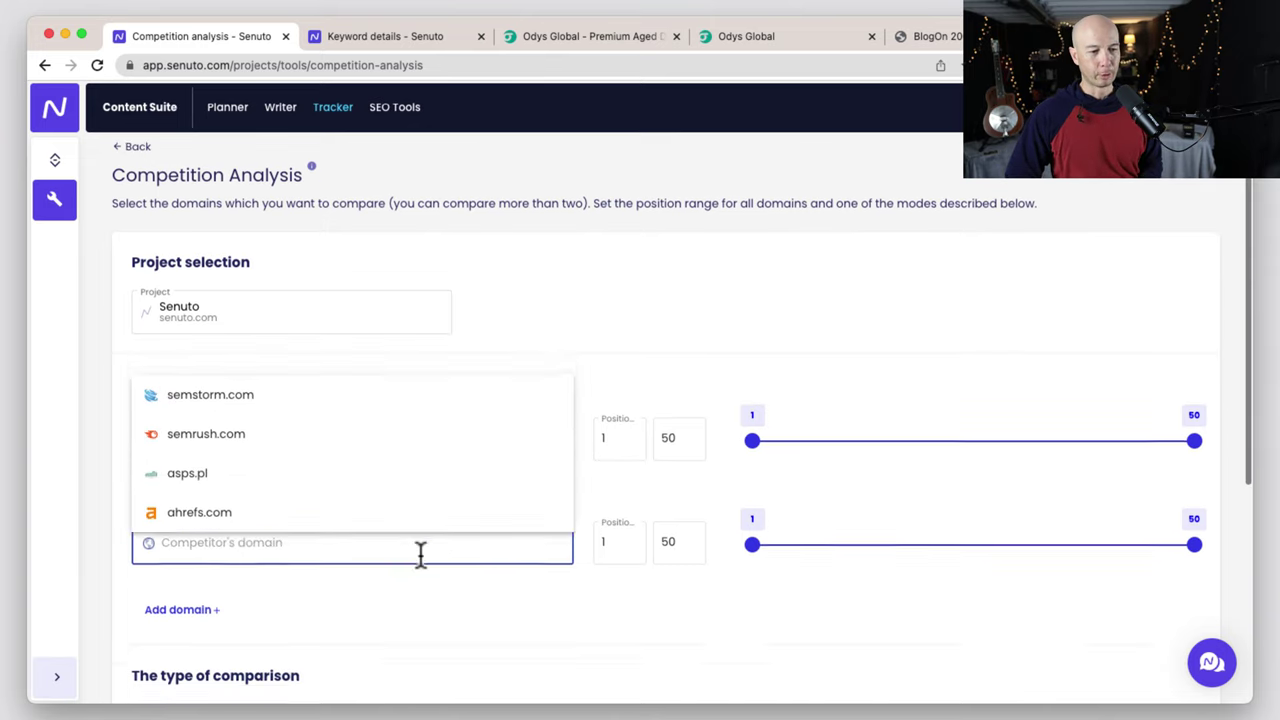
scroll(420, 520, down, 3)
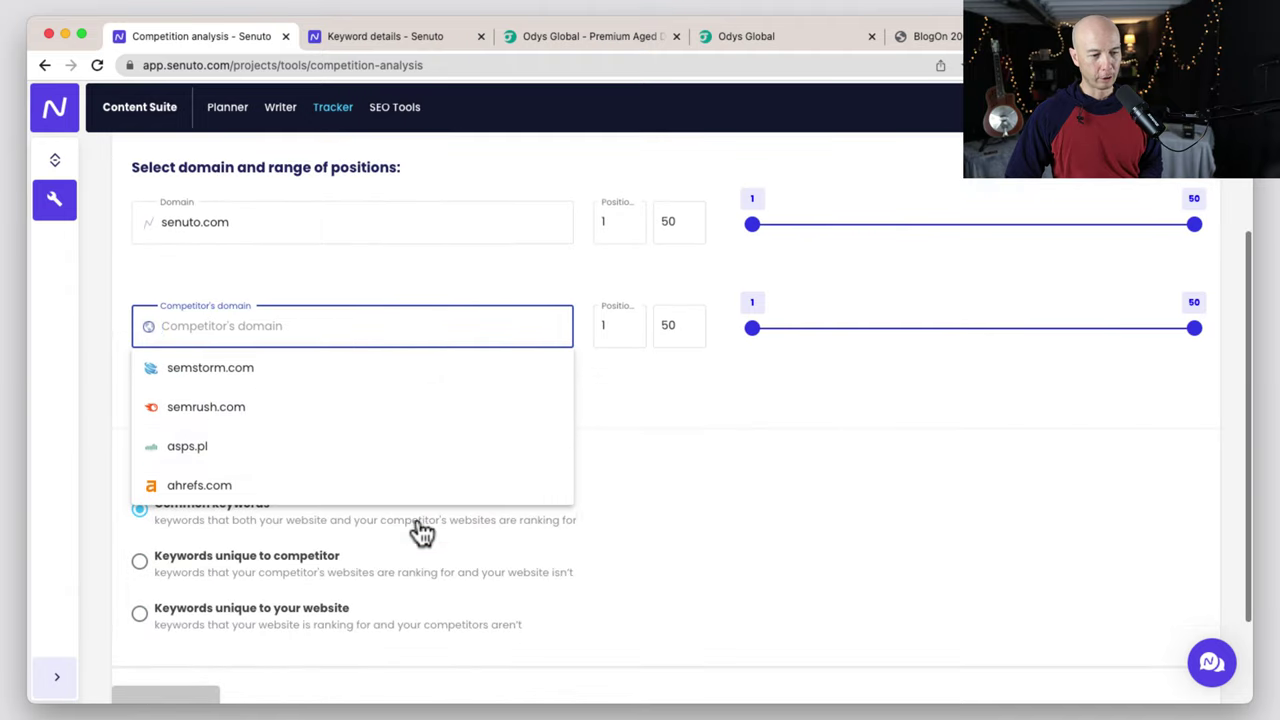
click(290, 418)
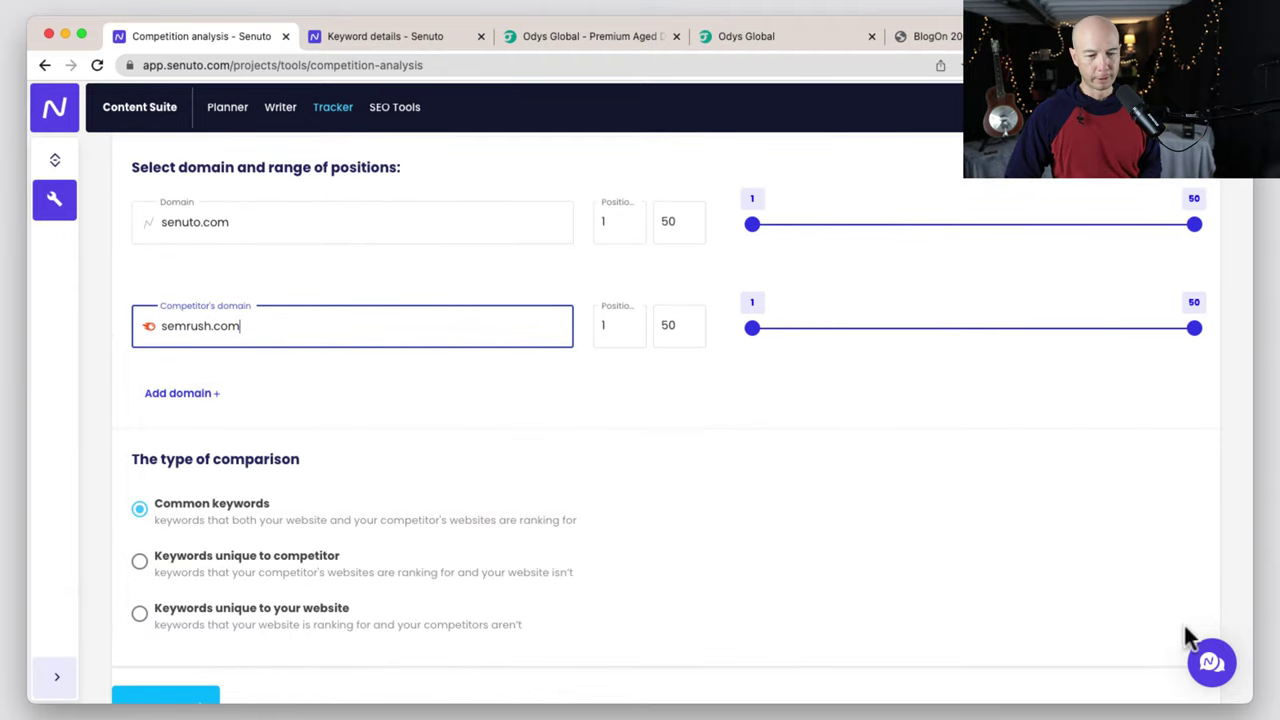
Run the Competition Analysis comparison of common keywords between senuto.com and semrush.com and check its results table.
scroll(840, 522, down, 2)
click(157, 584)
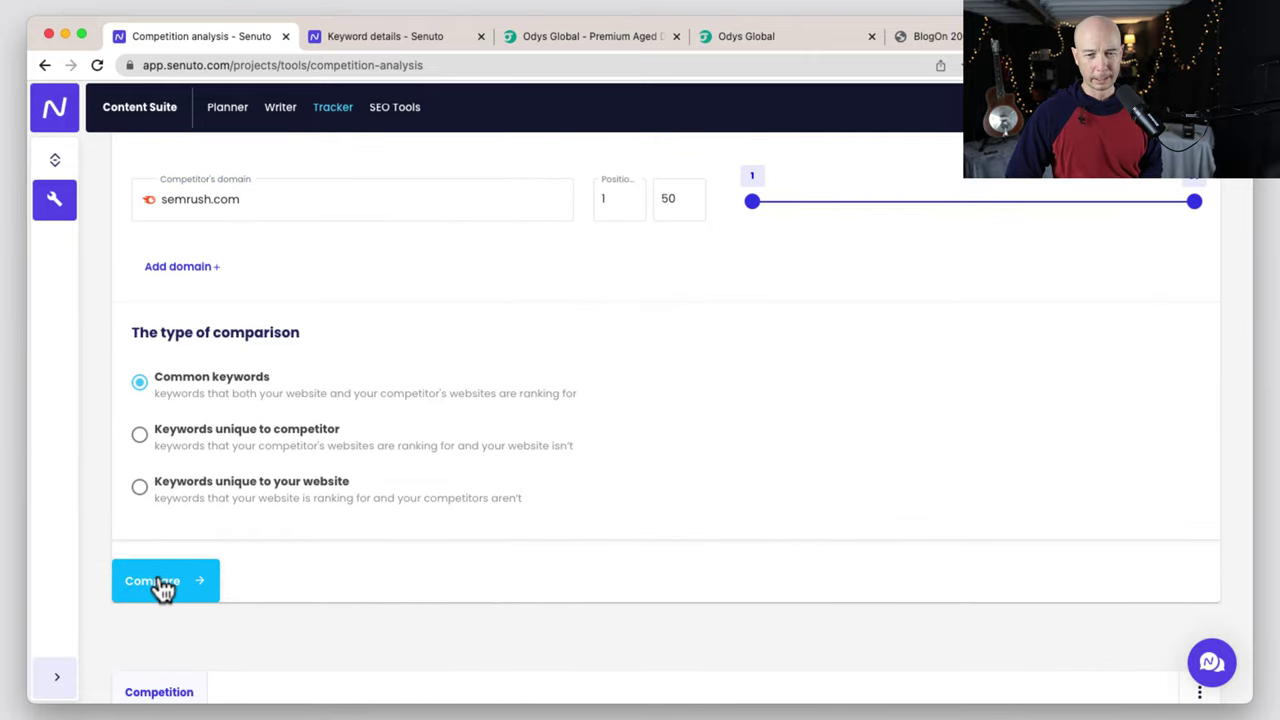
scroll(295, 597, down, 3)
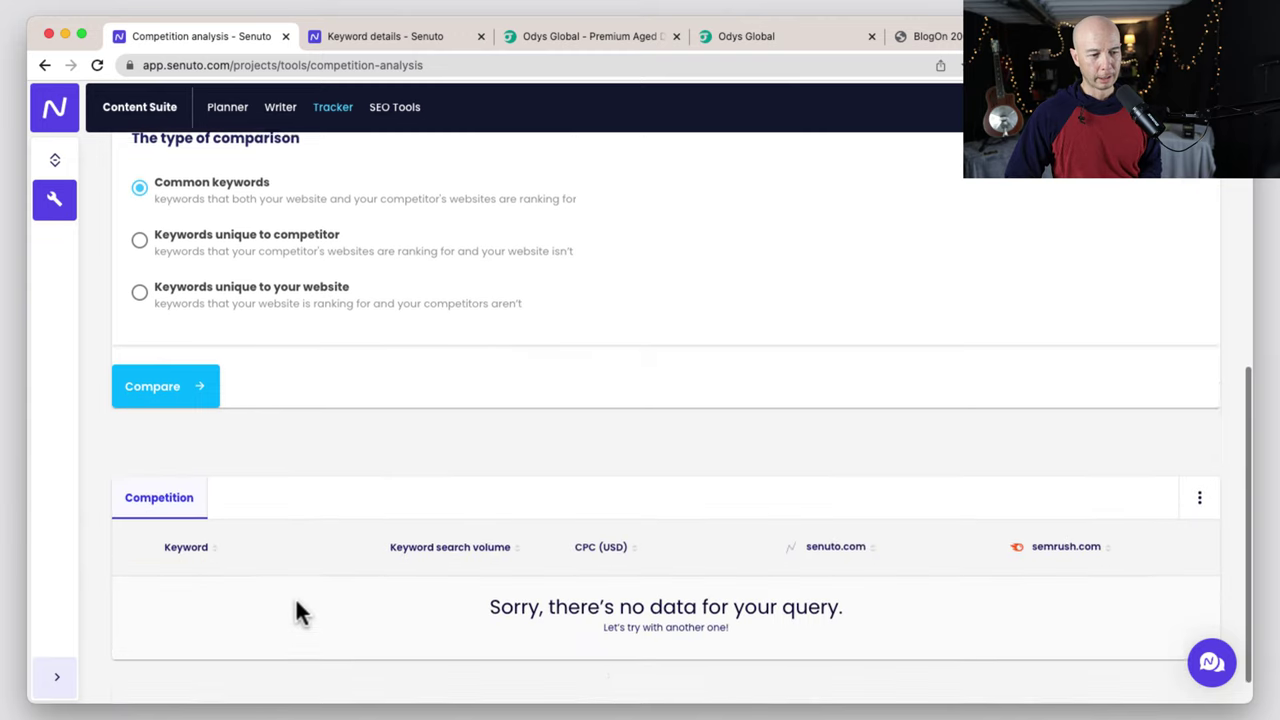
scroll(371, 591, up, 8)
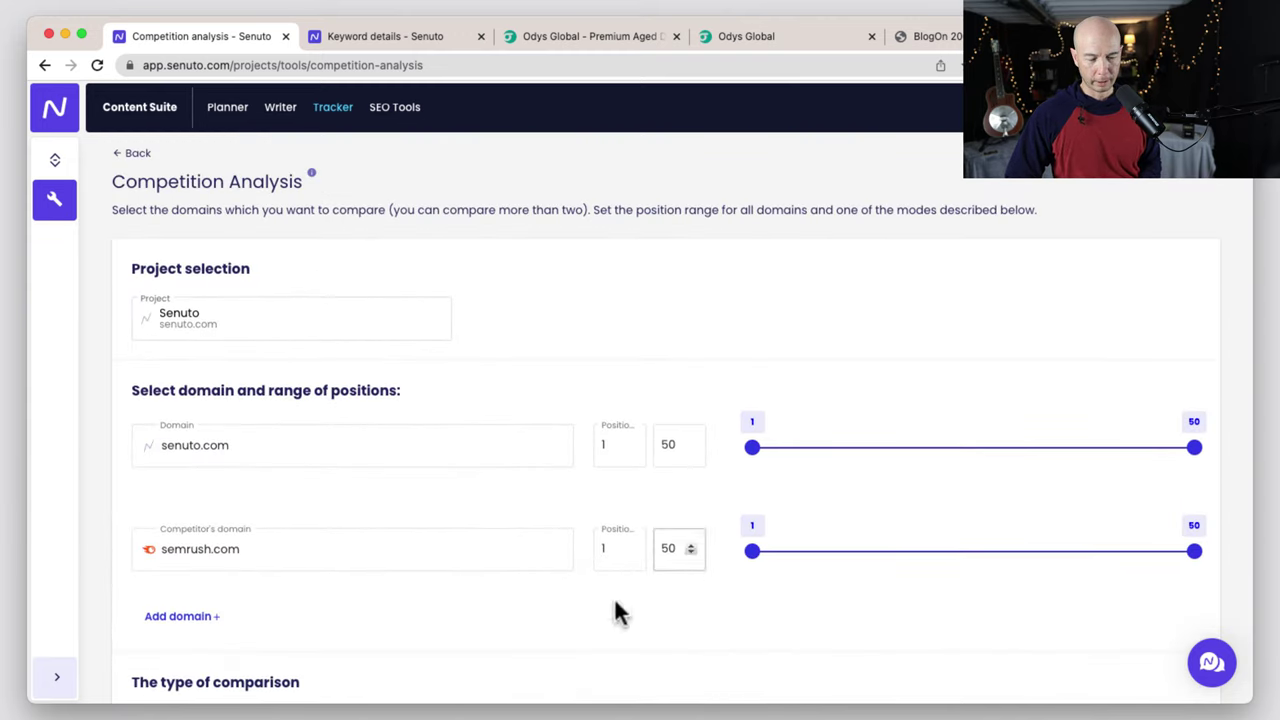
Open the Compare SERP tool from SEO Tools' Tracker category and run a comparison for the keyword "copywriter seo" with the preset dates.
click(411, 119)
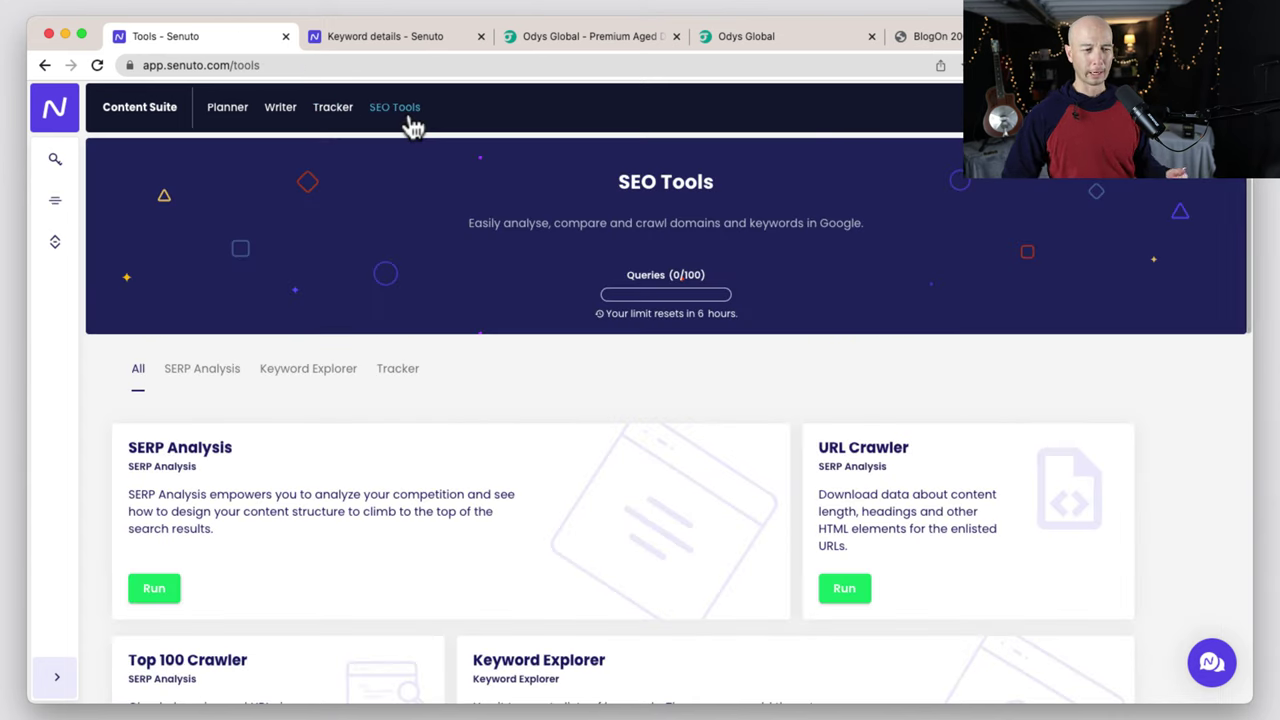
click(393, 386)
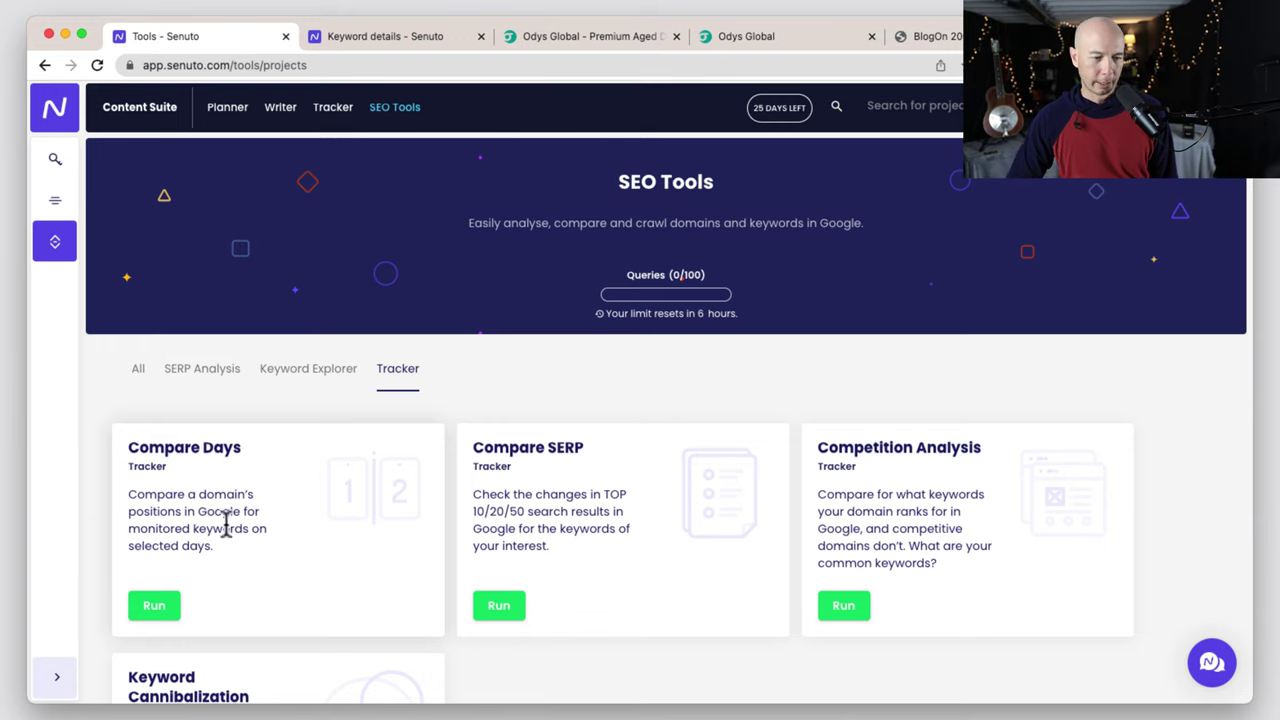
click(499, 610)
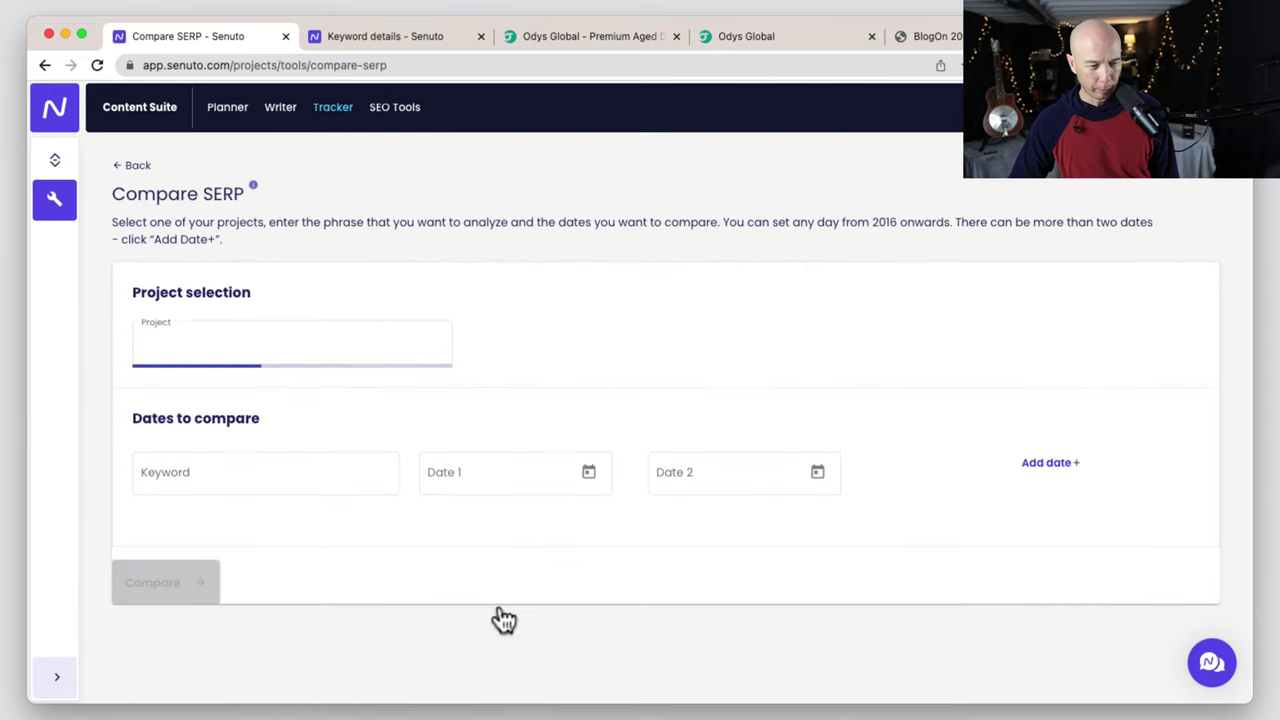
click(336, 469)
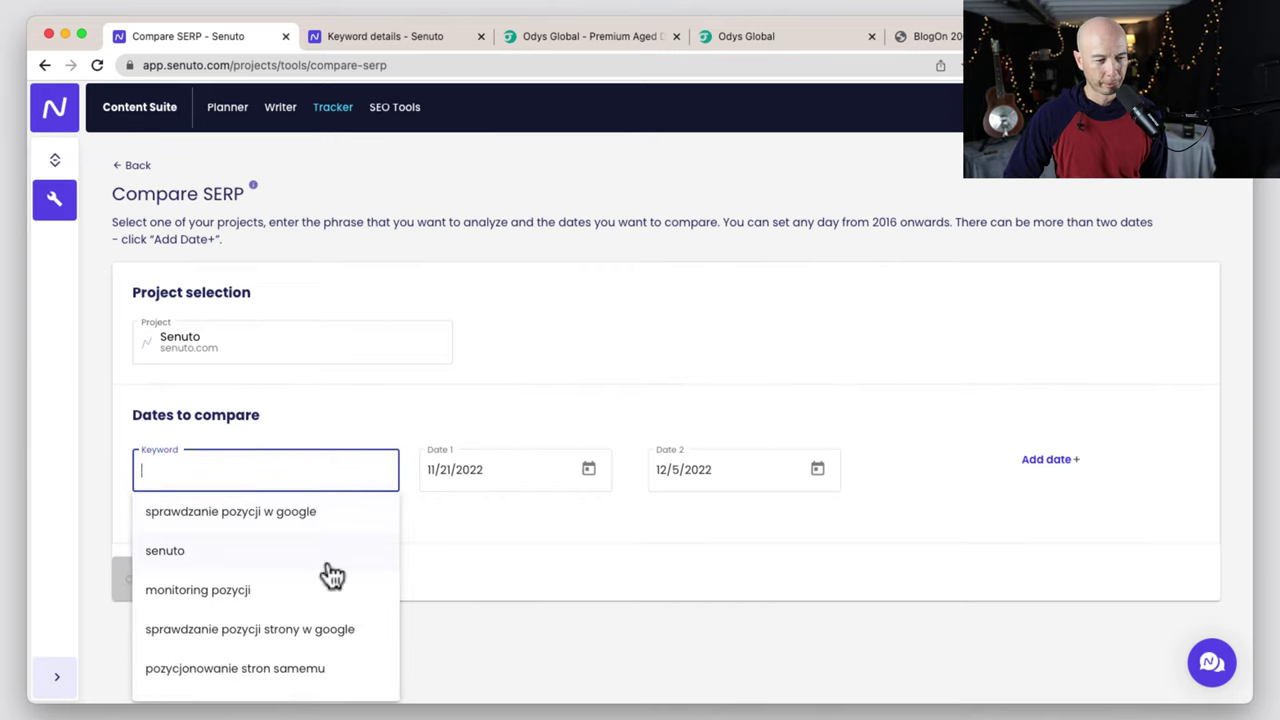
scroll(335, 572, down, 3)
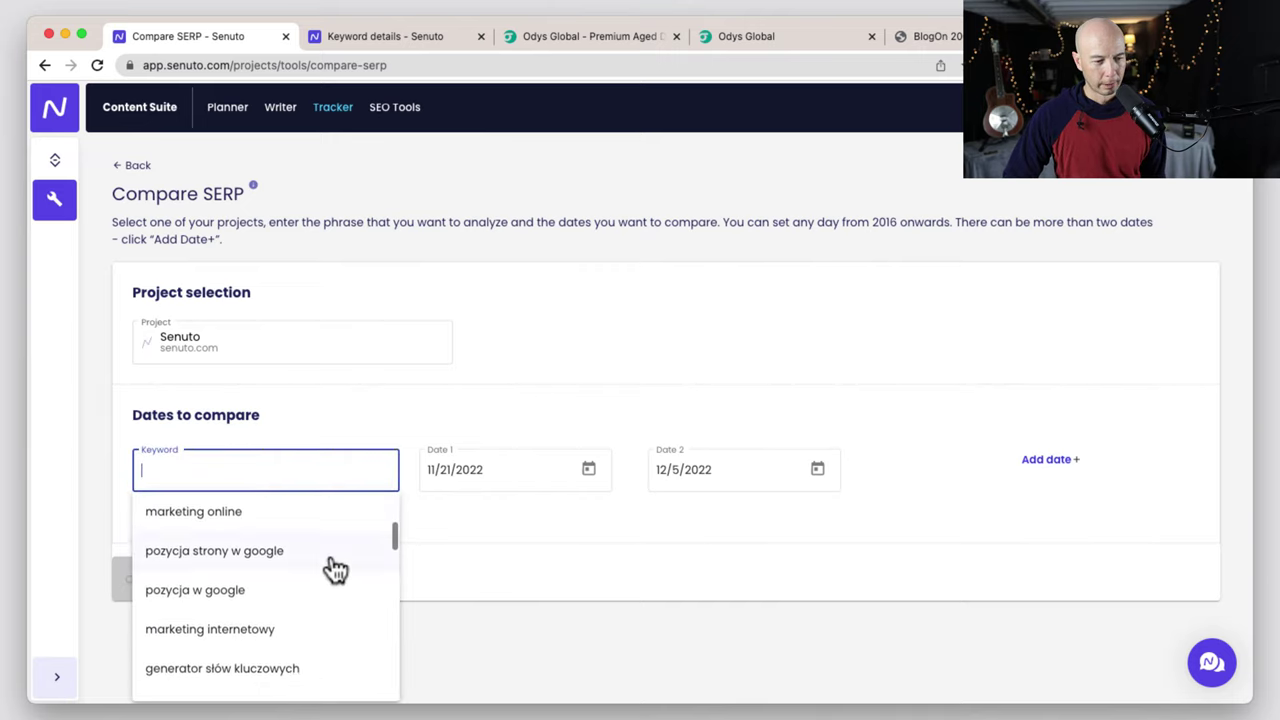
scroll(335, 570, down, 5)
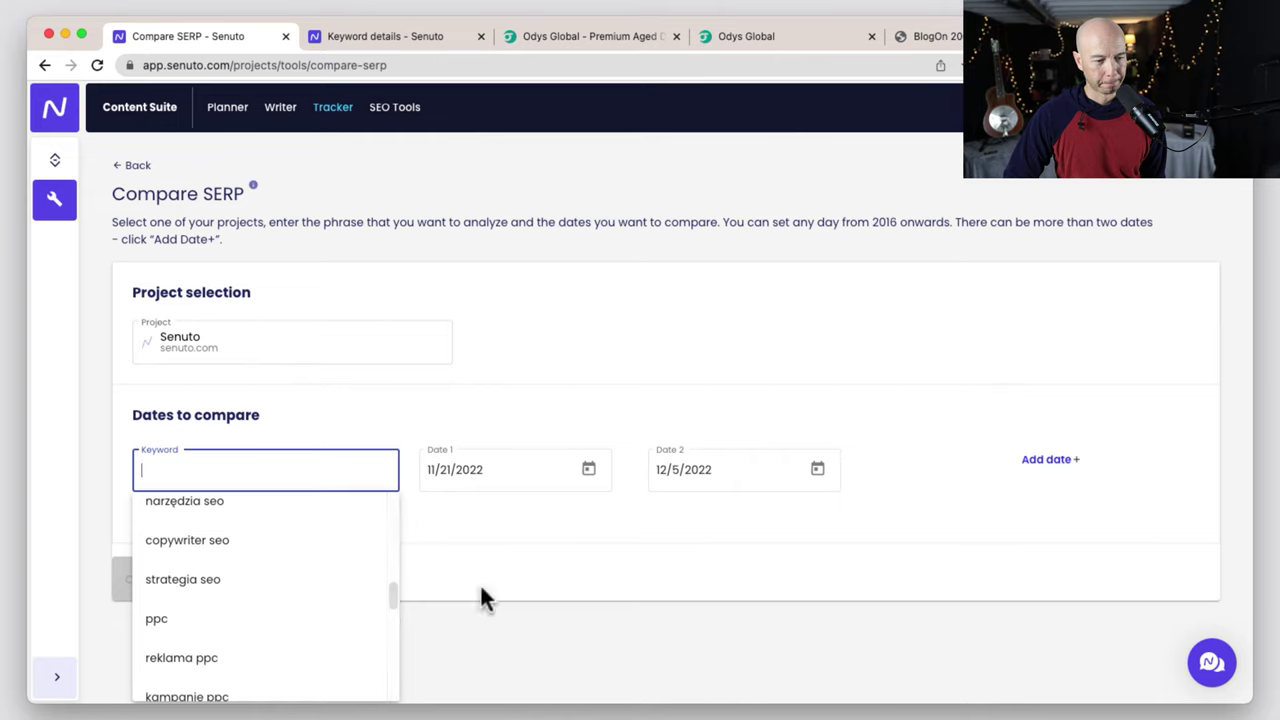
click(226, 555)
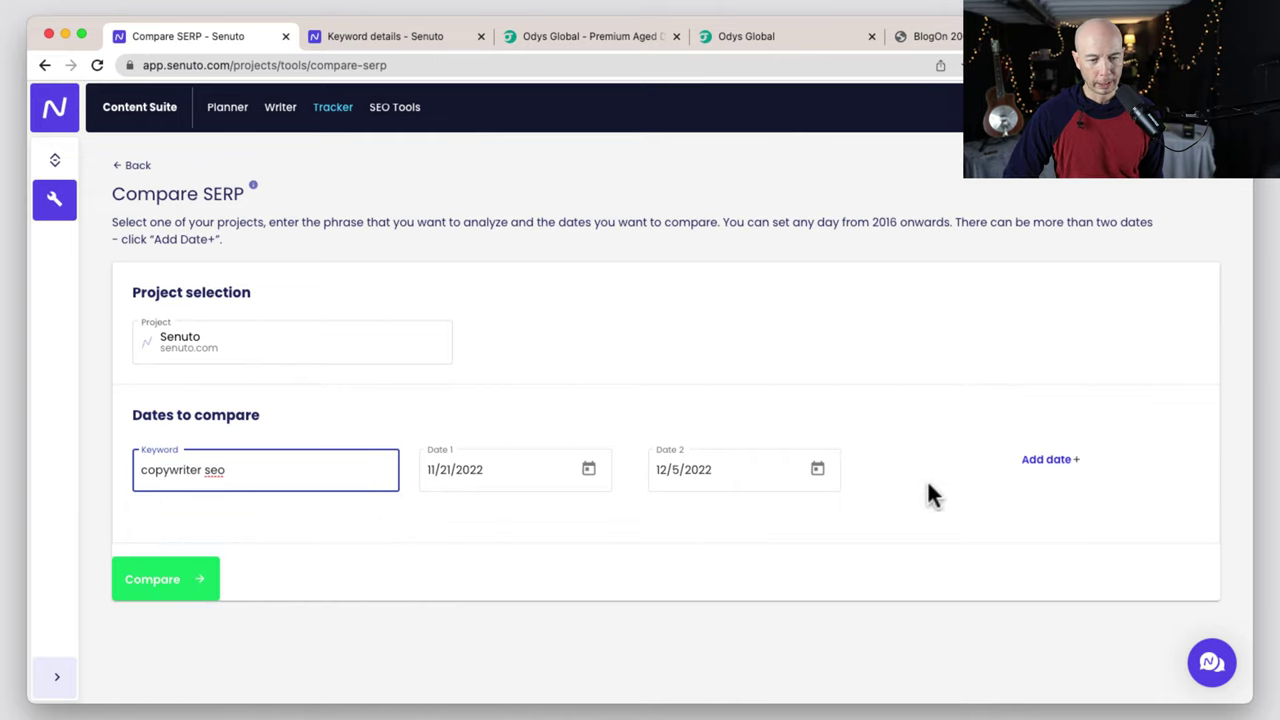
click(172, 588)
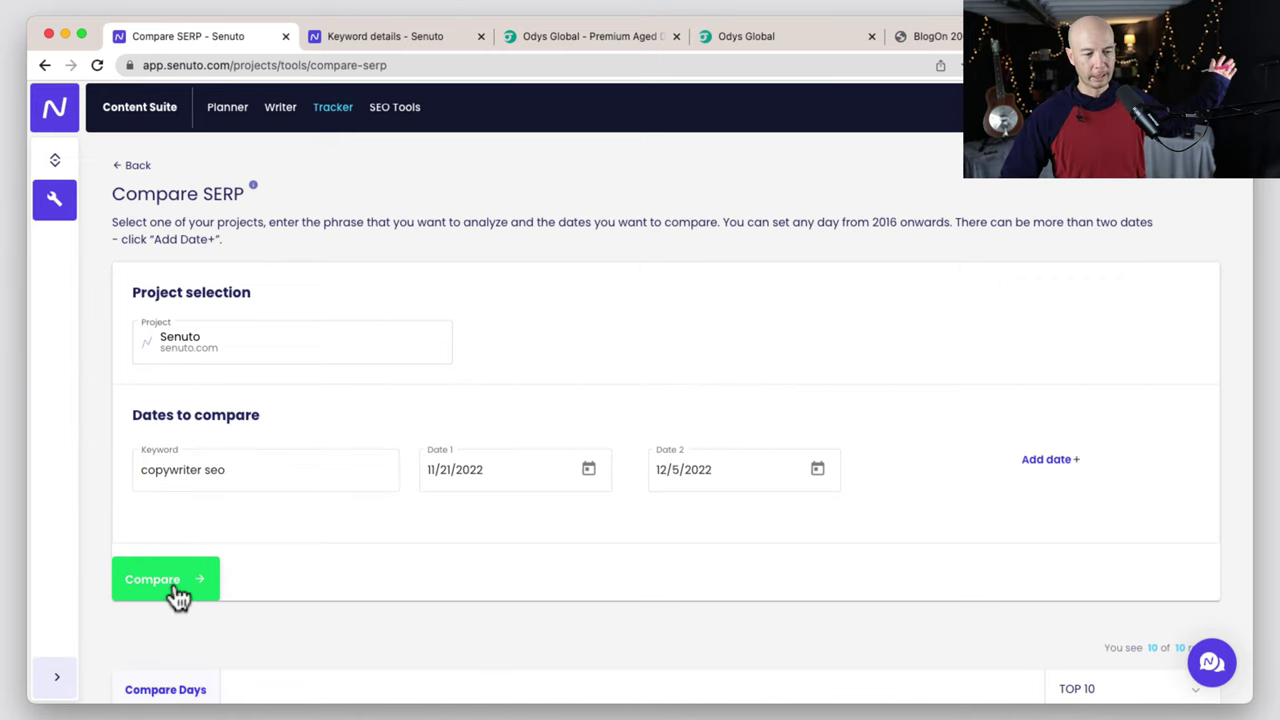
Examine how the top 10 search results for "copywriter seo" changed between the two compared dates.
scroll(178, 595, down, 5)
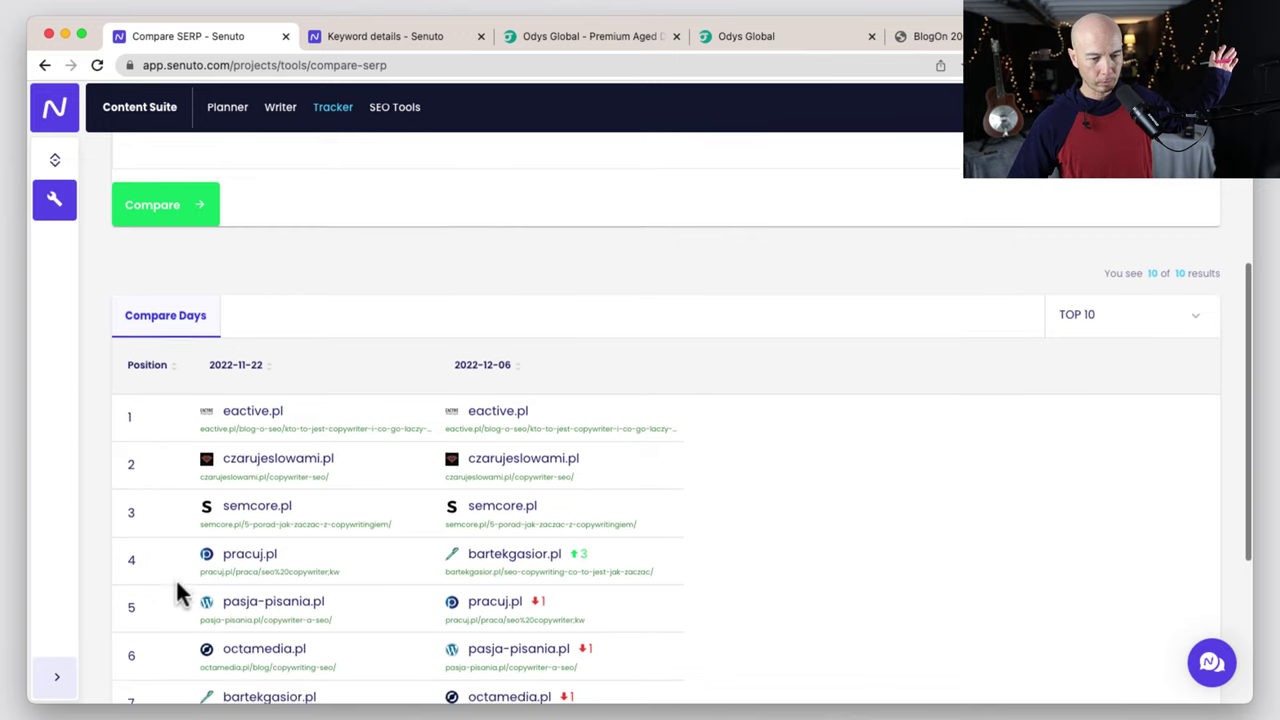
scroll(177, 592, down, 2)
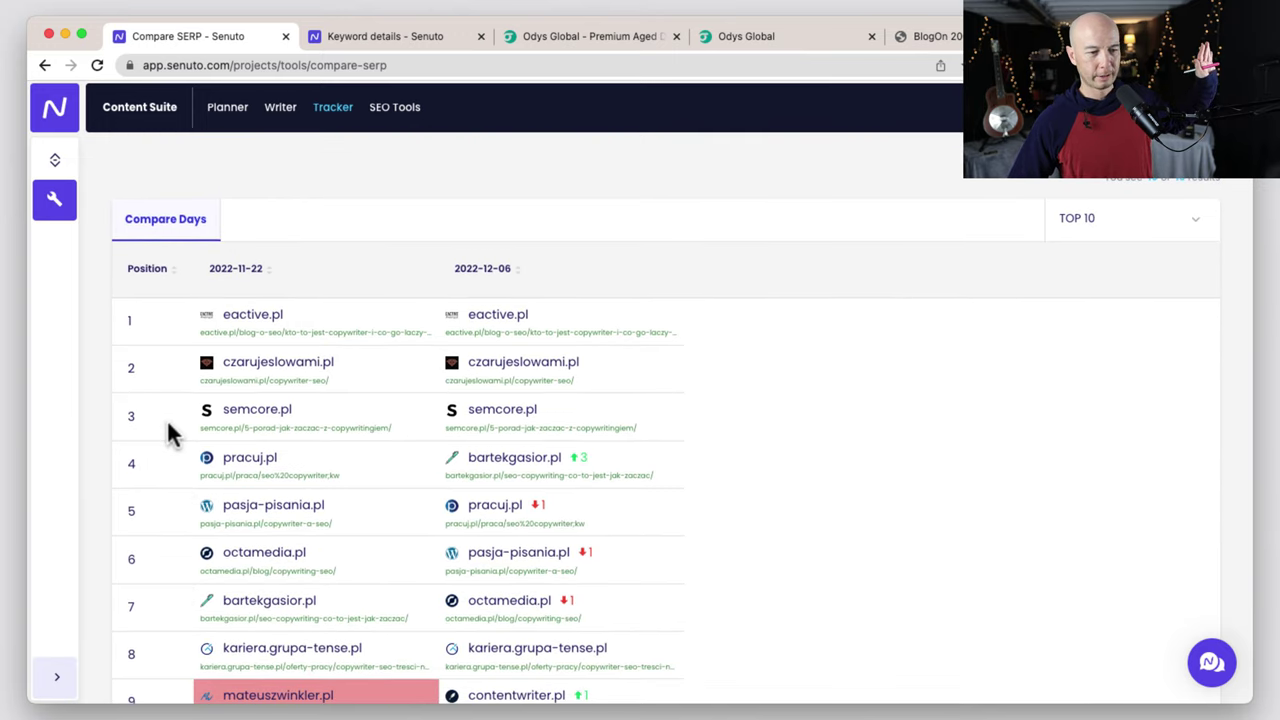
scroll(40, 311, down, 4)
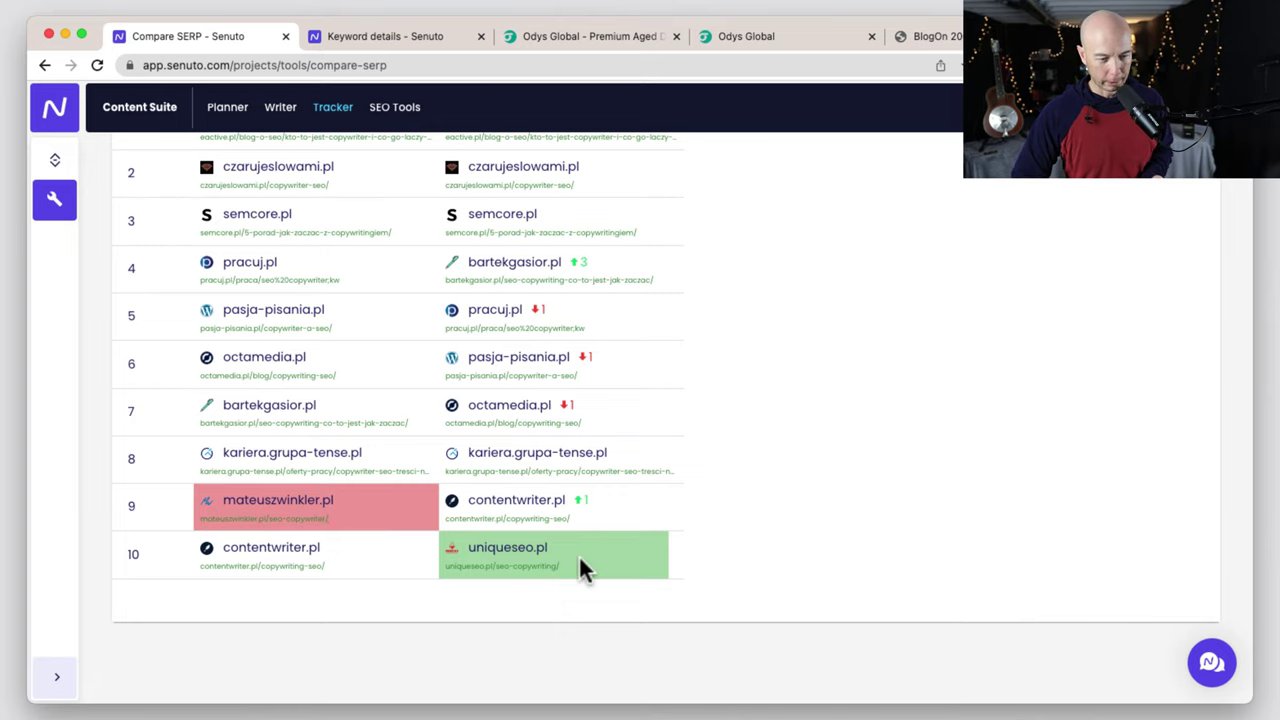
scroll(575, 560, up, 6)
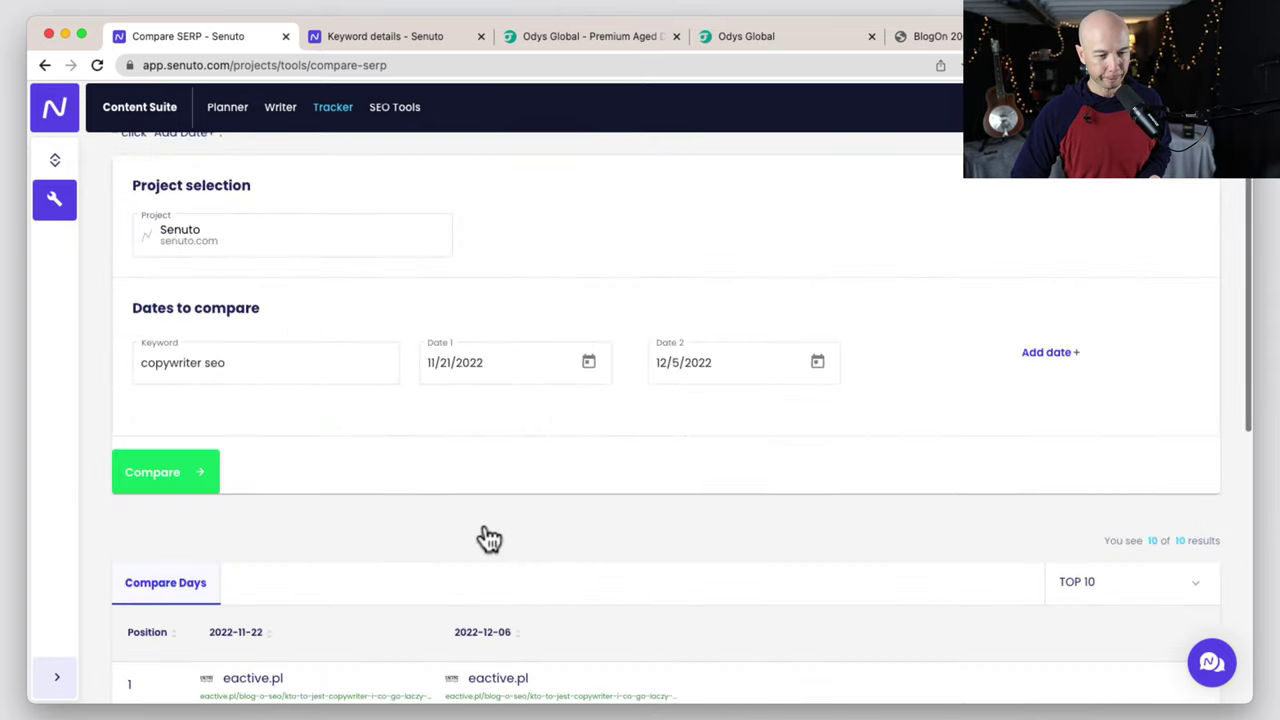
scroll(466, 530, up, 2)
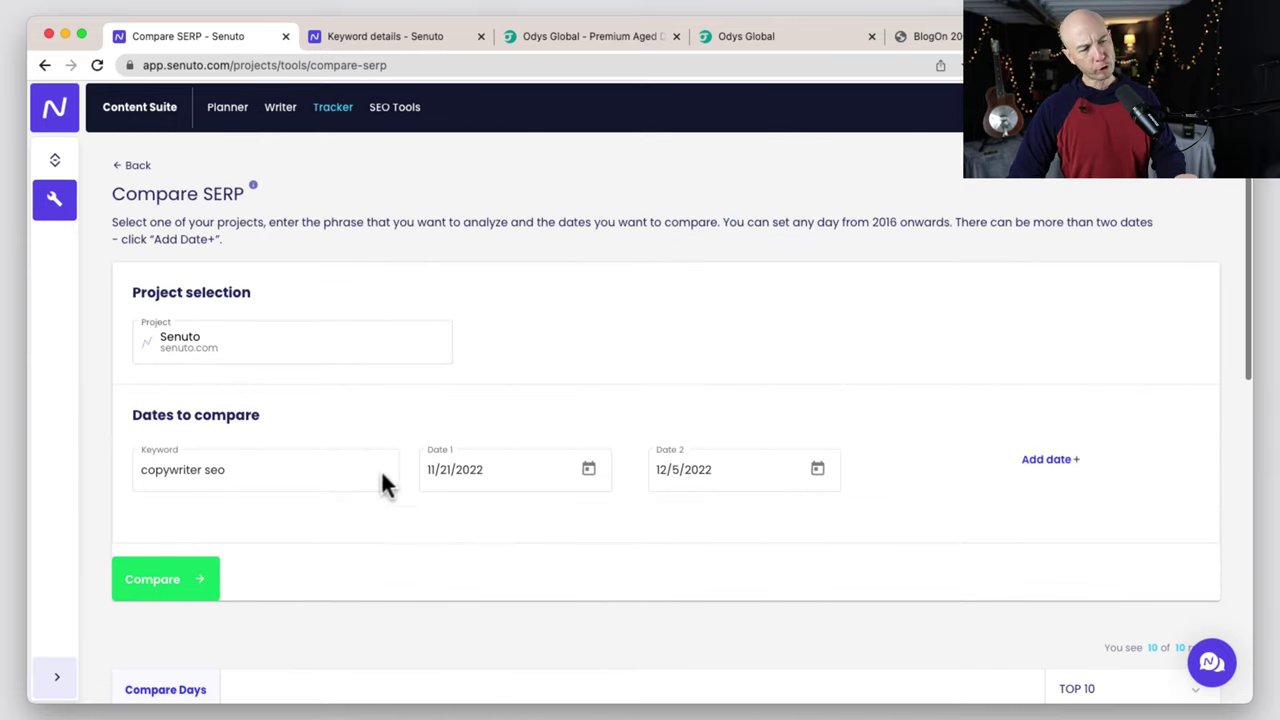
Return to the SEO Tools list and review the tools offered in the SERP Analysis category.
click(130, 168)
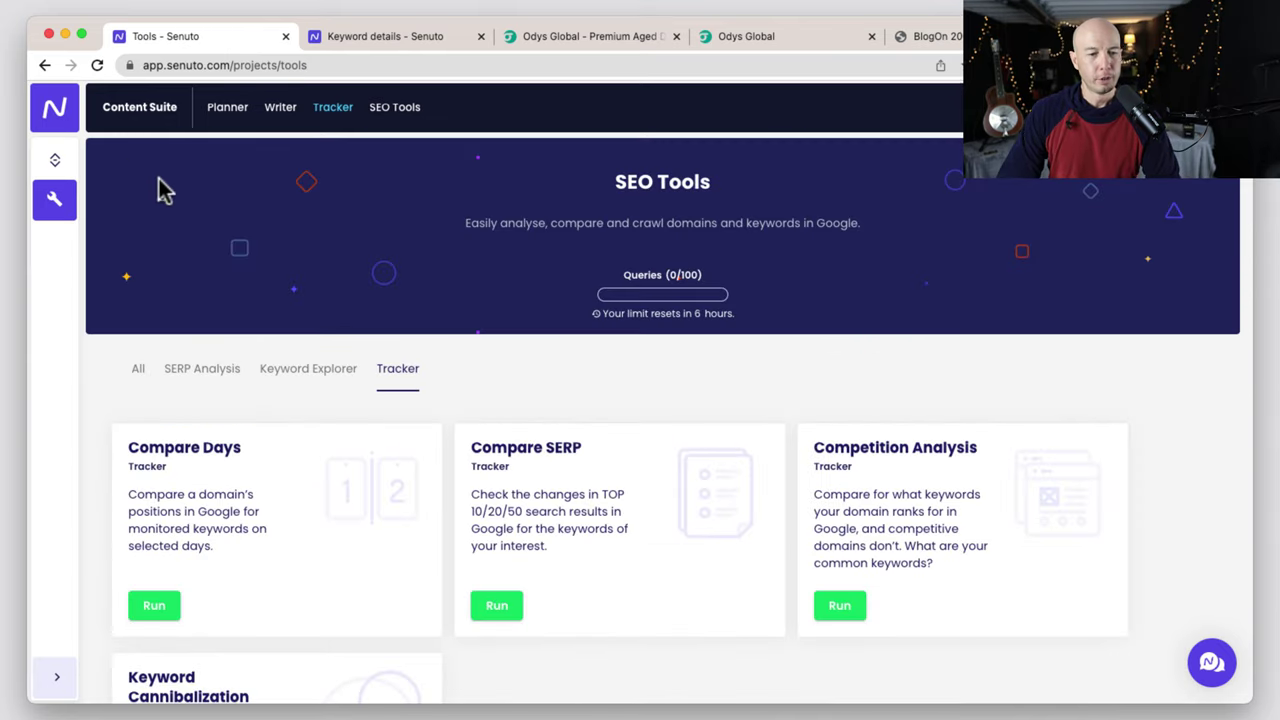
scroll(471, 400, down, 5)
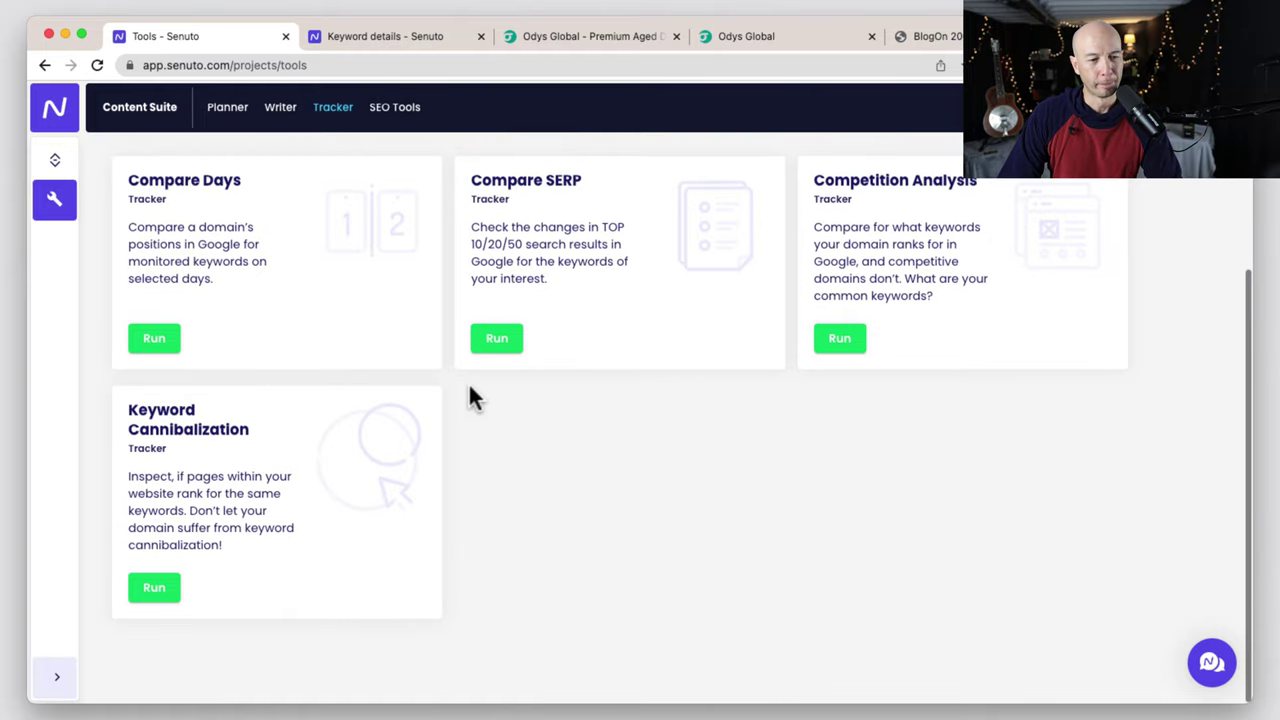
scroll(471, 400, up, 5)
click(212, 371)
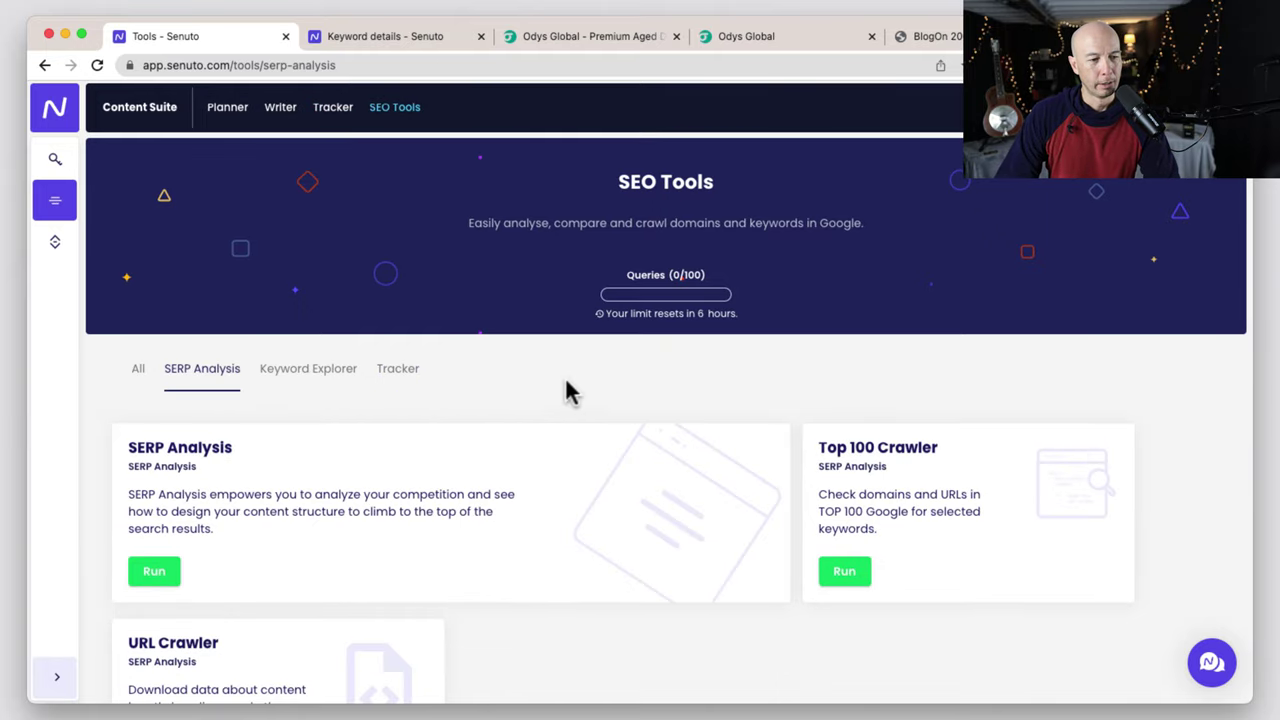
scroll(565, 397, down, 3)
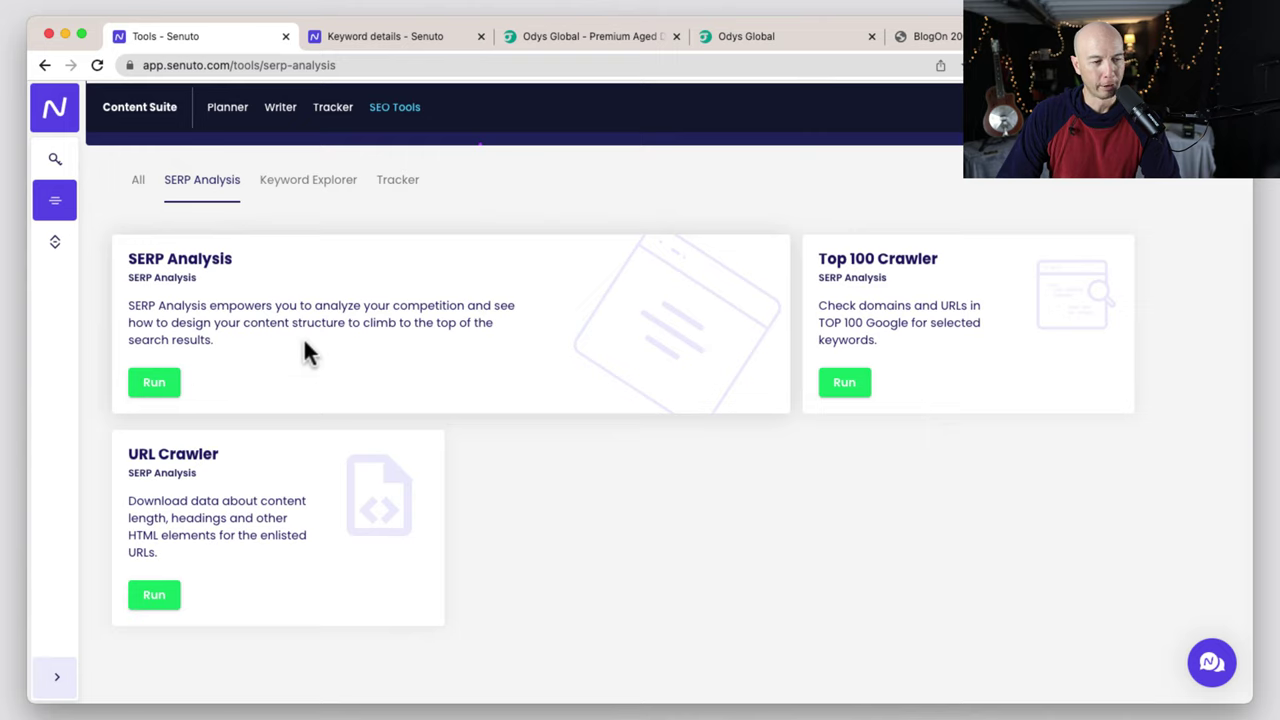
Open the SERP Analysis tool and load the recent United States query "affiliate marketing".
click(170, 394)
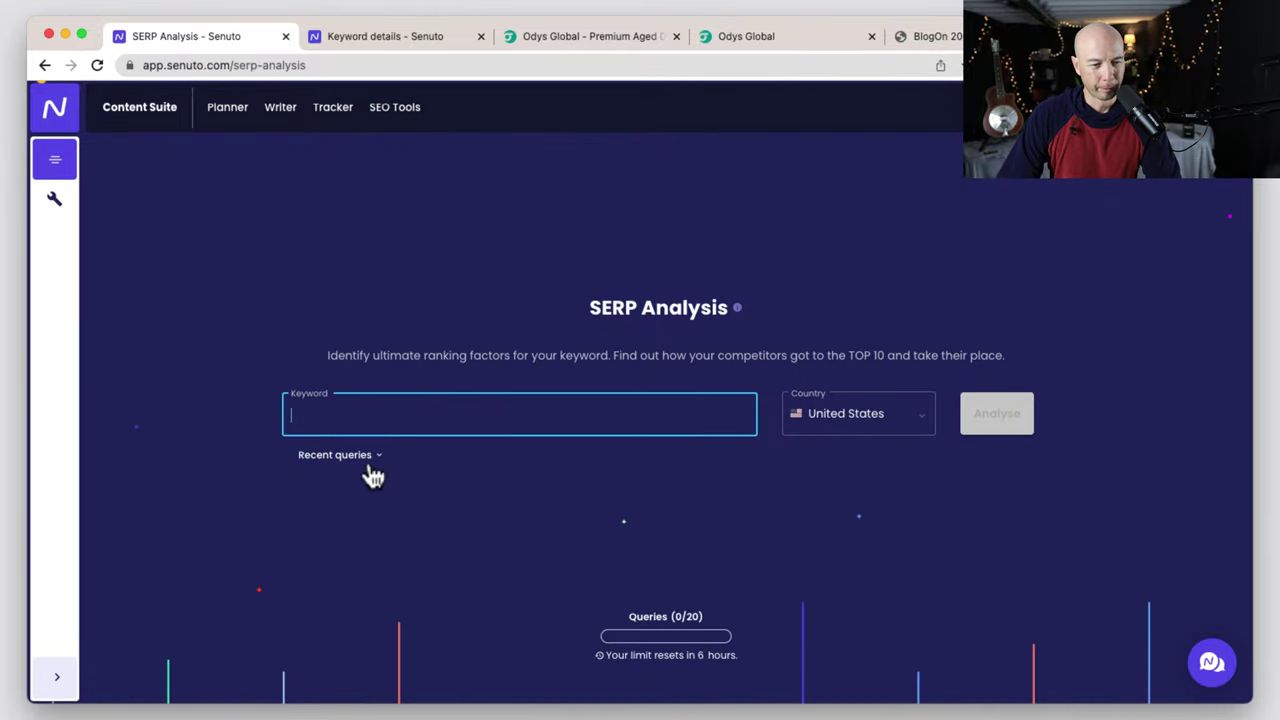
click(350, 457)
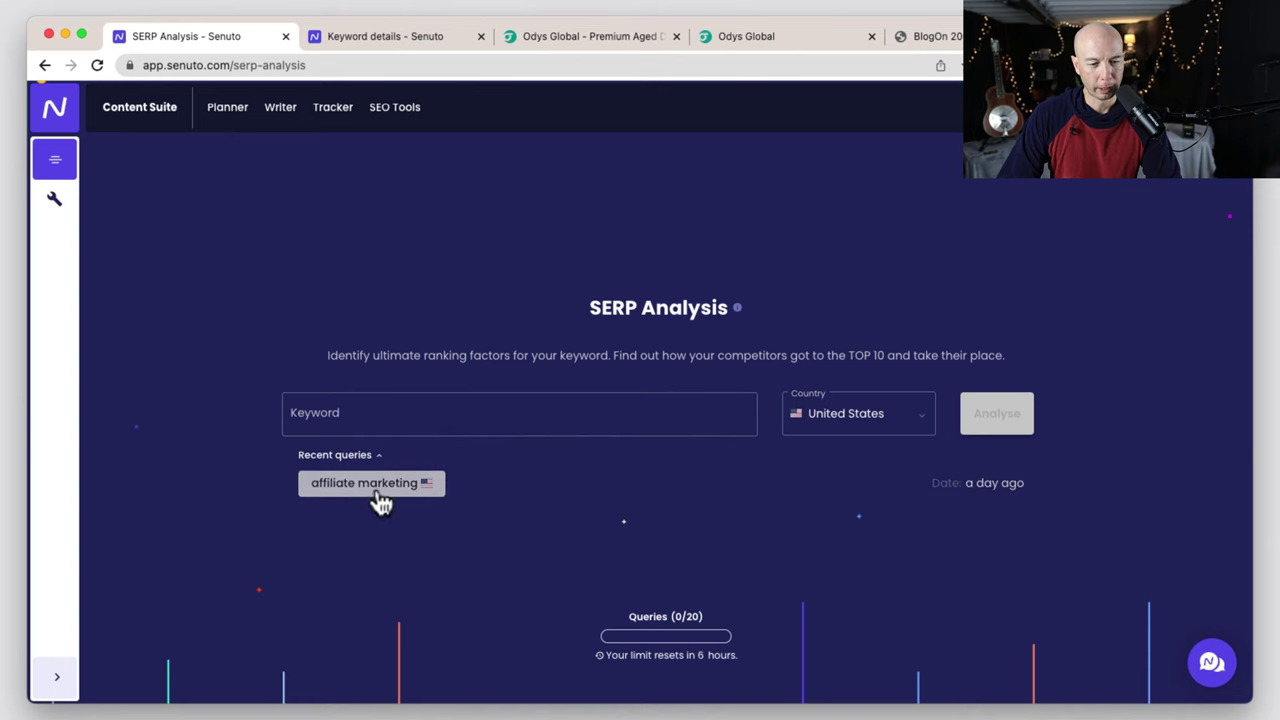
click(375, 486)
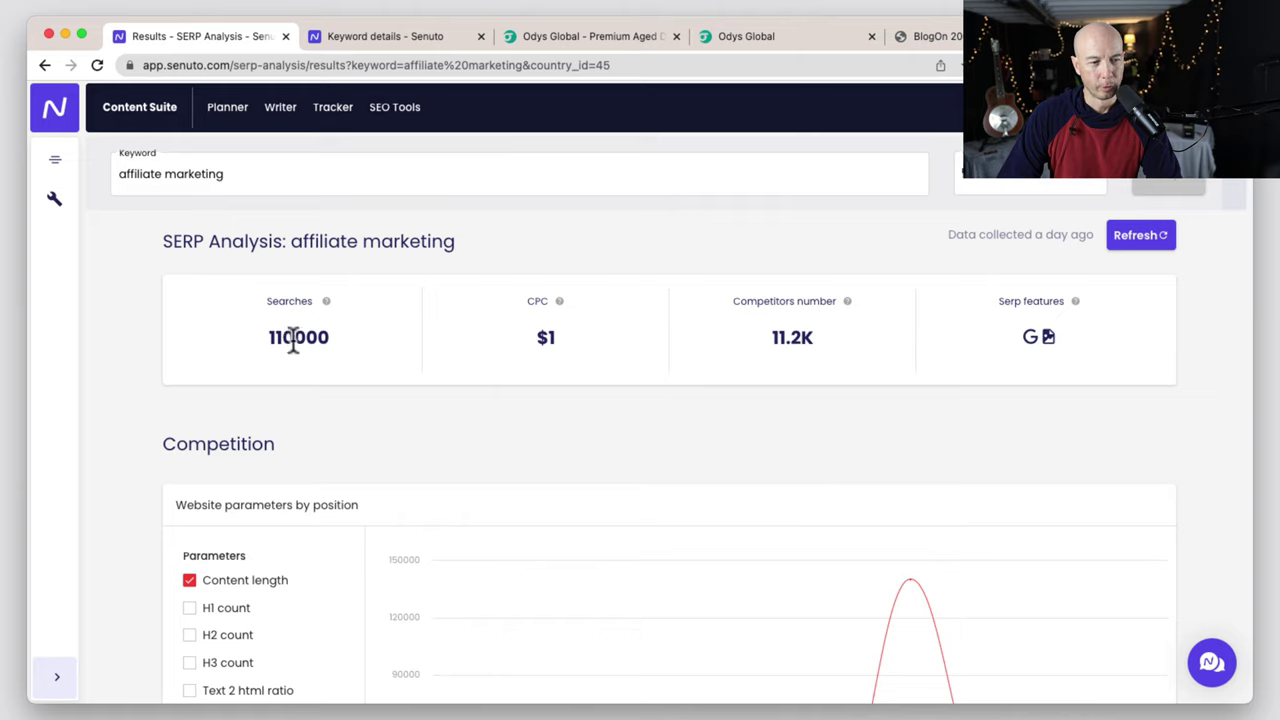
Review the search volume, CPC, competitors number and SERP features for "affiliate marketing".
drag(293, 338, 331, 337)
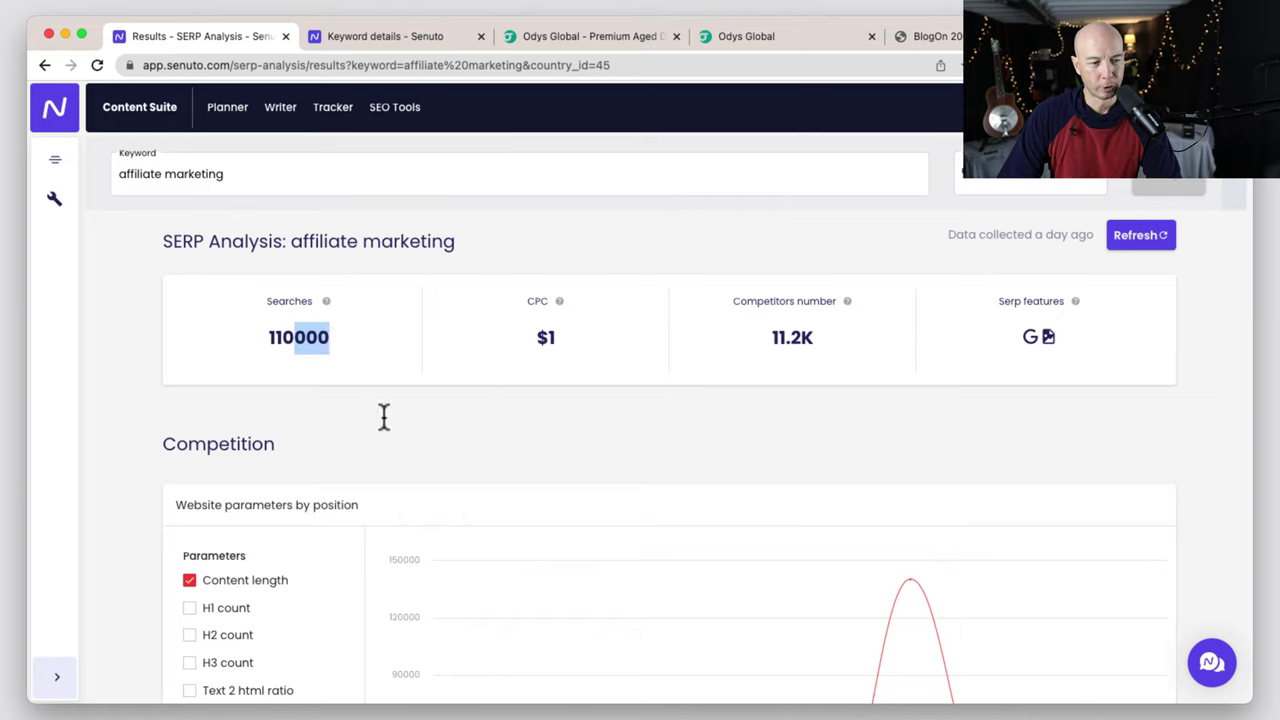
click(493, 433)
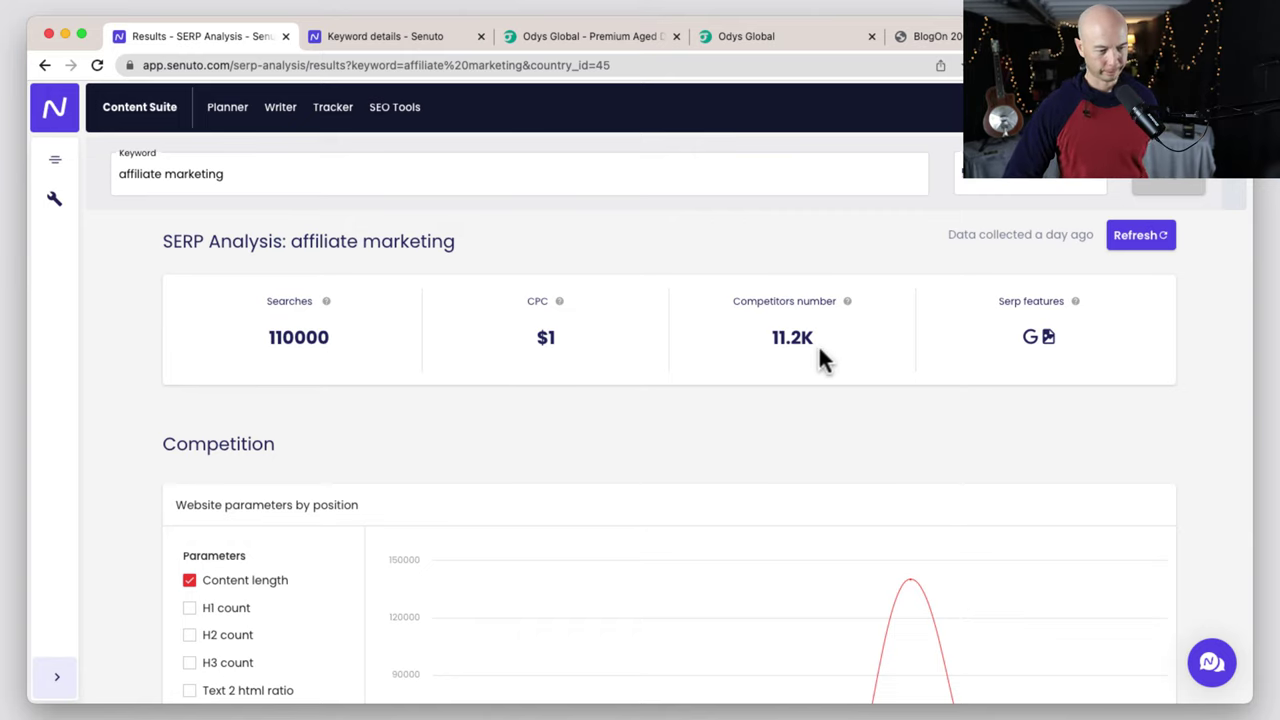
scroll(861, 437, down, 1)
scroll(860, 438, up, 1)
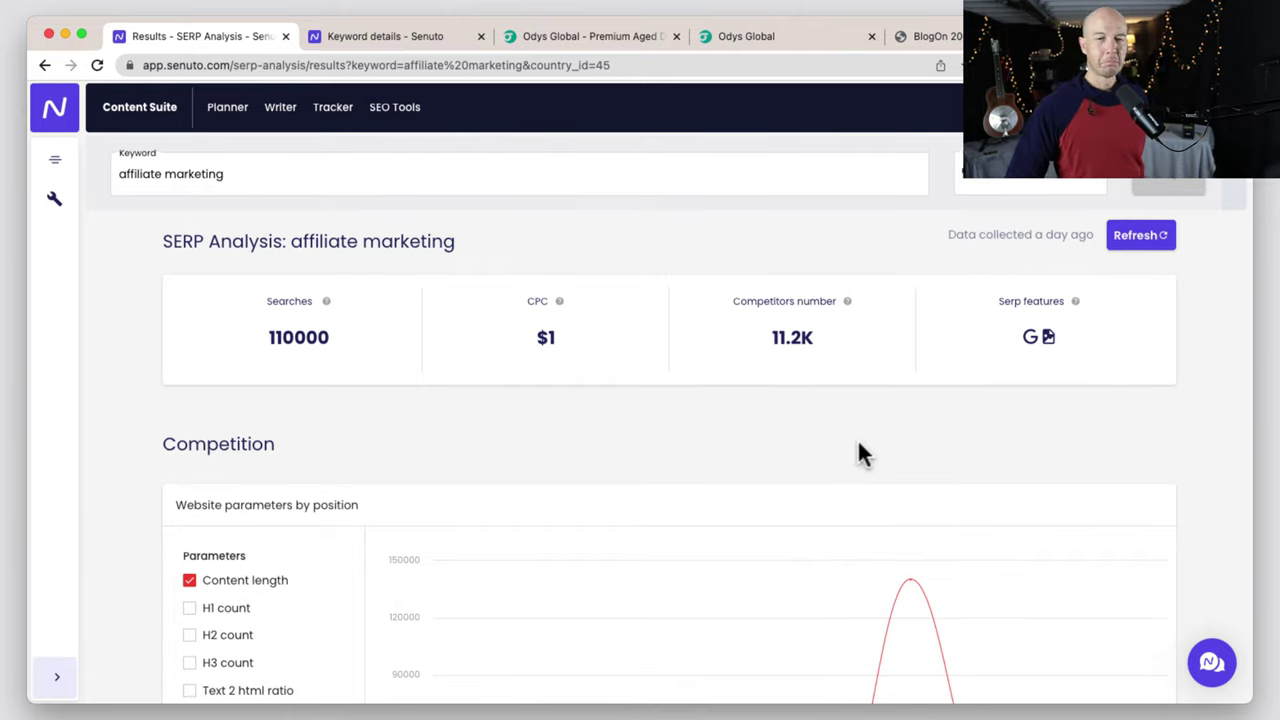
Examine the competitors' content length chart by position, the content length and heading statistics, and the TOP 10 summary.
scroll(868, 368, down, 5)
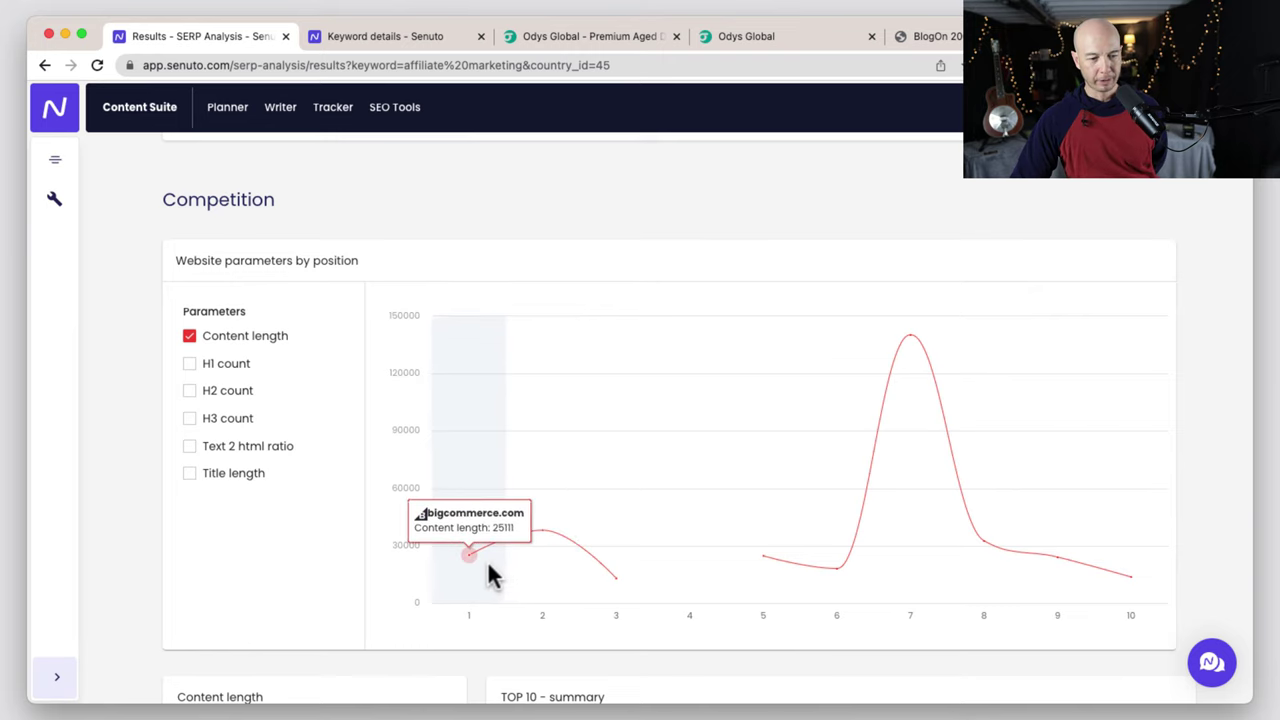
scroll(484, 576, down, 5)
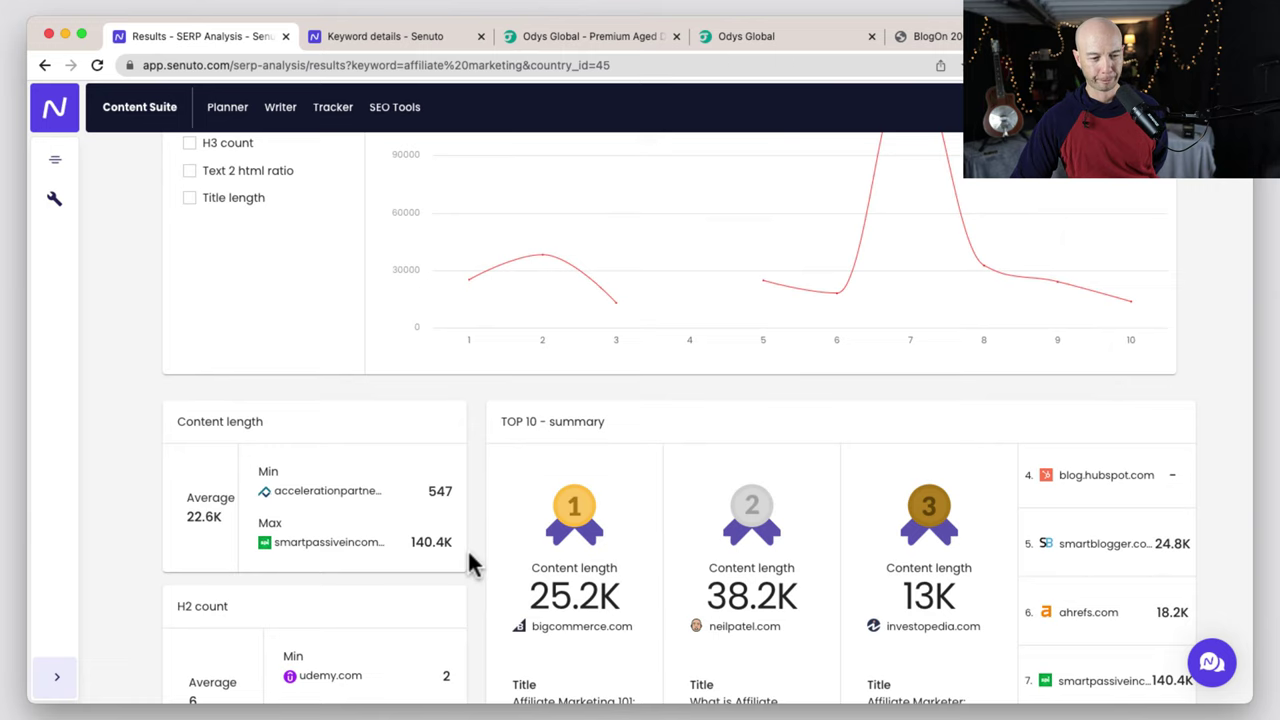
scroll(472, 562, up, 4)
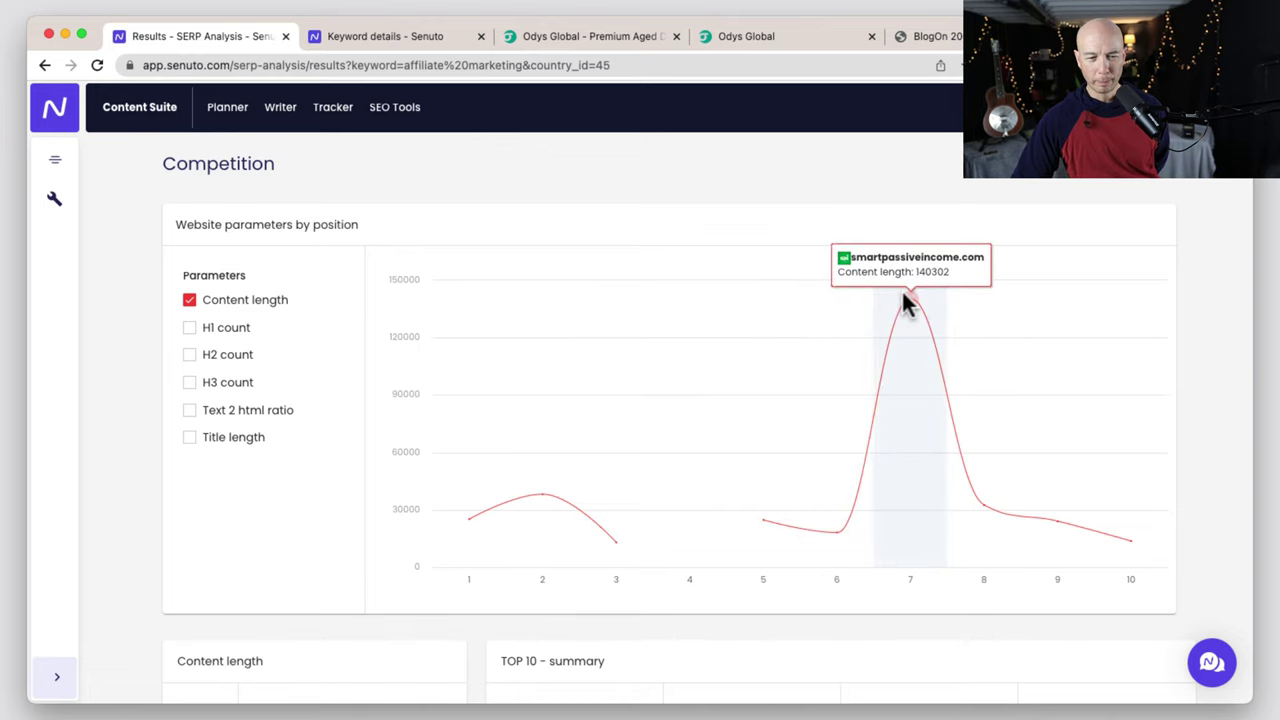
scroll(882, 477, down, 5)
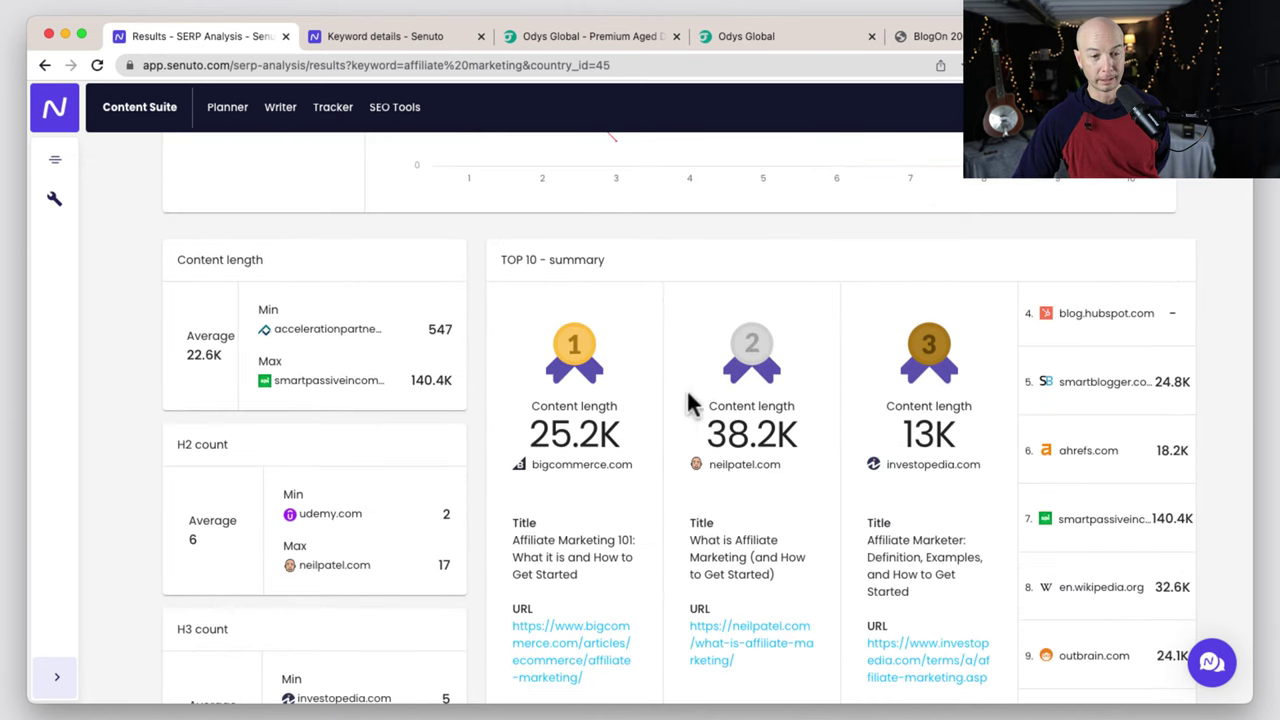
scroll(650, 458, down, 3)
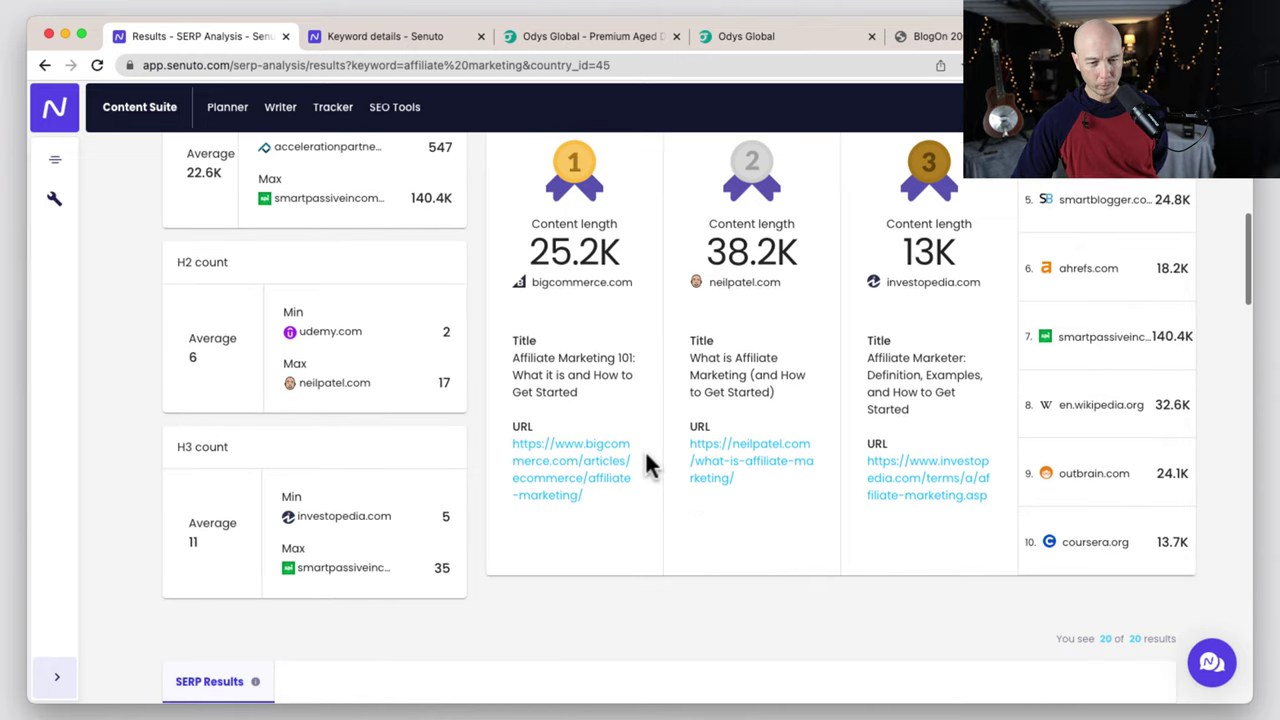
scroll(650, 463, up, 2)
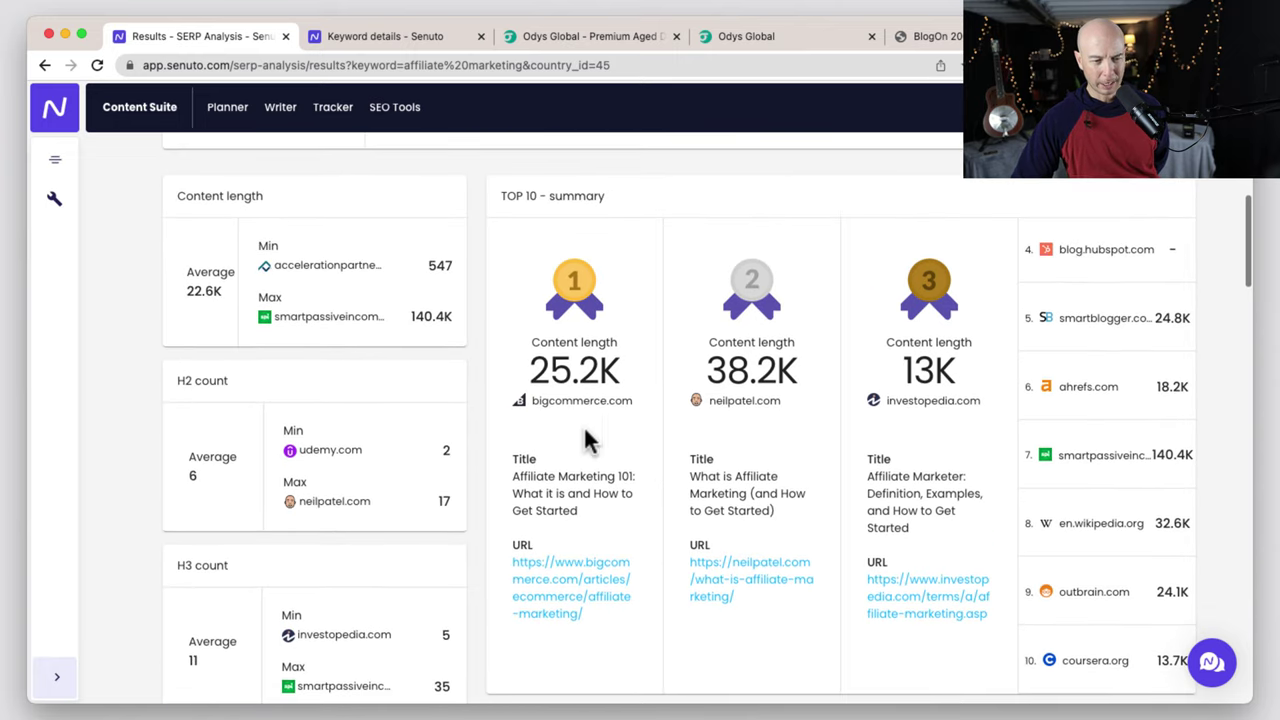
Highlight in turn the content length figures of the three highest-ranking pages in the TOP 10 summary.
triple_click(541, 370)
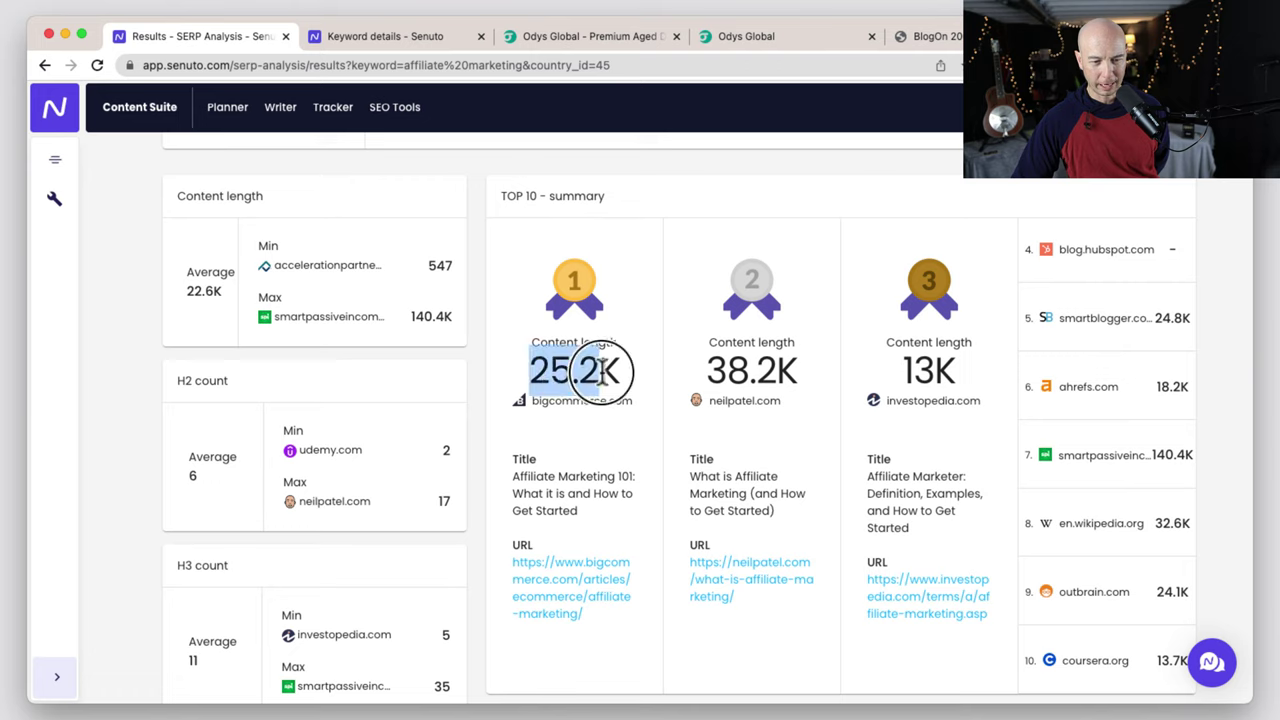
click(714, 368)
drag(714, 368, 800, 366)
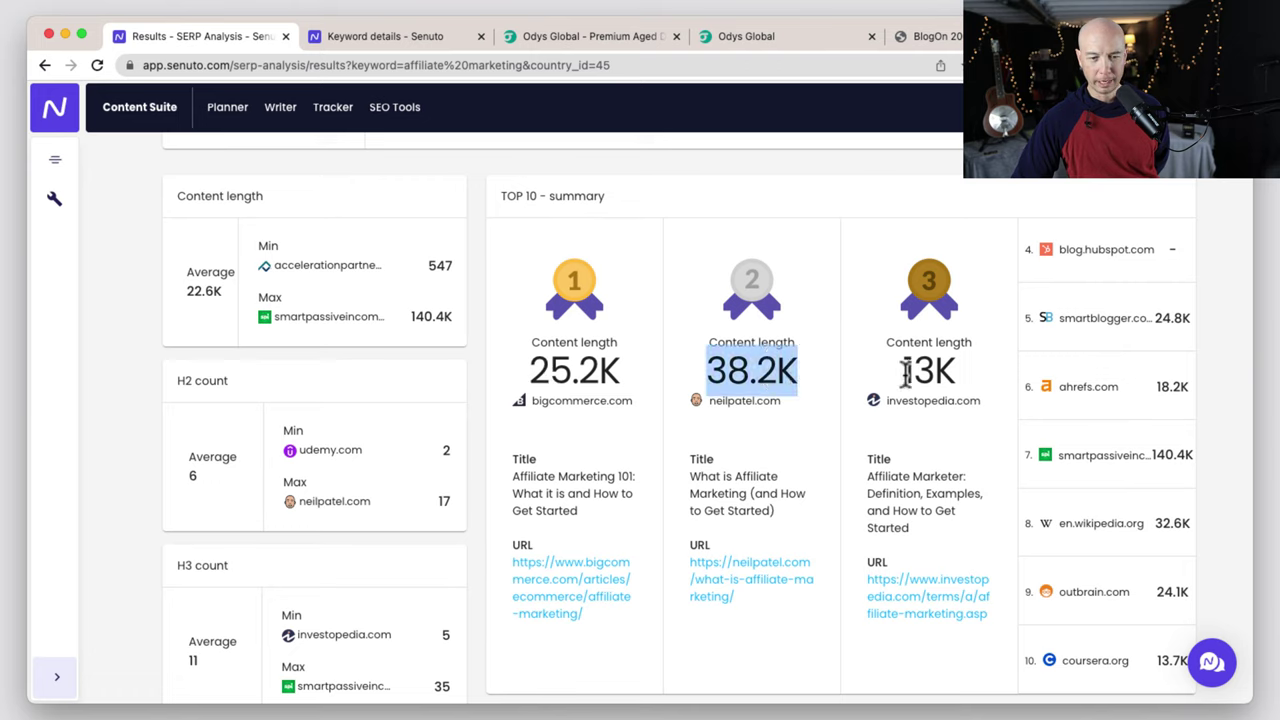
drag(900, 372, 937, 406)
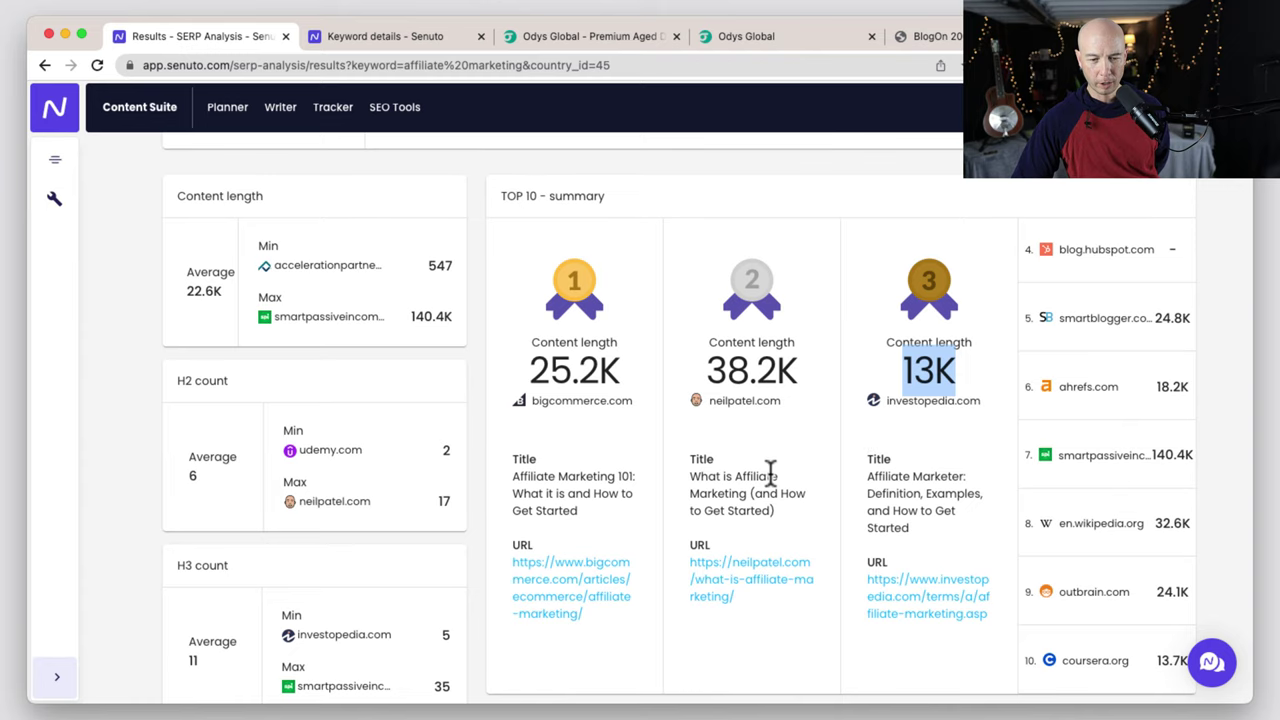
Open the second-ranked neilpatel.com article from the TOP 10 summary in a new tab and switch to it.
scroll(762, 450, down, 2)
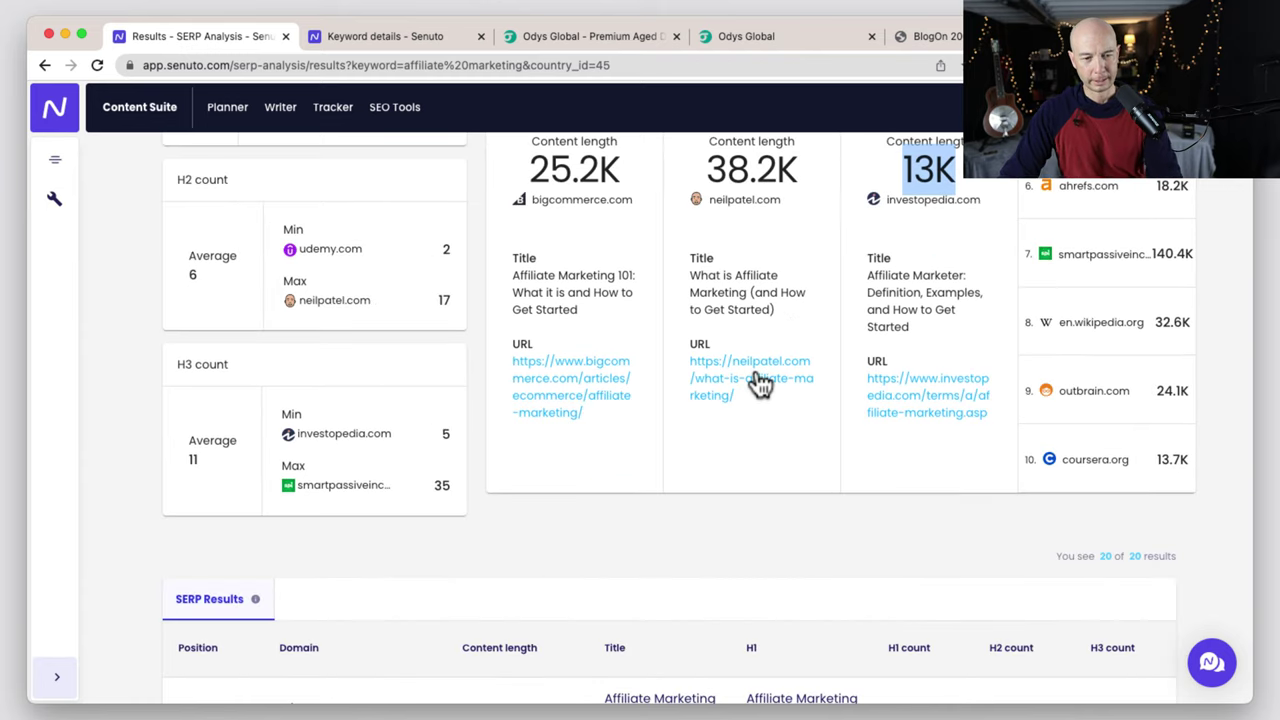
super+click(770, 388)
scroll(755, 380, up, 4)
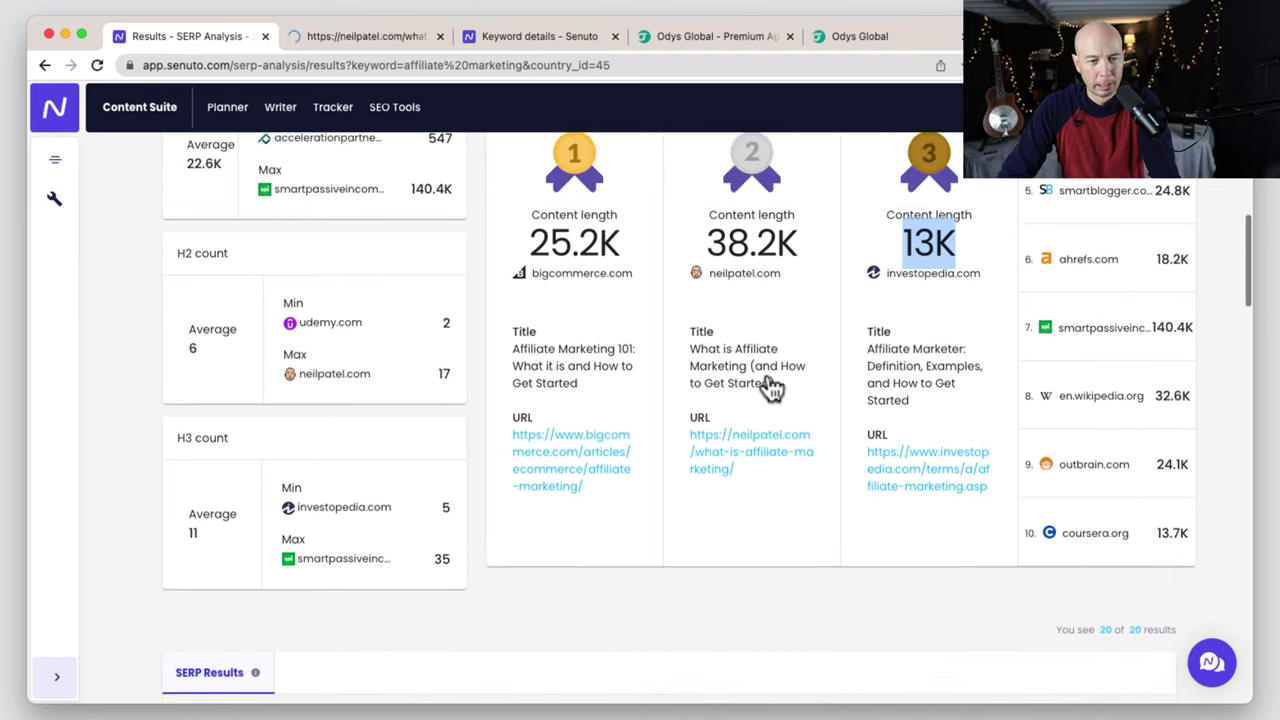
click(394, 36)
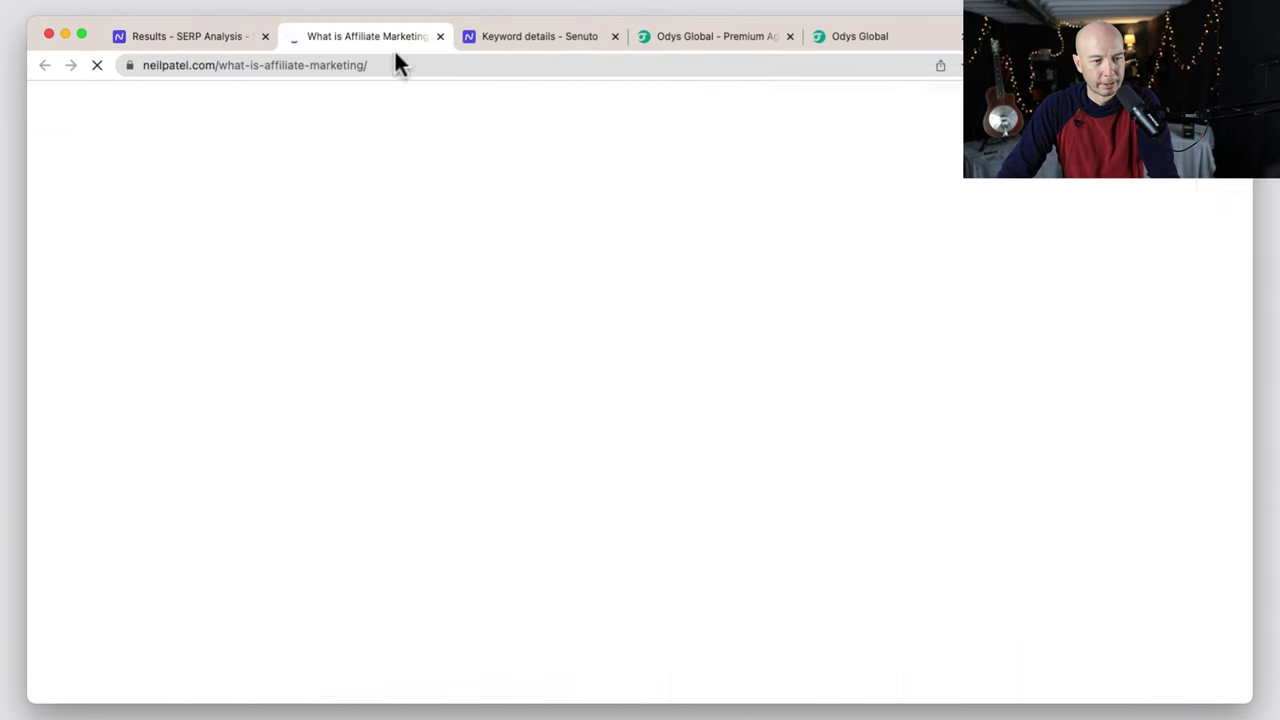
Skim the neilpatel.com affiliate marketing article to gauge its length, dismissing the SEO traffic overlay.
scroll(659, 362, down, 5)
scroll(660, 366, down, 20)
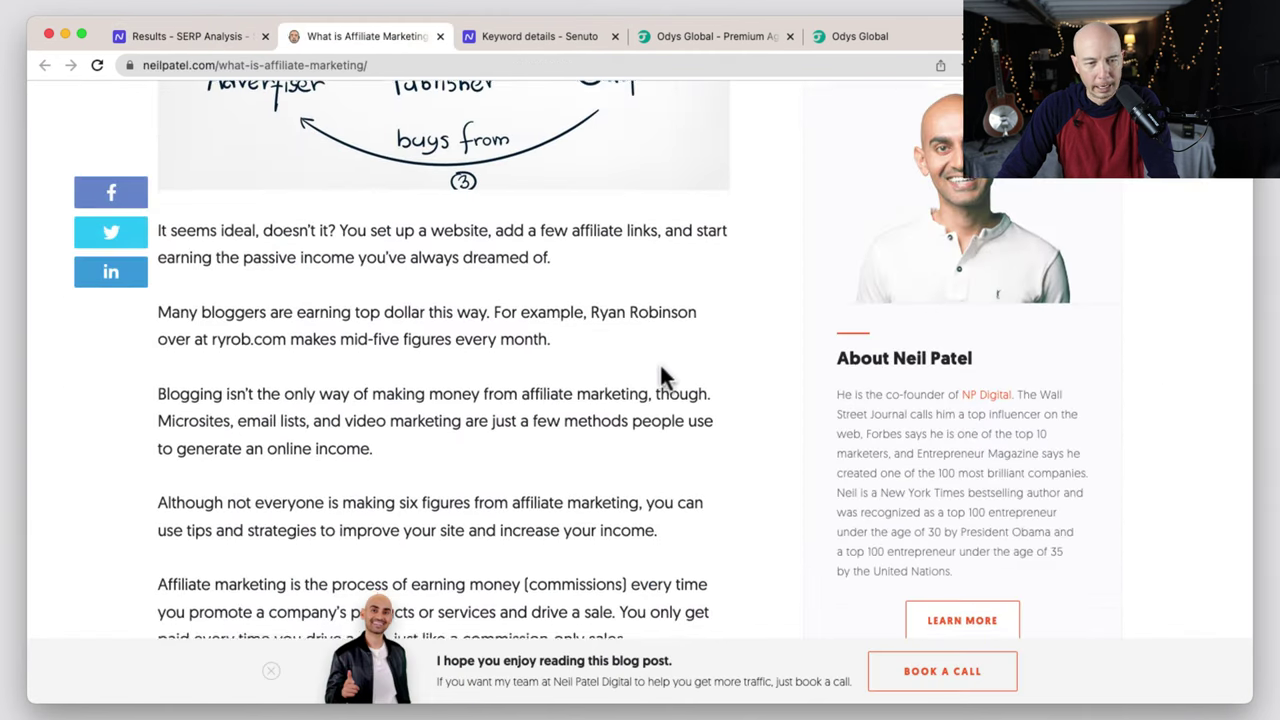
scroll(661, 367, down, 20)
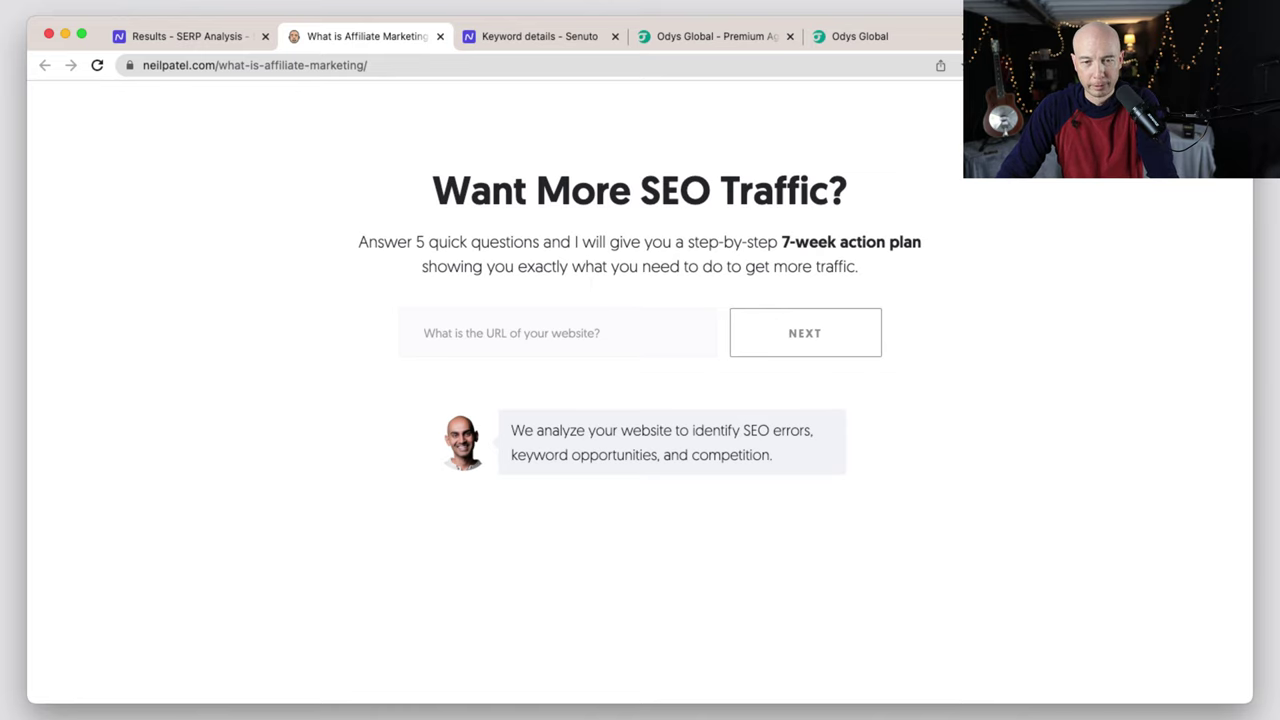
click(1097, 190)
scroll(549, 383, down, 10)
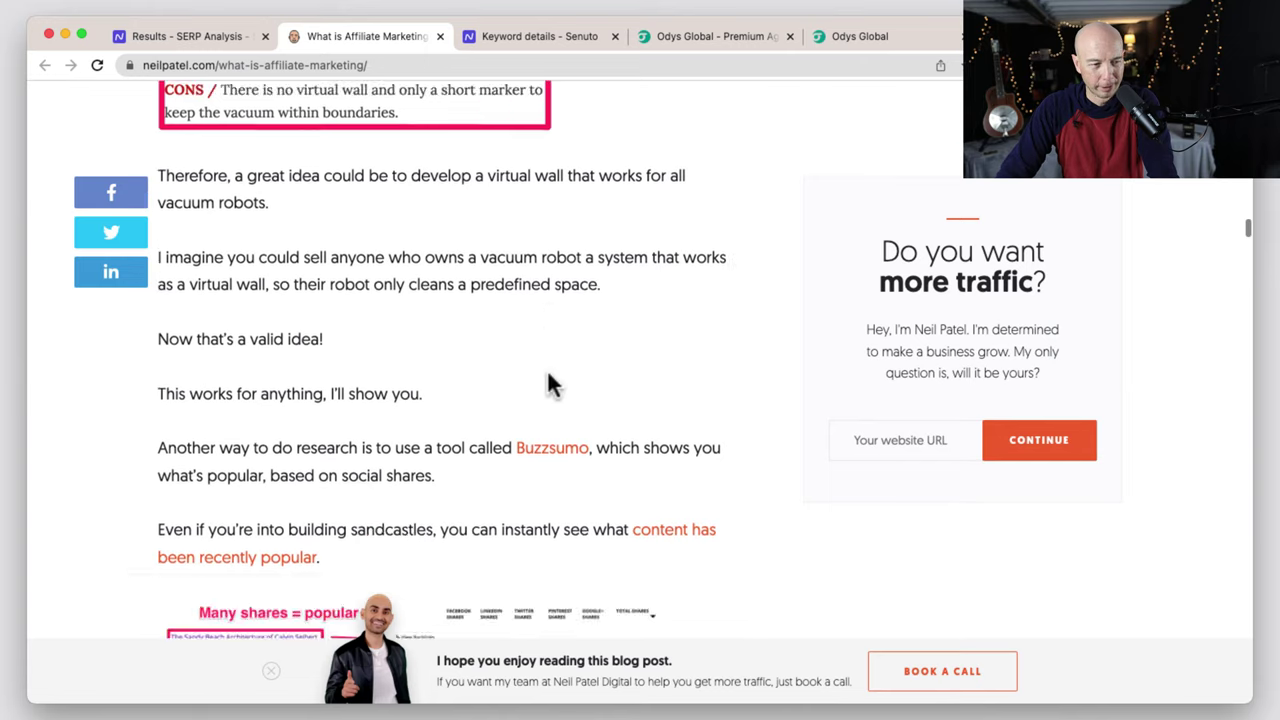
scroll(549, 383, down, 8)
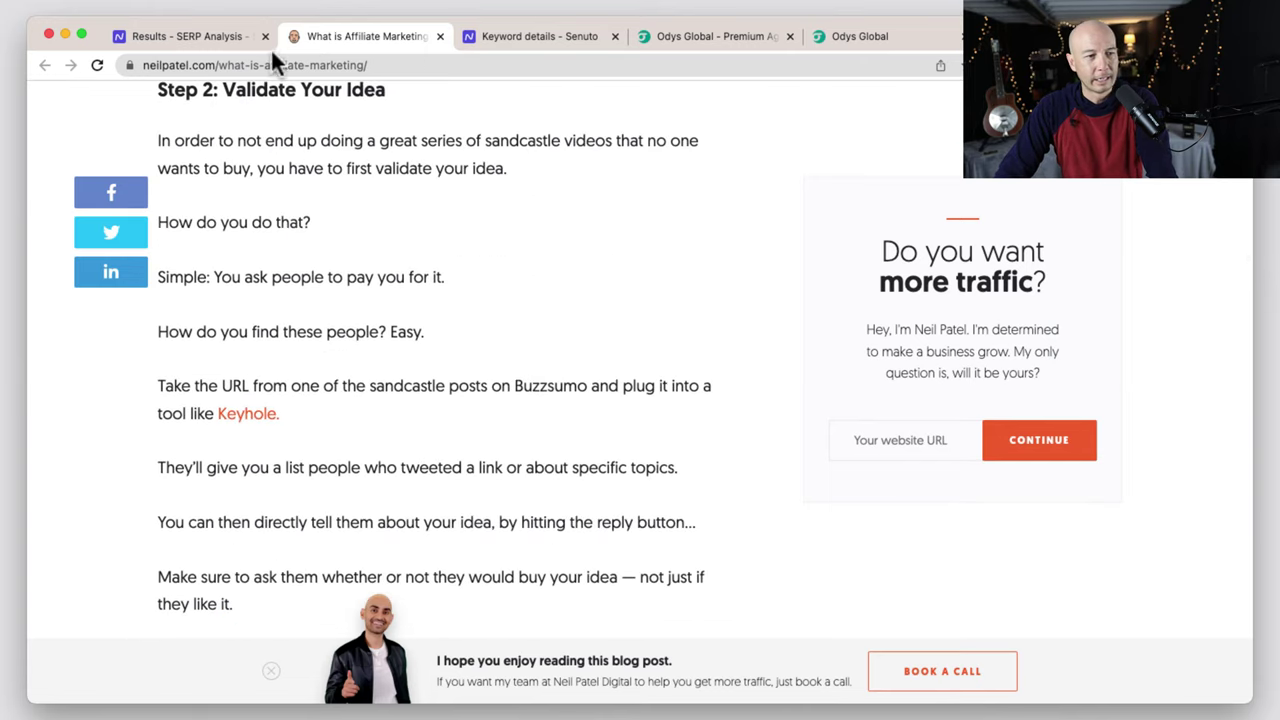
Return to the SERP Analysis results and review the content length, H2 count and H3 count statistics down to the SERP Results table.
click(208, 36)
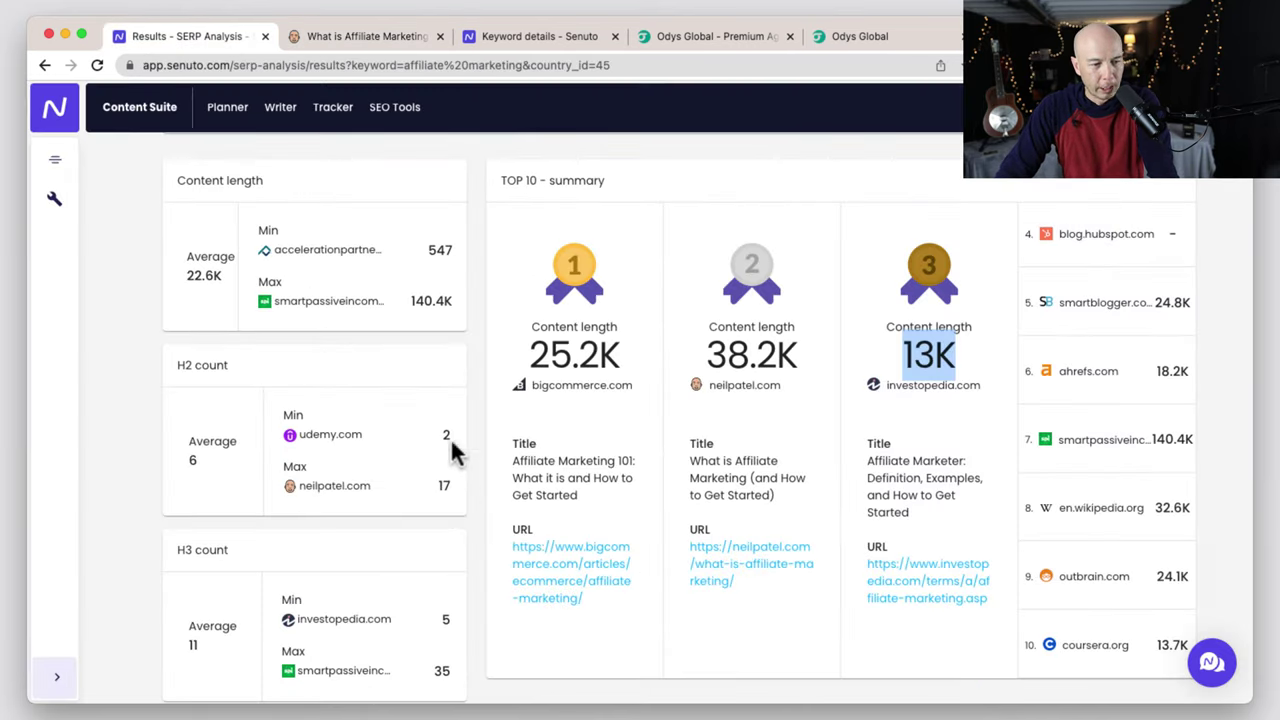
scroll(152, 450, up, 3)
scroll(152, 450, up, 3)
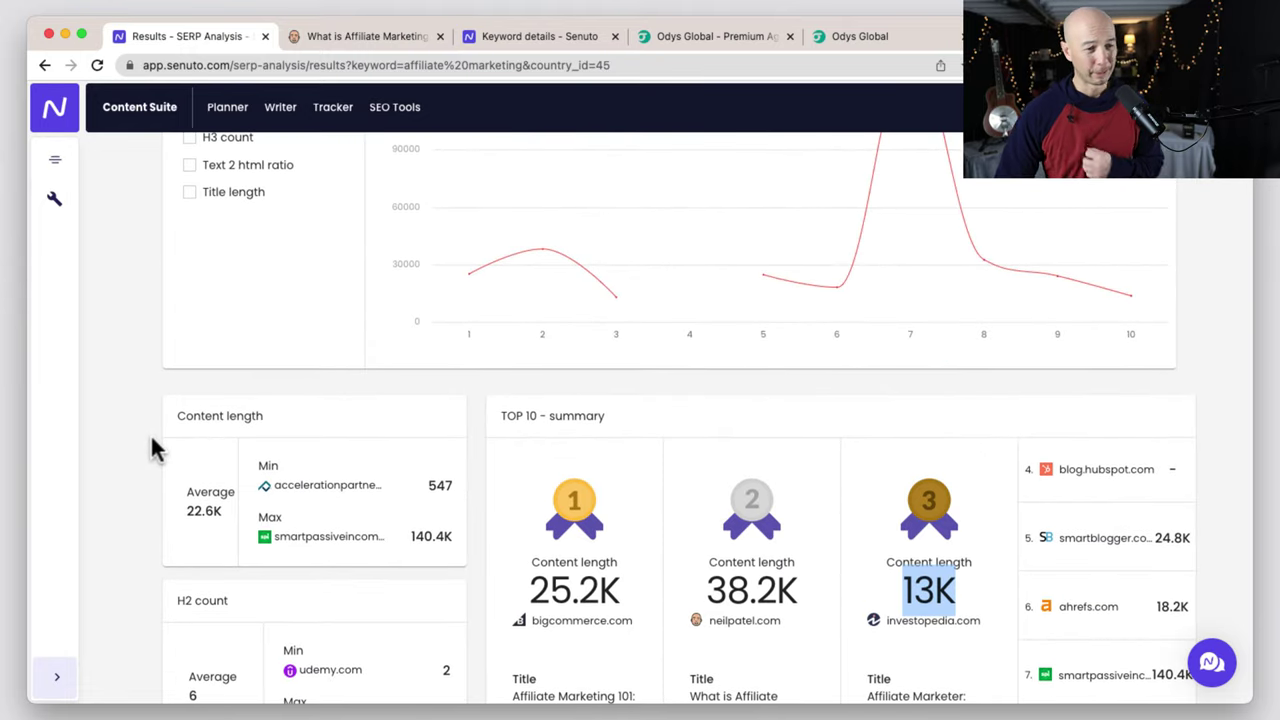
scroll(193, 436, down, 3)
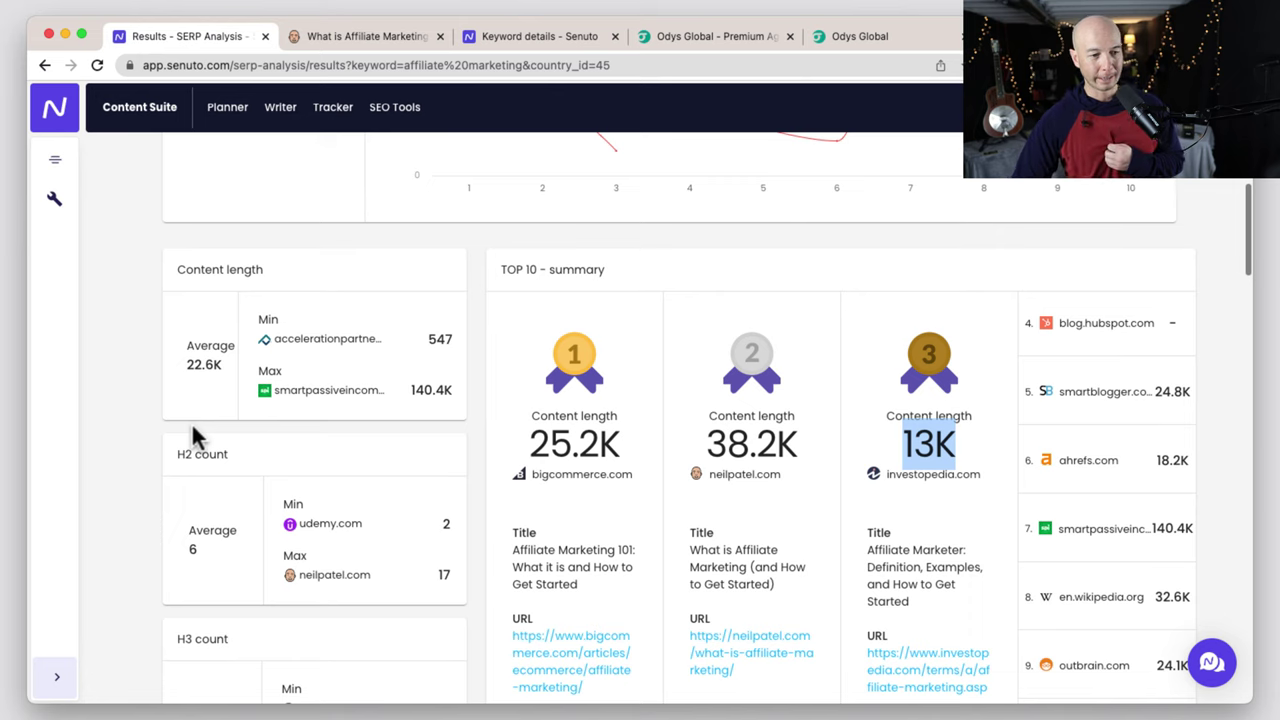
scroll(183, 490, down, 4)
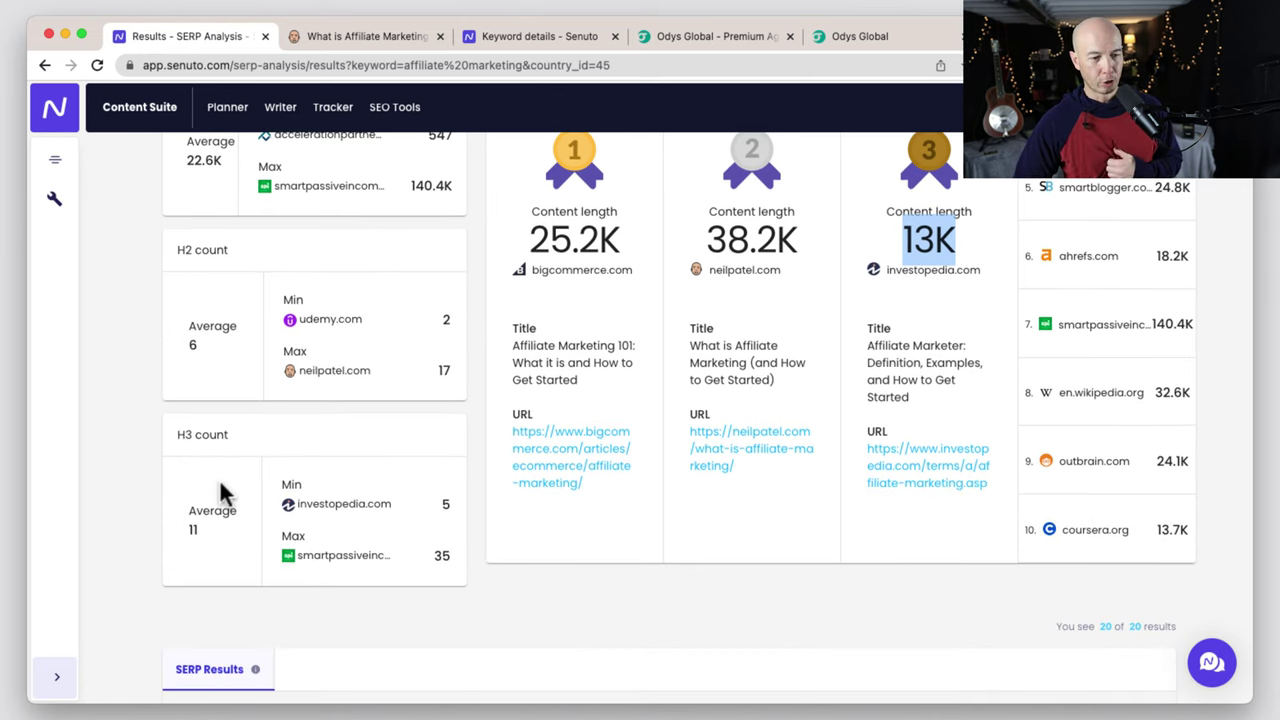
scroll(157, 571, down, 6)
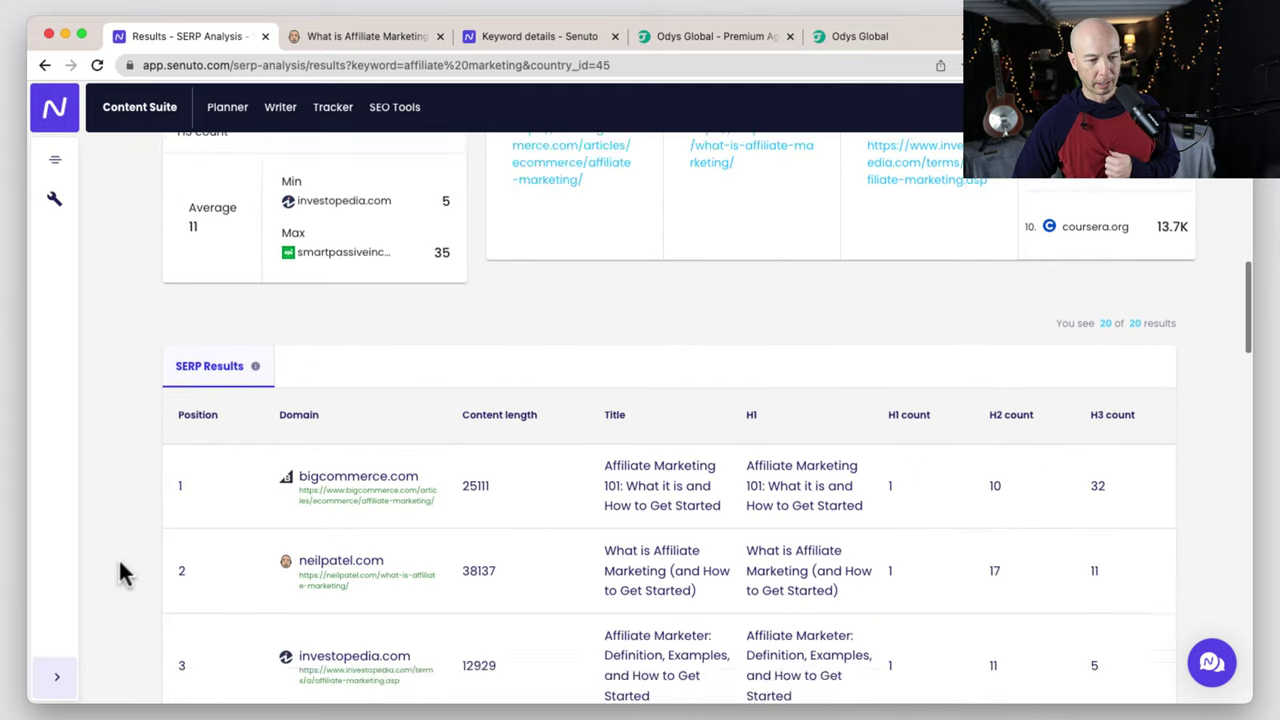
Open the smartpassiveincome.com guide at position 7 of the SERP Results in a new tab and reject its cookies.
scroll(122, 573, down, 10)
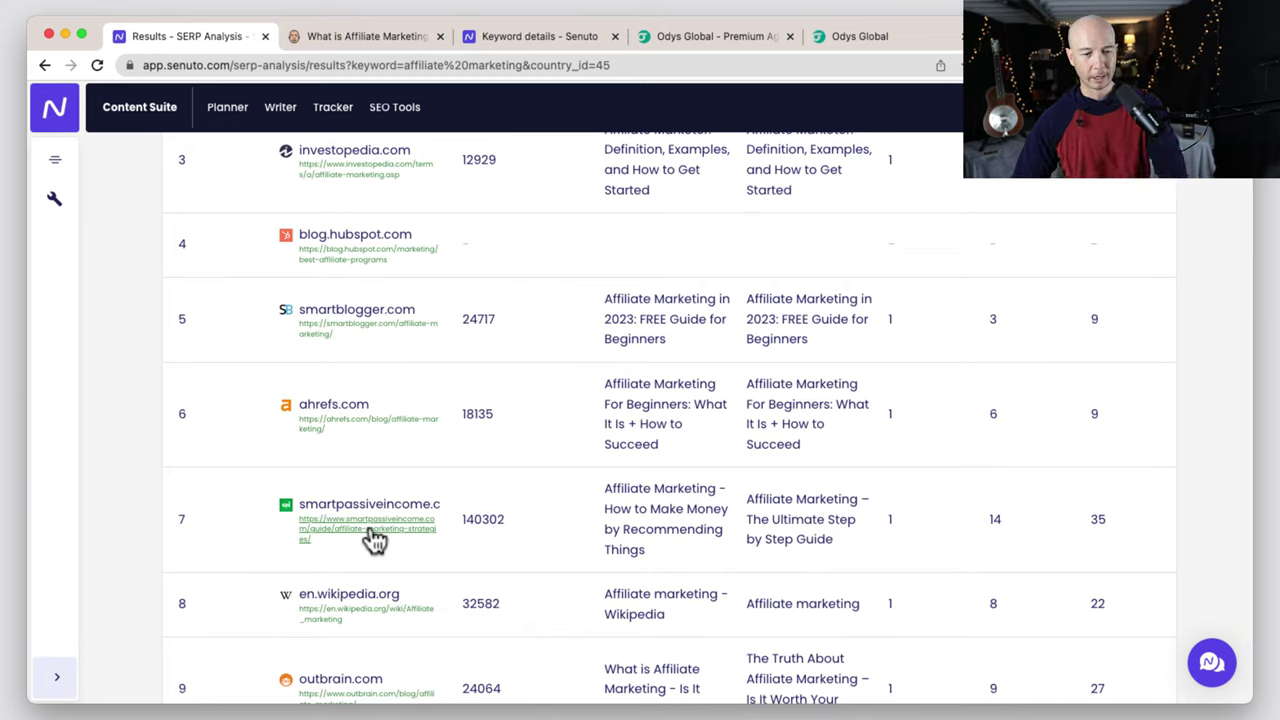
click(373, 538)
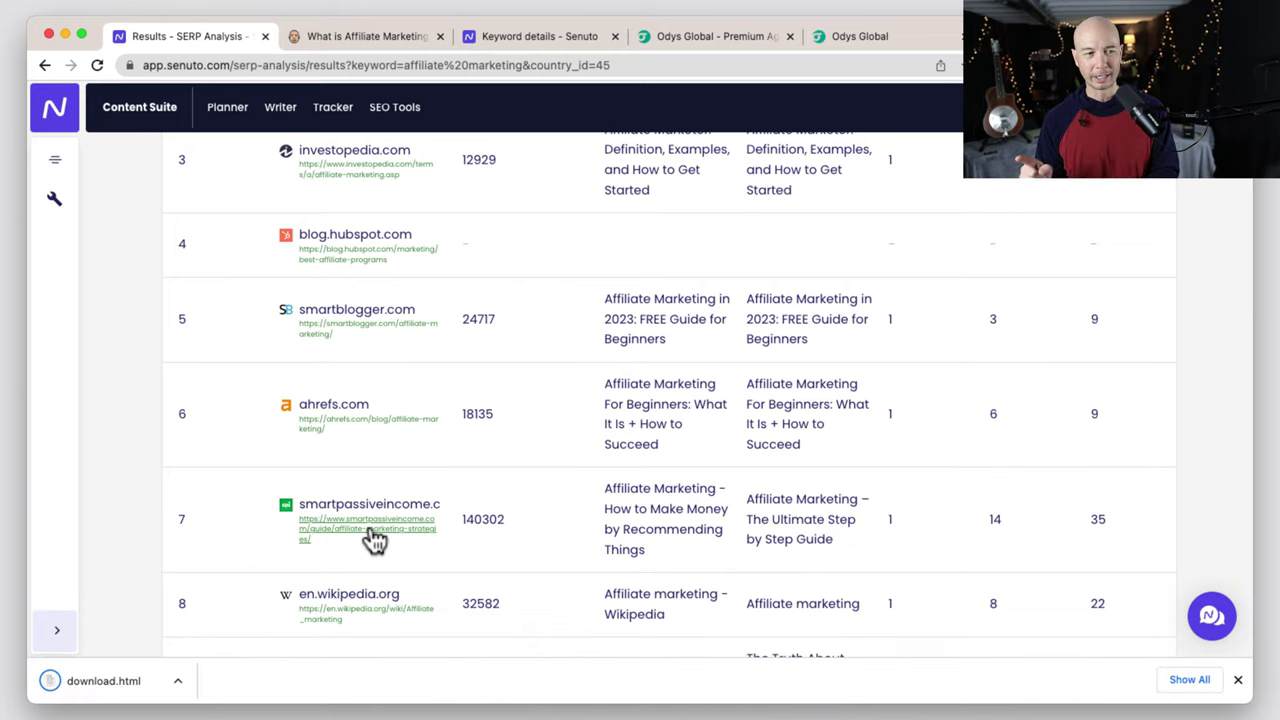
click(1237, 680)
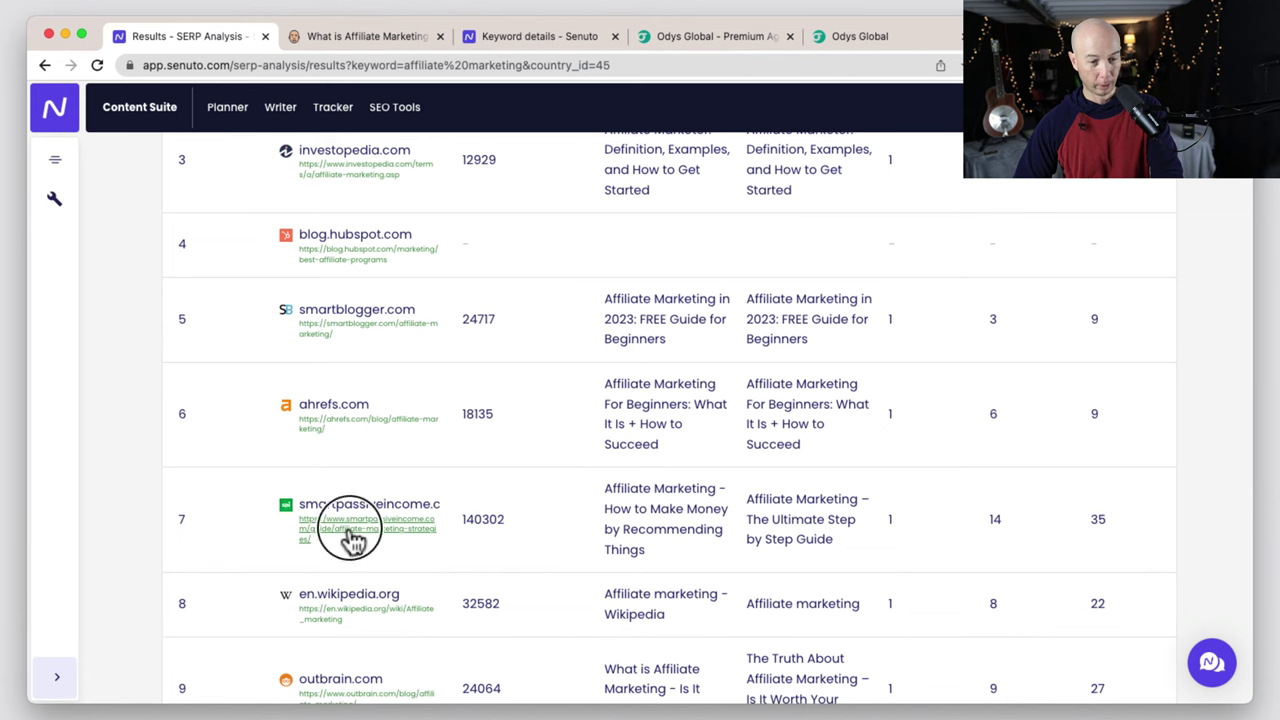
super+click(352, 538)
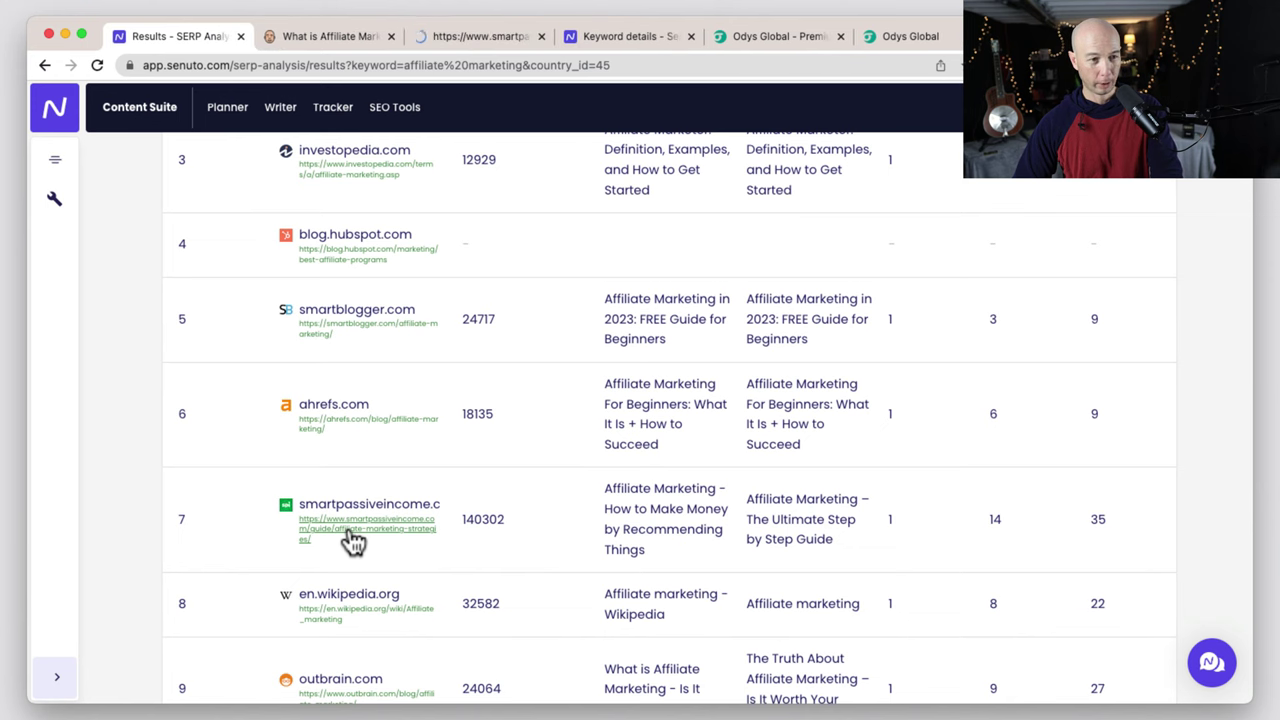
click(448, 38)
scroll(565, 460, down, 3)
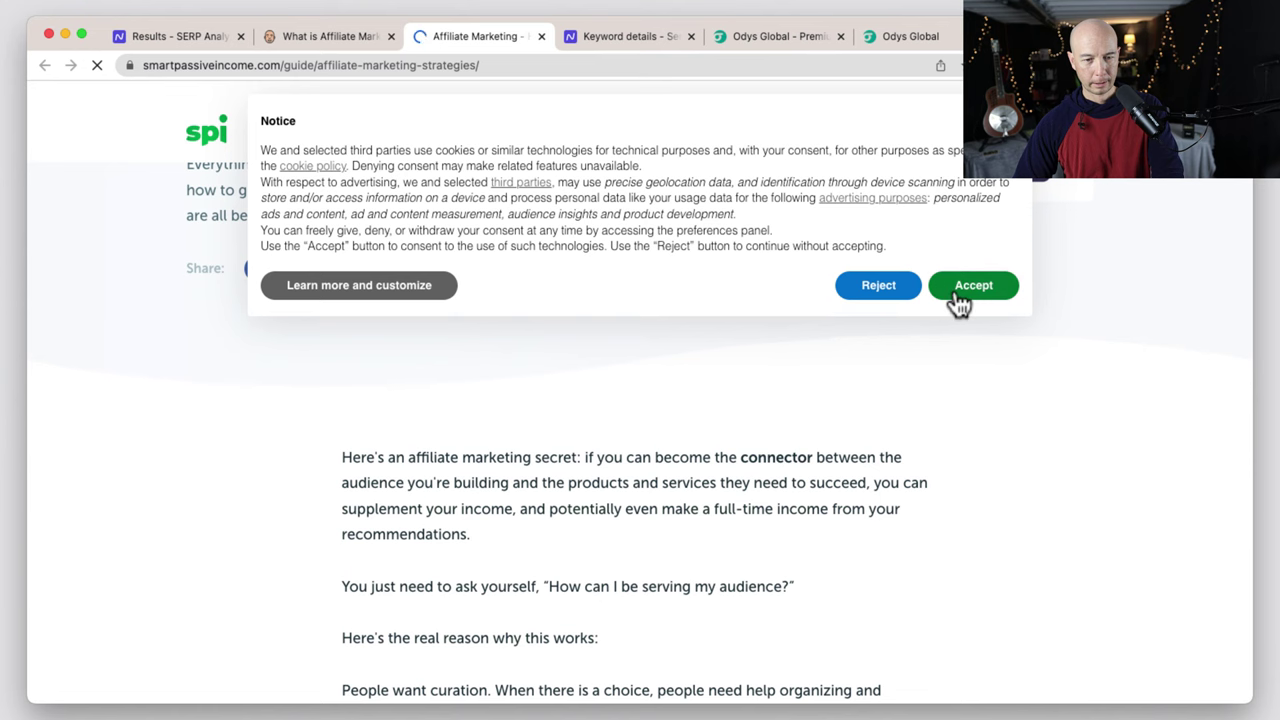
click(885, 290)
Skim the smartpassiveincome.com guide down to its closing sections and back to its beginning, closing the newsletter sign-up pop-up.
scroll(630, 385, down, 6)
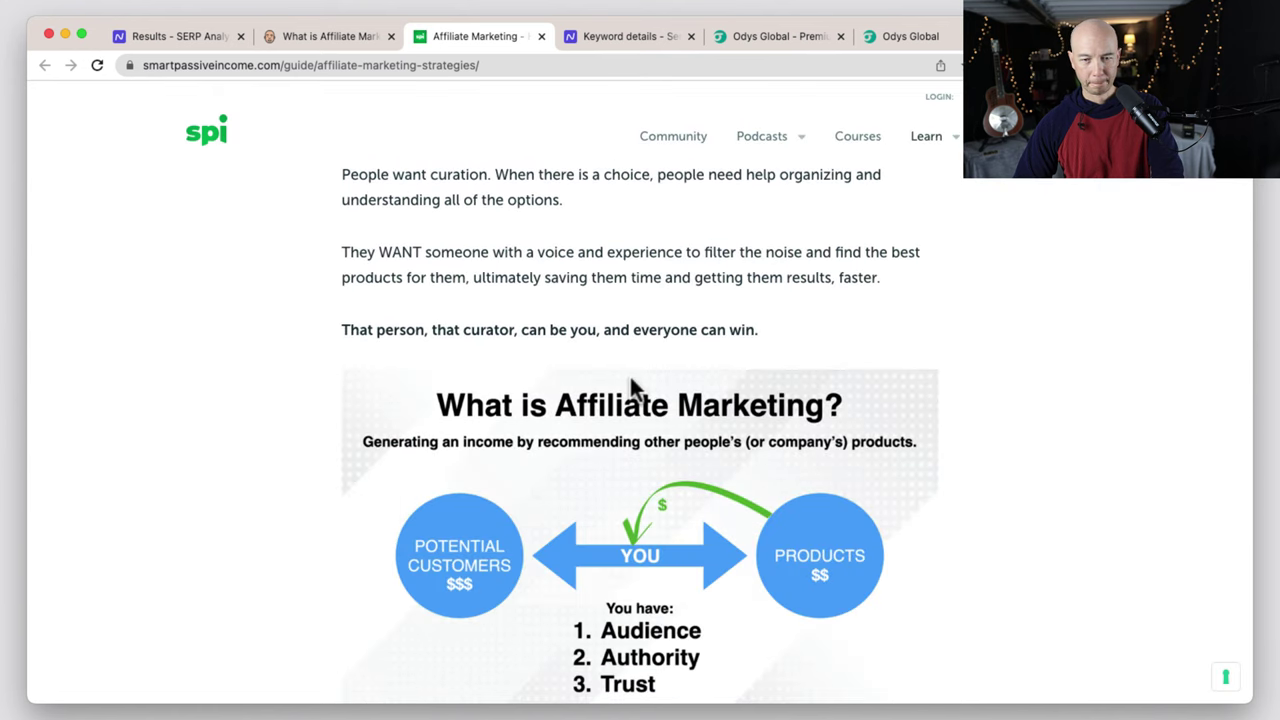
scroll(630, 377, down, 7)
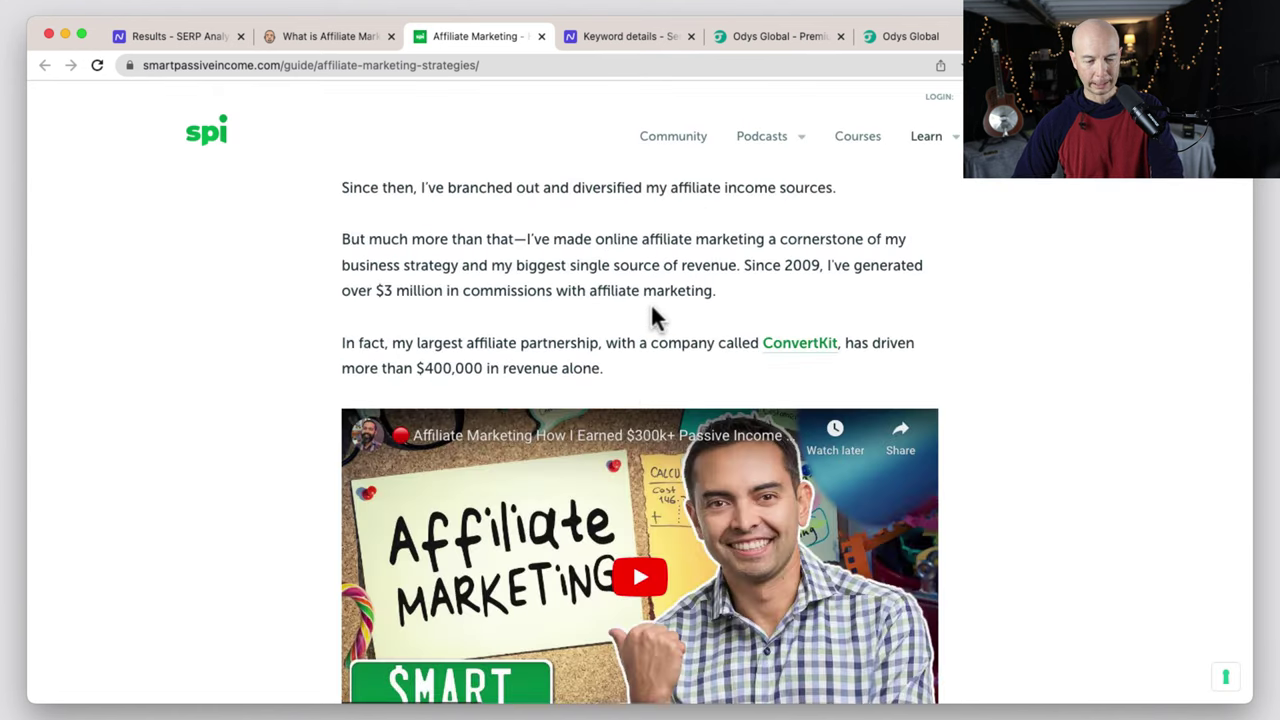
scroll(834, 315, down, 8)
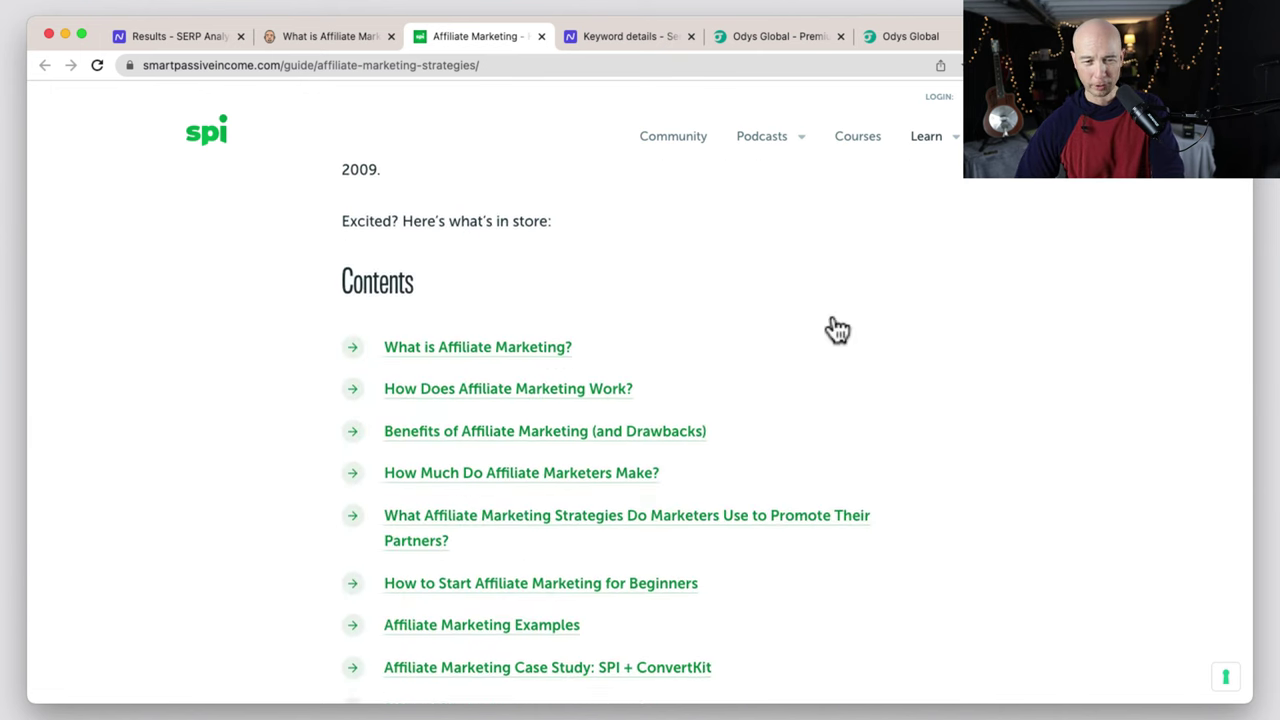
scroll(838, 330, down, 14)
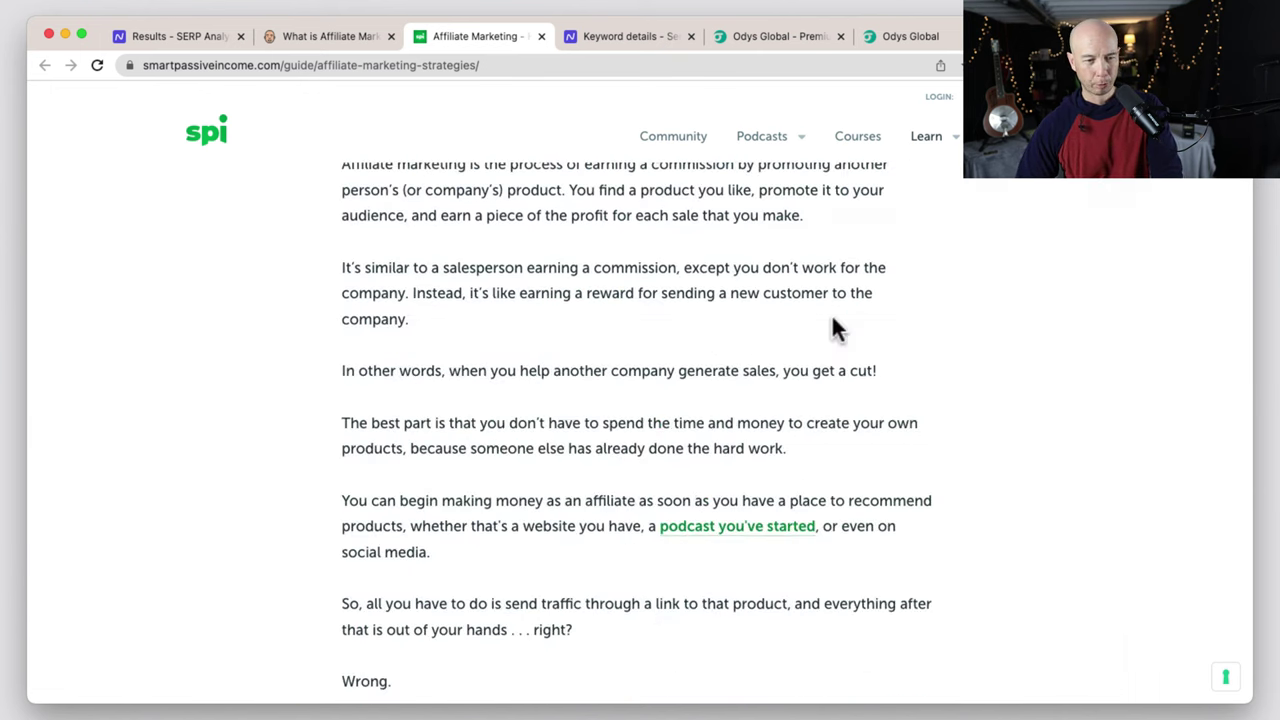
scroll(834, 325, down, 12)
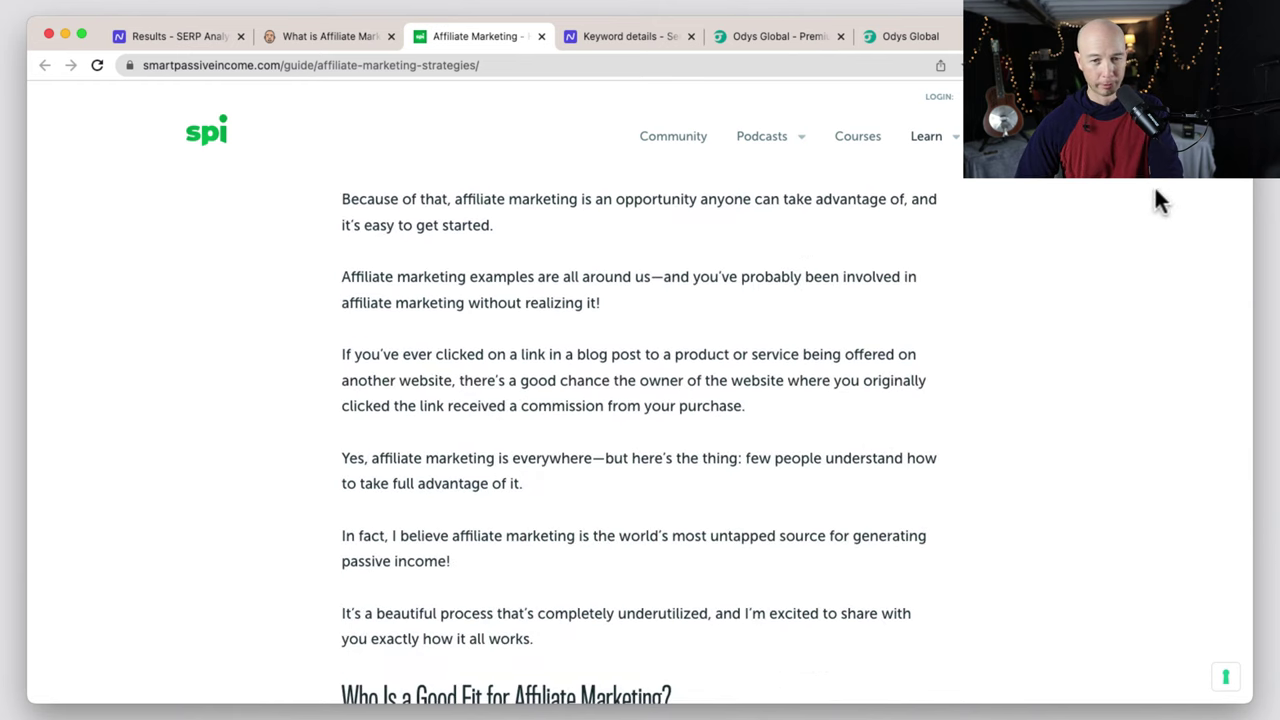
scroll(640, 400, down, 2)
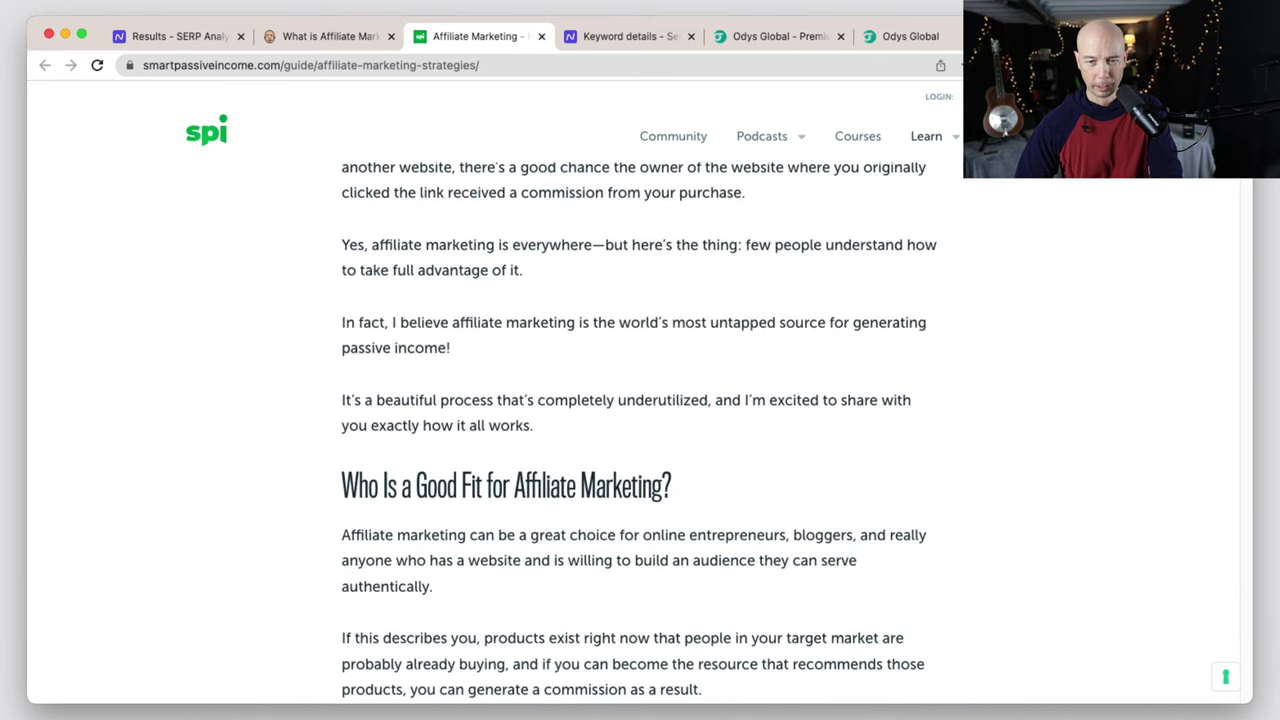
drag(1249, 130, 1247, 674)
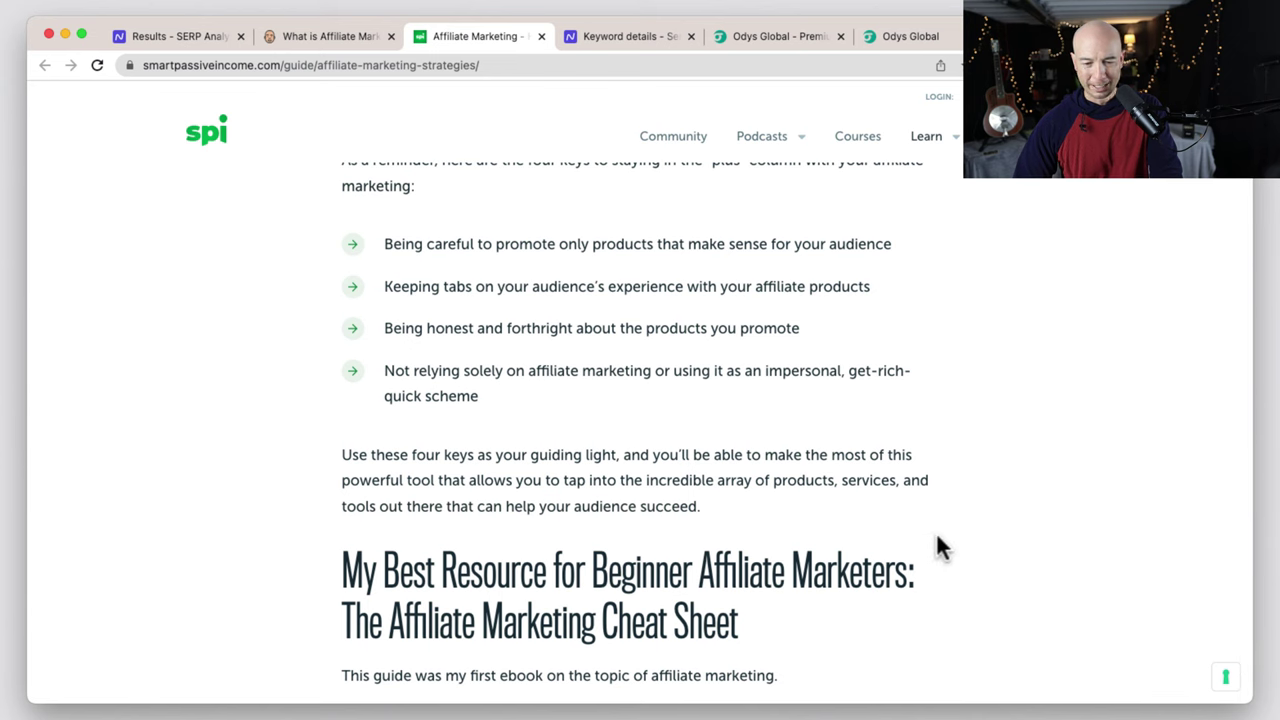
scroll(937, 543, up, 5)
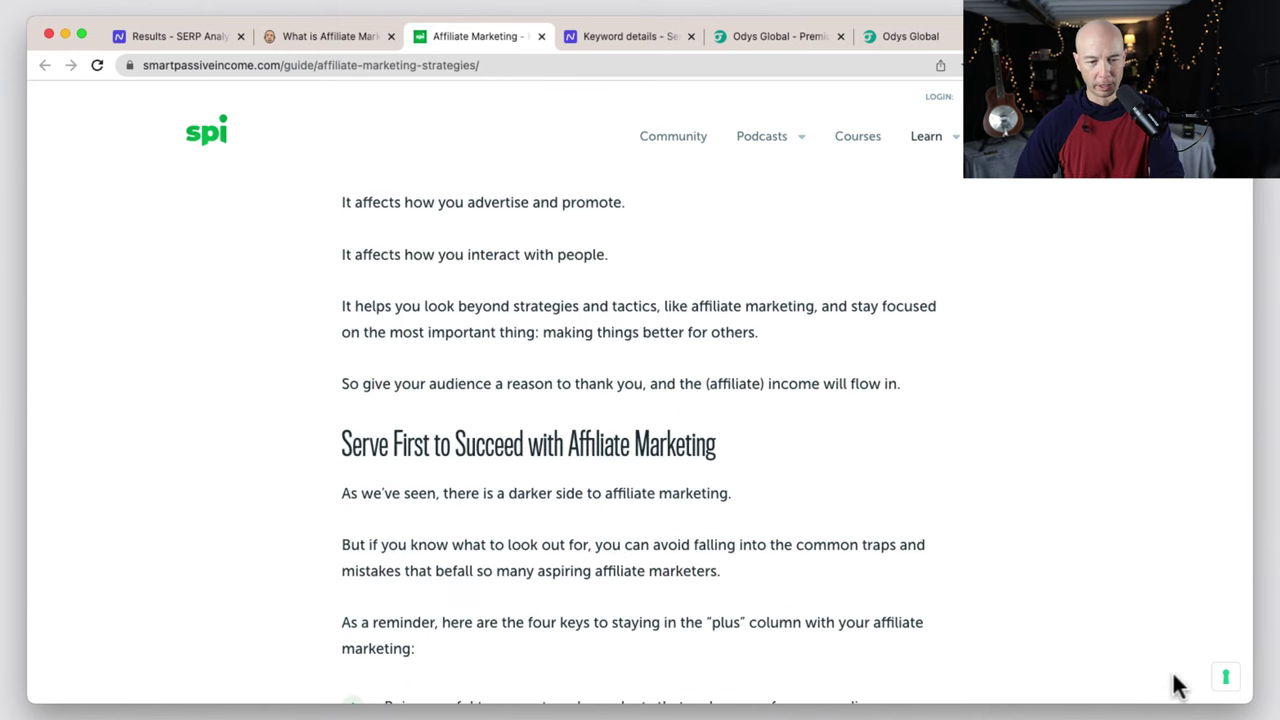
scroll(1049, 554, up, 5)
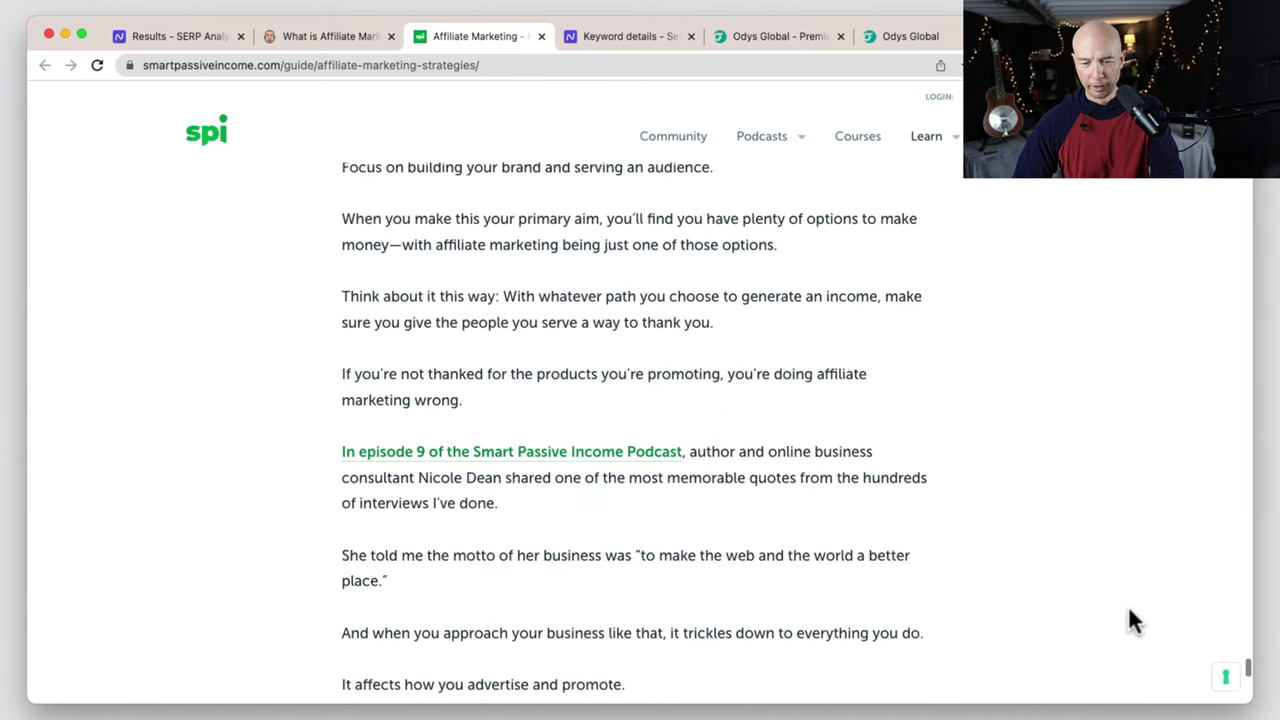
drag(1247, 671, 1229, 177)
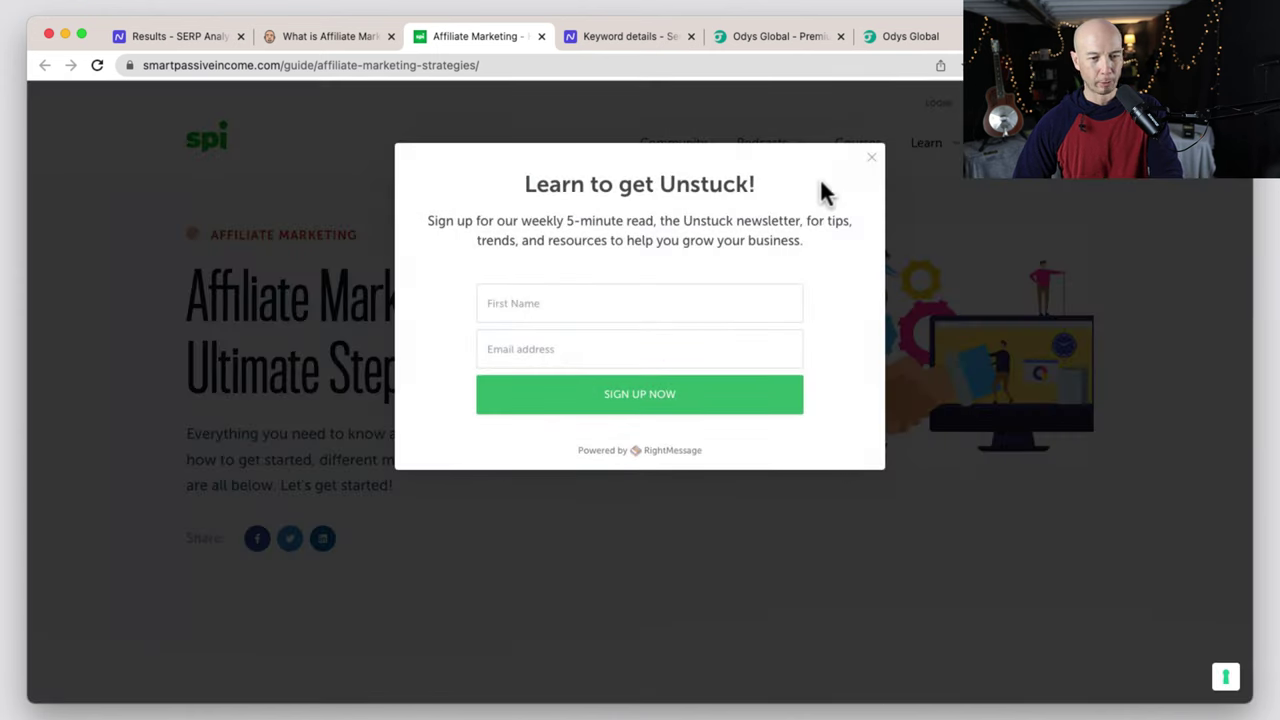
click(871, 160)
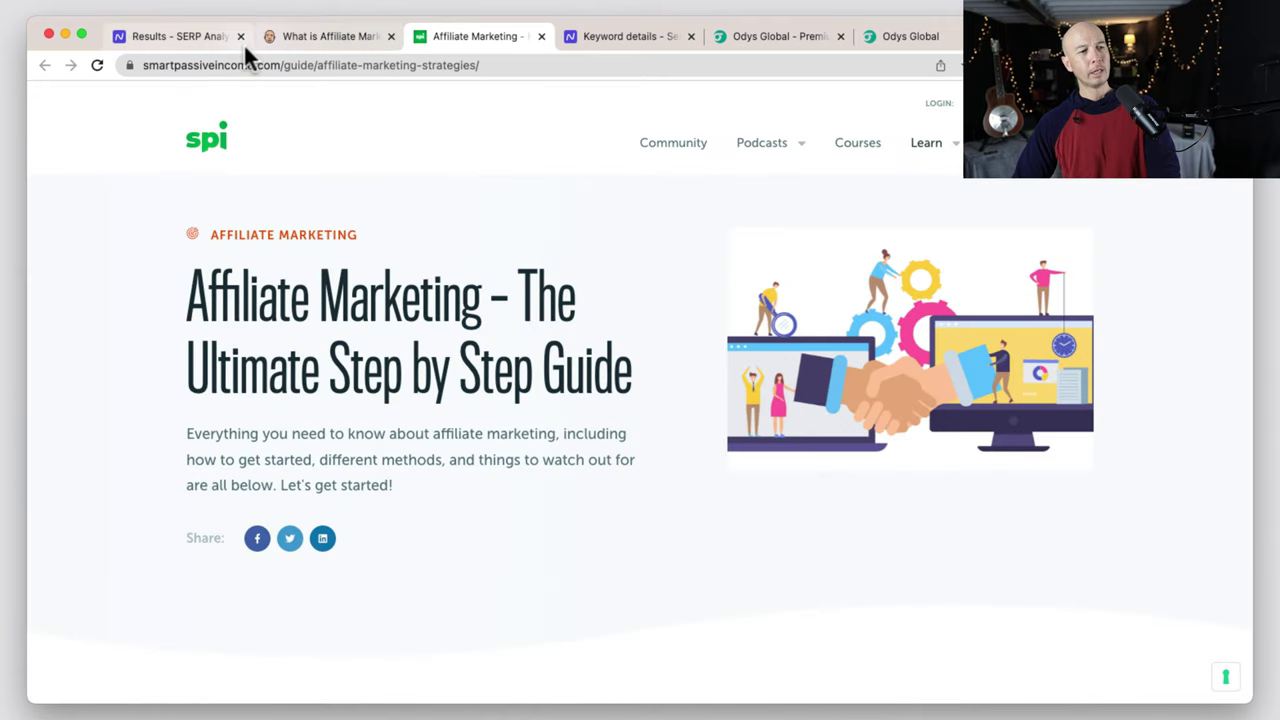
Return to the SERP Analysis results and examine the content length, titles and heading counts of all 20 ranked pages.
click(176, 38)
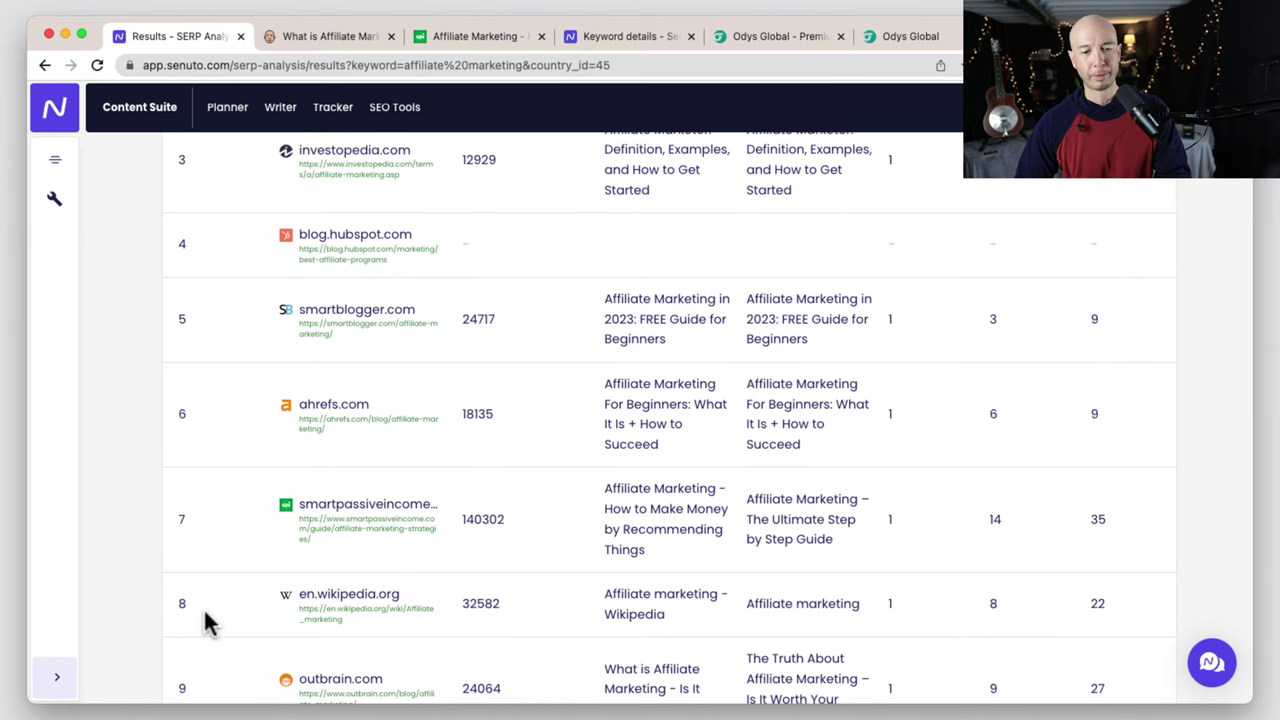
scroll(195, 600, up, 5)
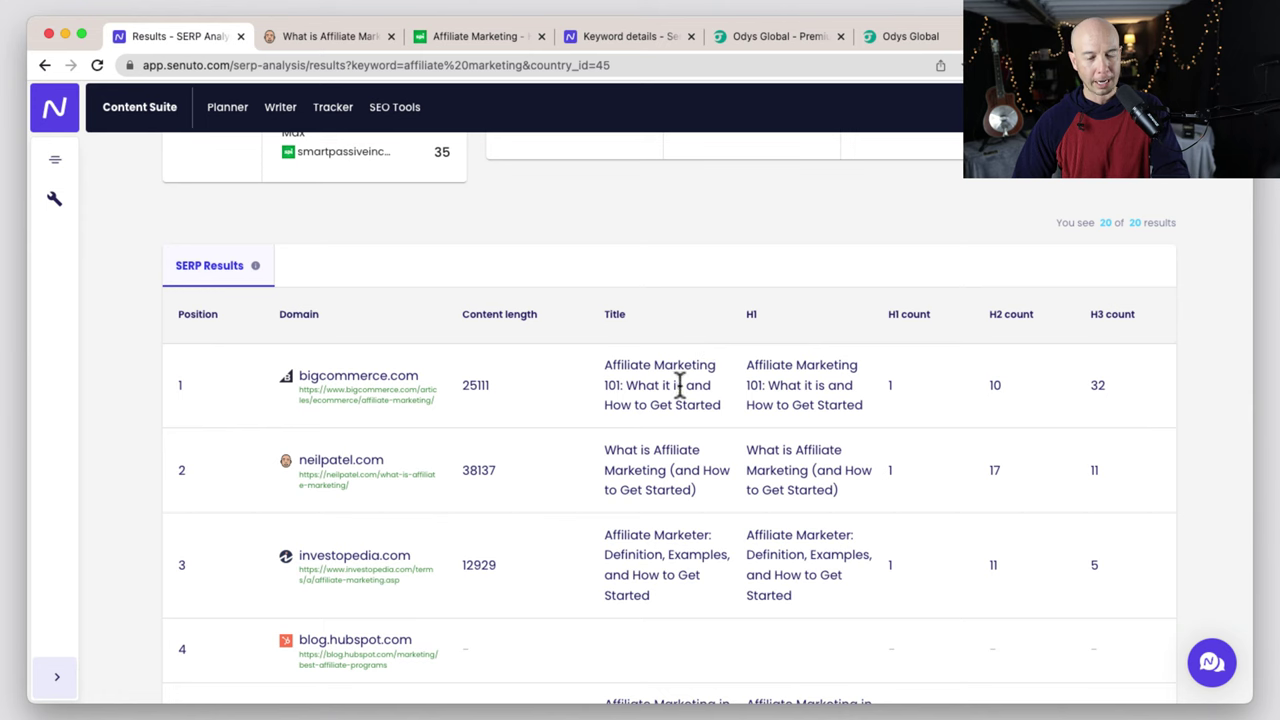
scroll(770, 385, down, 10)
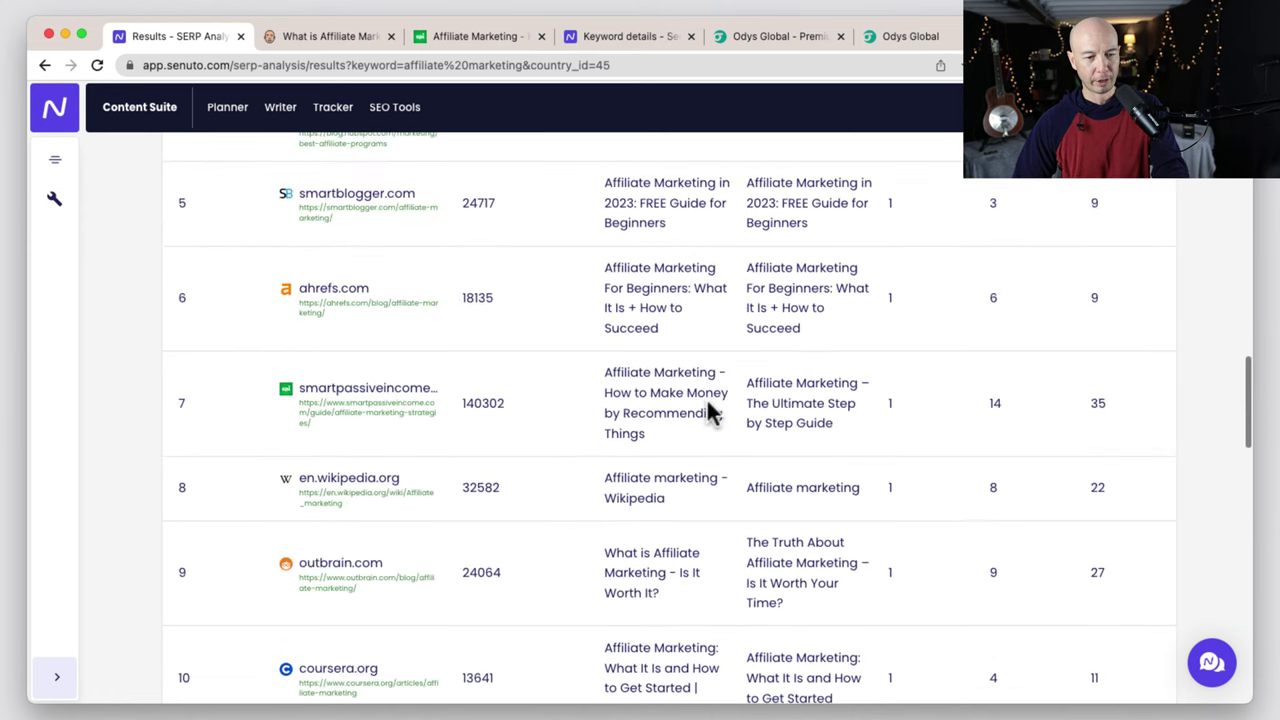
scroll(708, 403, down, 8)
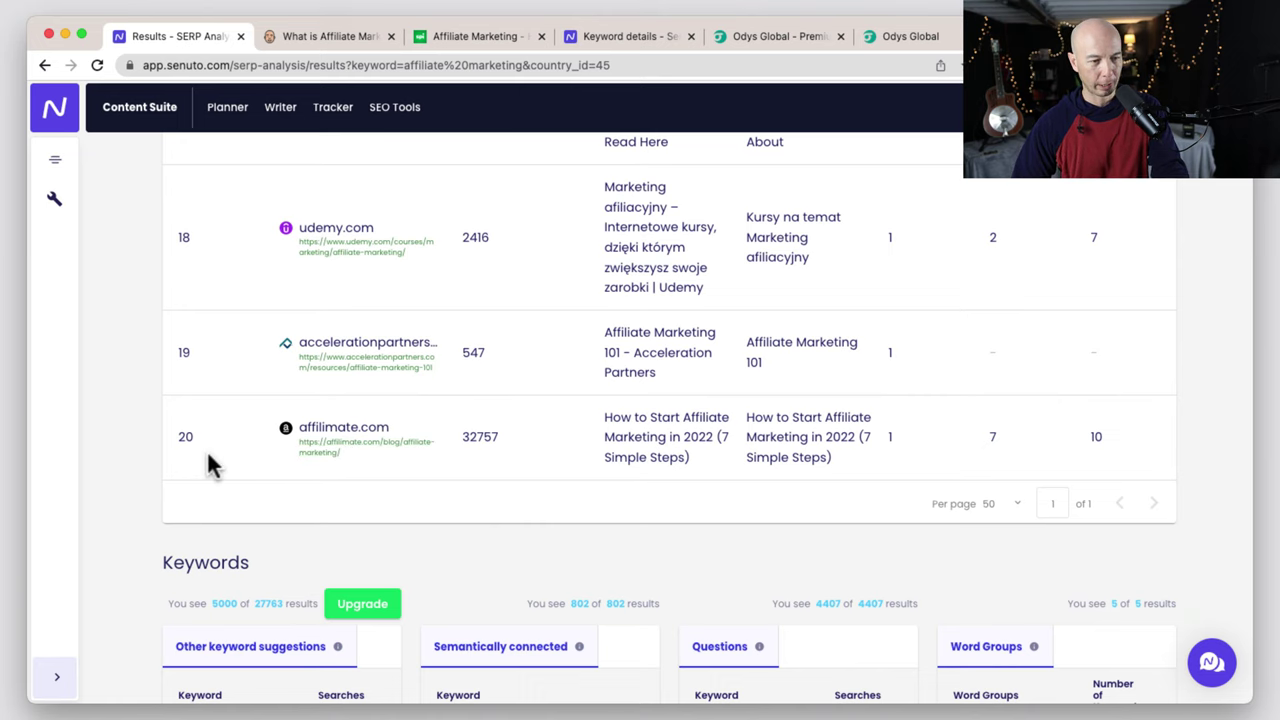
scroll(207, 452, up, 1)
scroll(225, 453, up, 5)
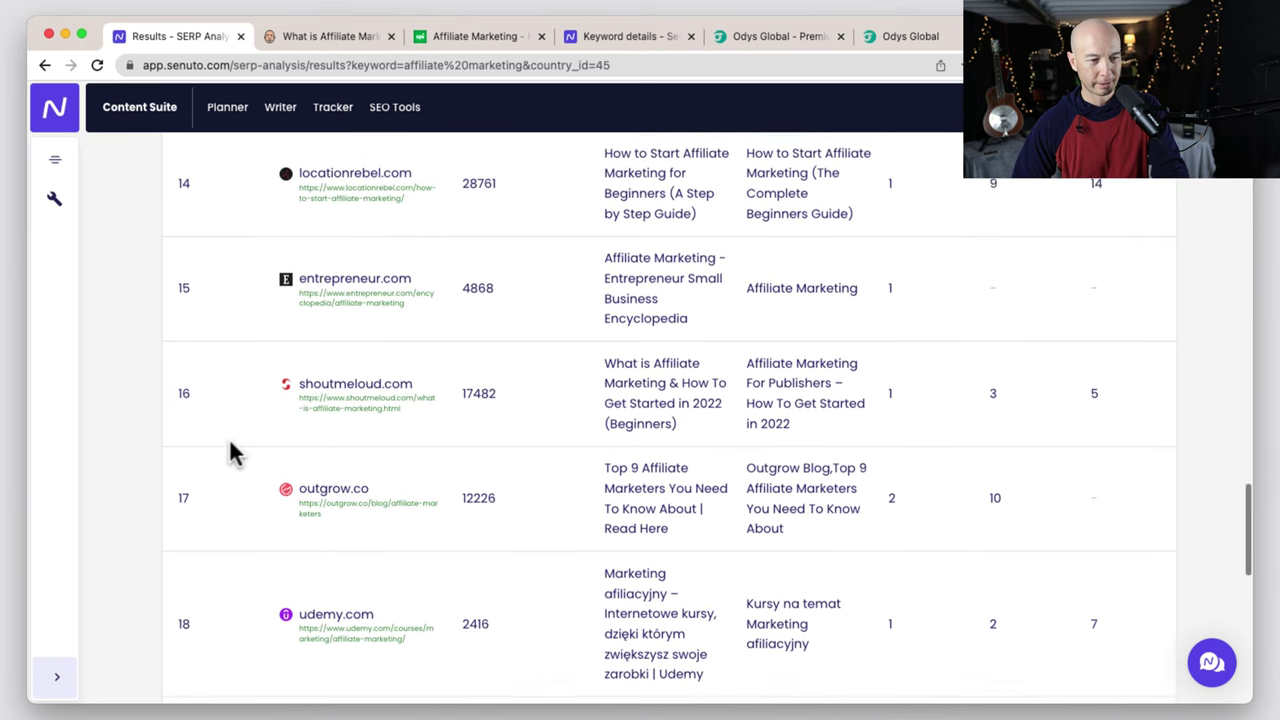
scroll(229, 453, up, 3)
scroll(230, 452, up, 1)
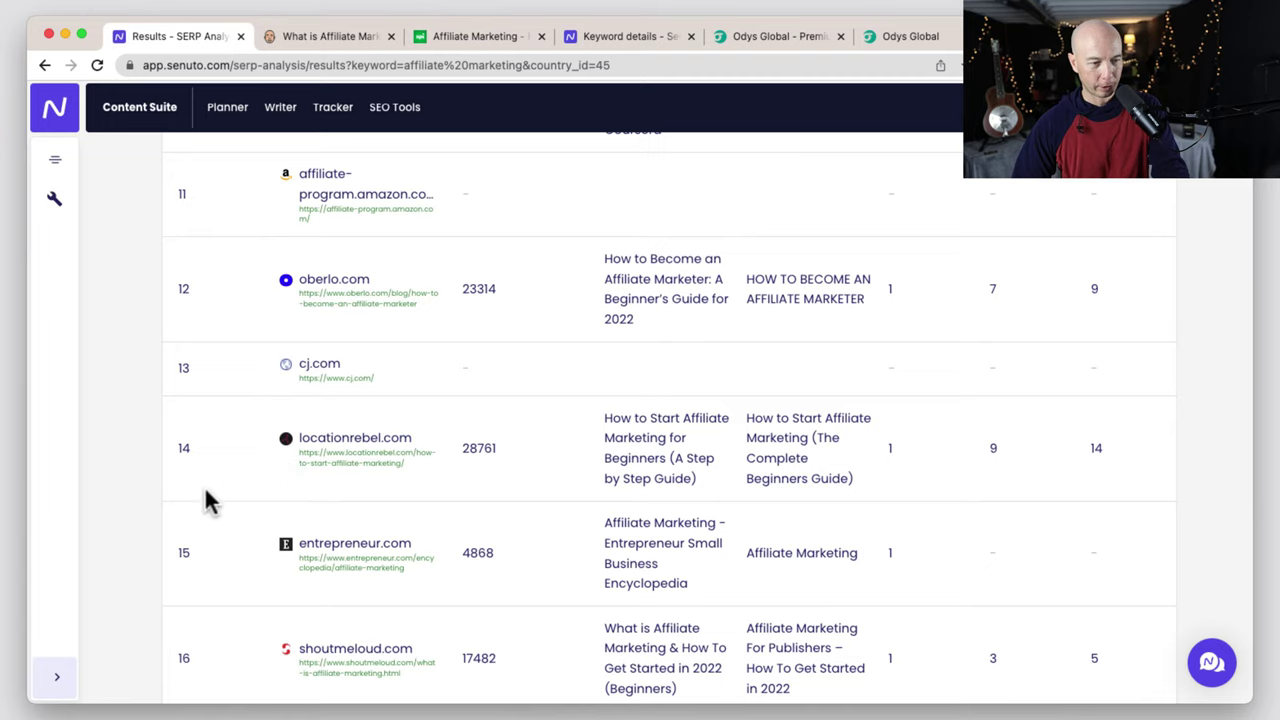
scroll(223, 480, up, 4)
scroll(260, 477, up, 3)
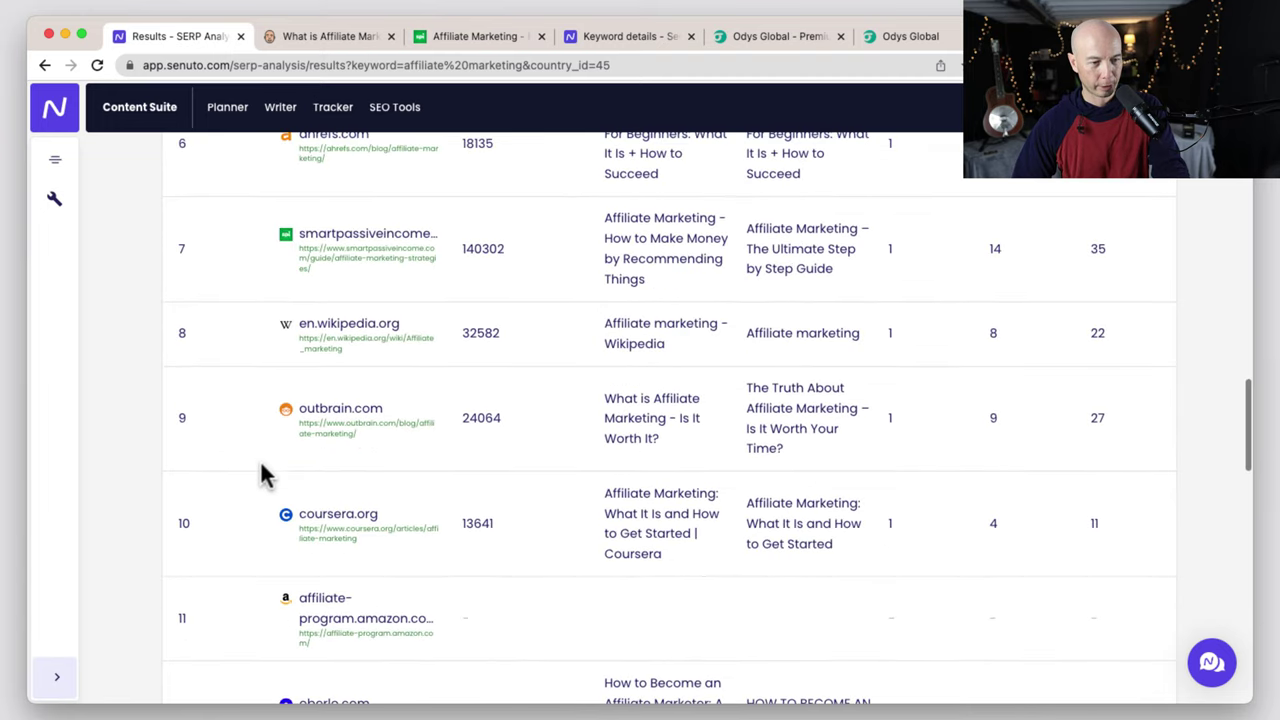
Examine the SERP Results rows again and the Keywords section with its suggestions, semantically connected terms, questions and word groups.
scroll(260, 460, up, 1)
scroll(260, 460, up, 4)
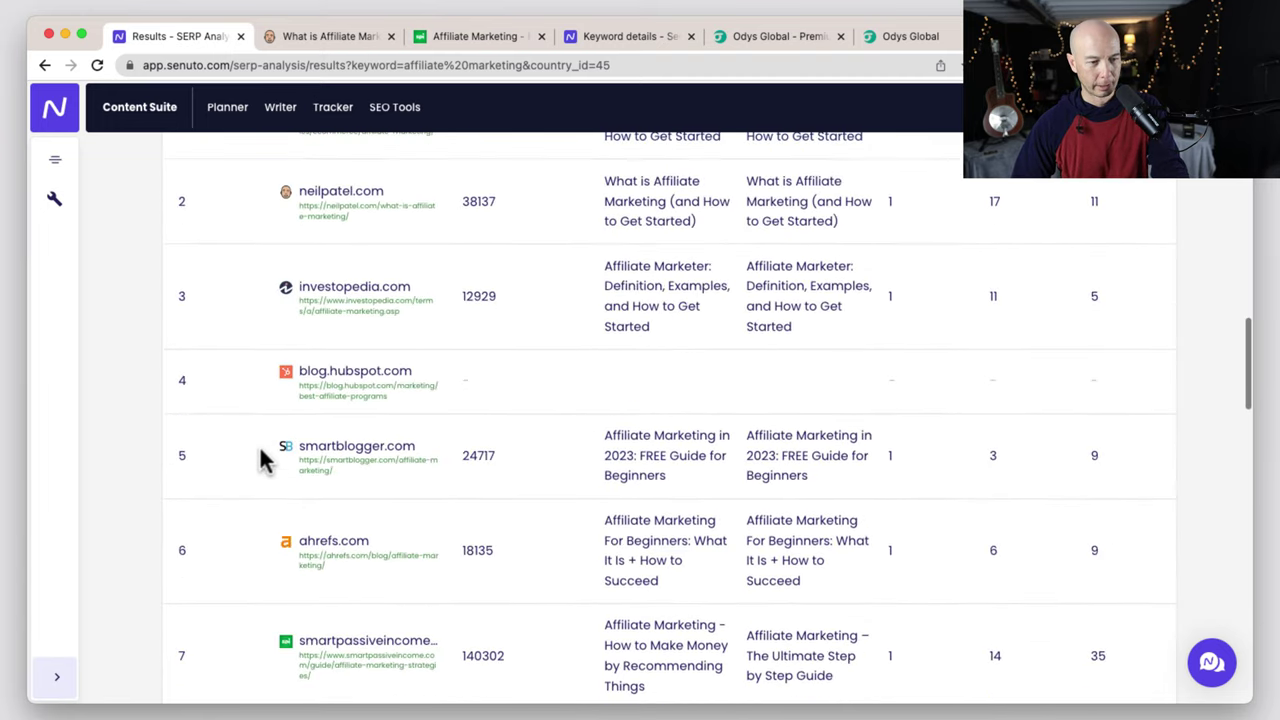
scroll(260, 460, up, 5)
scroll(260, 460, down, 20)
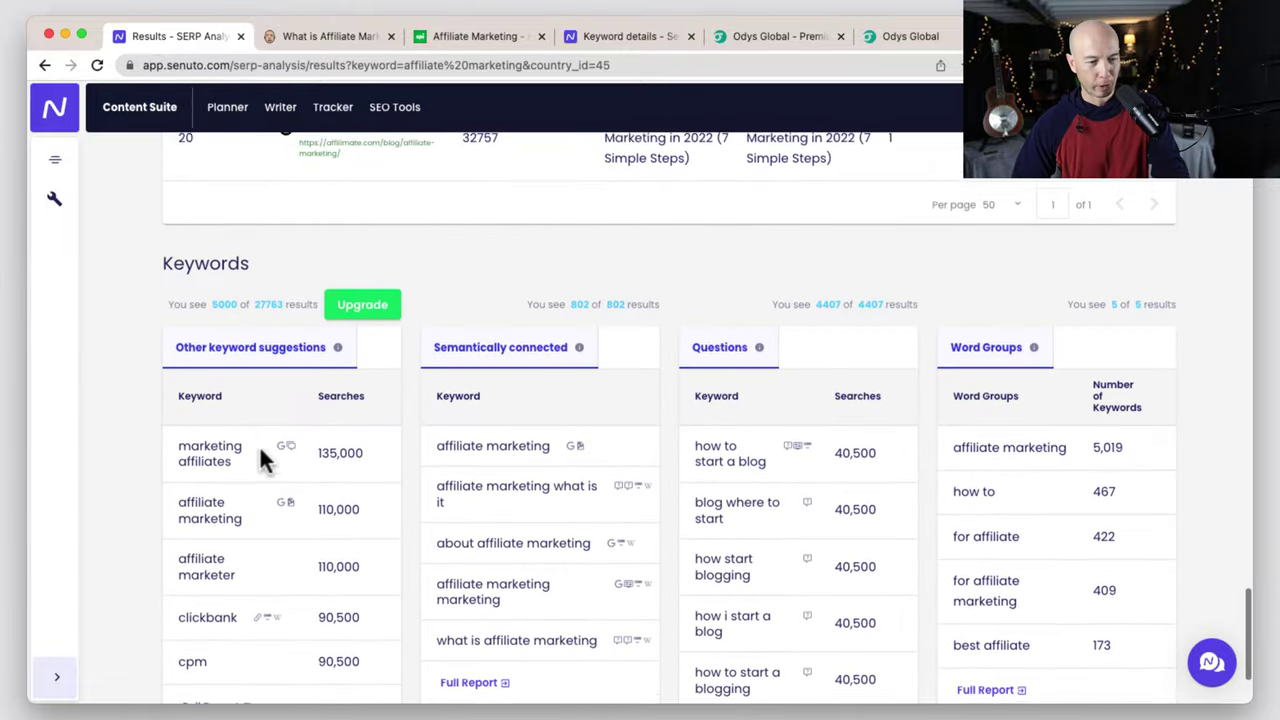
scroll(140, 453, down, 2)
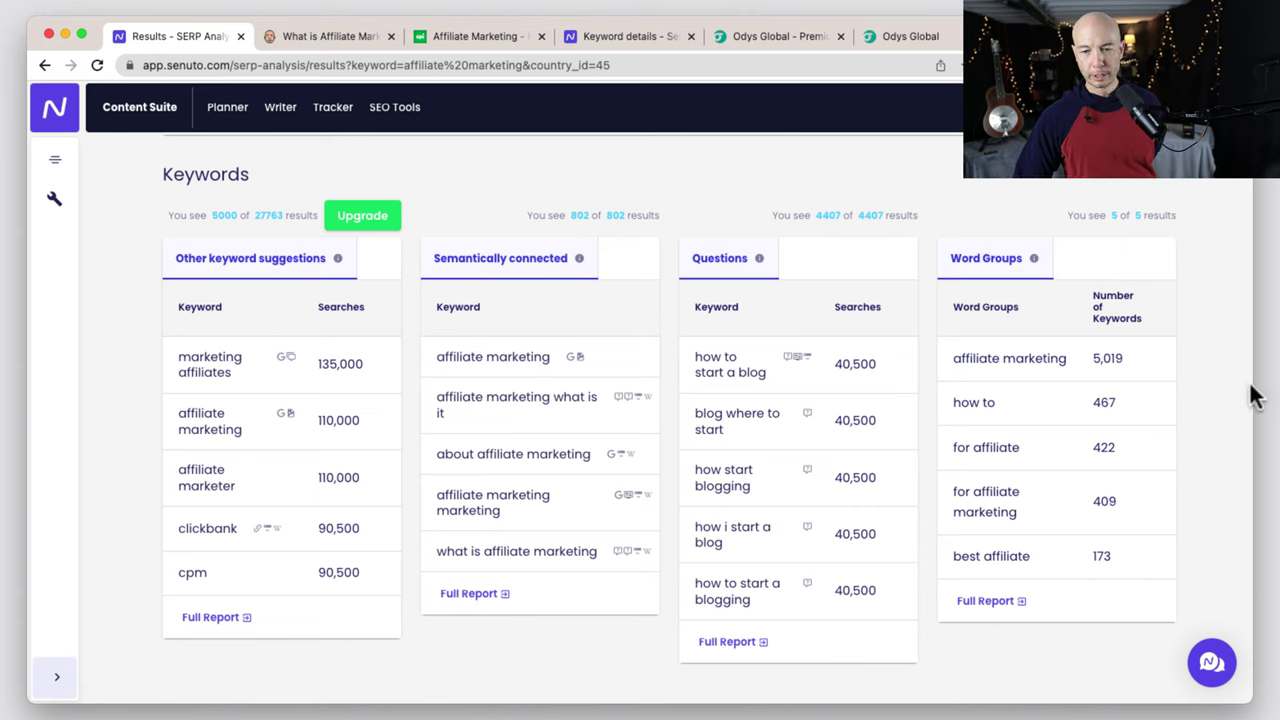
scroll(505, 548, down, 1)
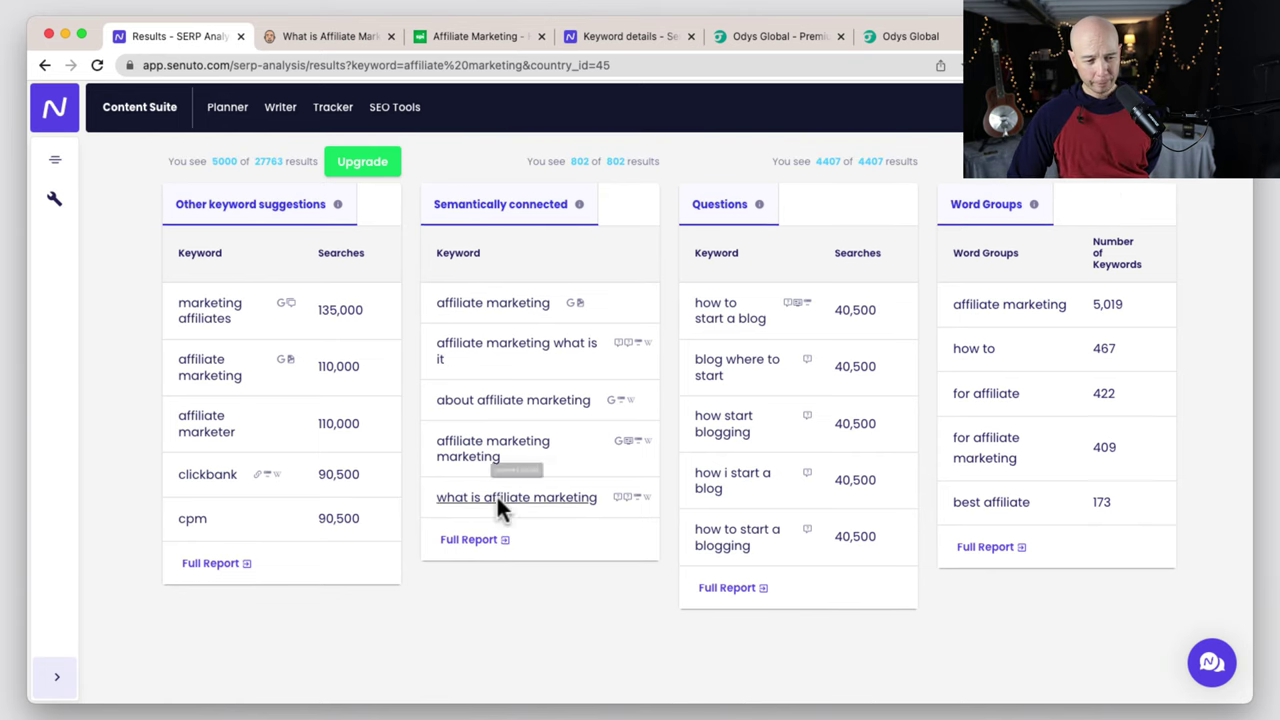
Leave the "affiliate marketing" SERP Analysis results and open the SEO Tools overview.
scroll(580, 595, up, 5)
scroll(563, 551, up, 10)
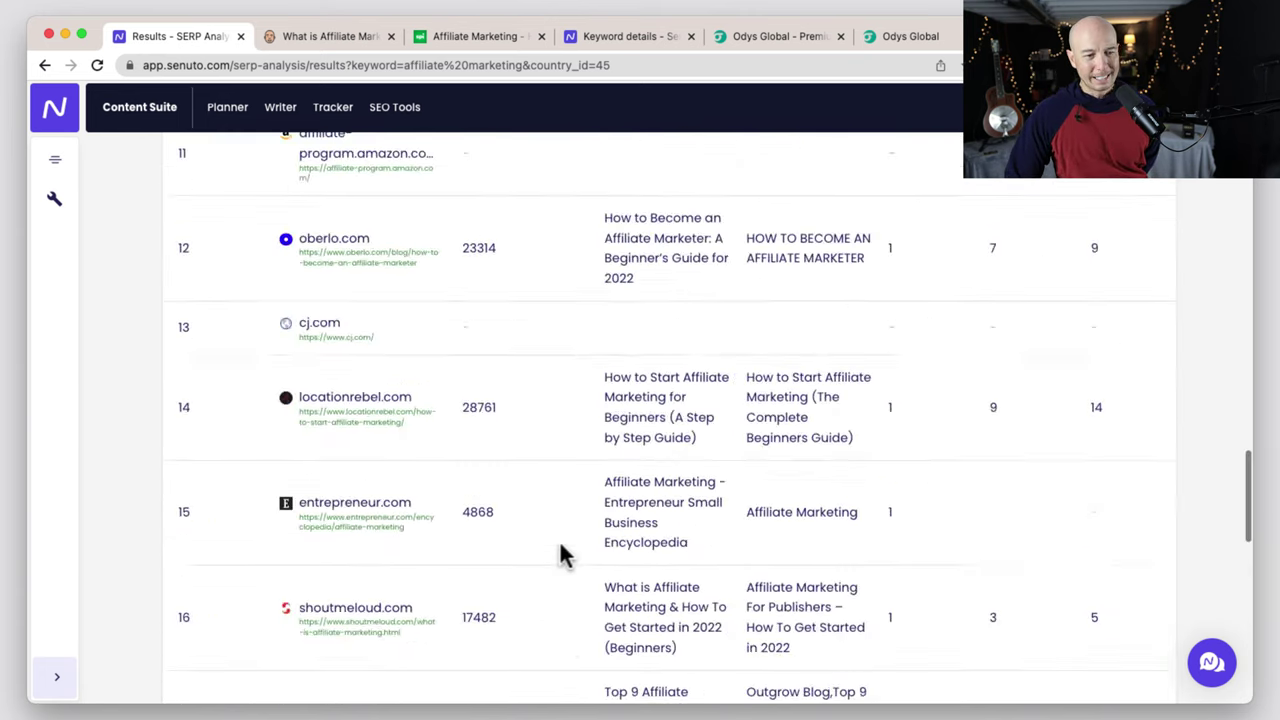
scroll(563, 556, up, 15)
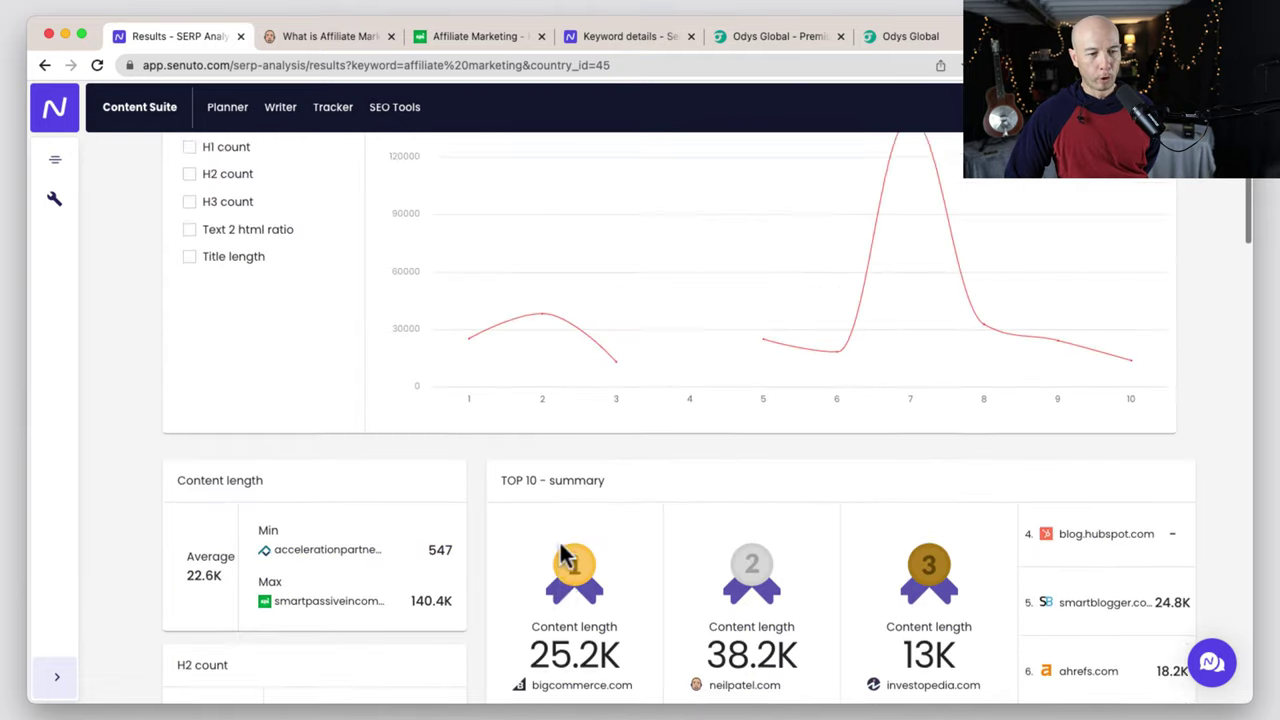
click(396, 110)
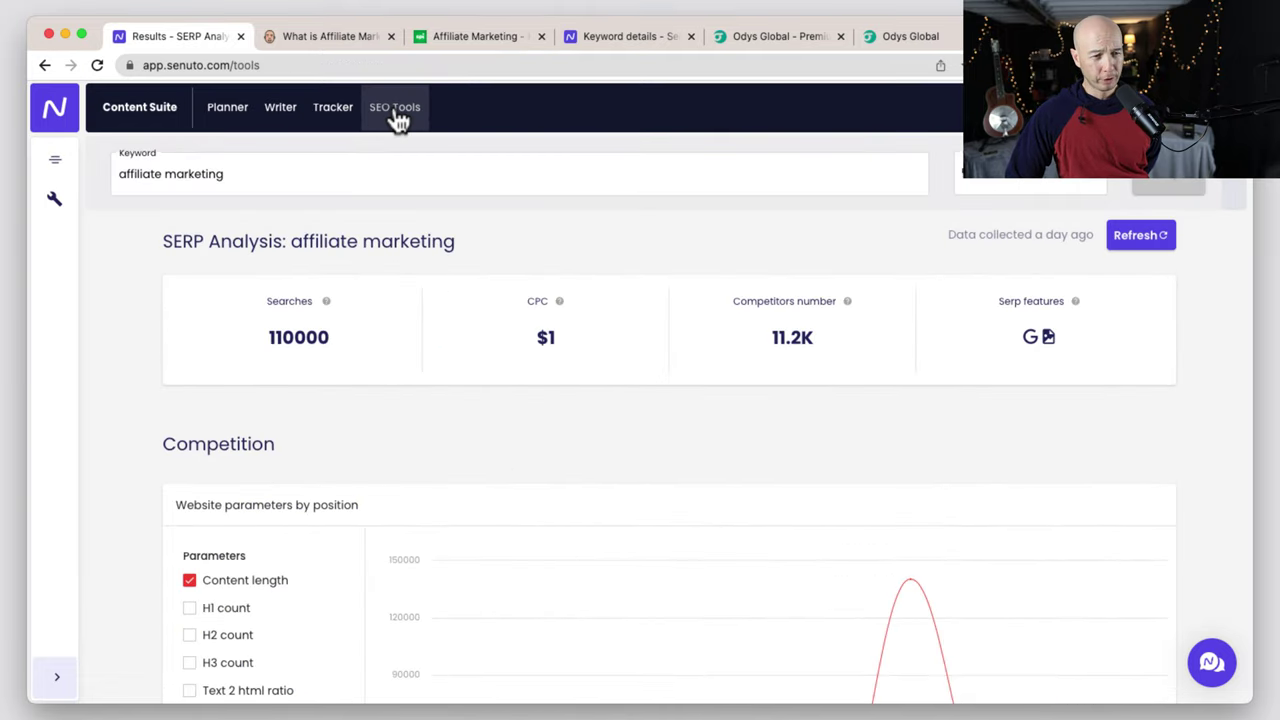